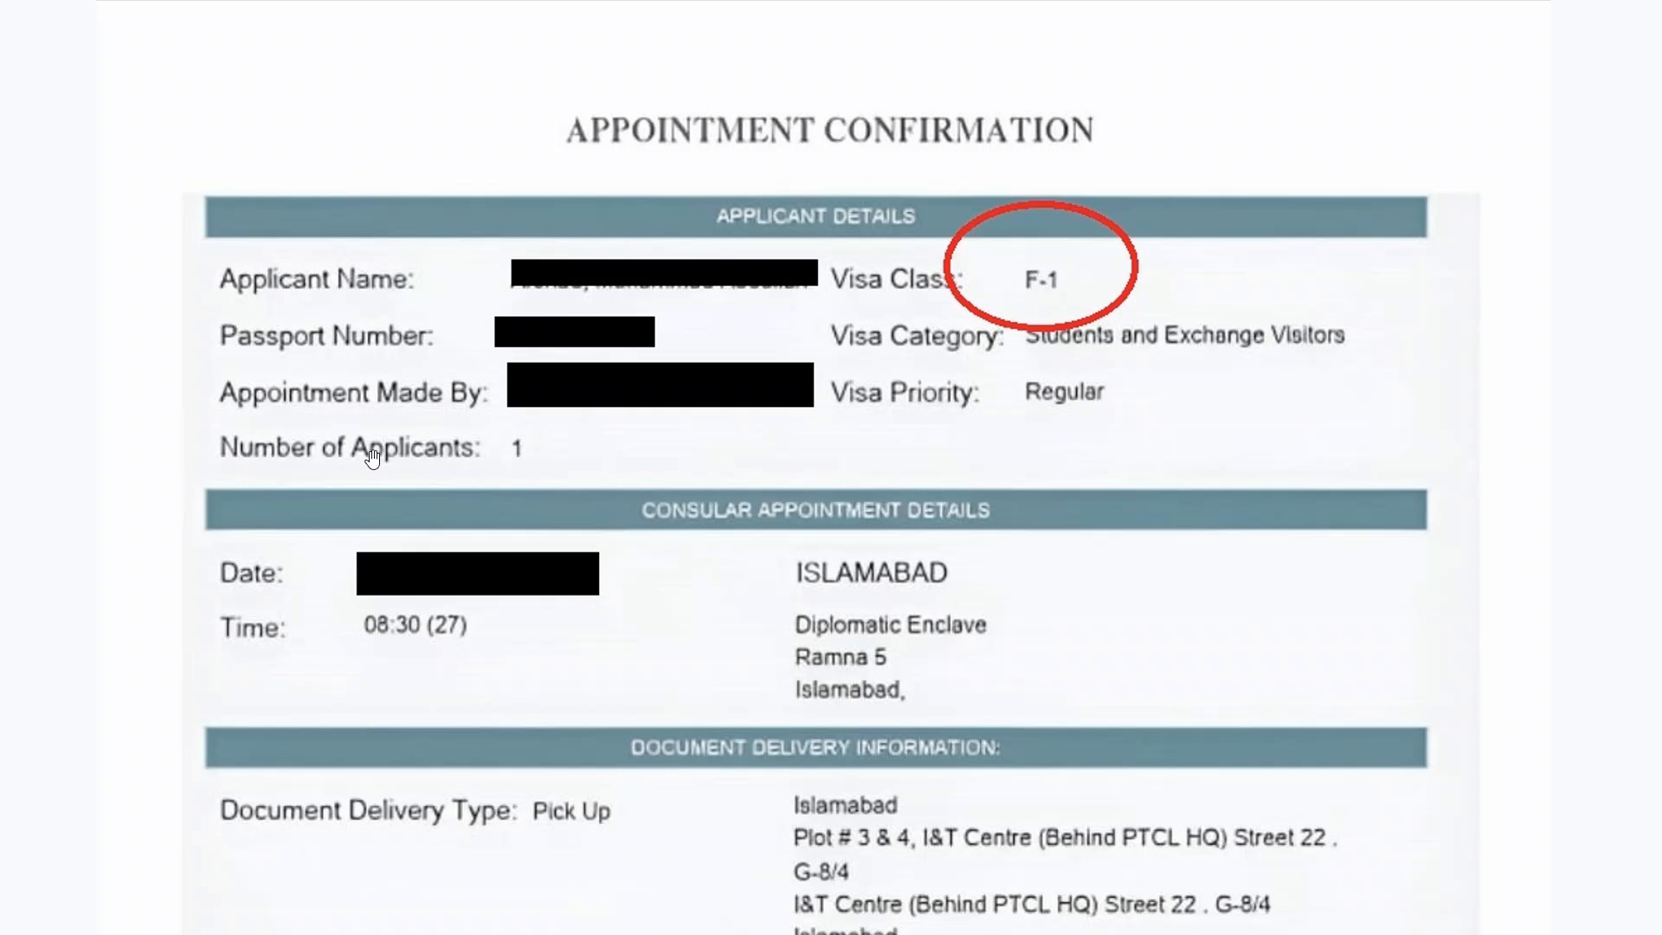
# - Return to the USTravelDocs 'Apply for a U.S. Visa' page in the other tab
pyautogui.scroll(-2, 636, 601)
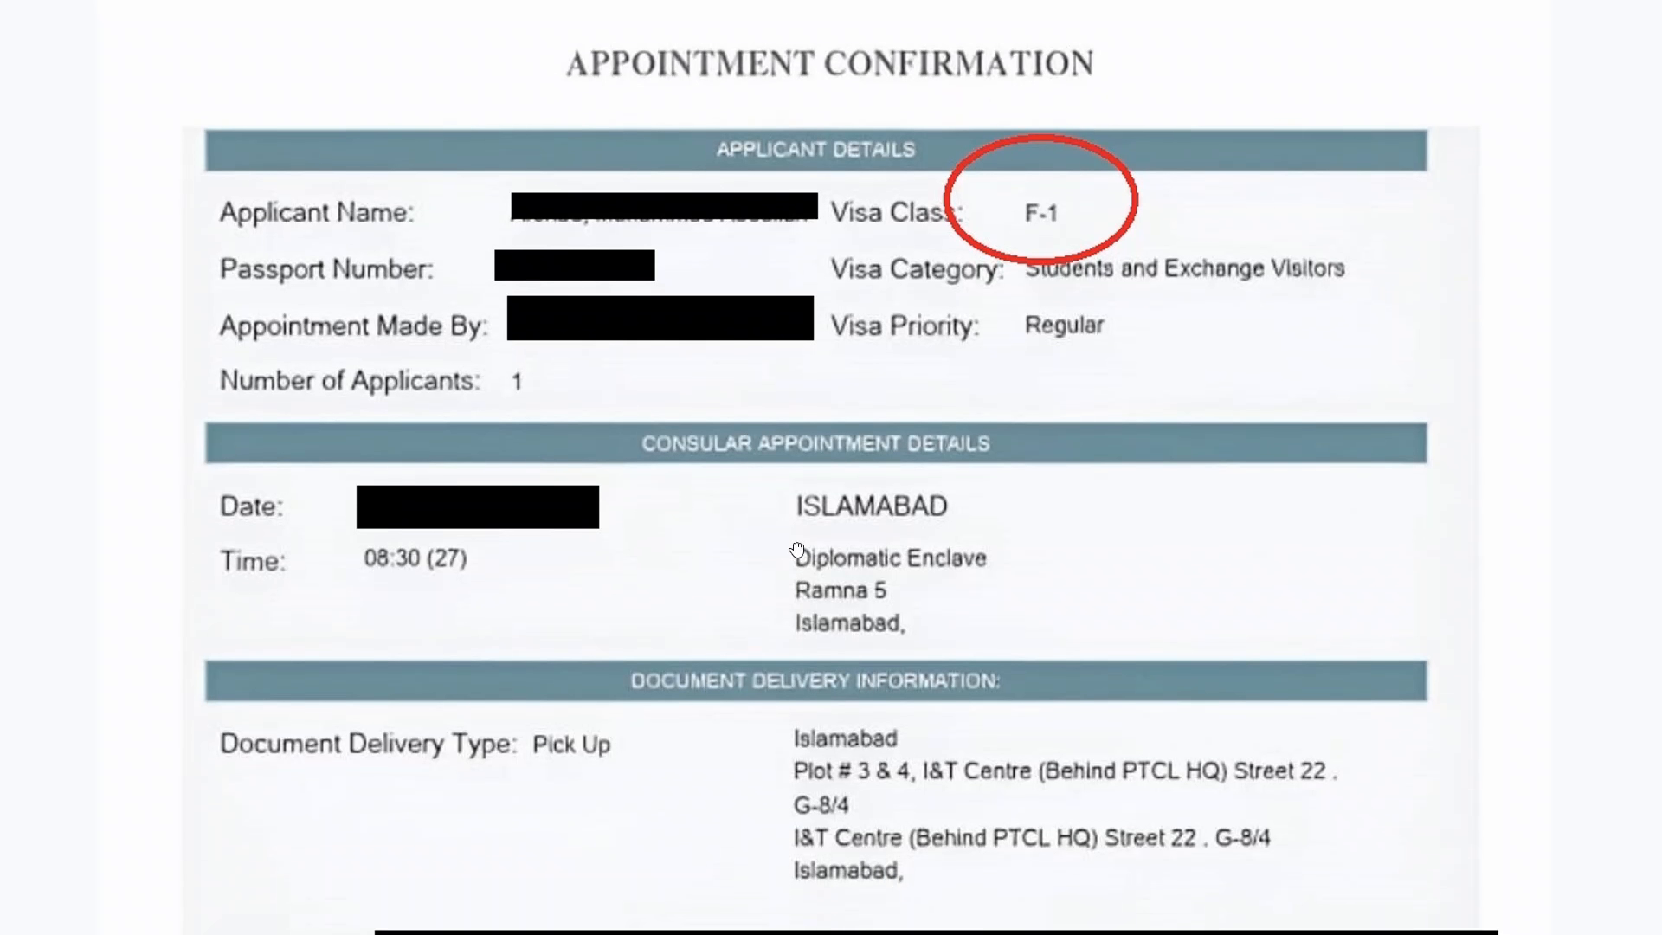
pyautogui.scroll(-3, 797, 551)
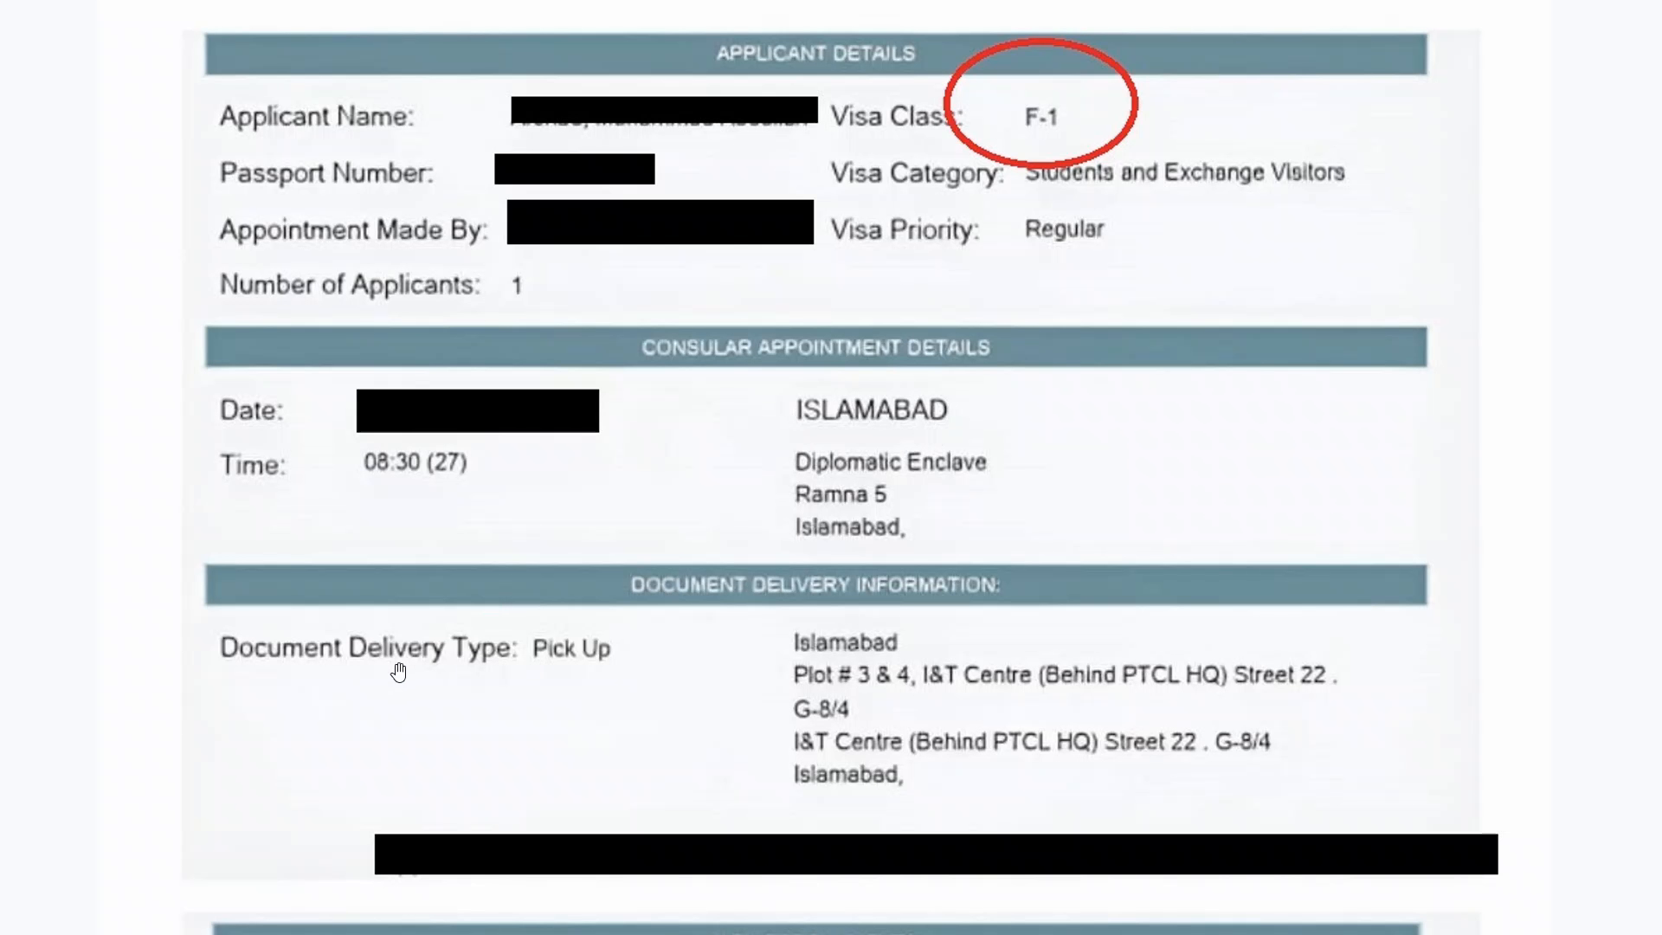
pyautogui.scroll(-4, 775, 684)
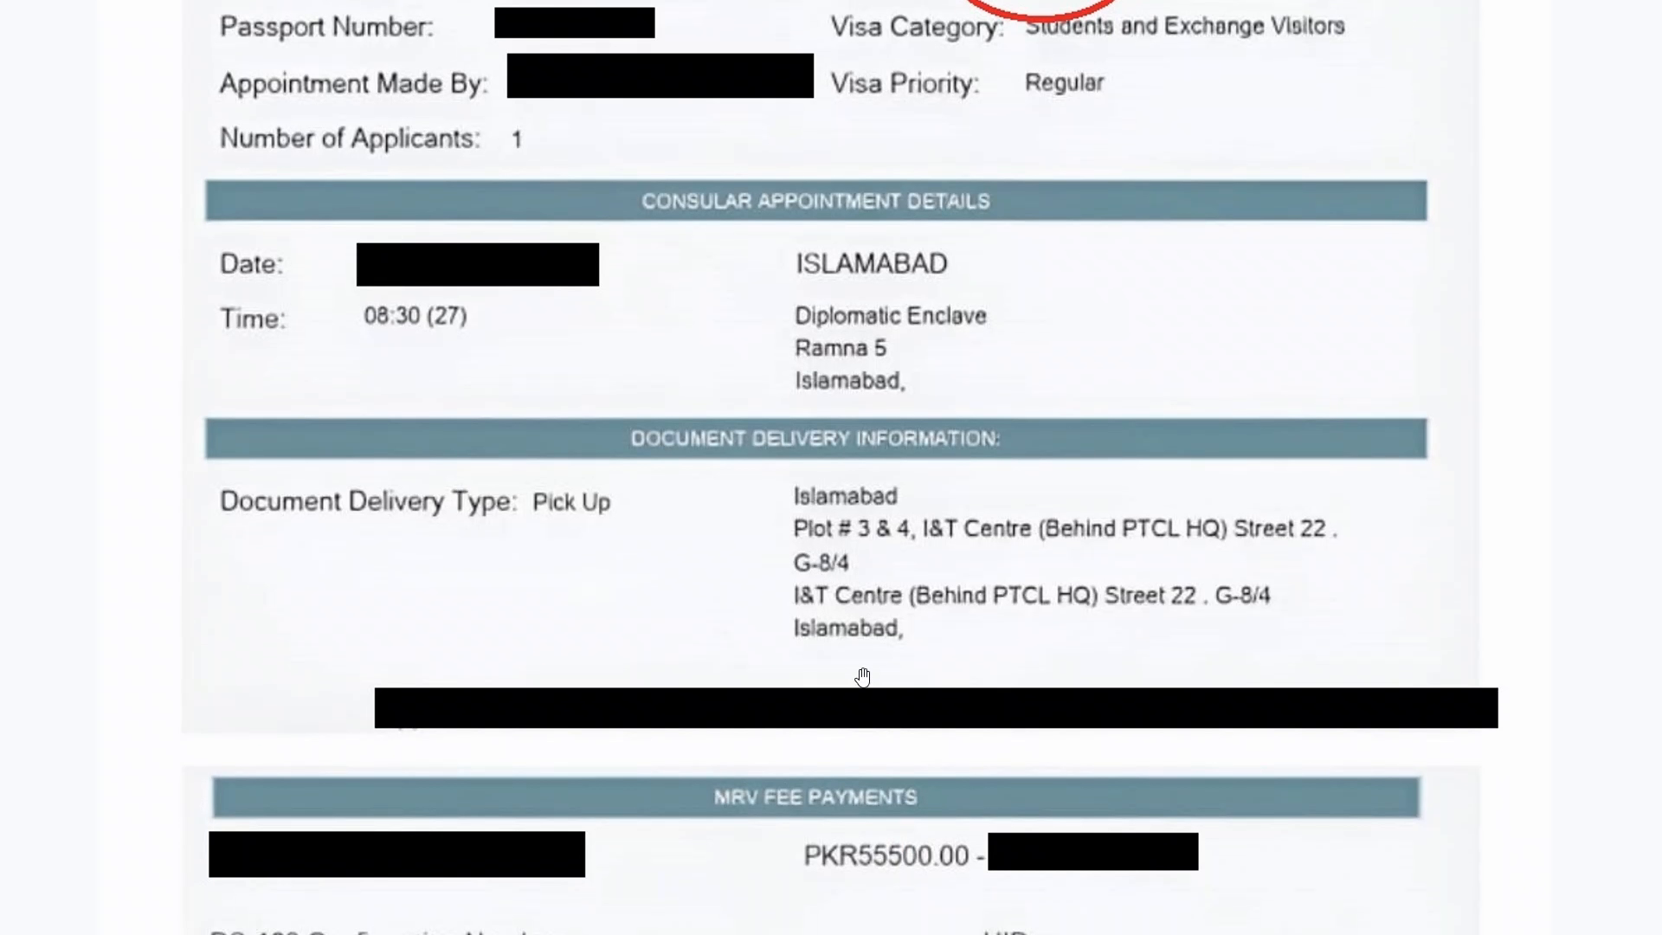
pyautogui.scroll(-6, 863, 677)
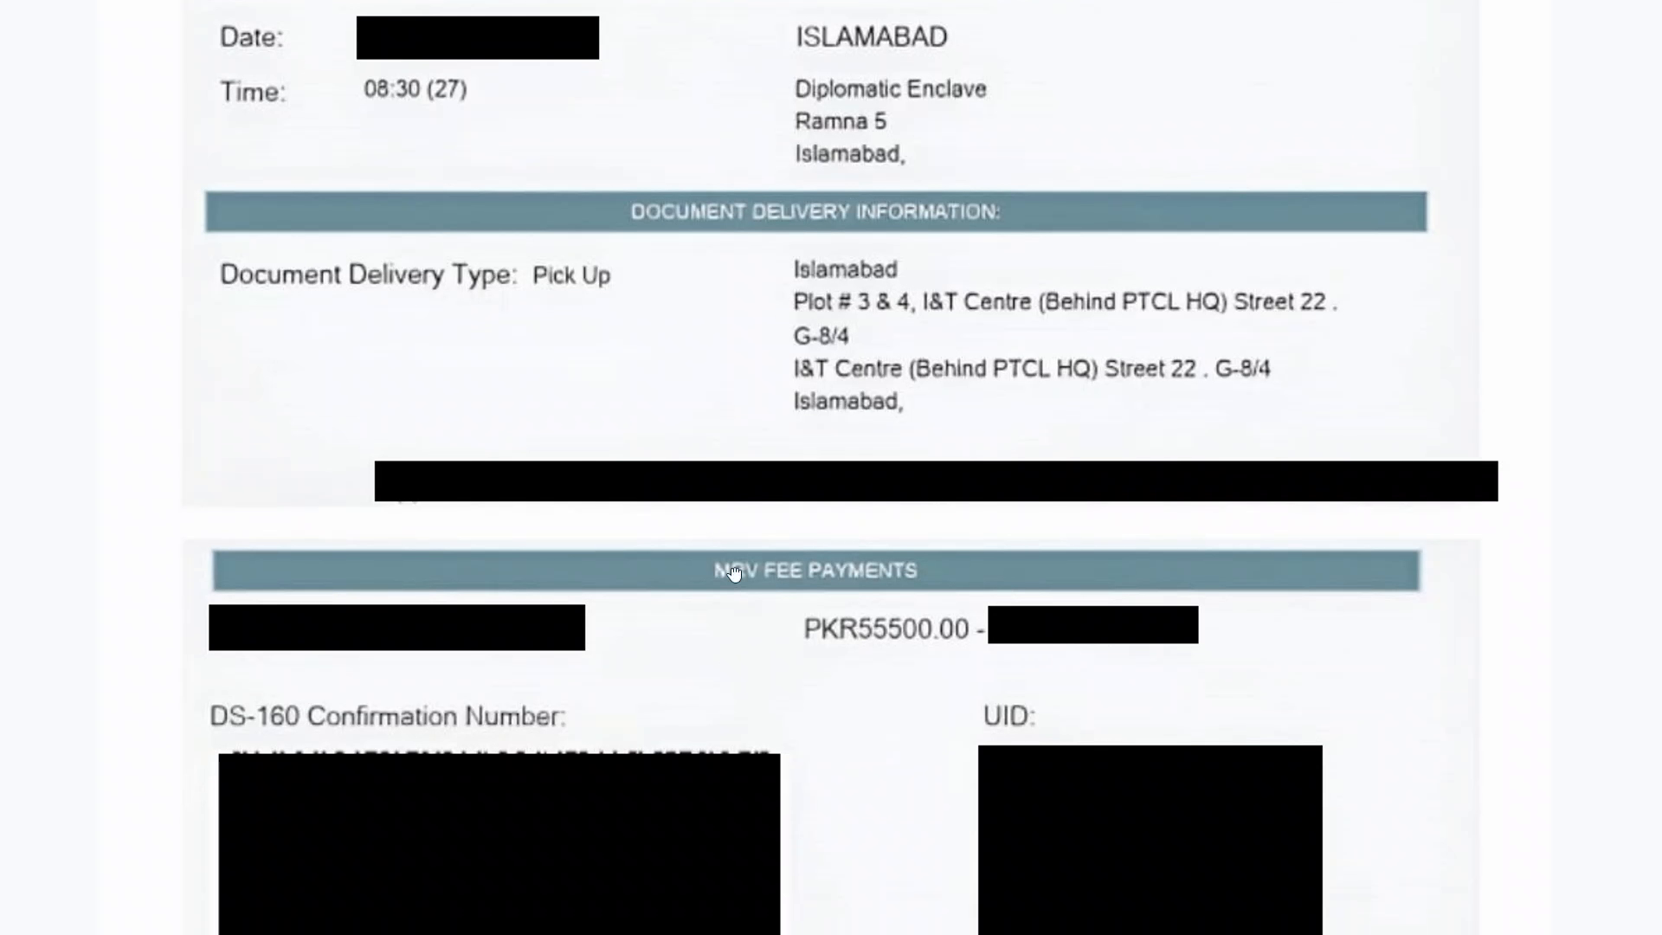
pyautogui.scroll(-3, 733, 573)
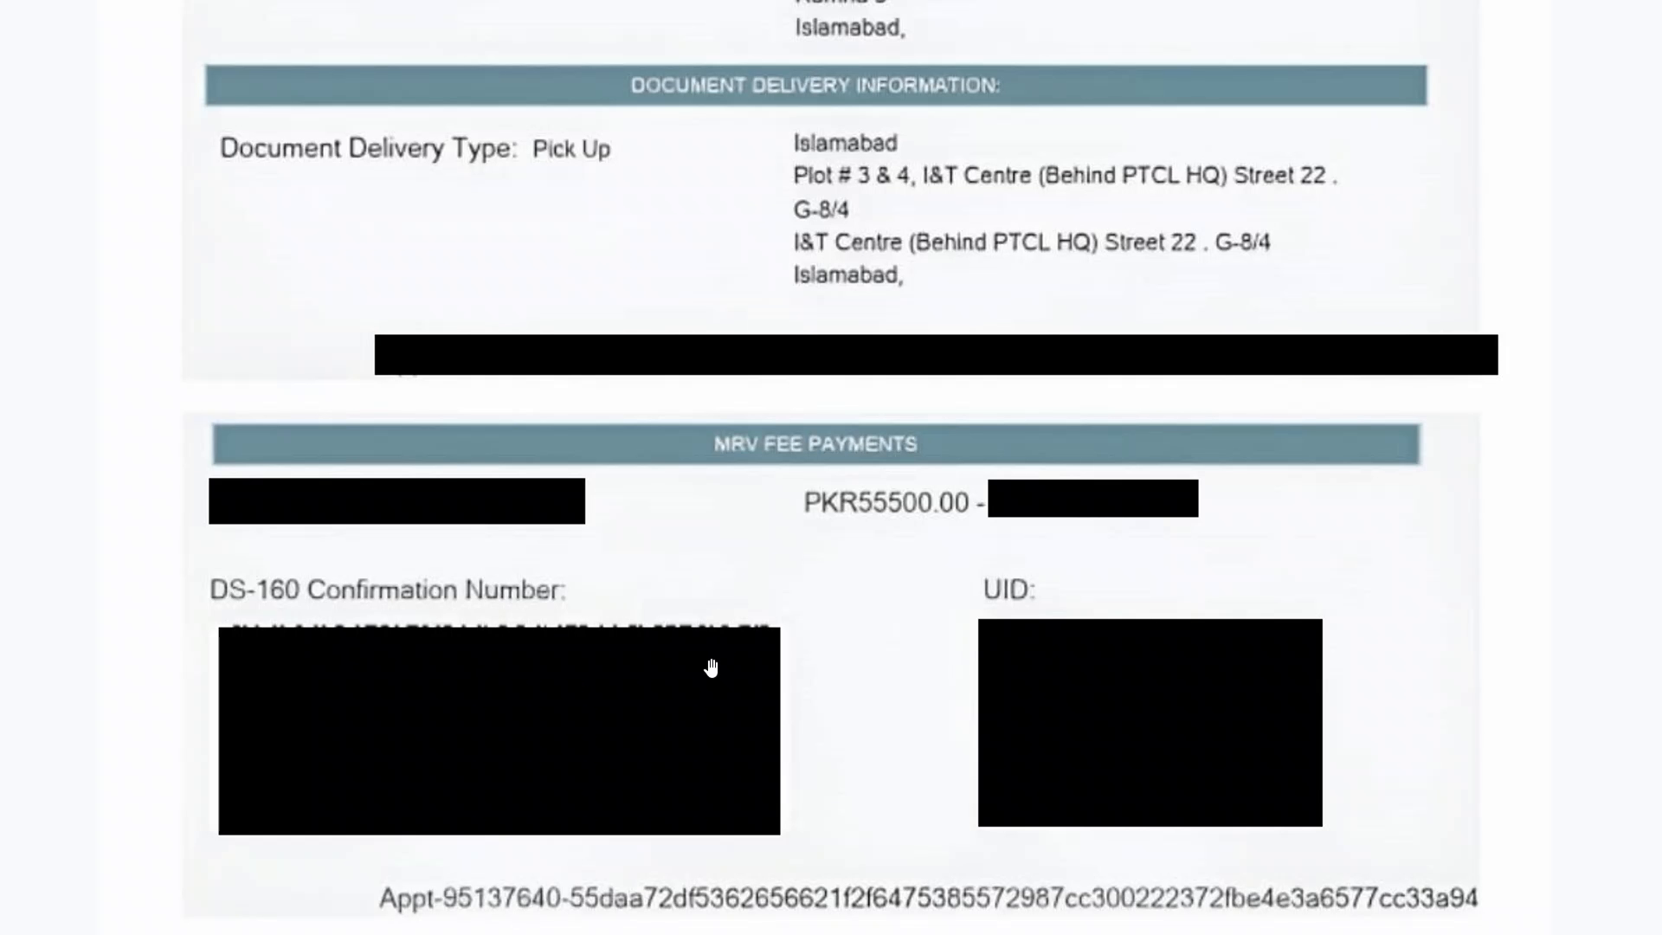
pyautogui.scroll(17, 711, 668)
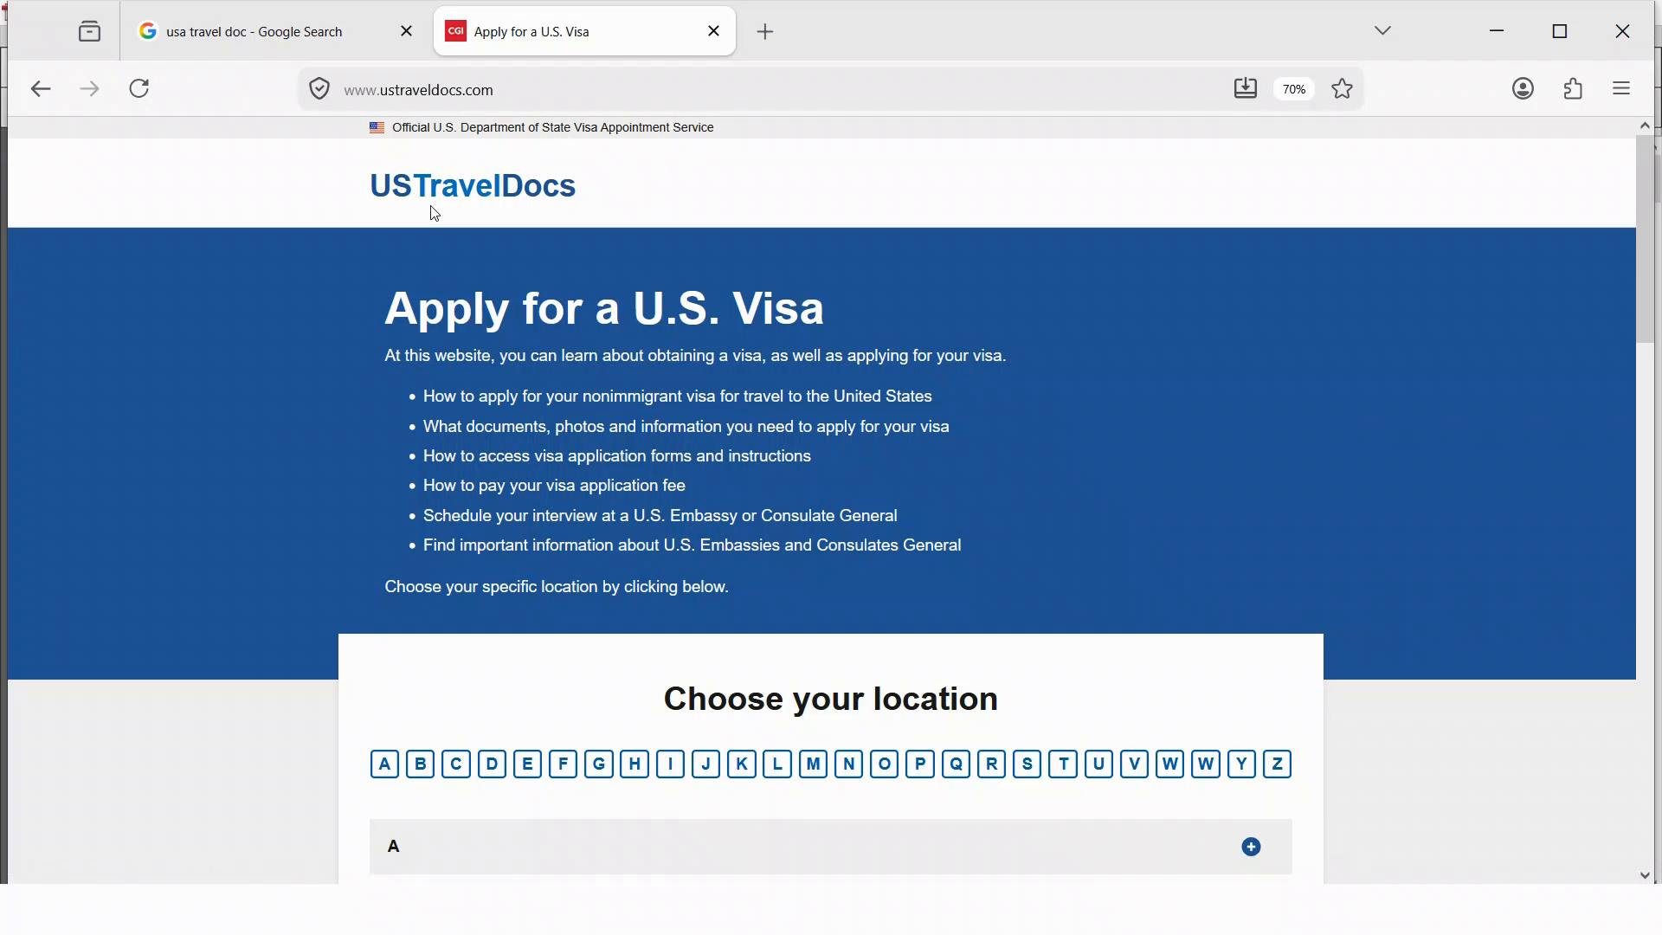
pyautogui.hotkey('ctrl', 'shift', 'Tab')
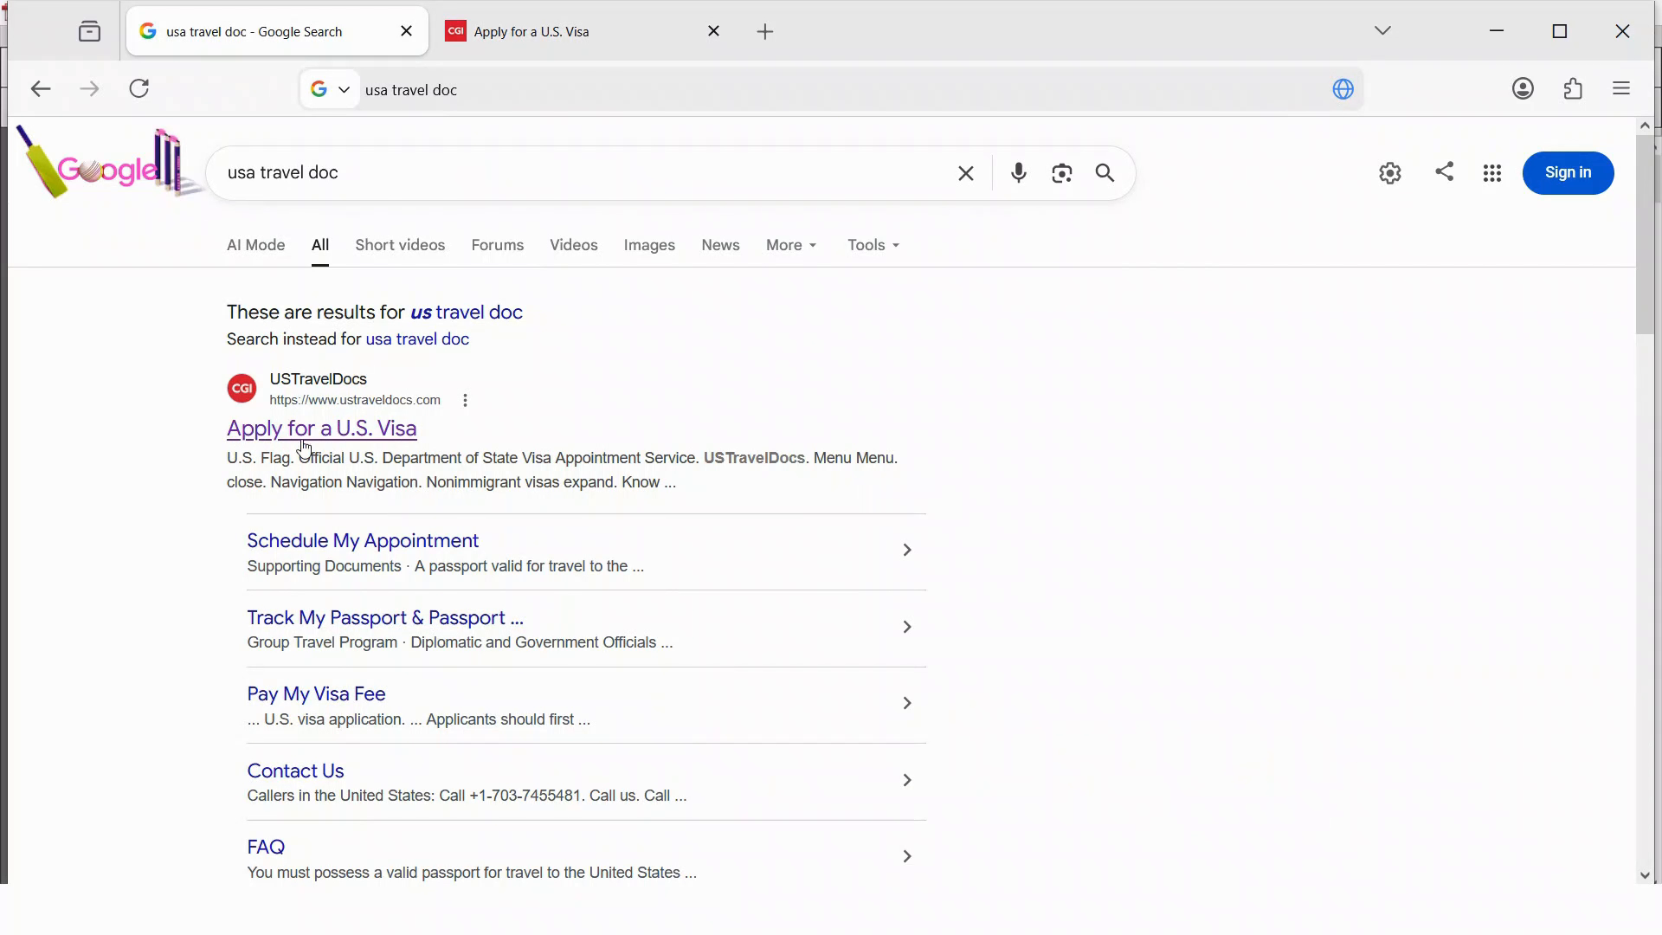
pyautogui.click(586, 45)
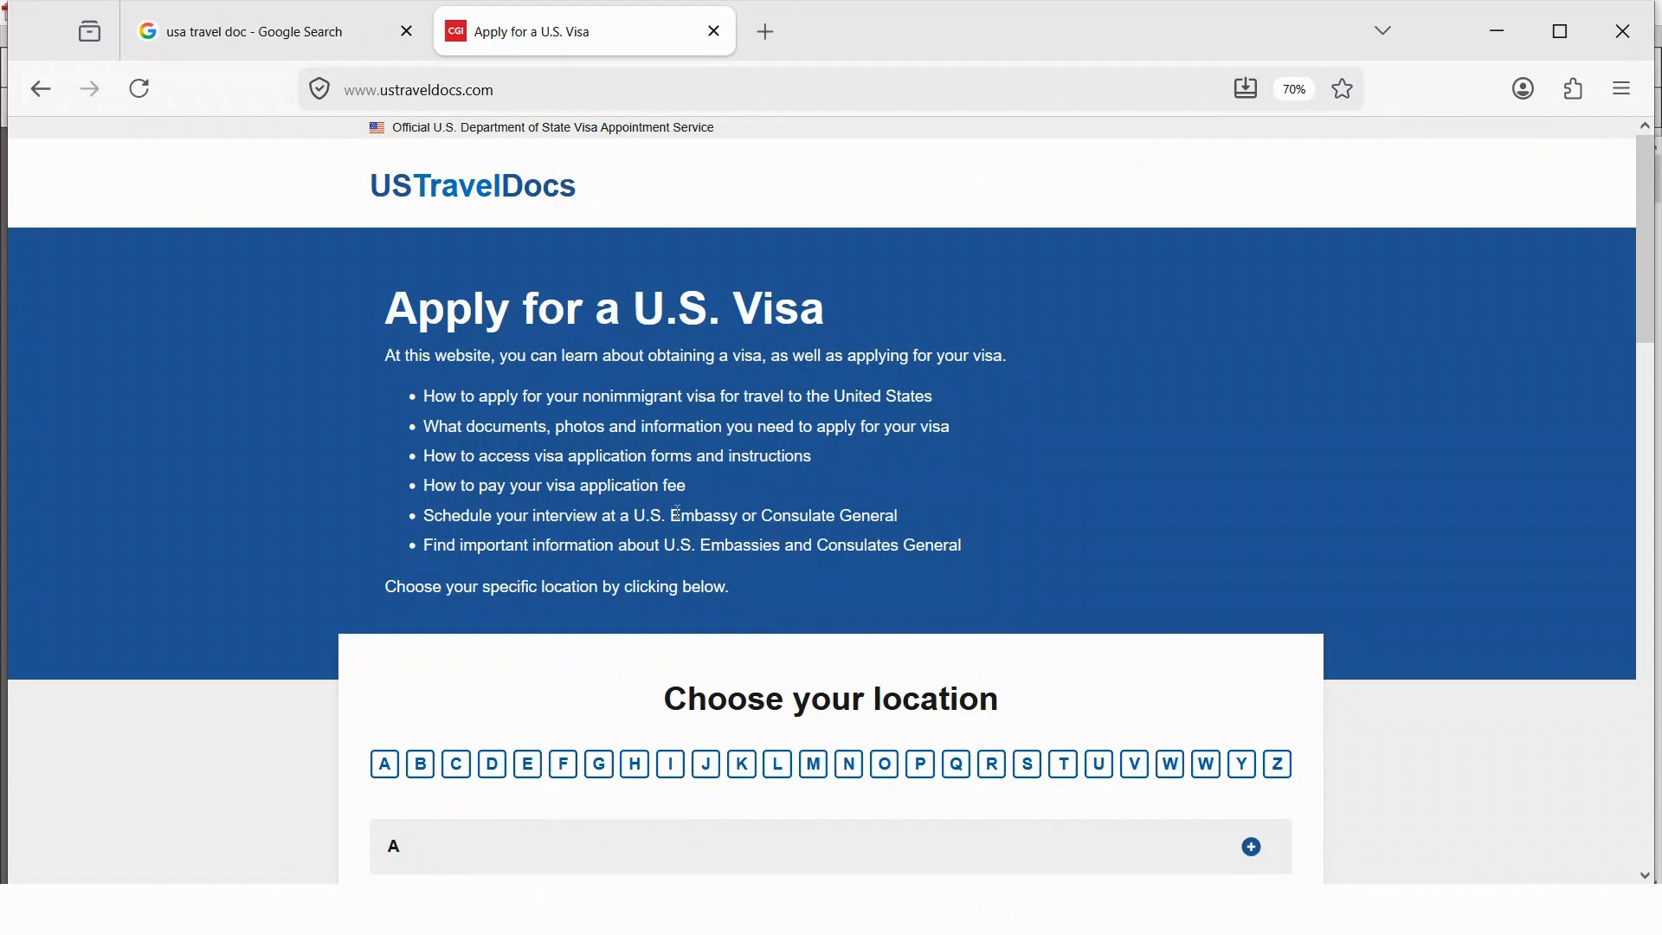
# - Pick Pakistan from the countries listed under the letter P
pyautogui.scroll(-2, 678, 510)
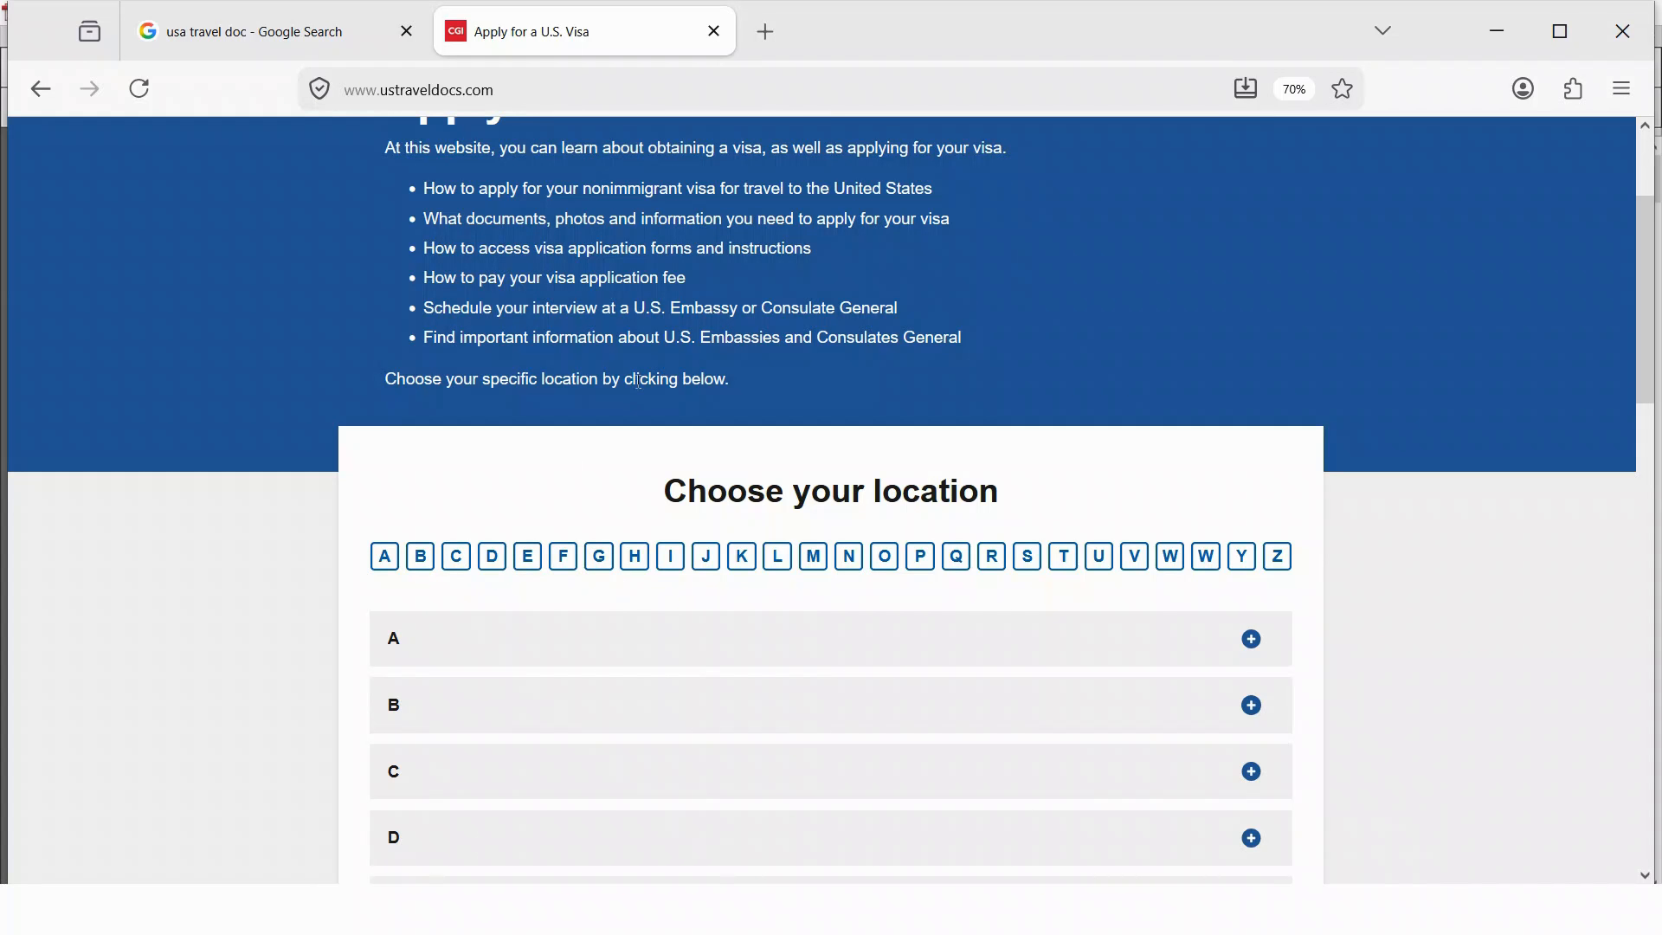
pyautogui.scroll(2, 635, 382)
pyautogui.scroll(-2, 444, 219)
pyautogui.click(922, 557)
pyautogui.scroll(3, 822, 465)
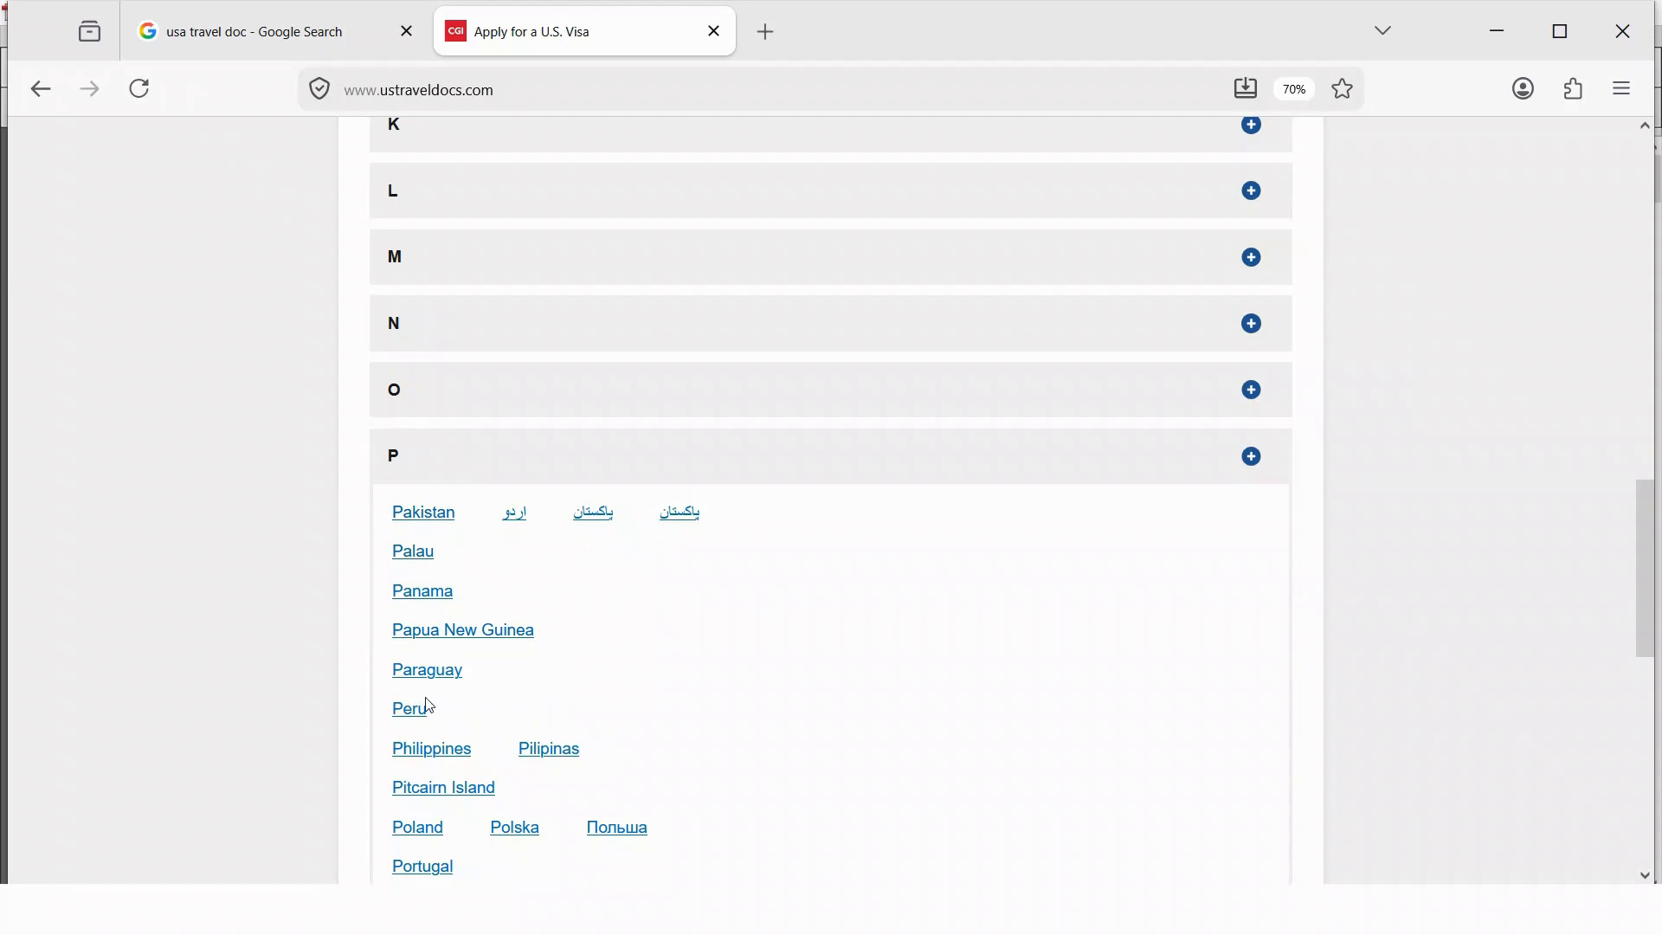
pyautogui.click(438, 519)
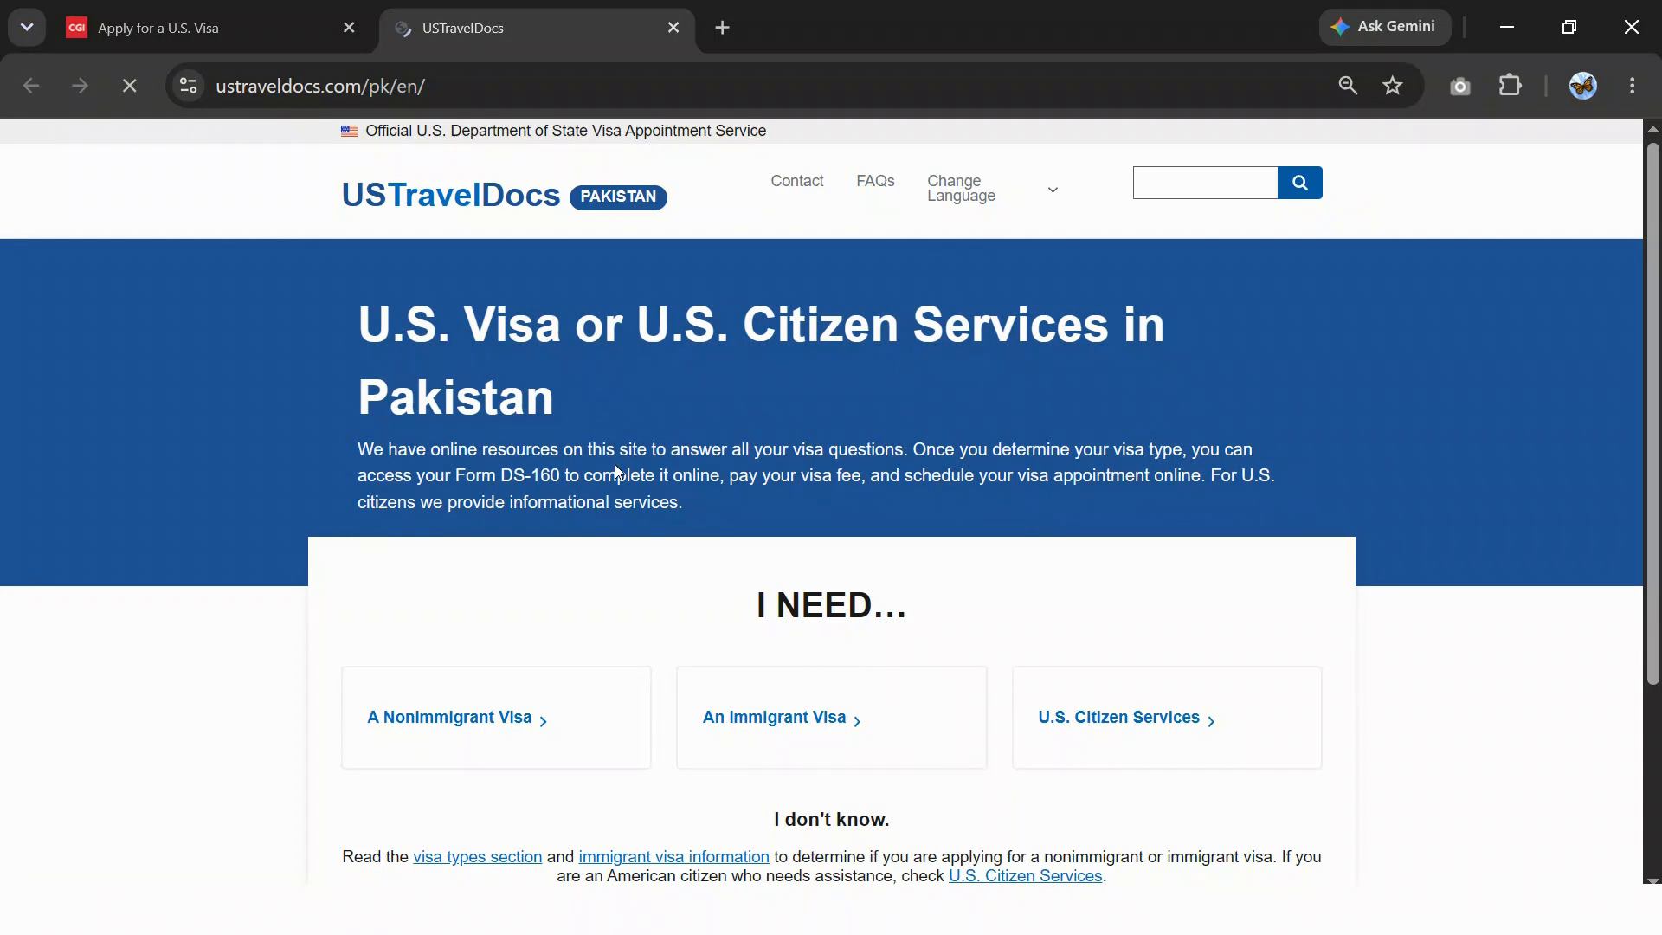
# - Open 'A Nonimmigrant Visa' for Pakistan and close the Important notices popup
pyautogui.scroll(-2, 617, 471)
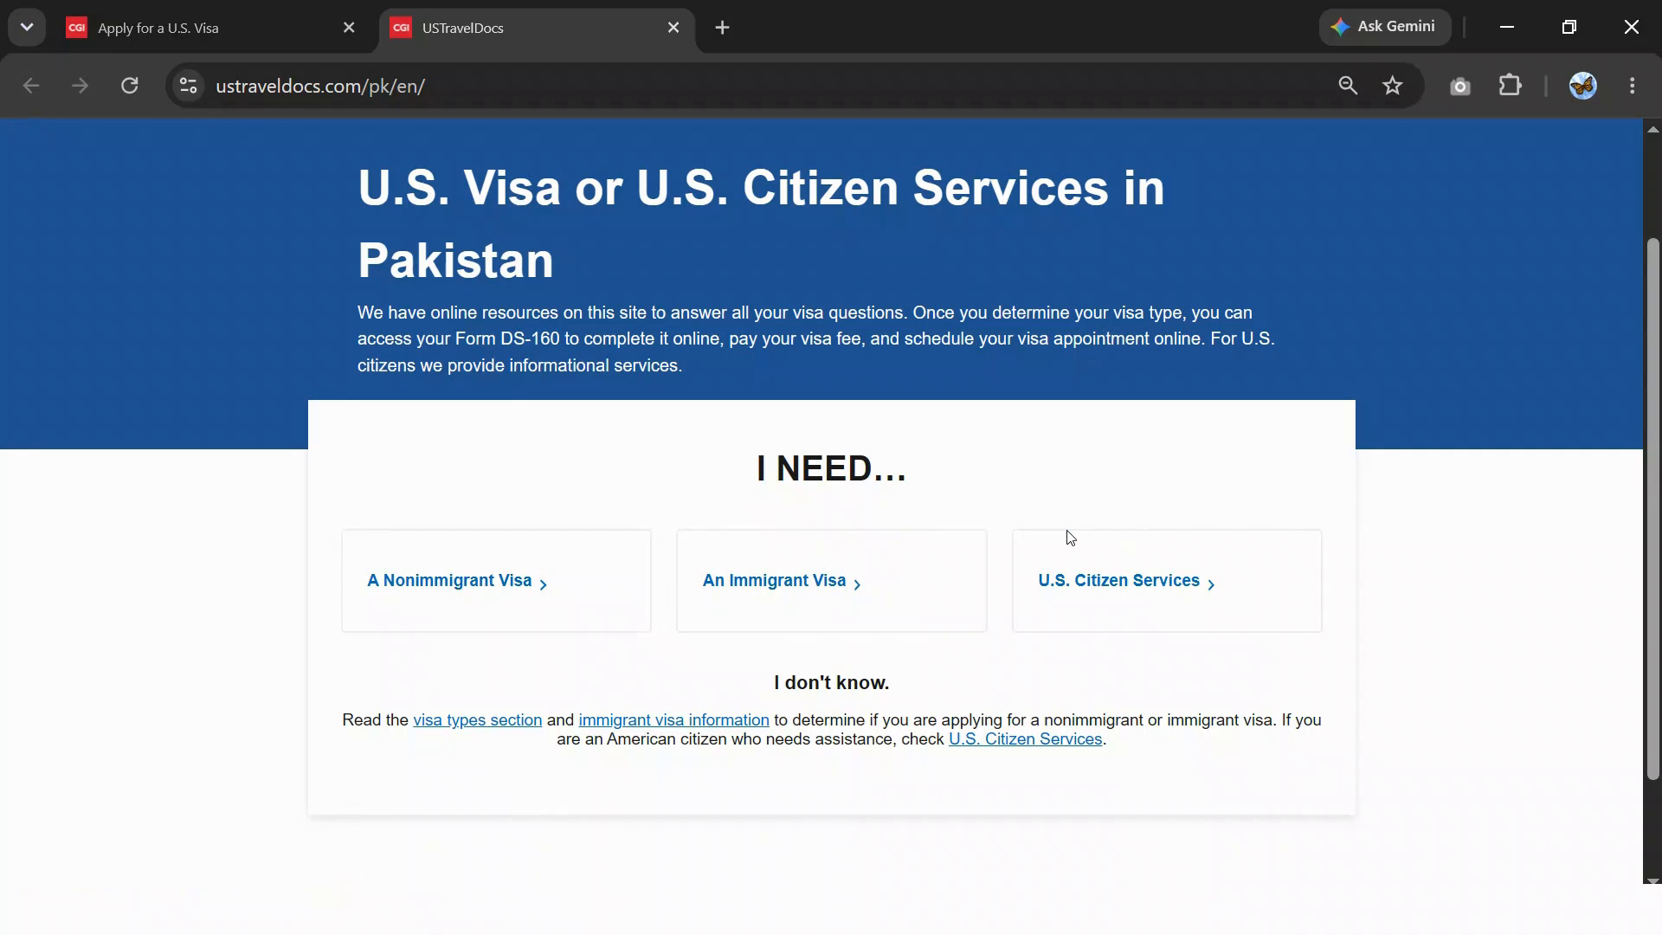
pyautogui.scroll(2, 1000, 551)
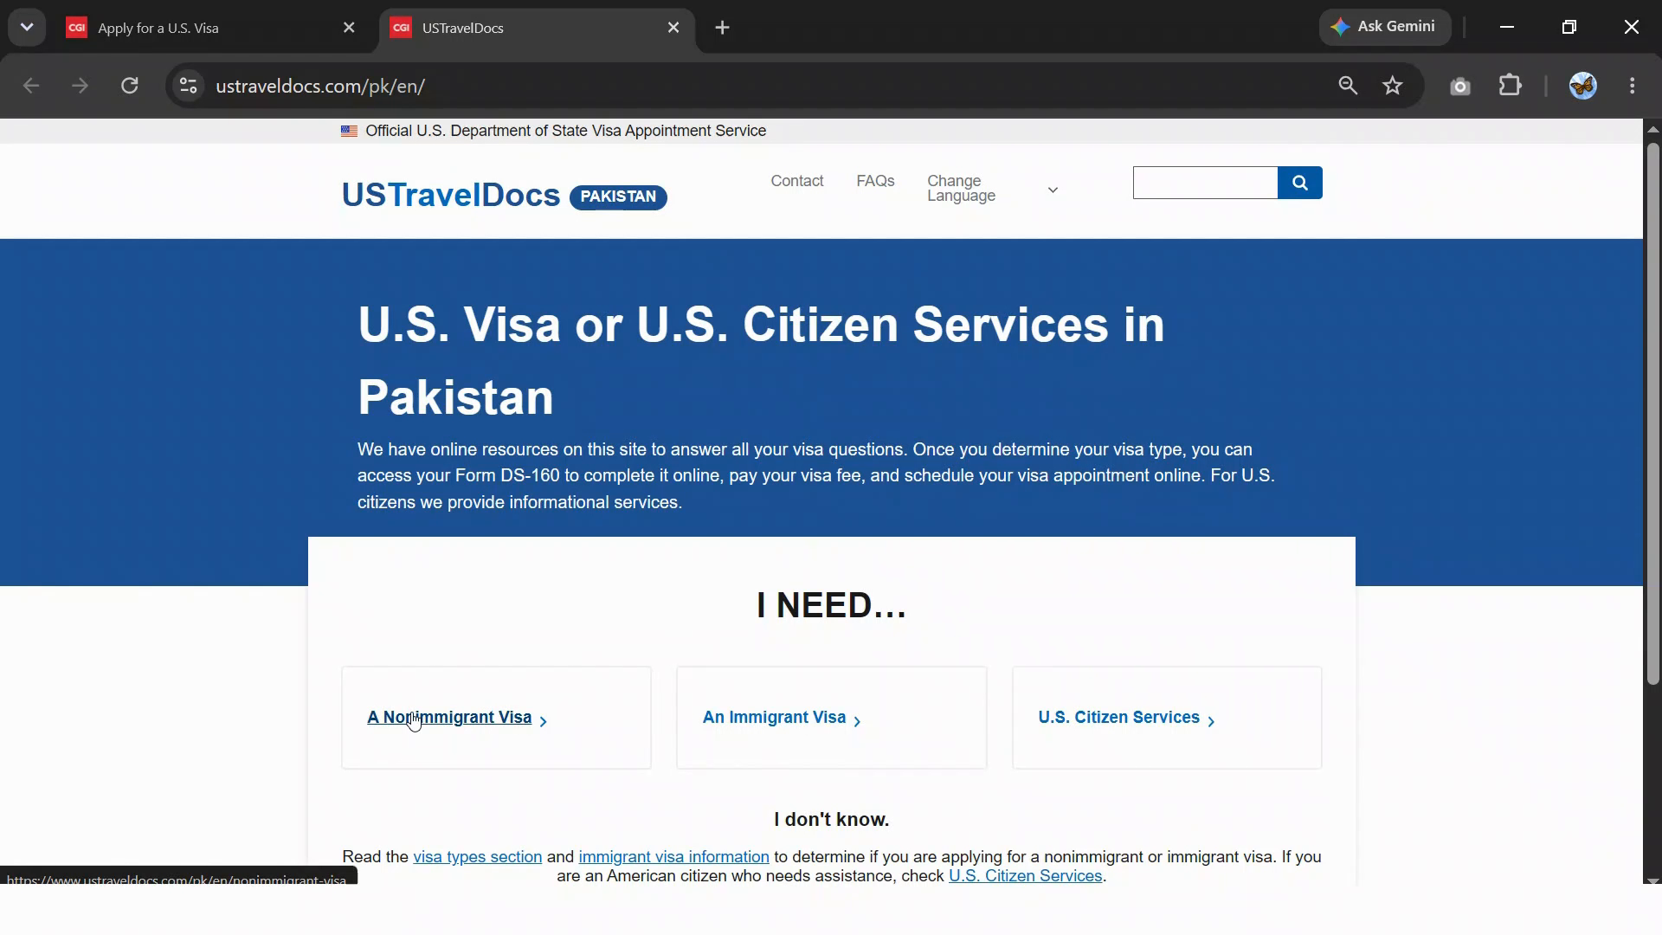
pyautogui.click(454, 726)
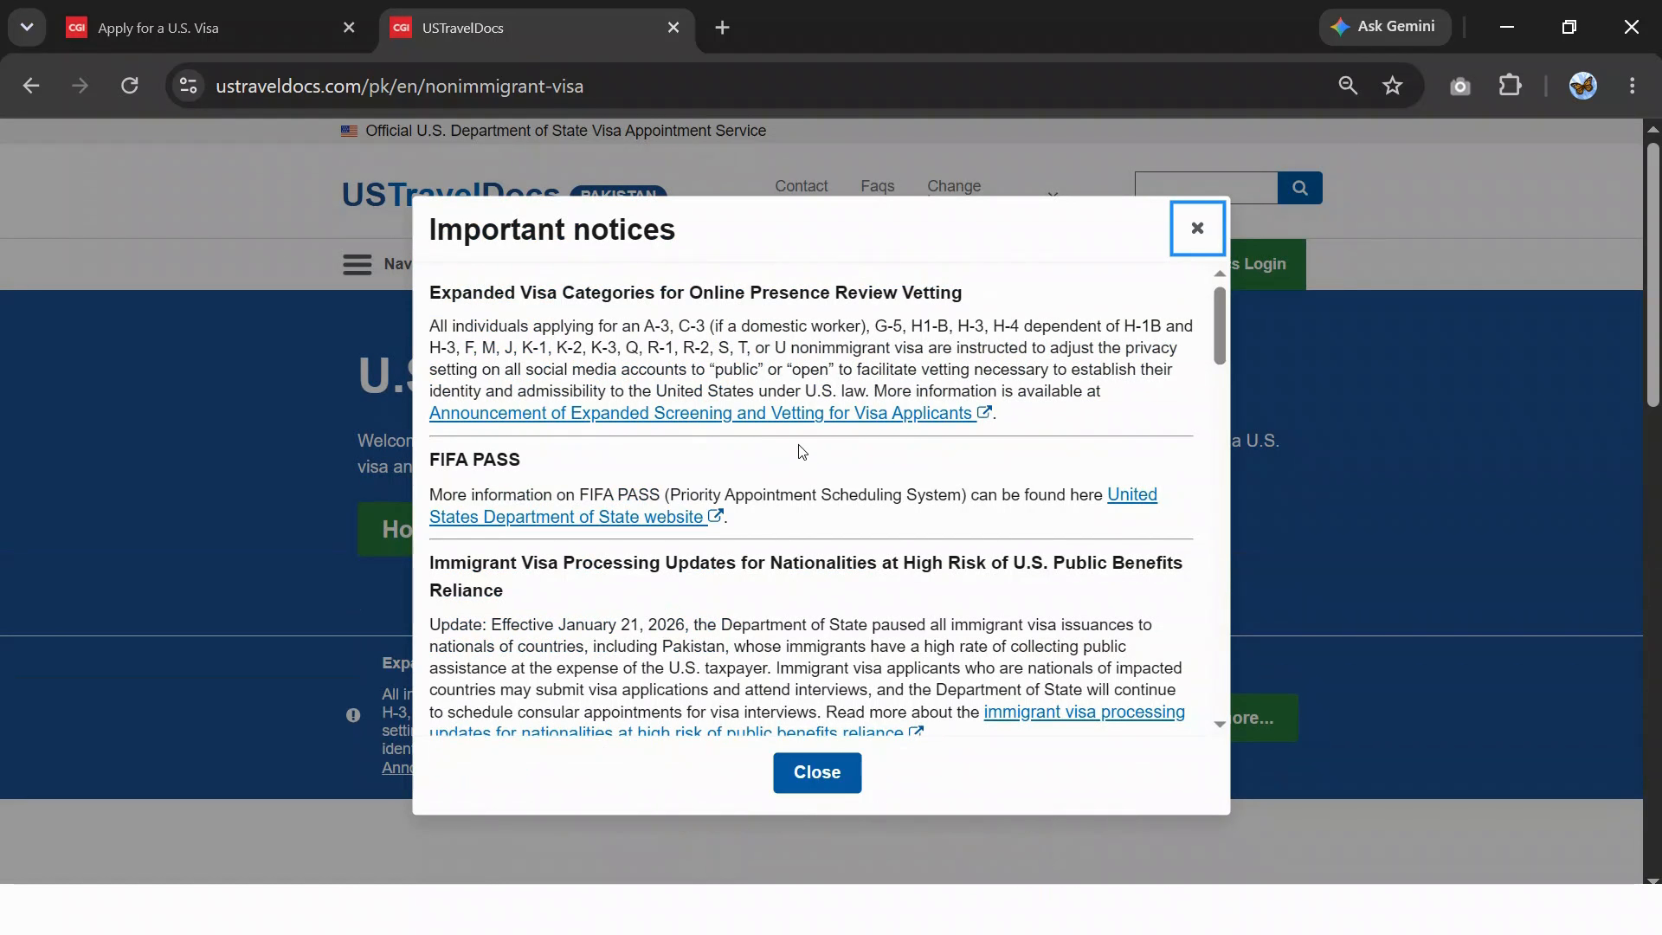
pyautogui.scroll(-3, 708, 433)
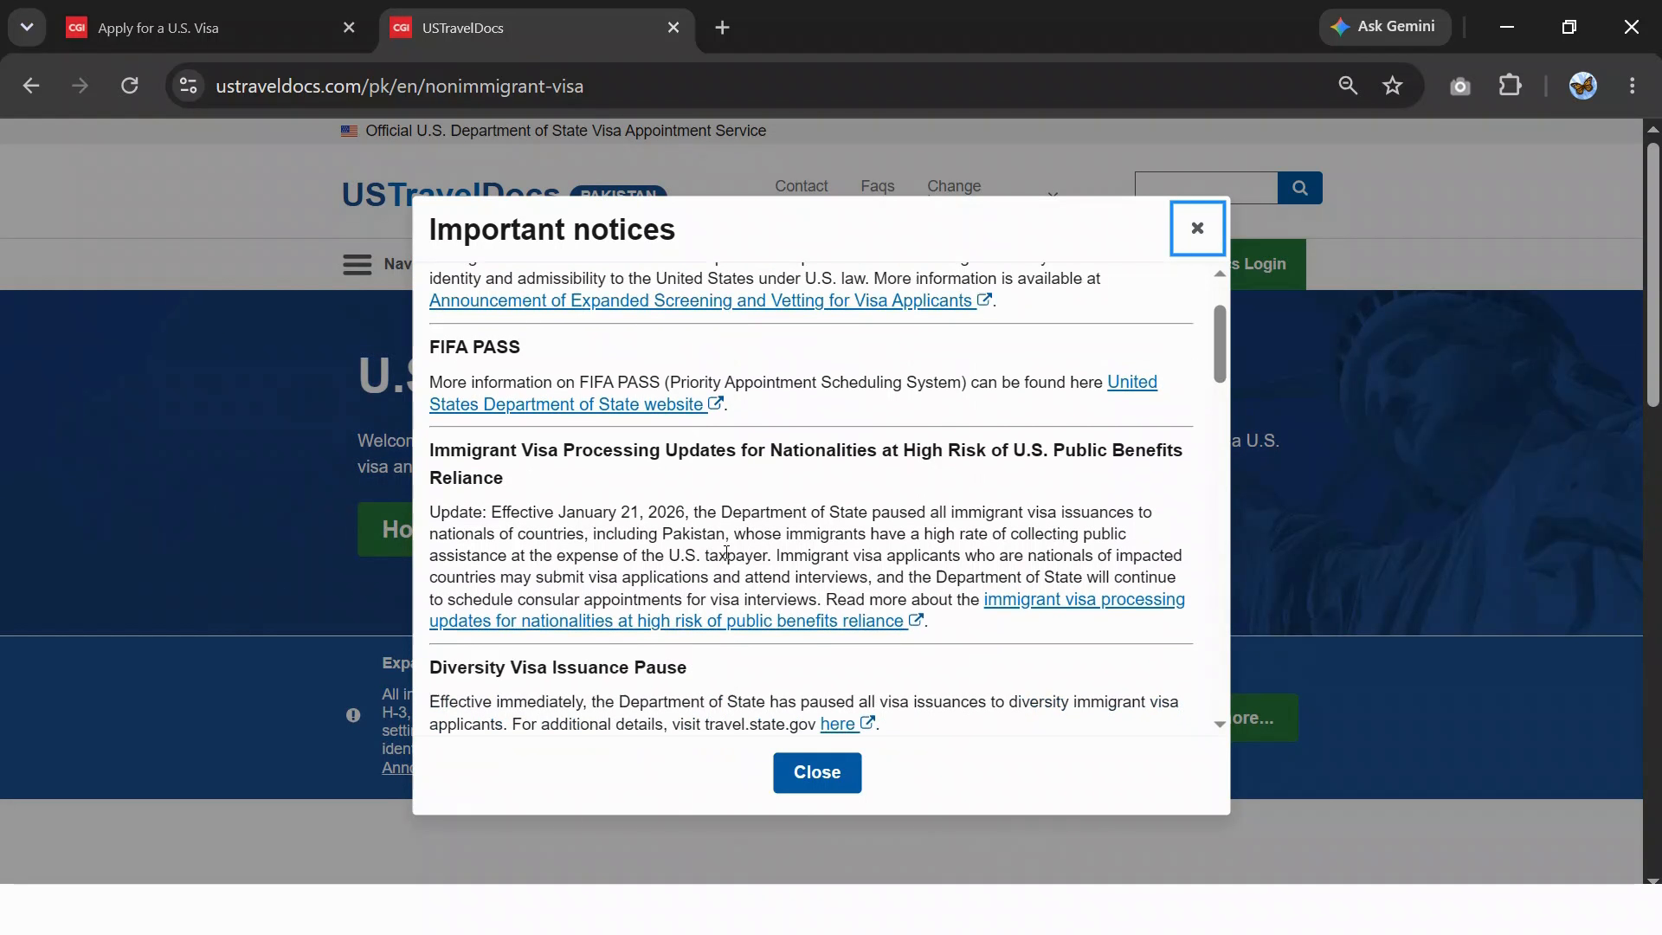
pyautogui.click(792, 773)
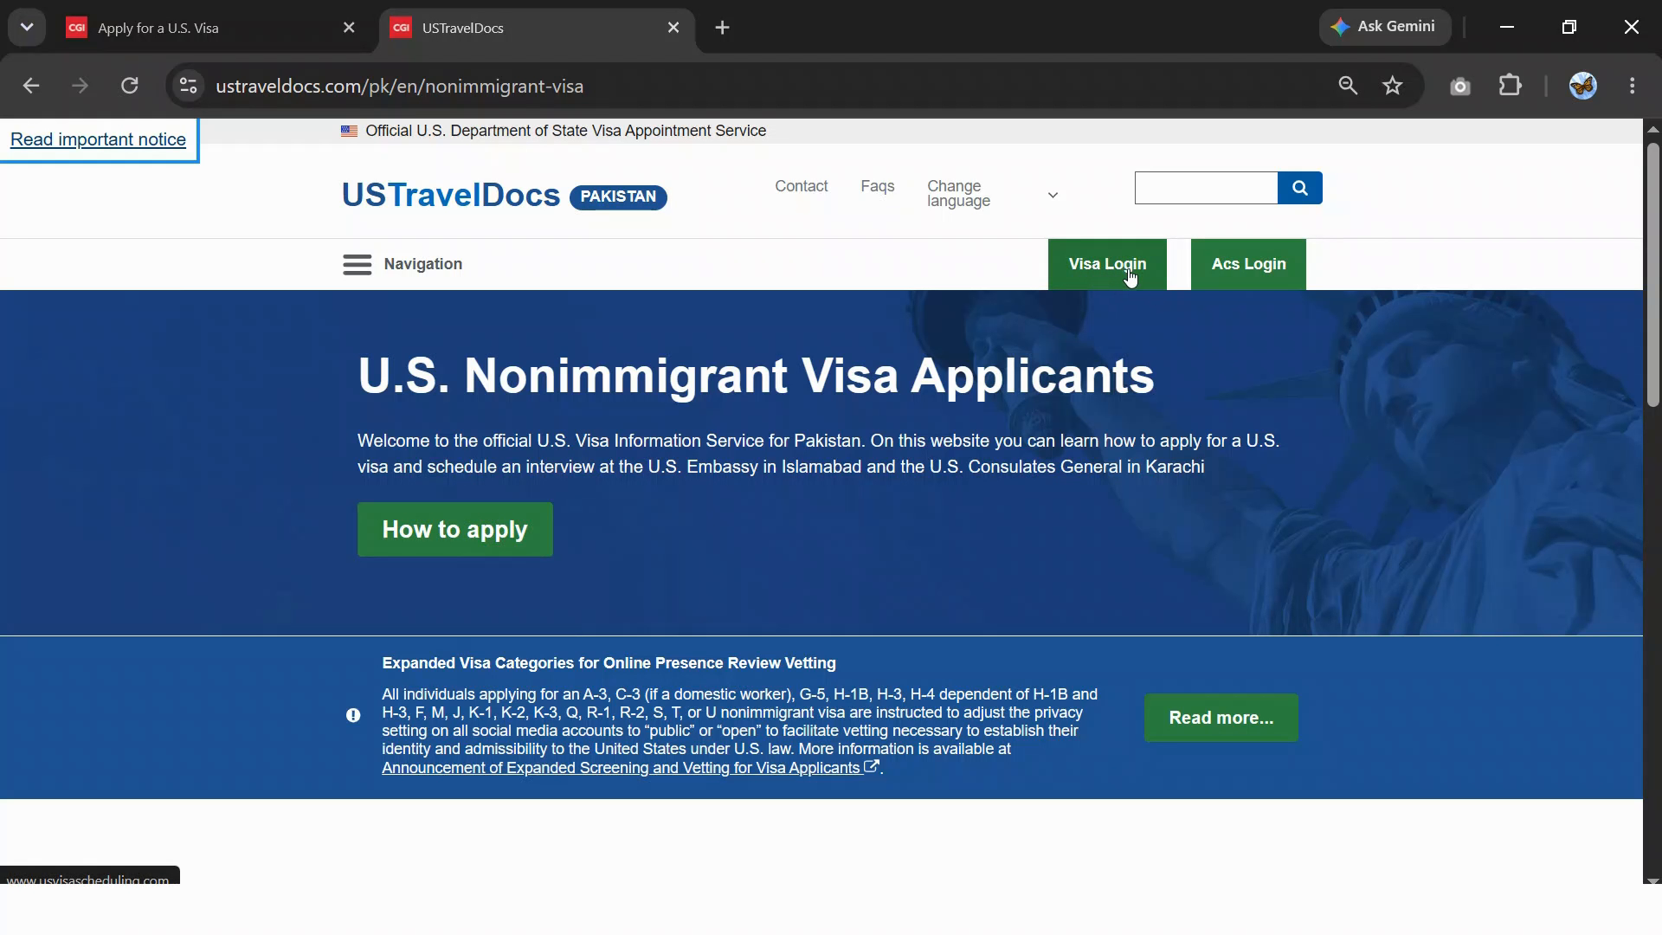
# - From Visa Login, start 'Sign up now' and enter the username, password twice and e-mail
pyautogui.click(1098, 275)
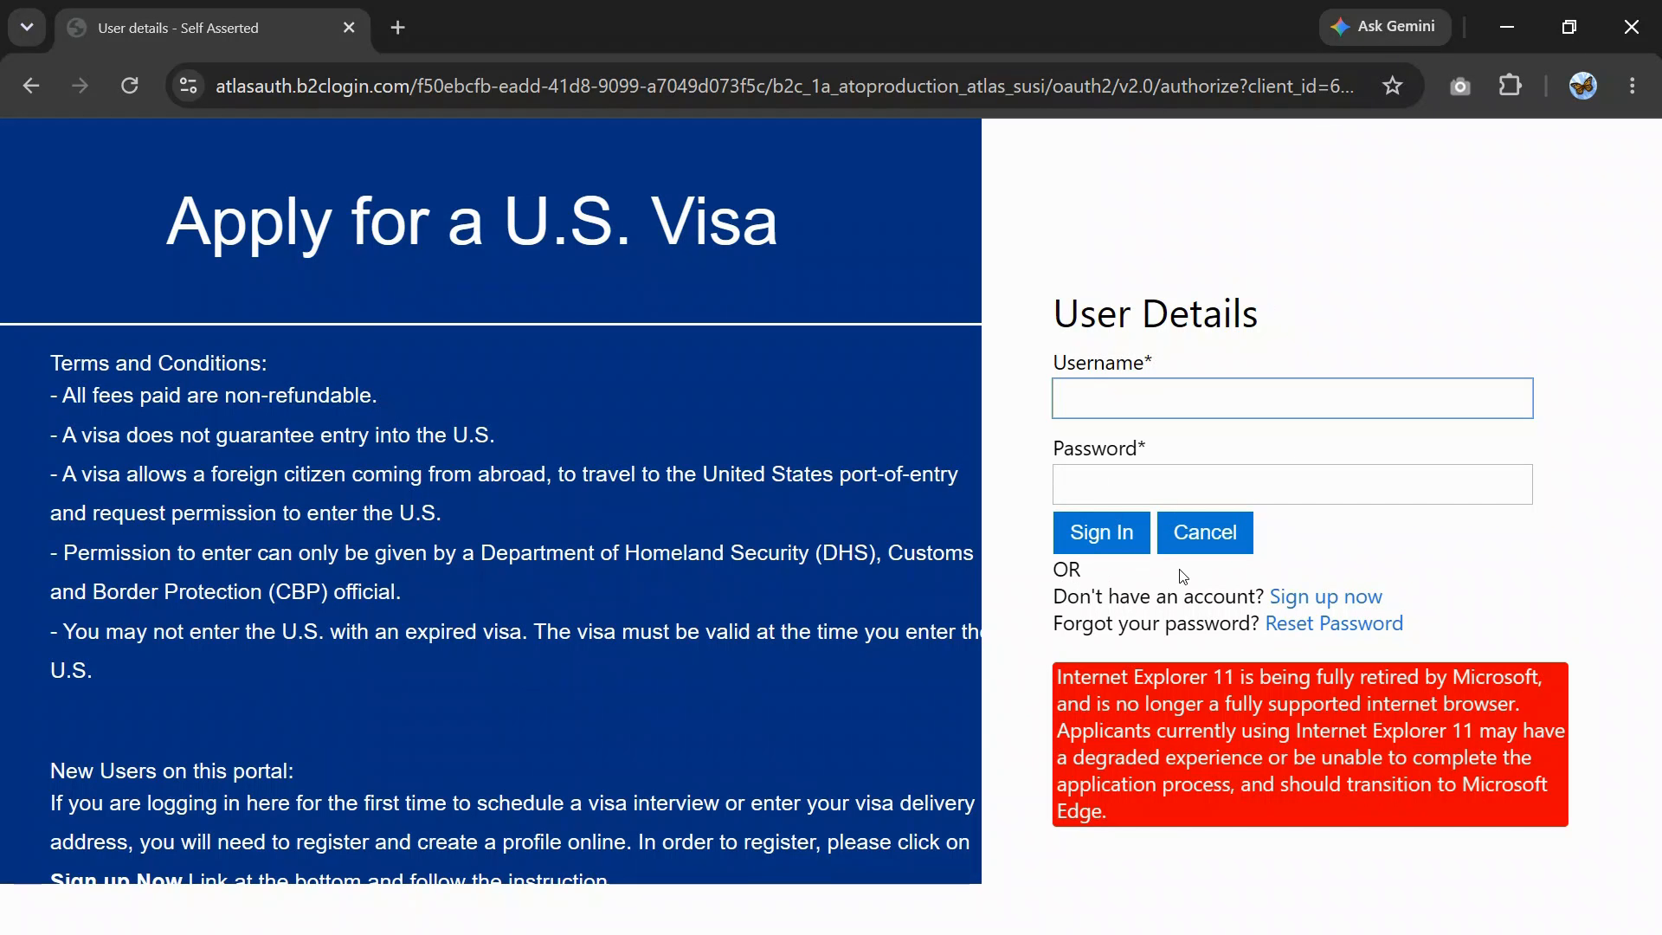
pyautogui.click(1348, 599)
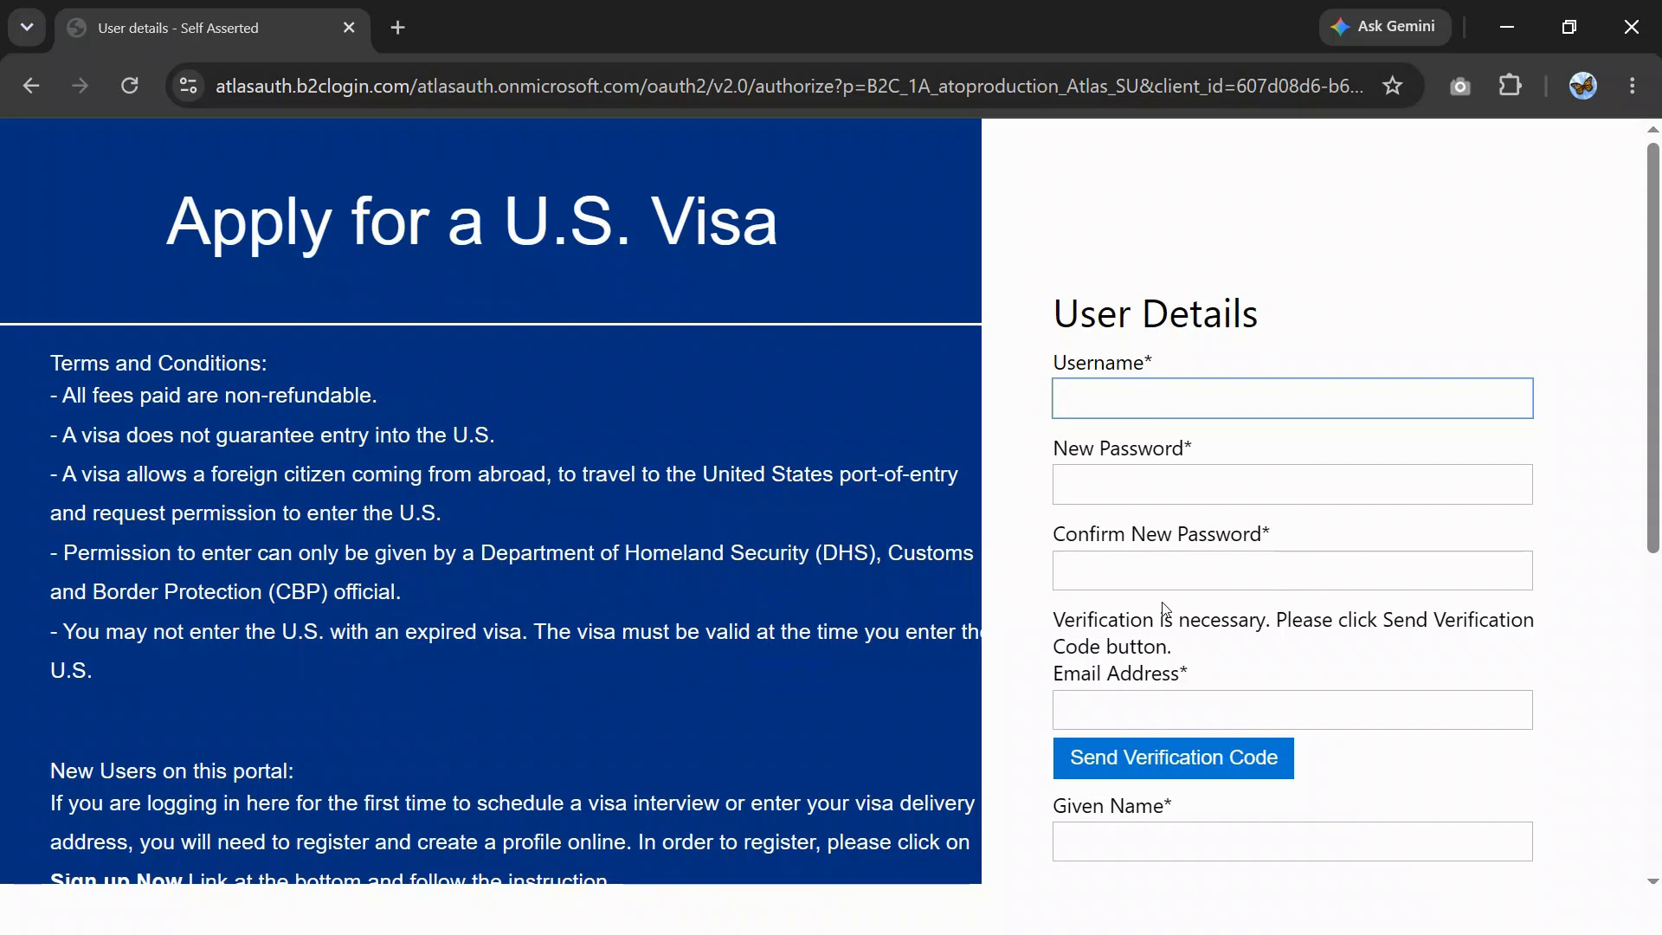
pyautogui.scroll(-2, 1168, 700)
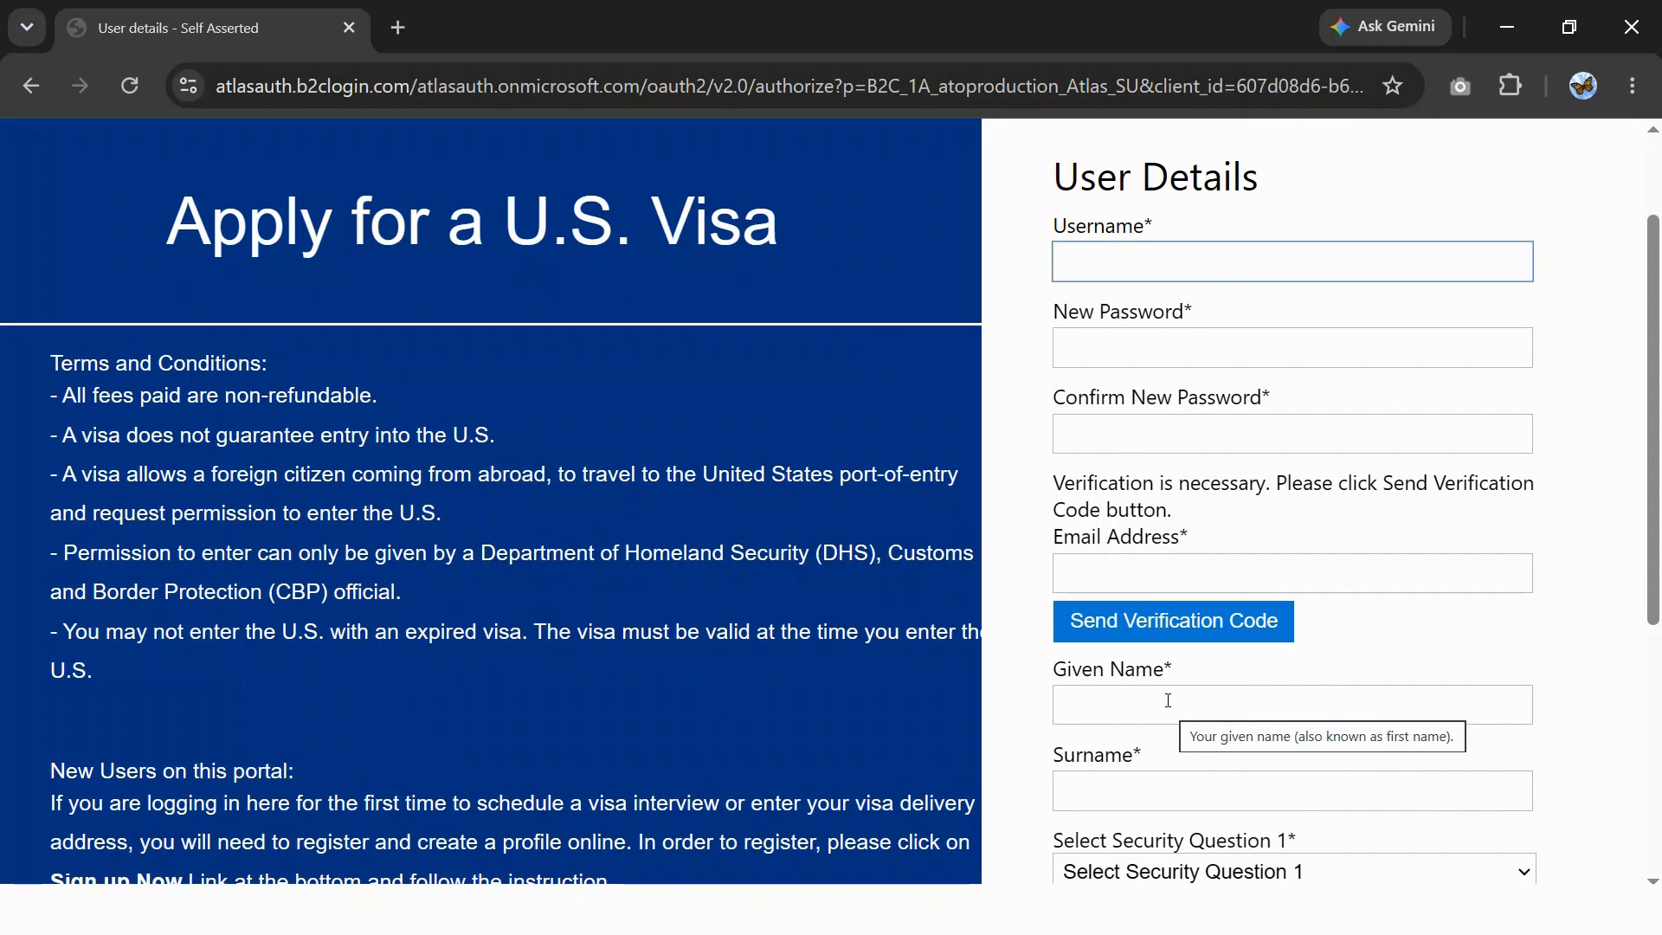
pyautogui.scroll(-2, 1168, 701)
pyautogui.scroll(-2, 1203, 624)
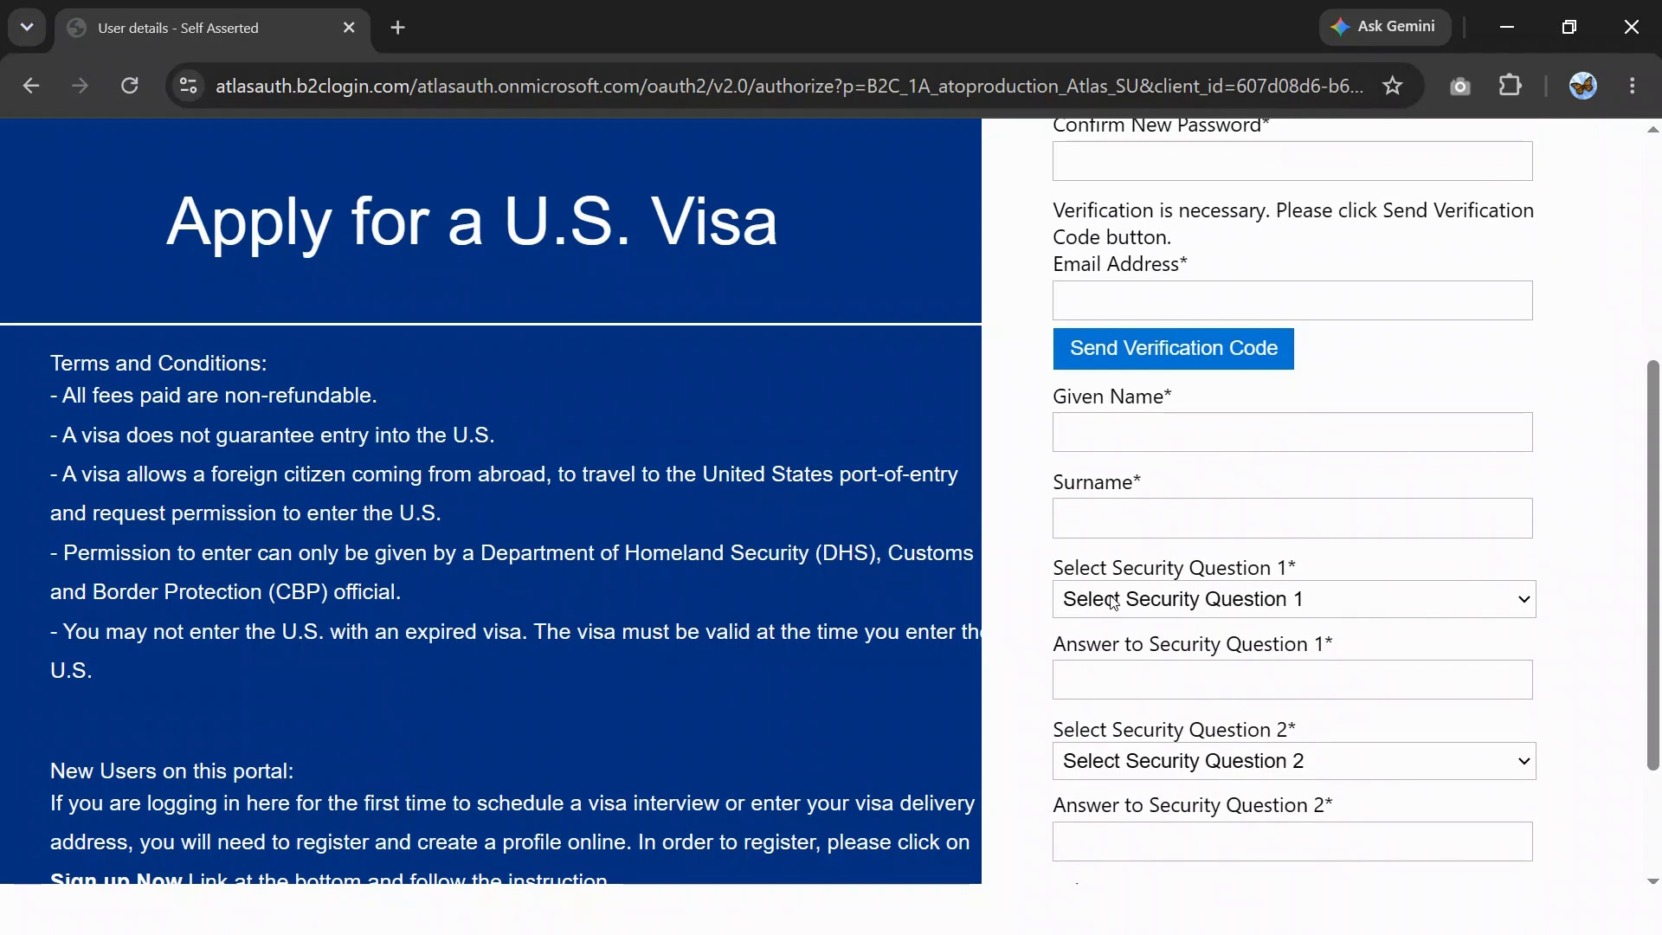
pyautogui.scroll(-3, 1170, 658)
pyautogui.scroll(4, 1163, 658)
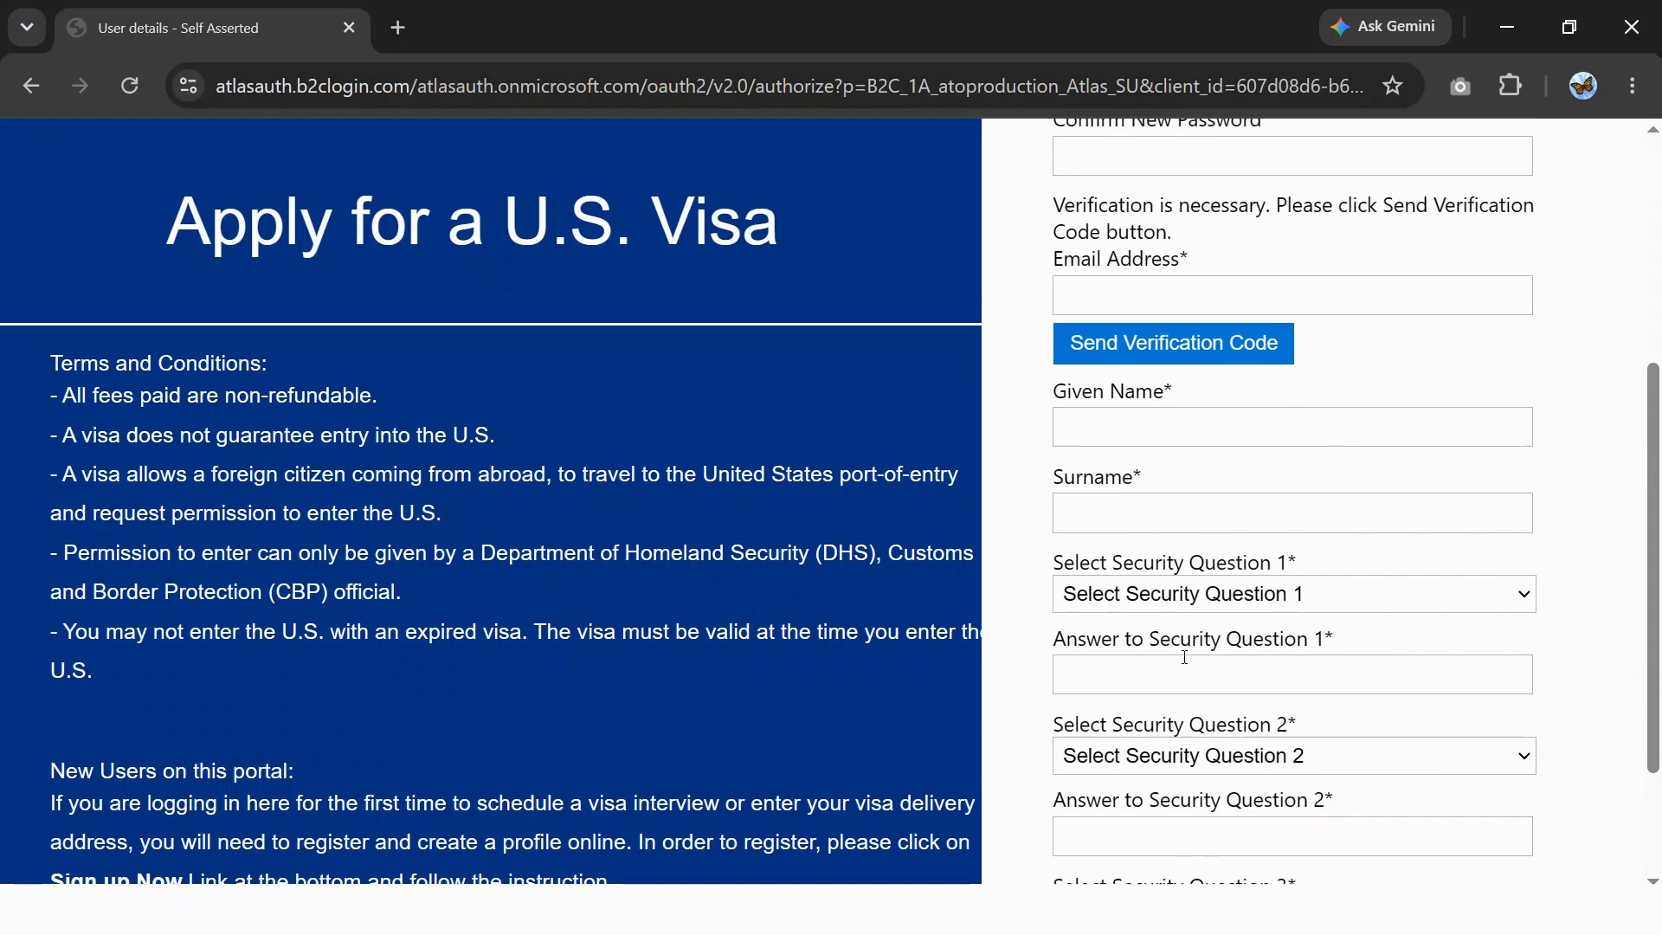
pyautogui.scroll(-2, 1152, 671)
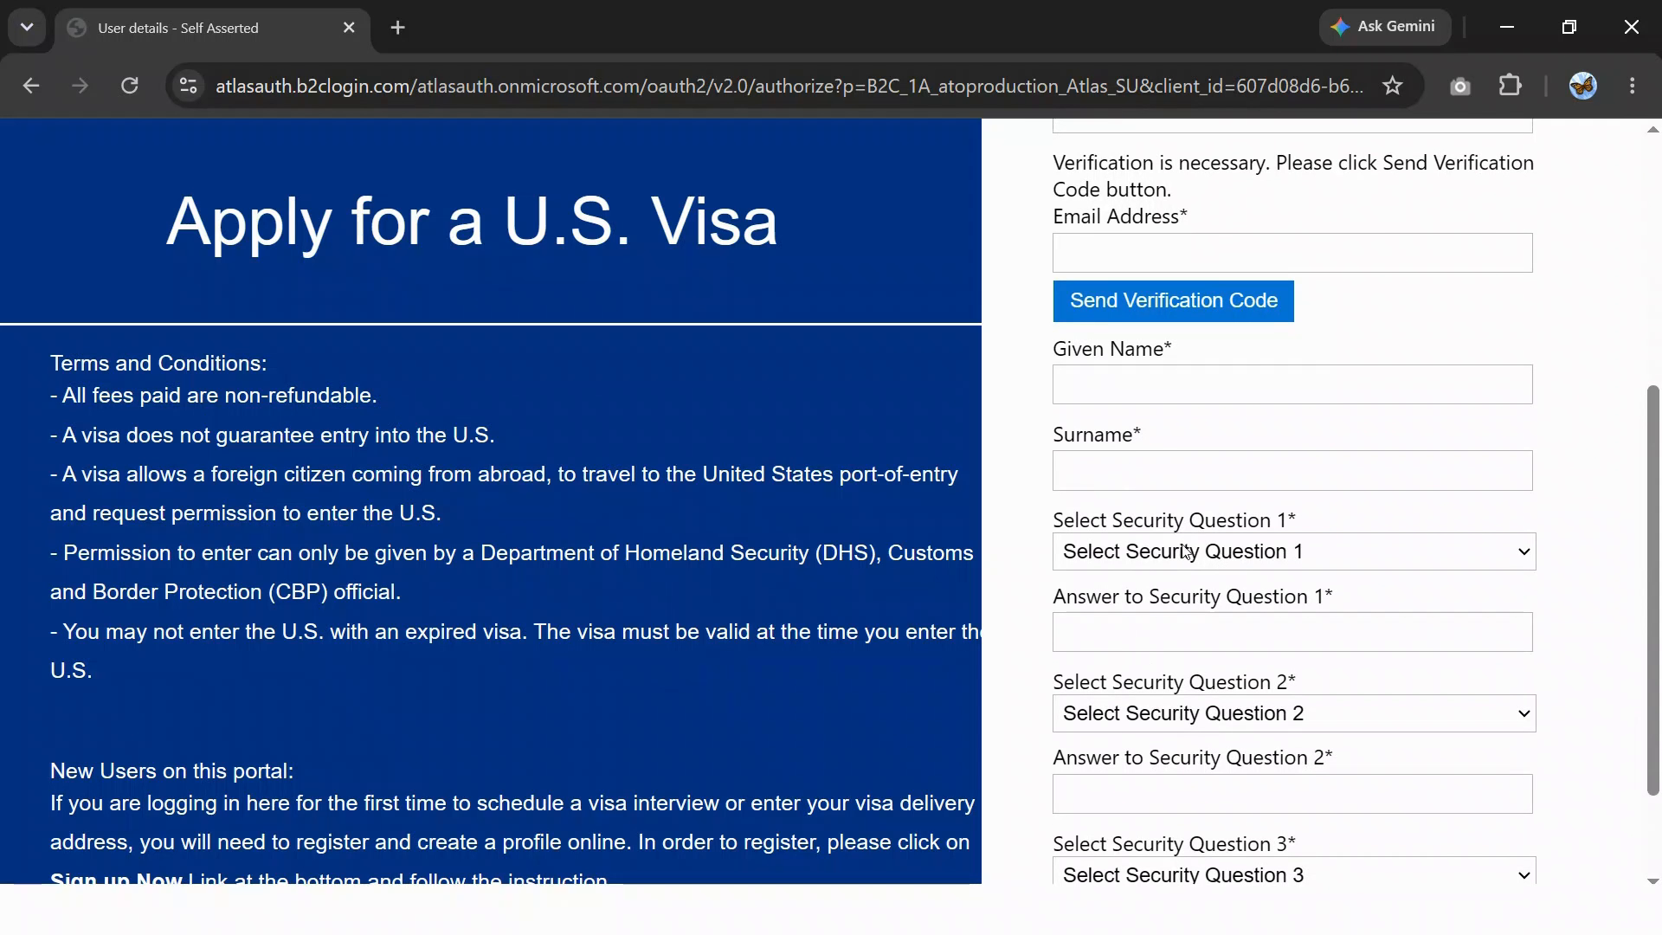
pyautogui.scroll(-2, 1190, 672)
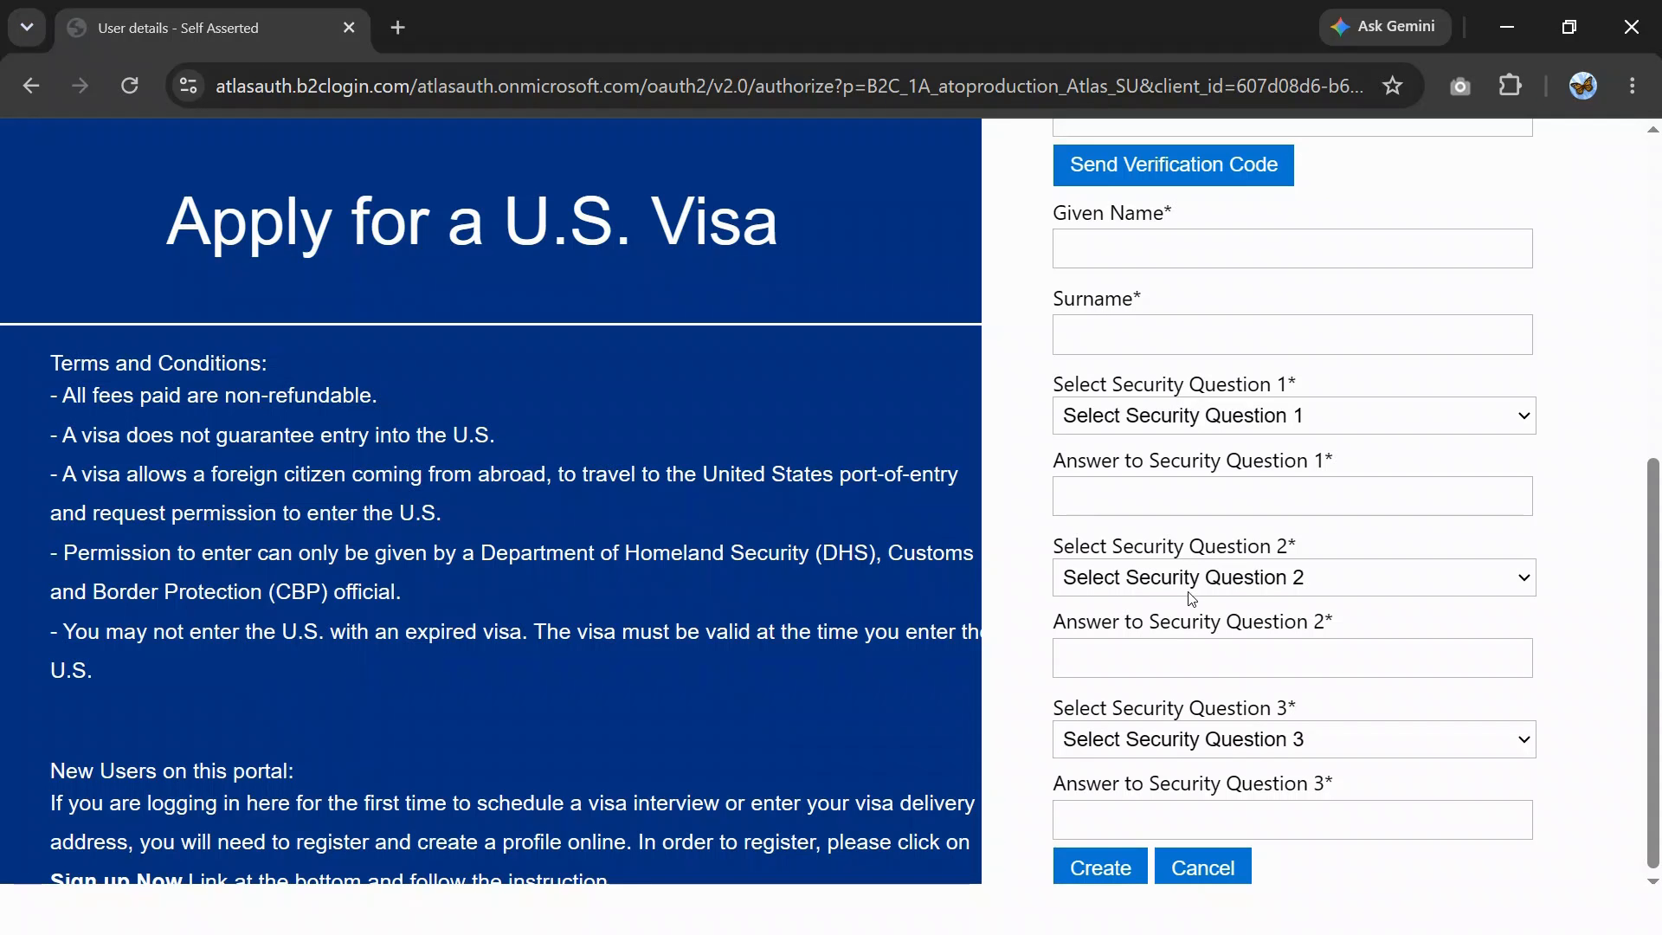
pyautogui.scroll(6, 1195, 547)
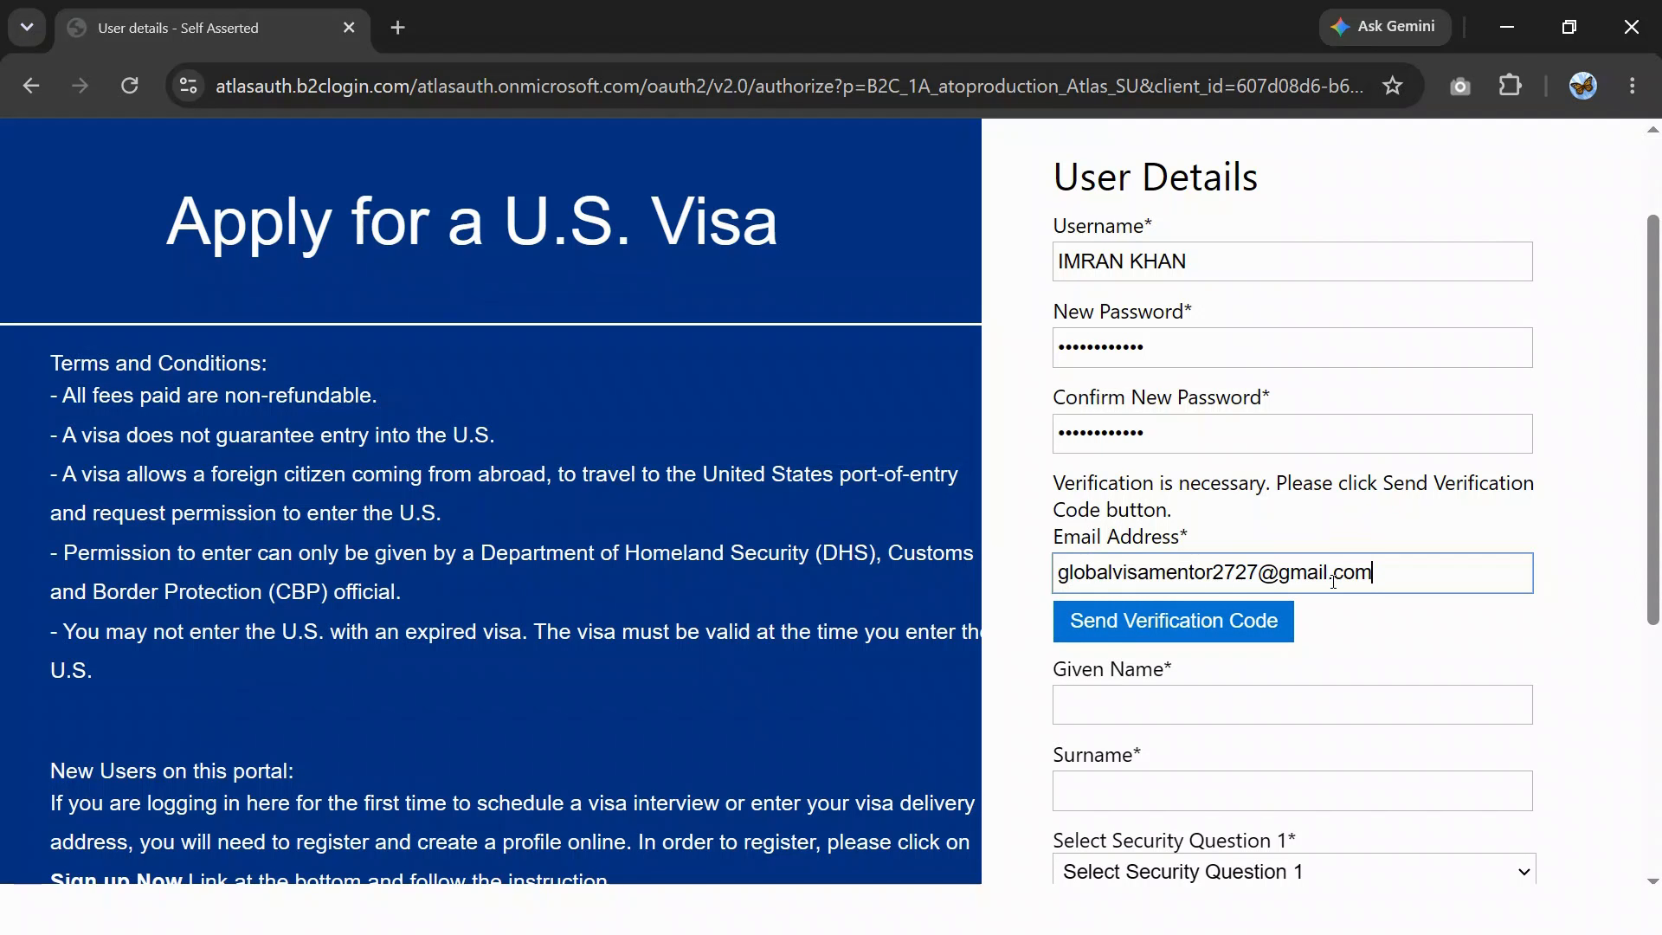
# - Get a verification code e-mailed, paste it in, and add the given name and surname
pyautogui.click(1180, 630)
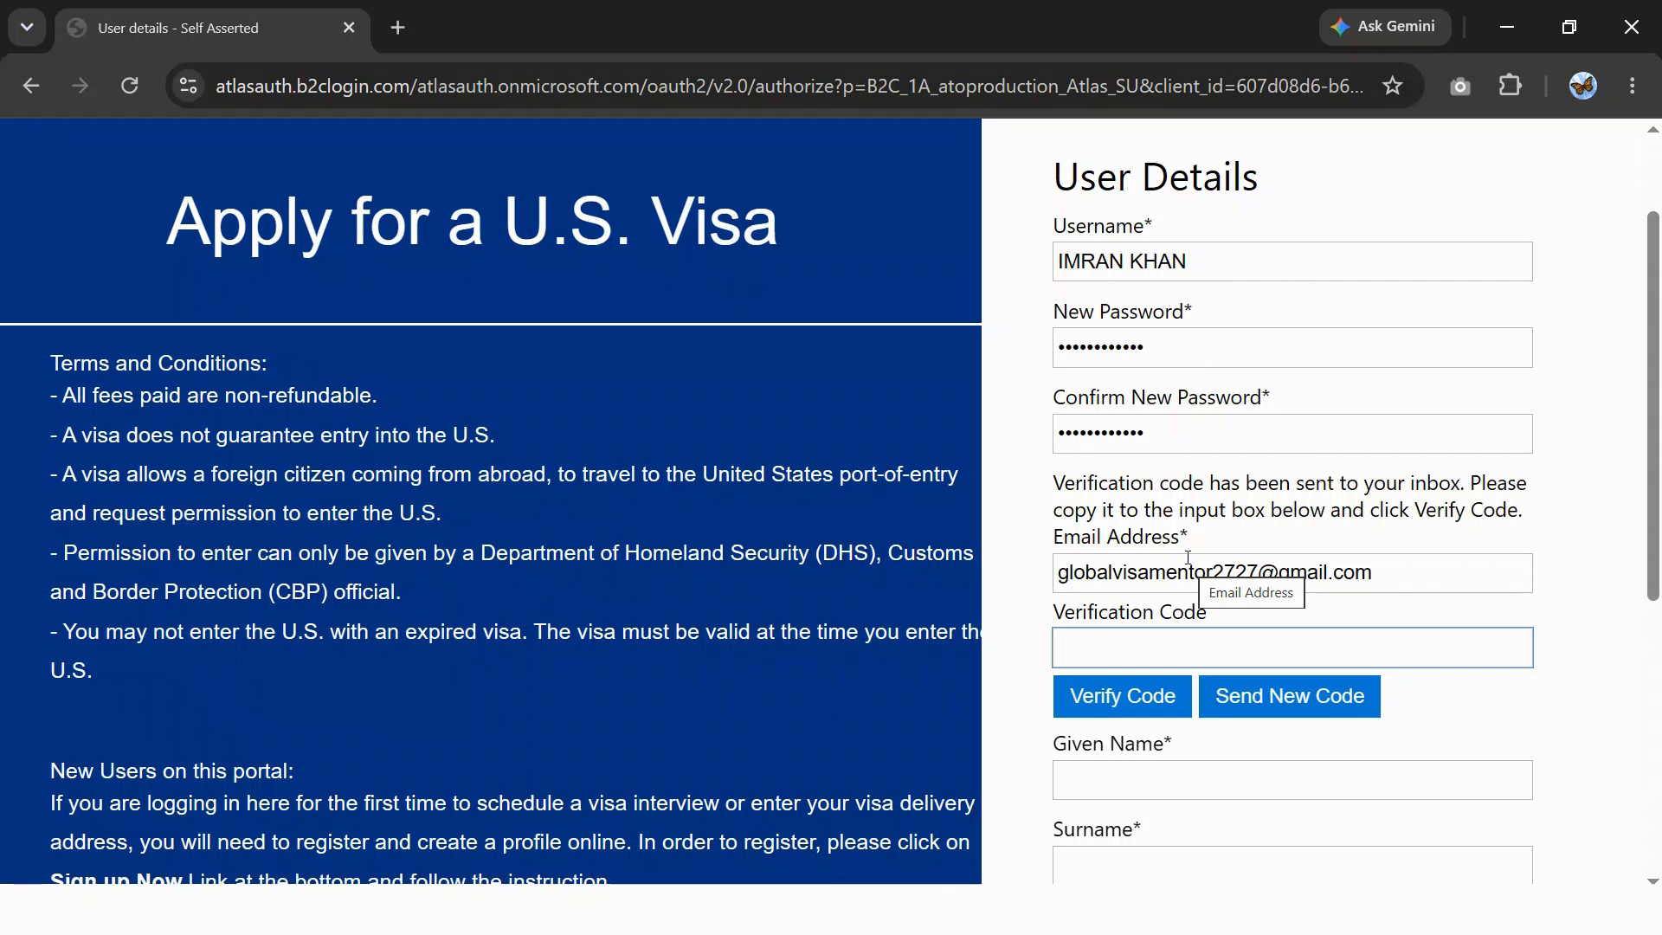
pyautogui.hotkey('ctrl', 'v')
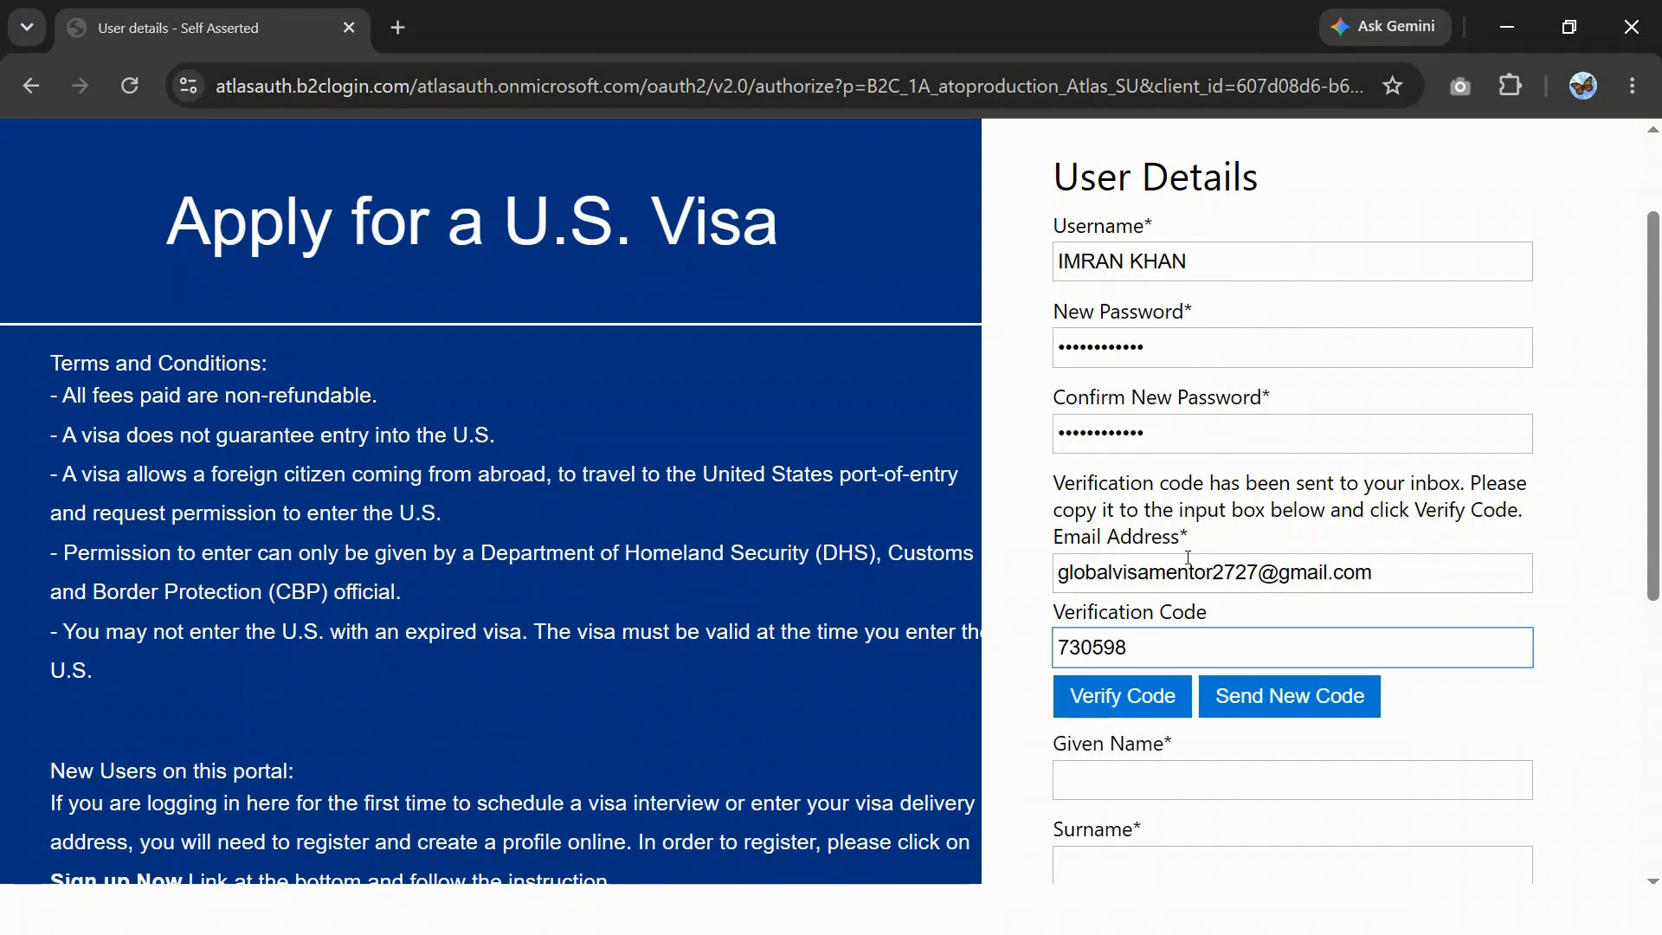
pyautogui.scroll(-2, 1188, 558)
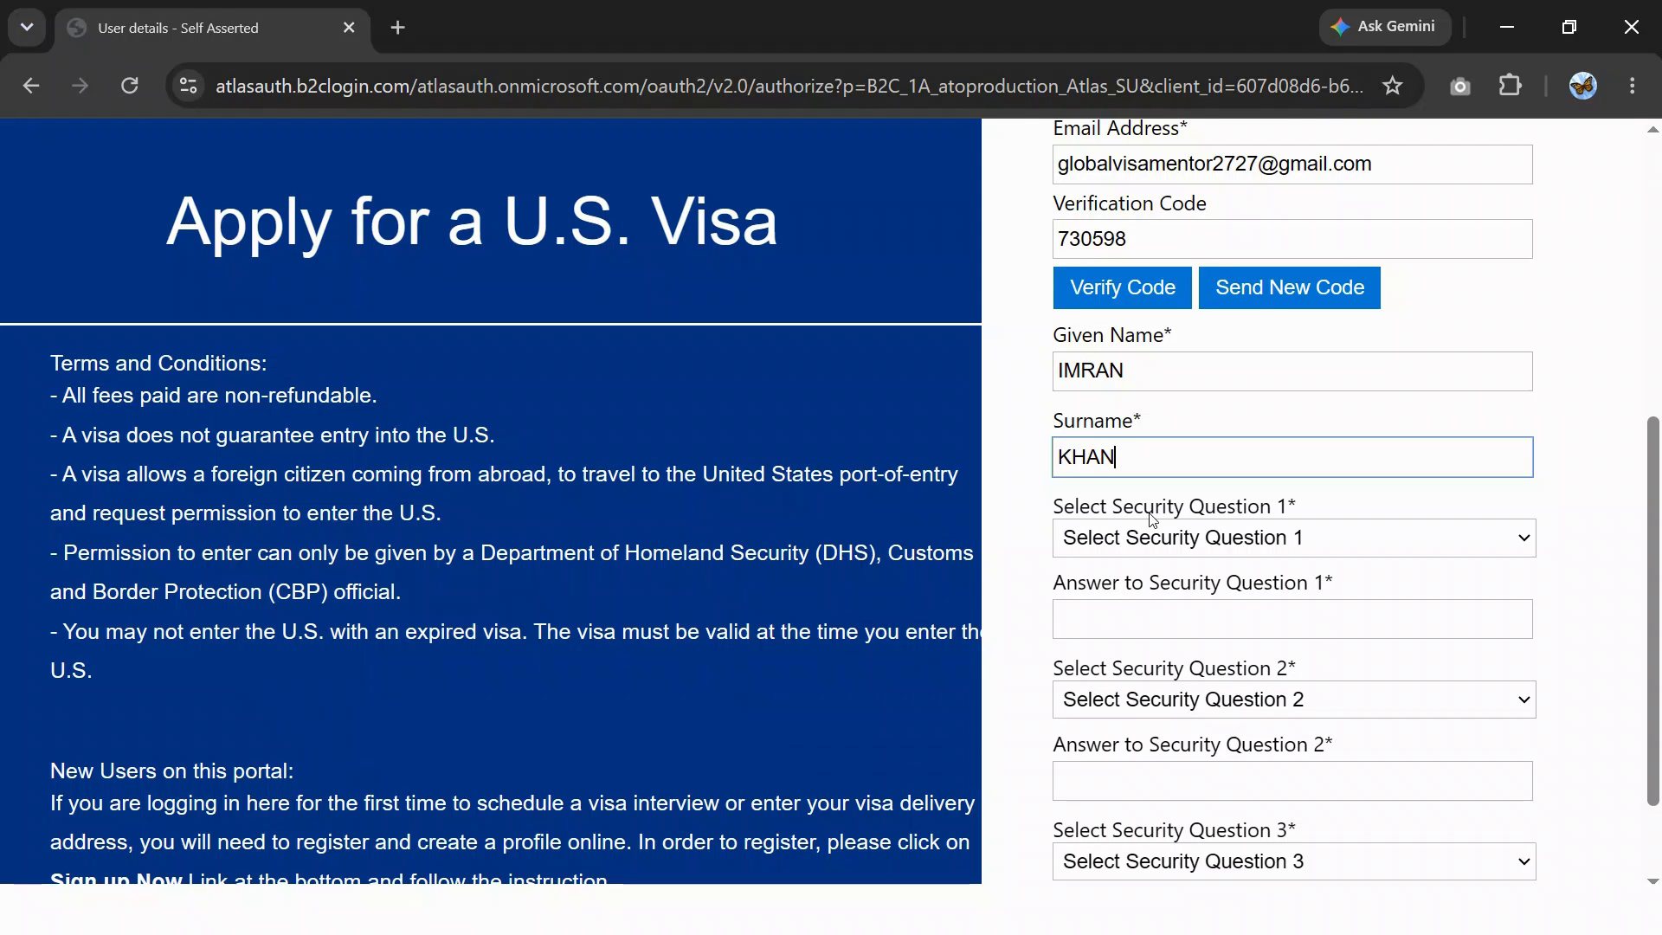
# - Set security questions 'What was your first car?' and 'What is your favorite food?' with answers
pyautogui.click(1117, 546)
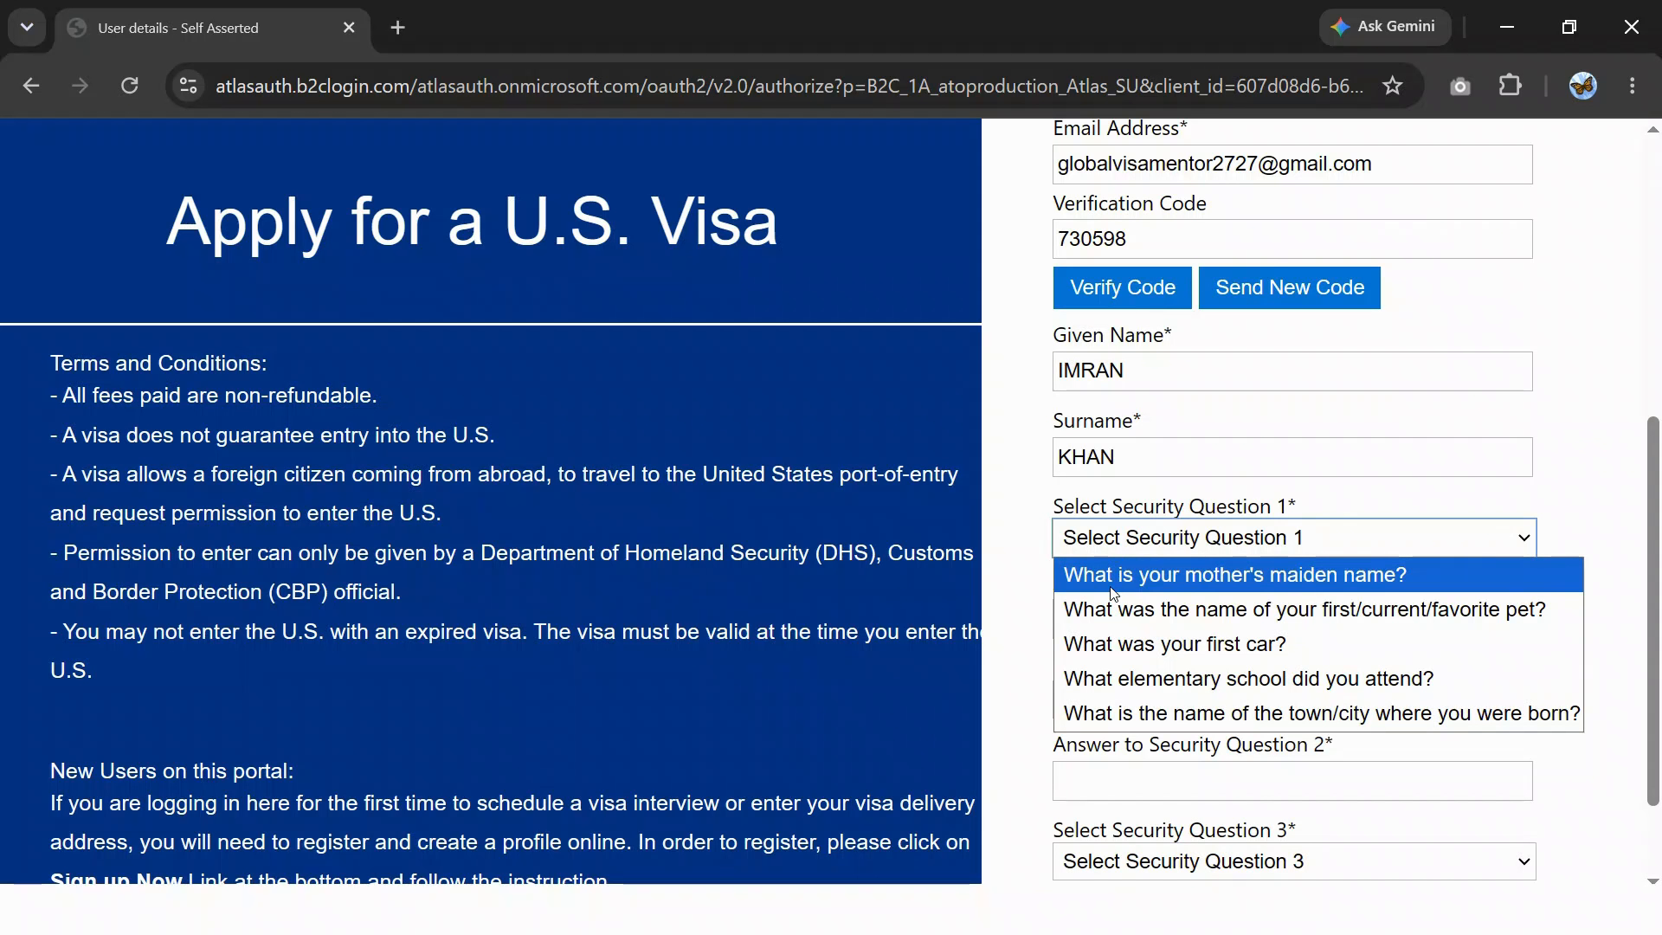
pyautogui.click(1123, 644)
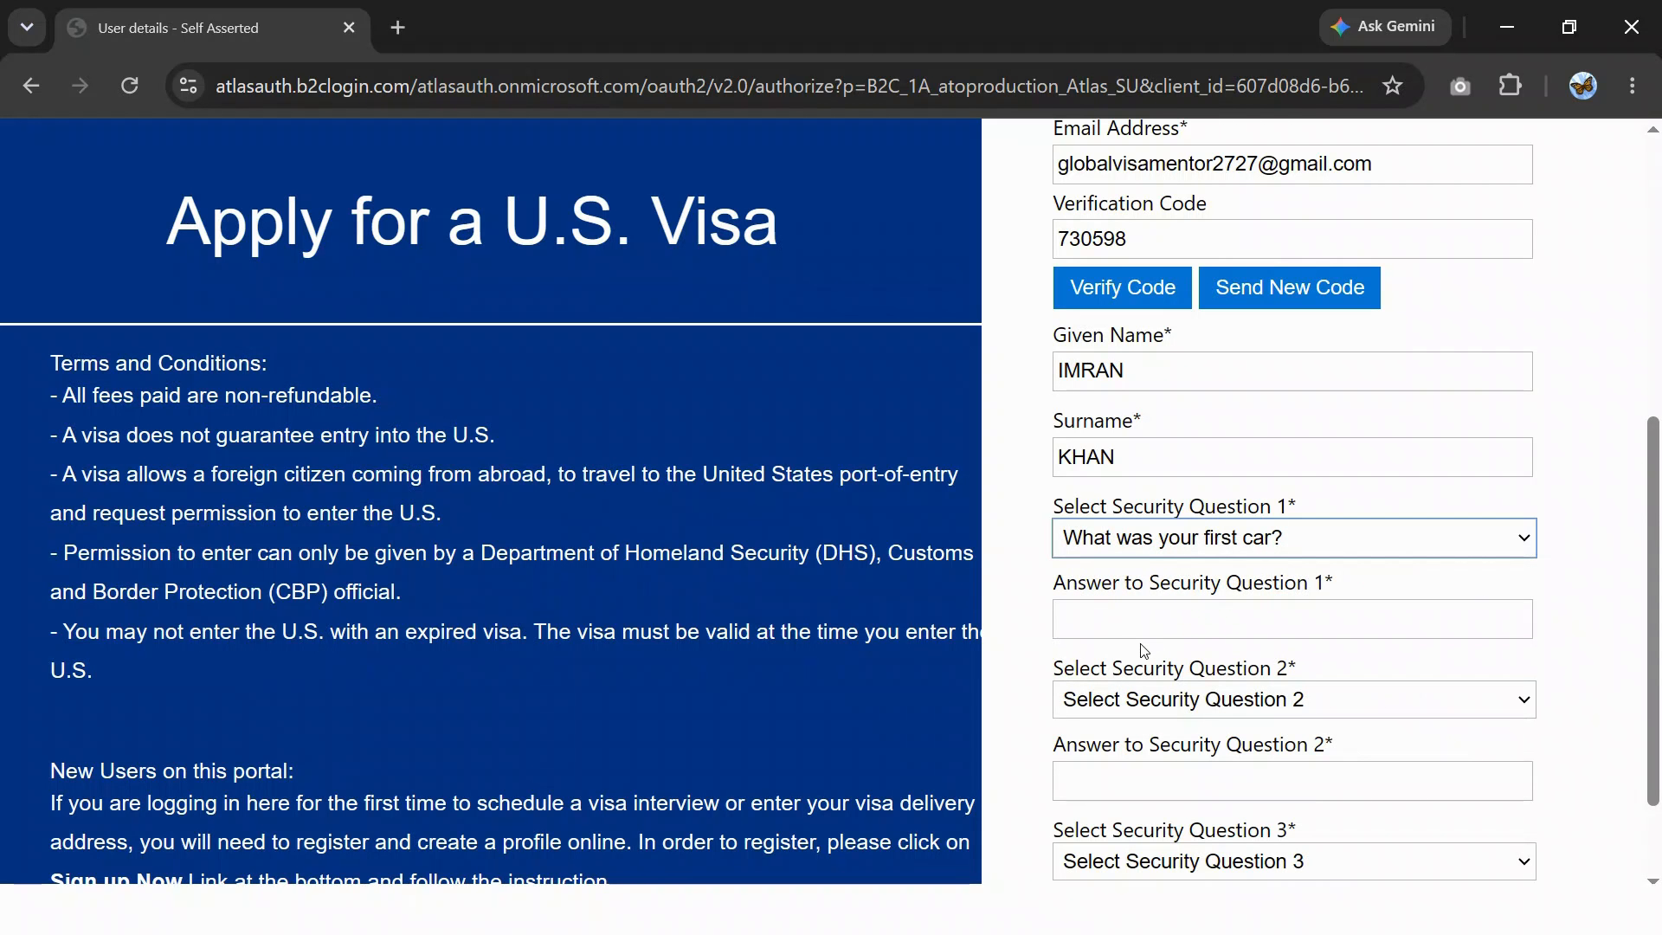
pyautogui.click(1104, 609)
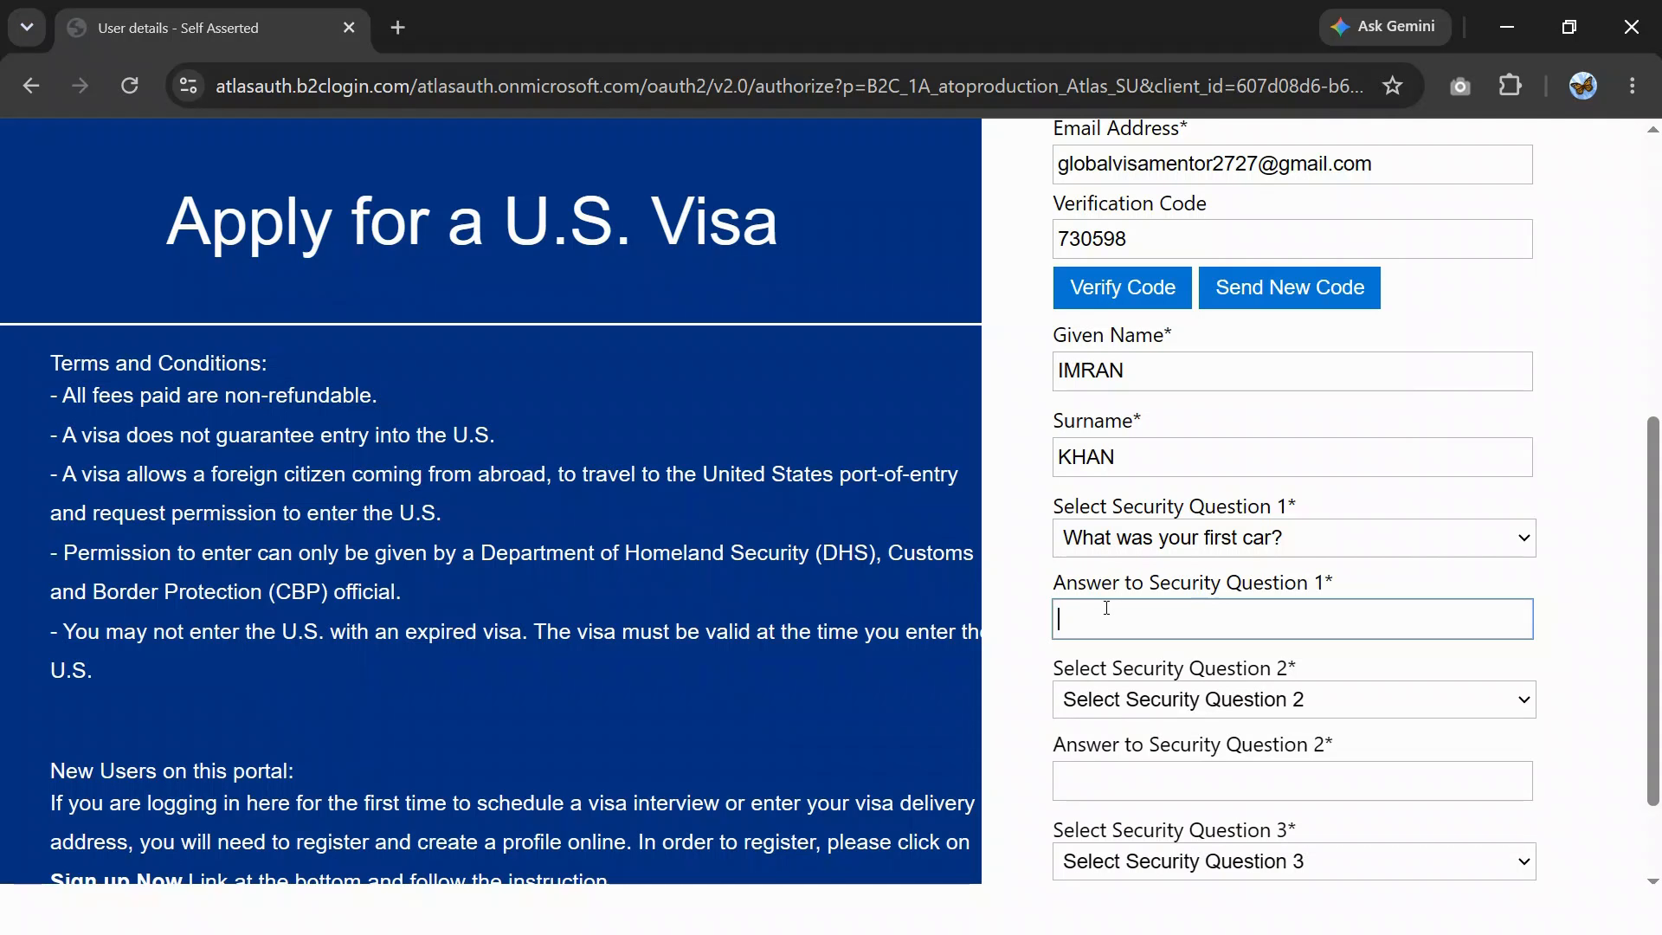
pyautogui.write('••••')
pyautogui.scroll(-2, 1145, 591)
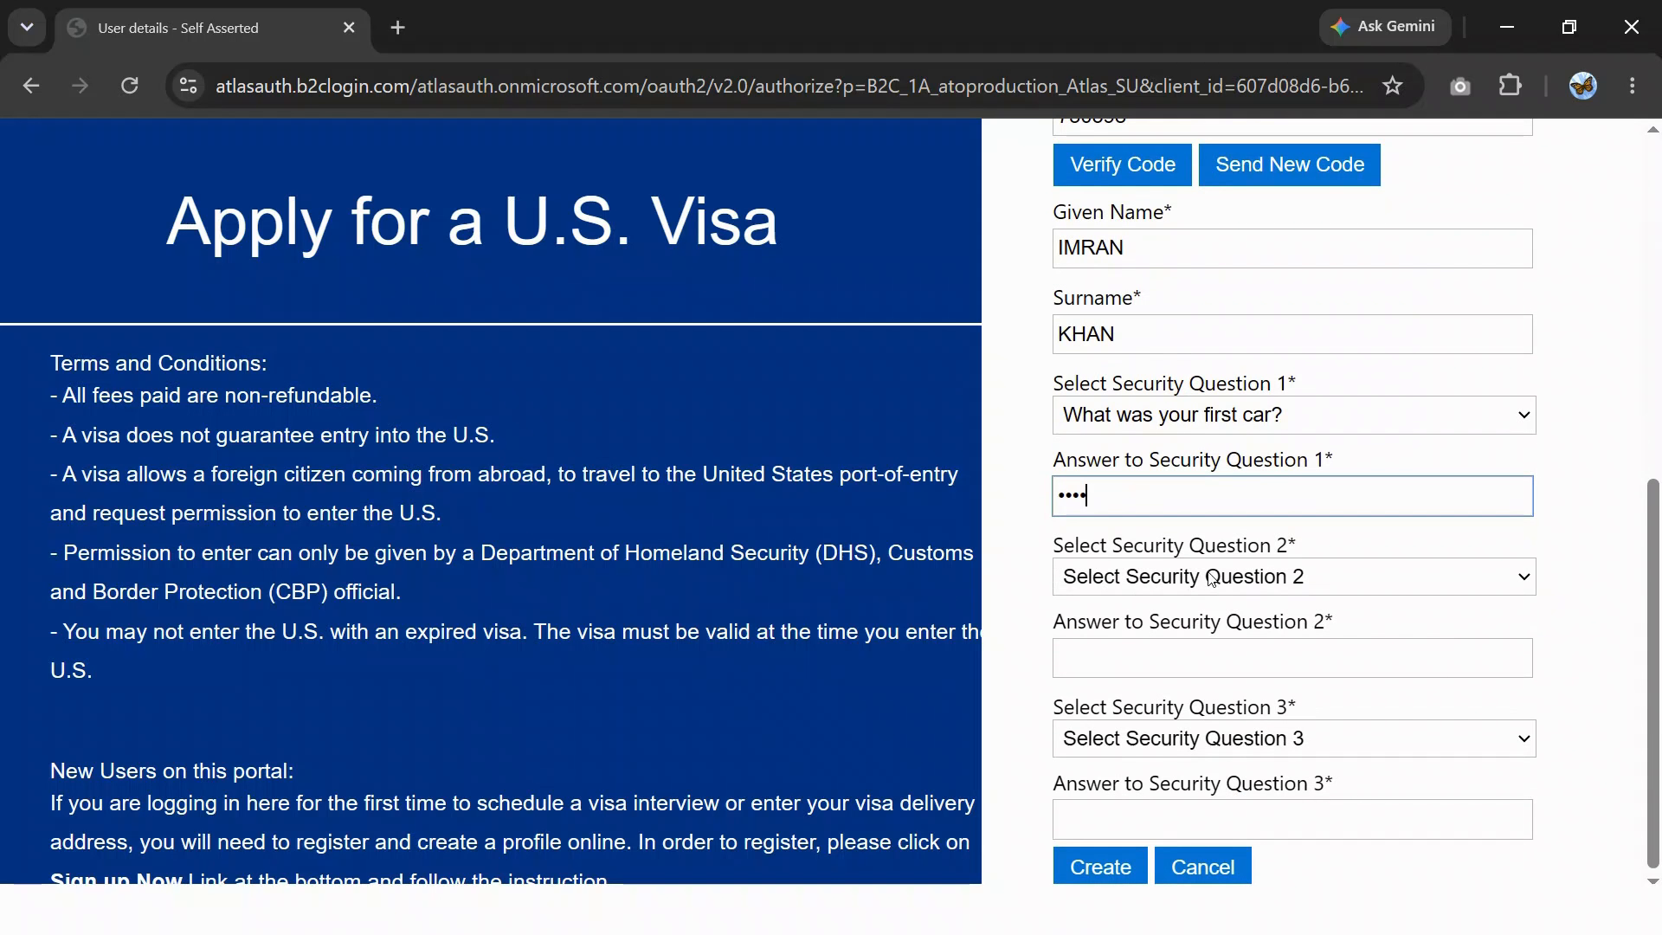
pyautogui.click(1174, 578)
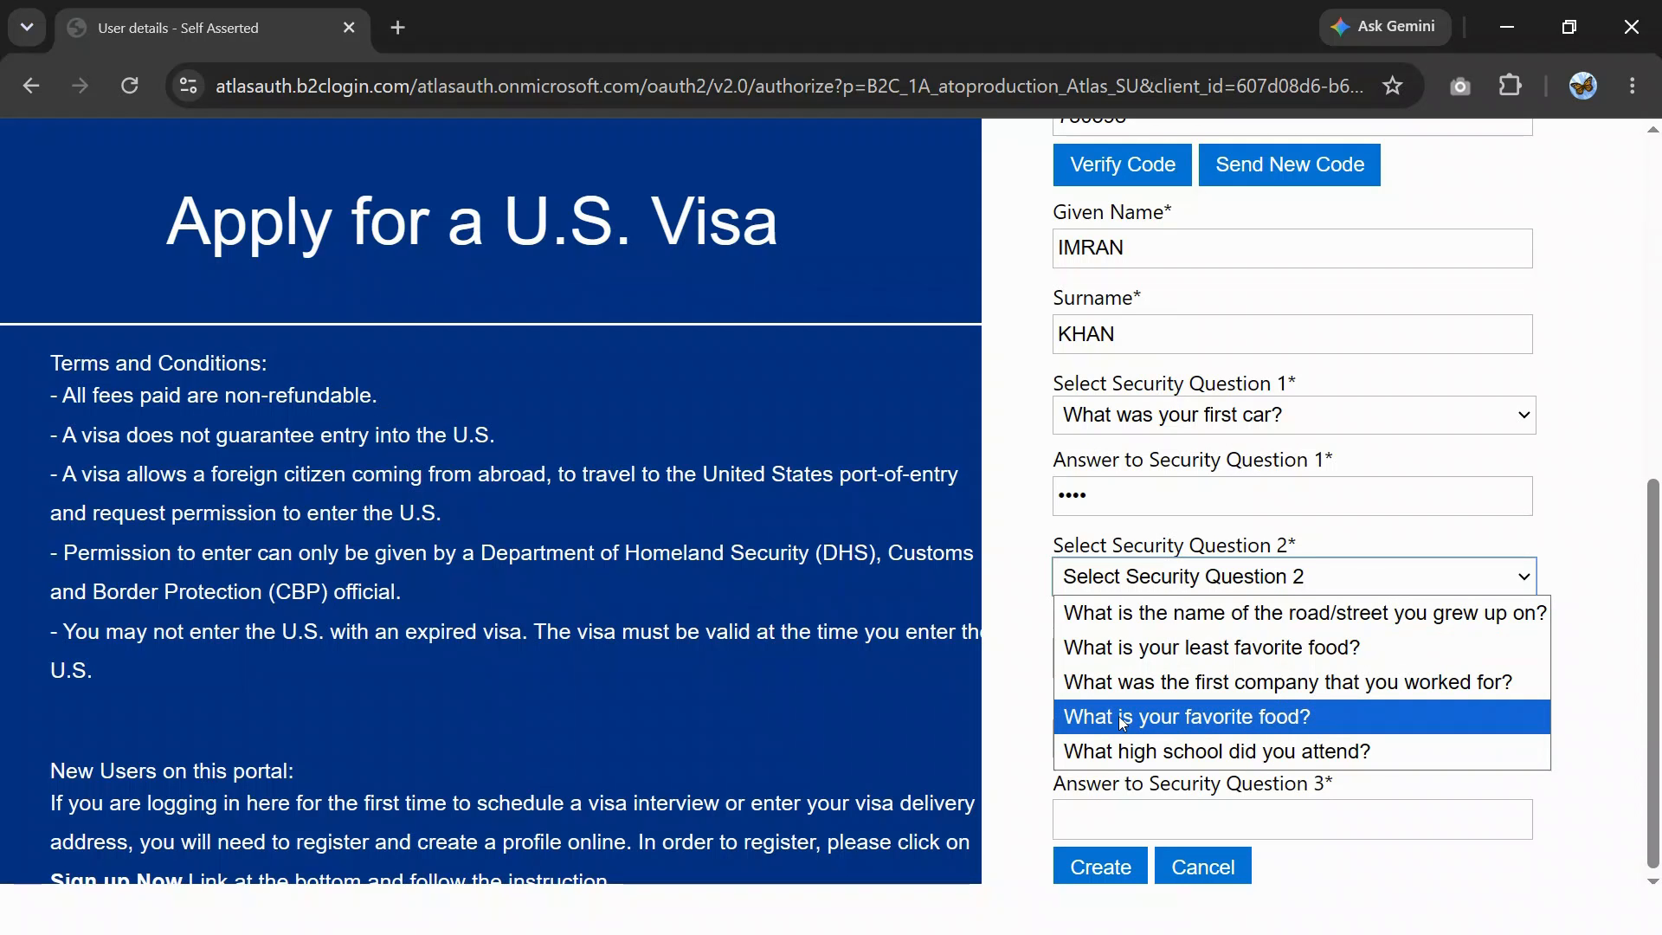
pyautogui.click(1178, 718)
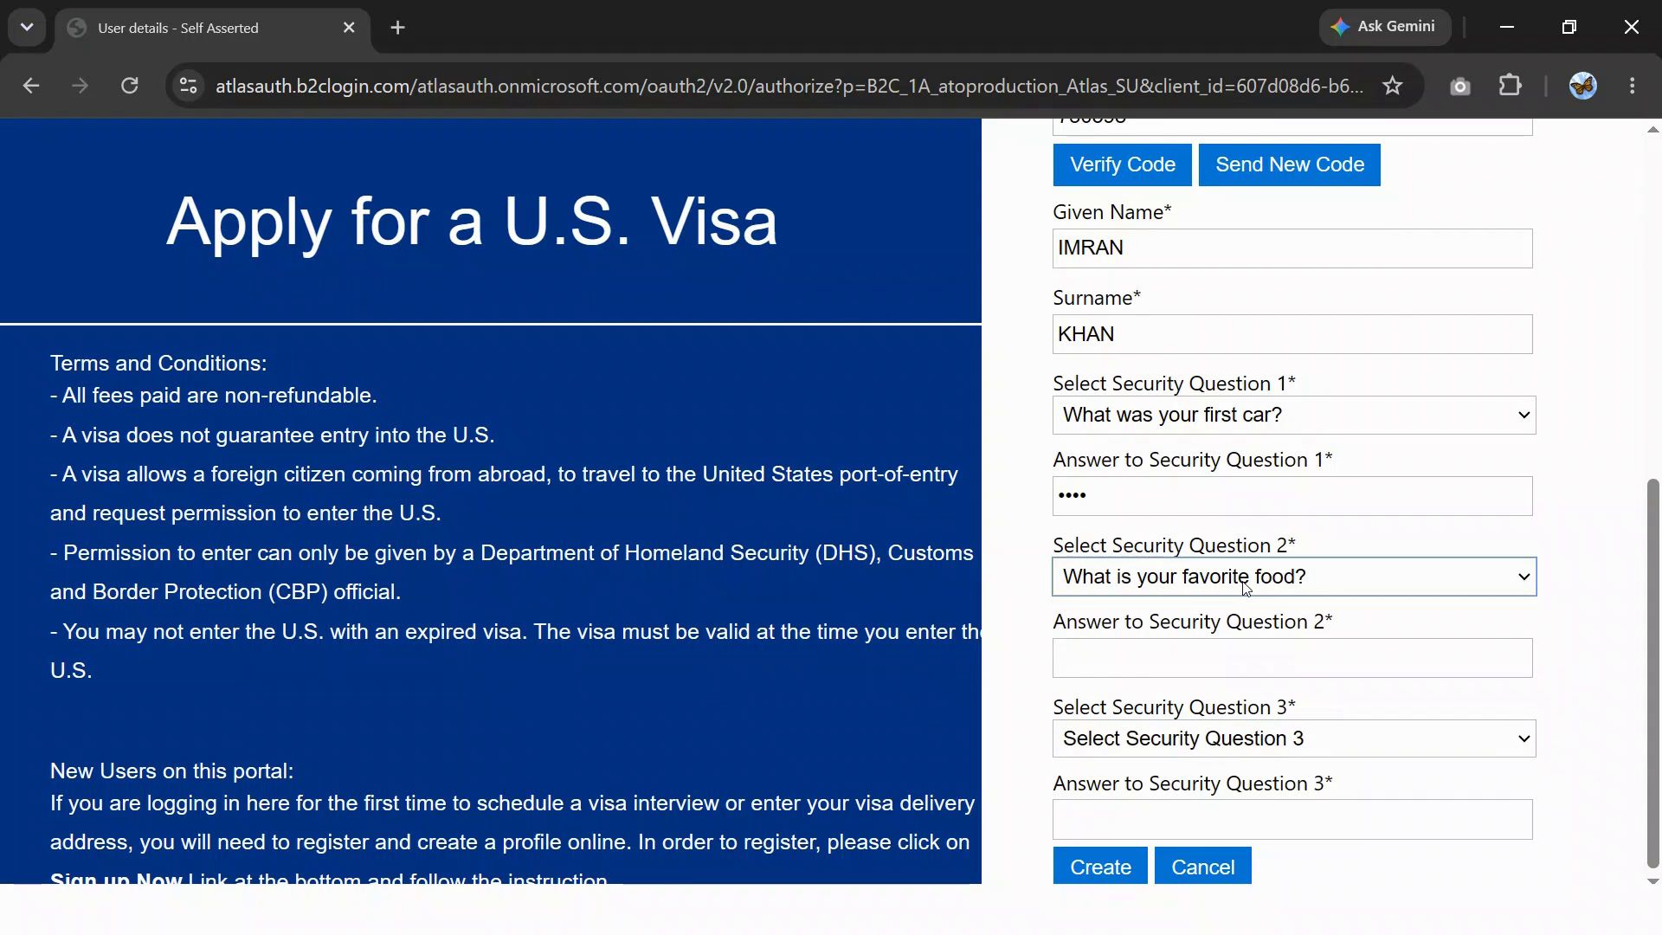
pyautogui.click(1171, 668)
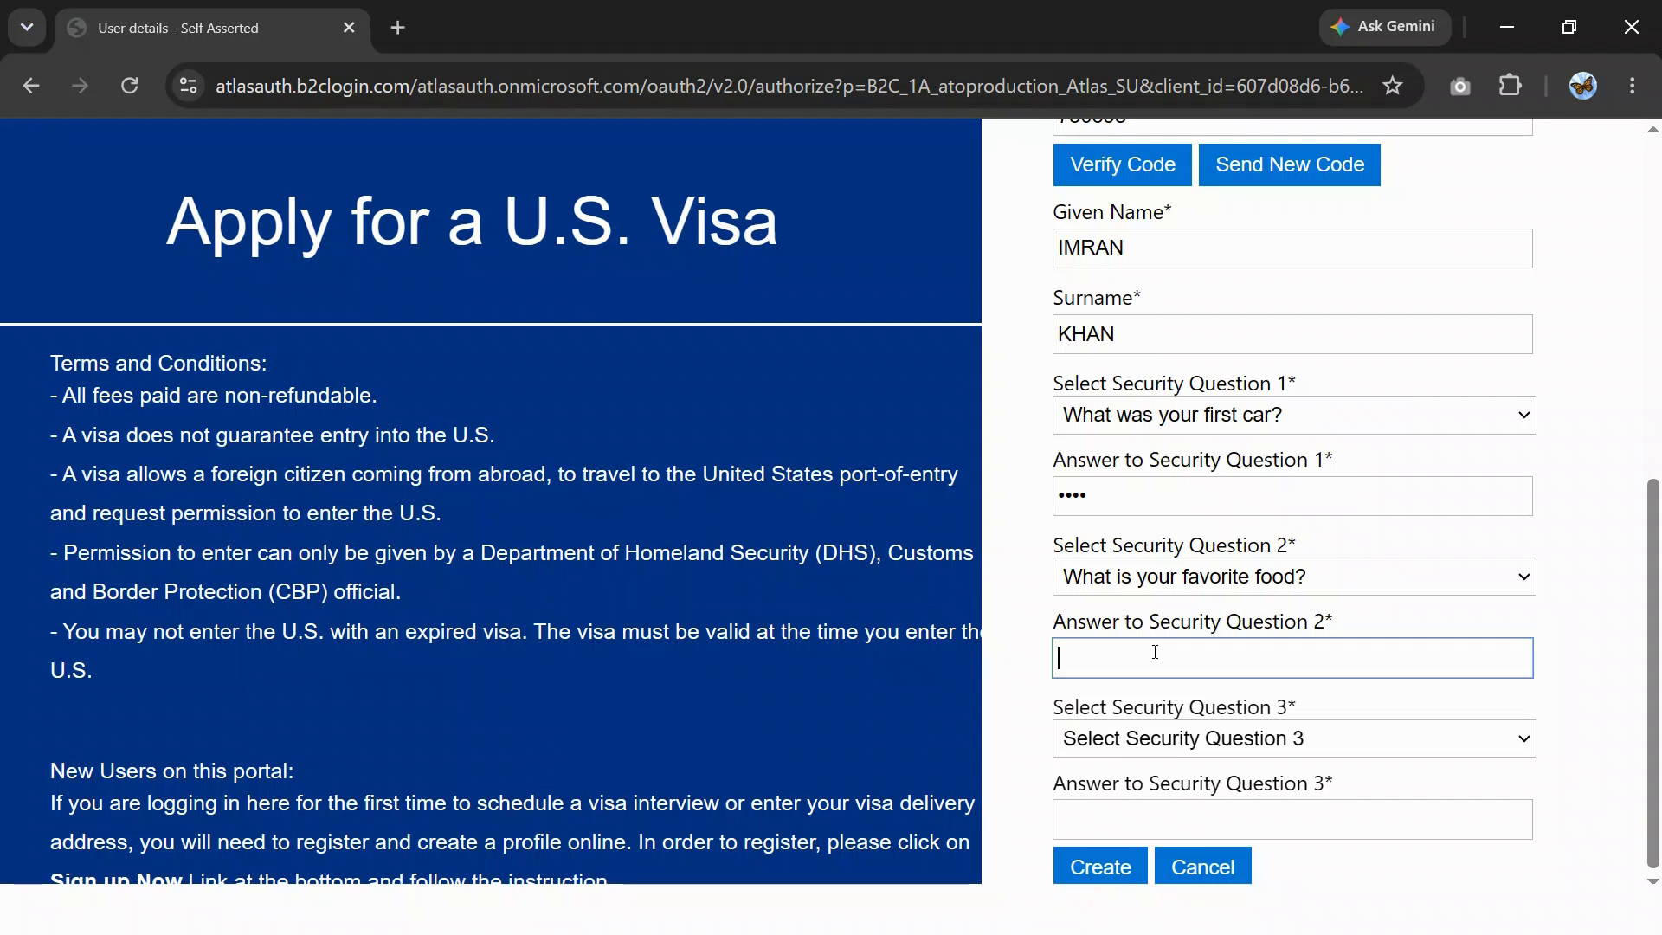
pyautogui.write('bi')
# - Set 'Who was your childhood hero?' as question three, answer it, and click Create
pyautogui.click(1135, 747)
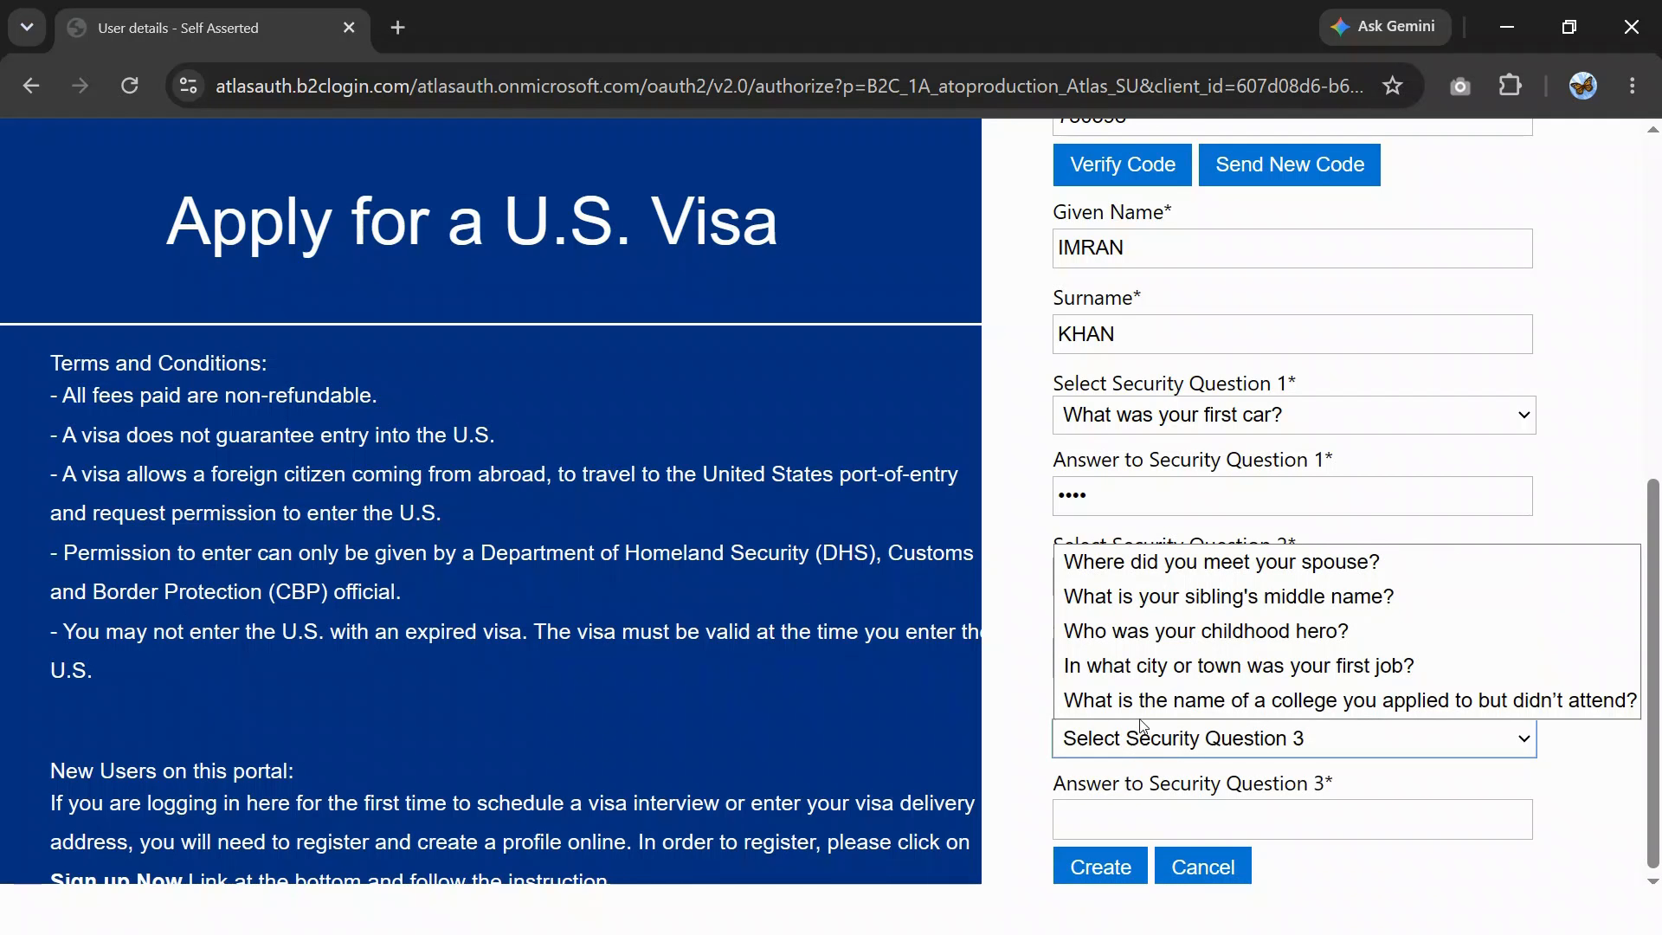
pyautogui.click(1313, 639)
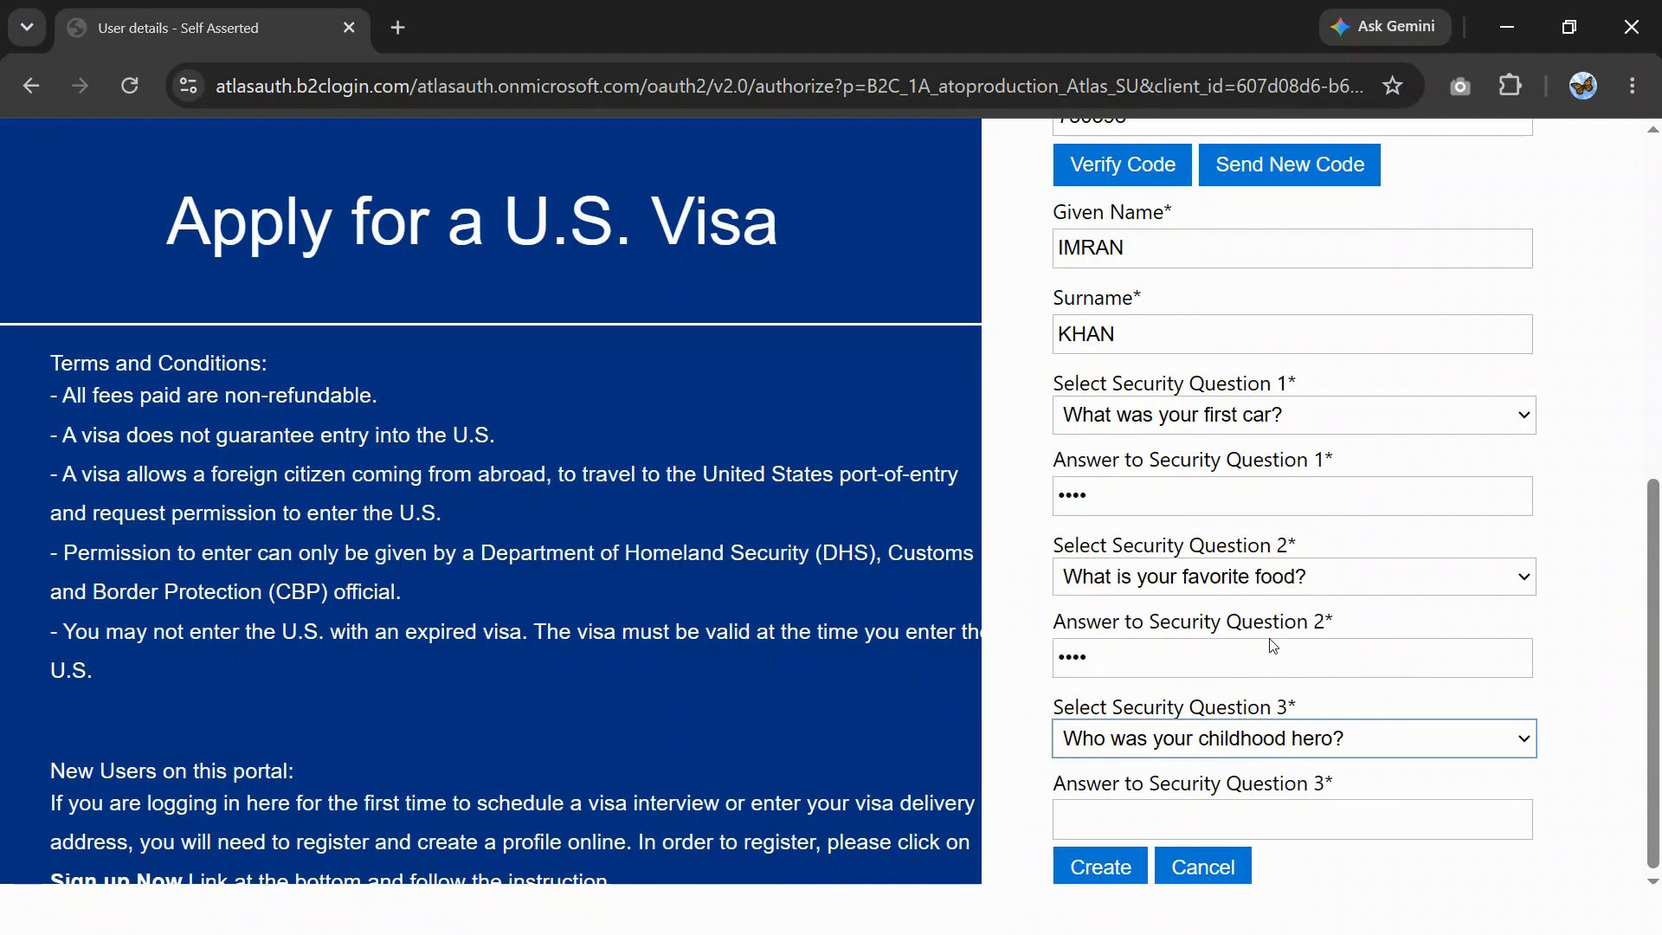
pyautogui.click(1164, 813)
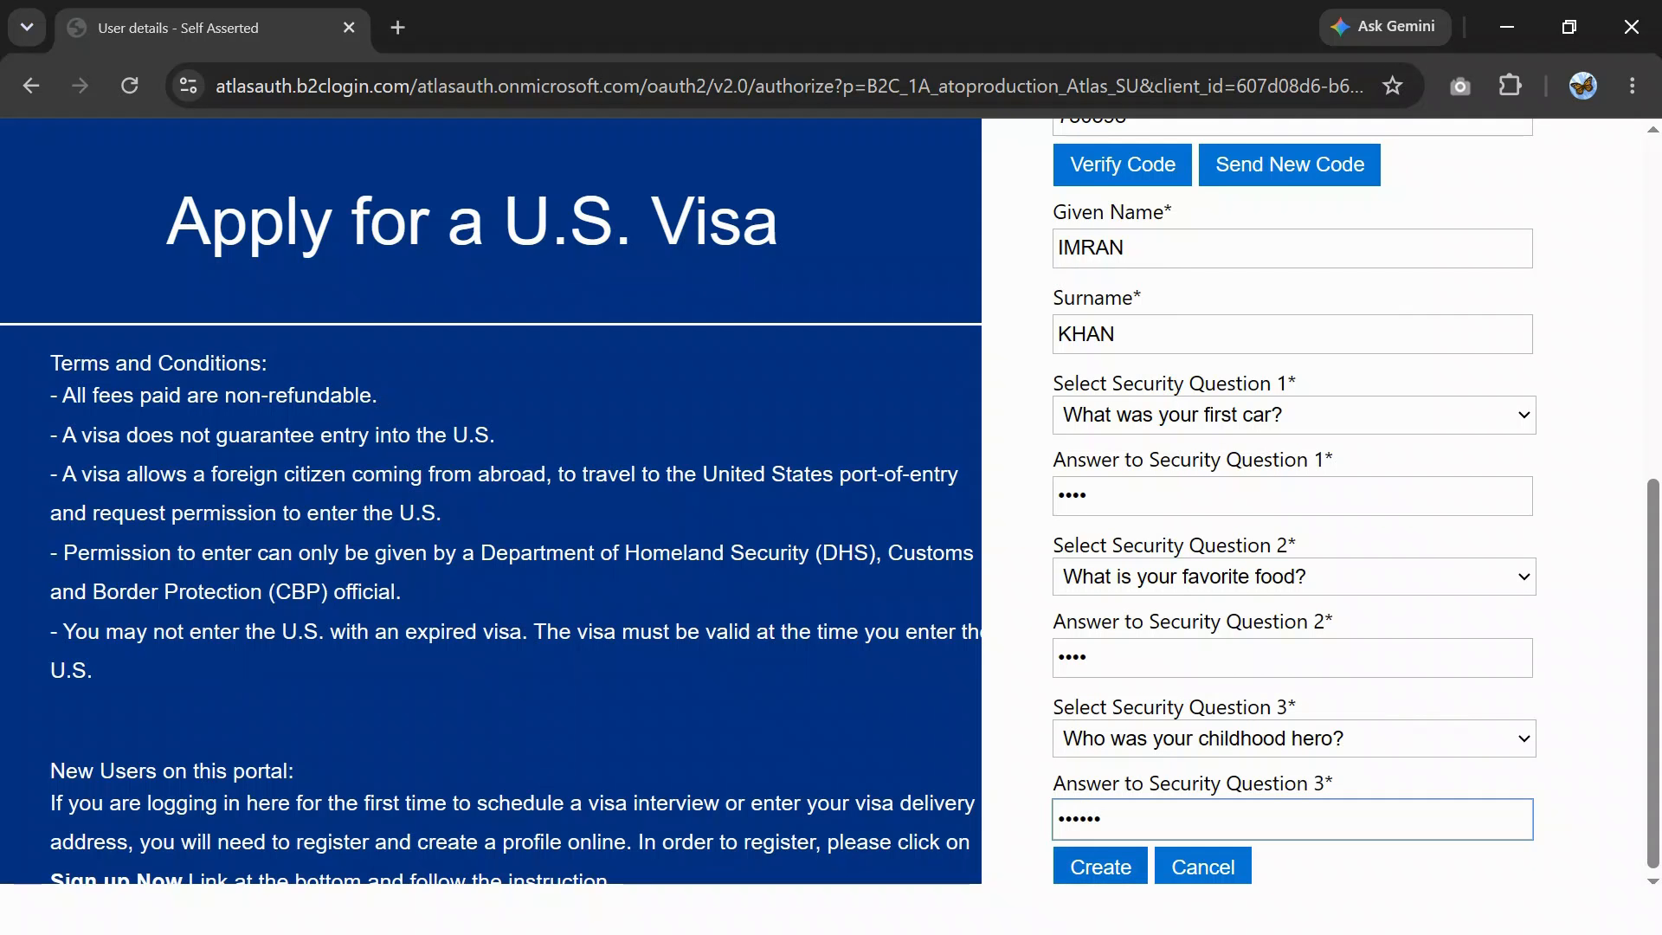
pyautogui.click(1100, 868)
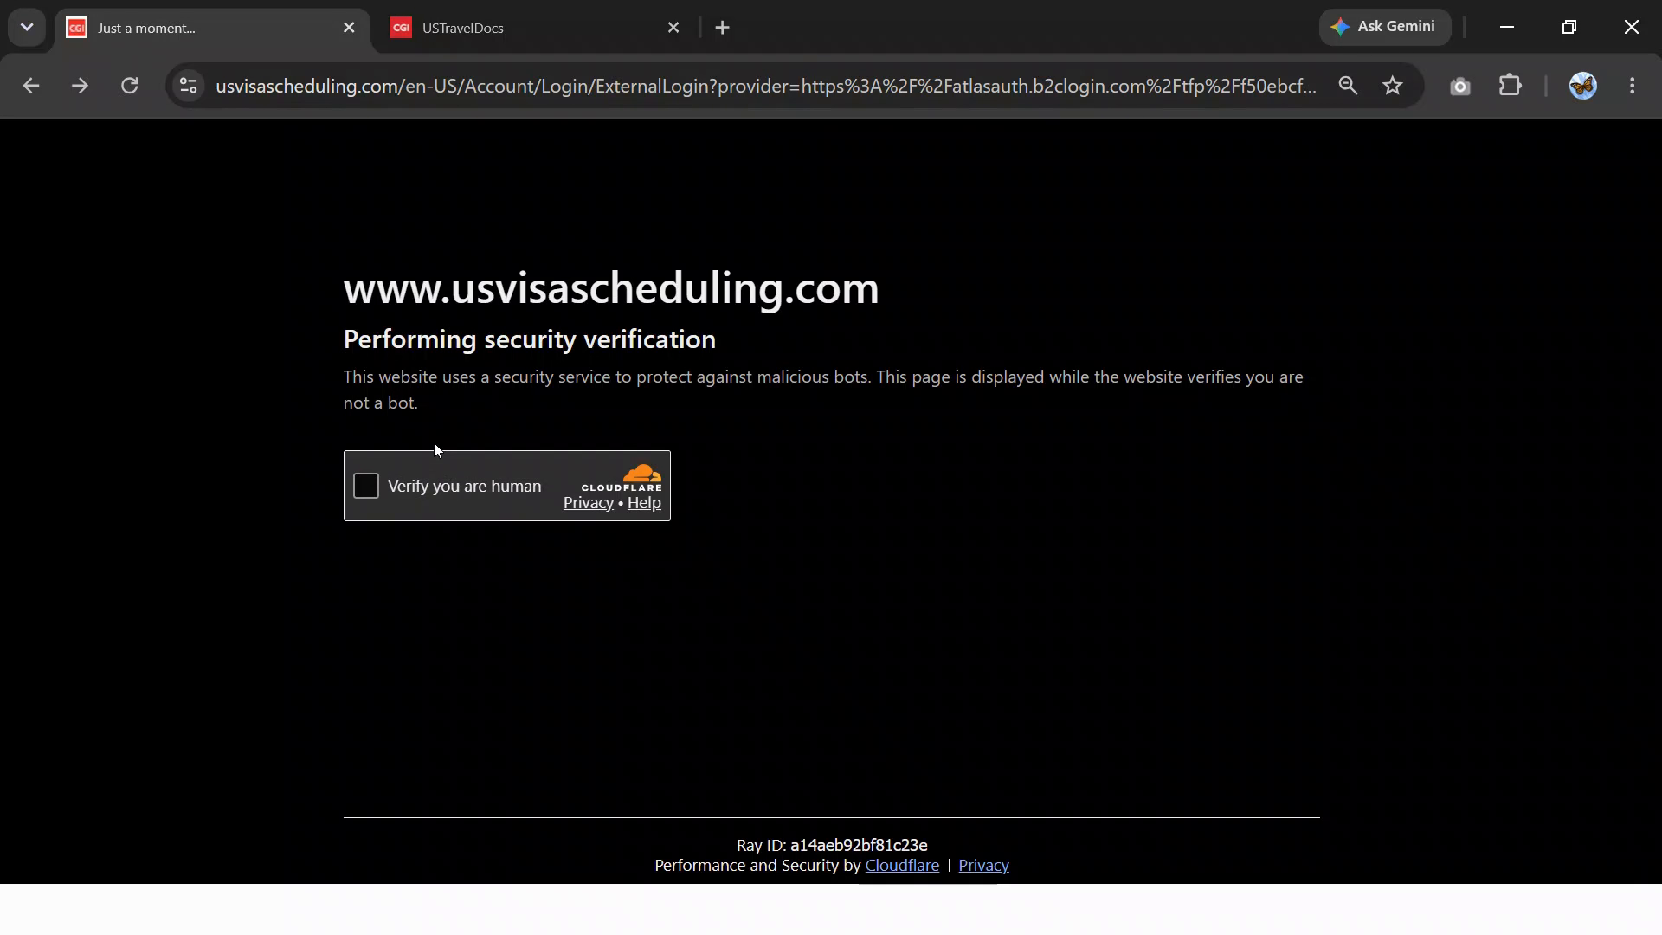
# - Tick 'Verify you are human' on the Cloudflare check page
pyautogui.click(366, 485)
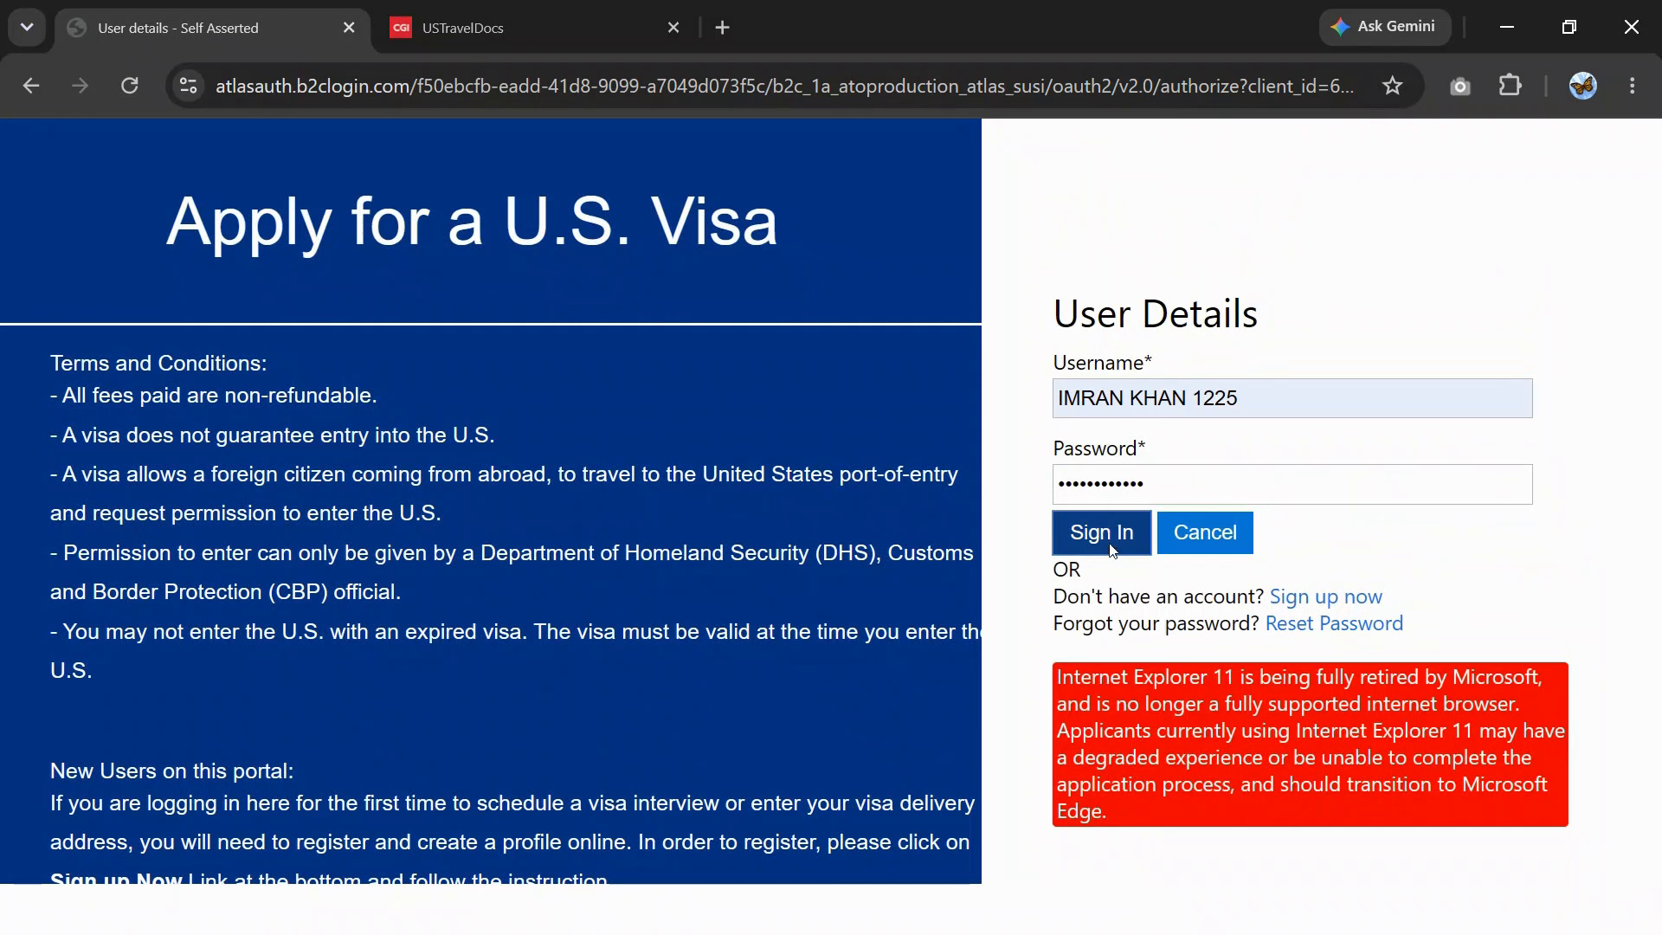
# - Sign in and submit answers to the first-car and favorite-food security questions
pyautogui.click(1109, 546)
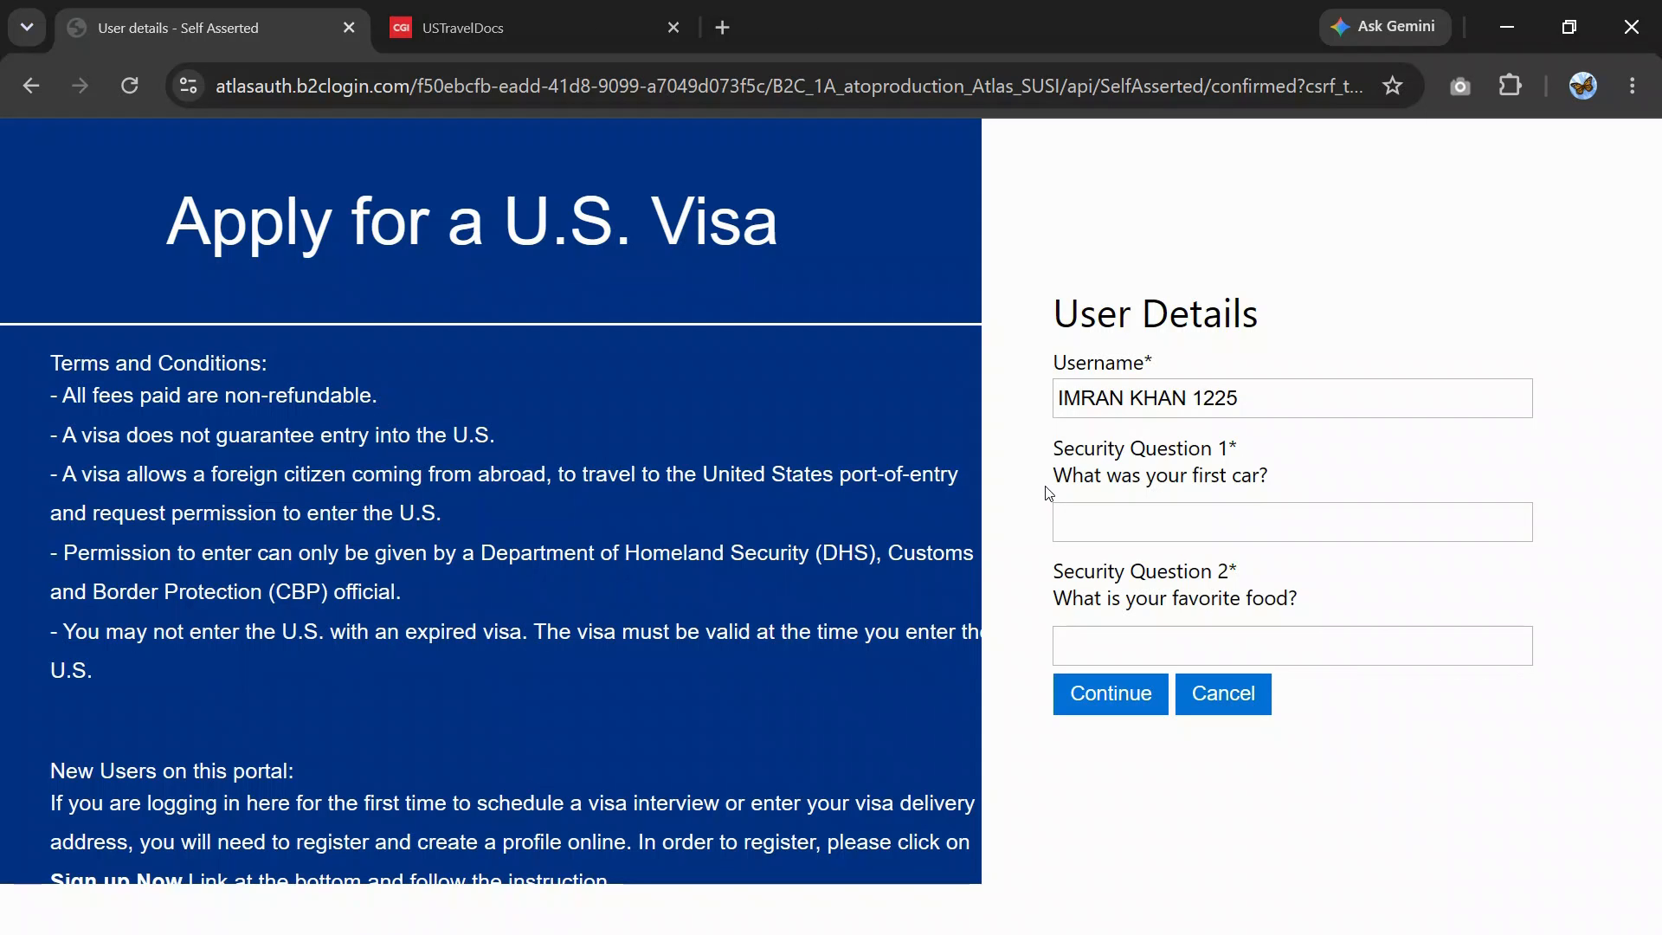
pyautogui.click(1159, 526)
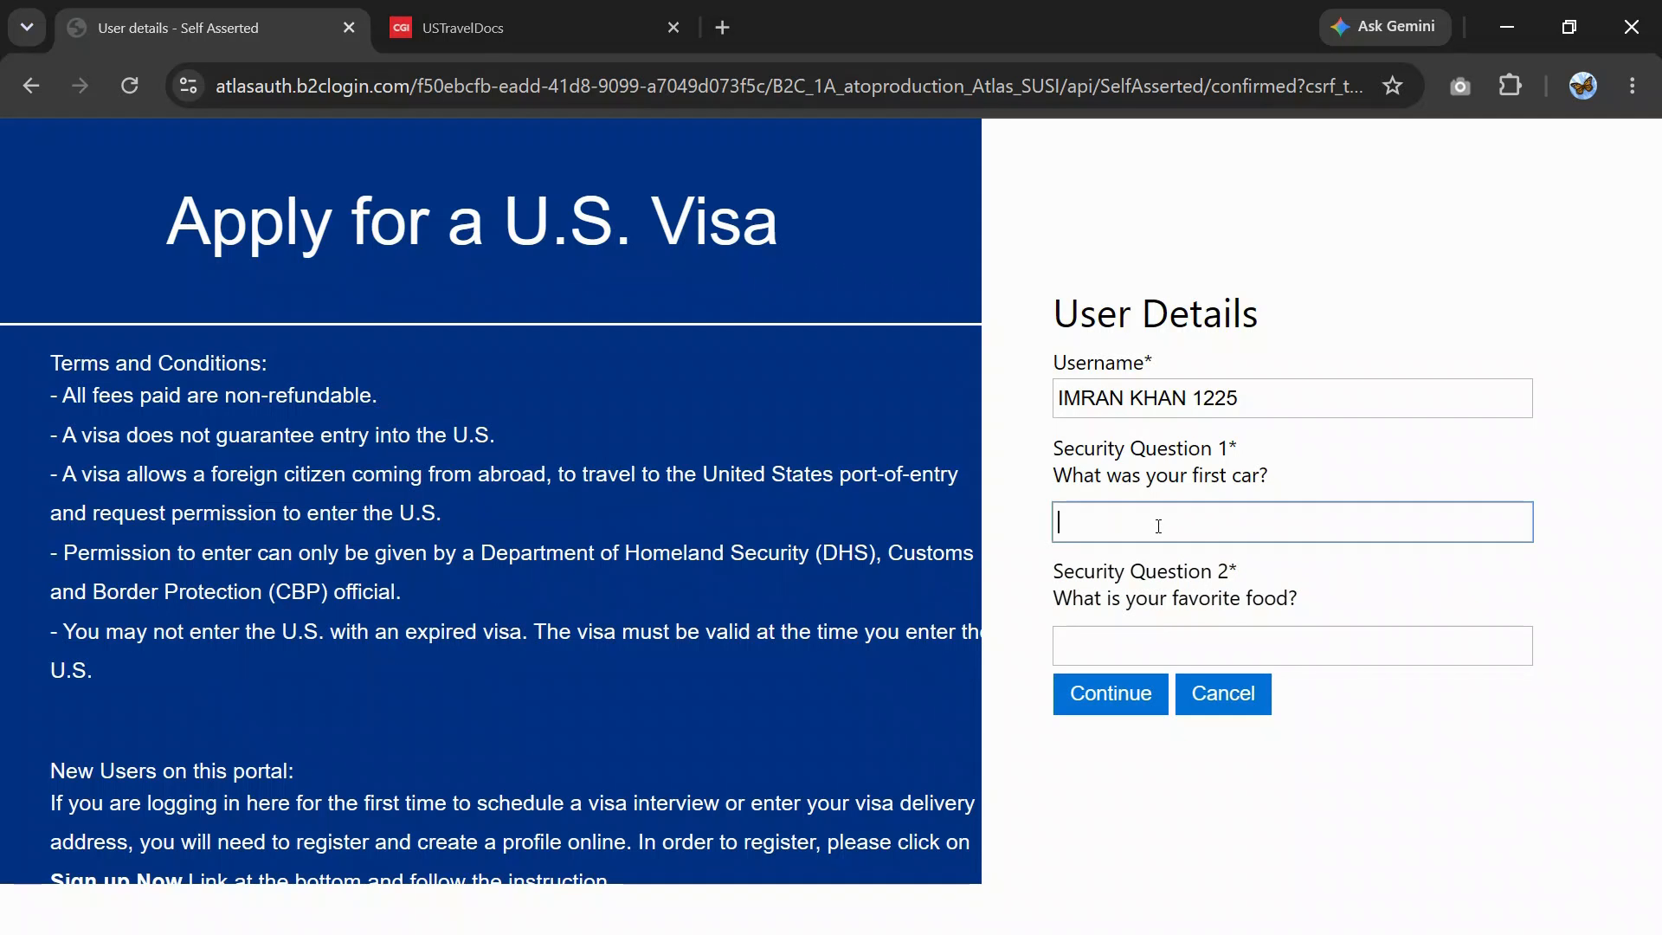
pyautogui.write('to')
pyautogui.click(1195, 636)
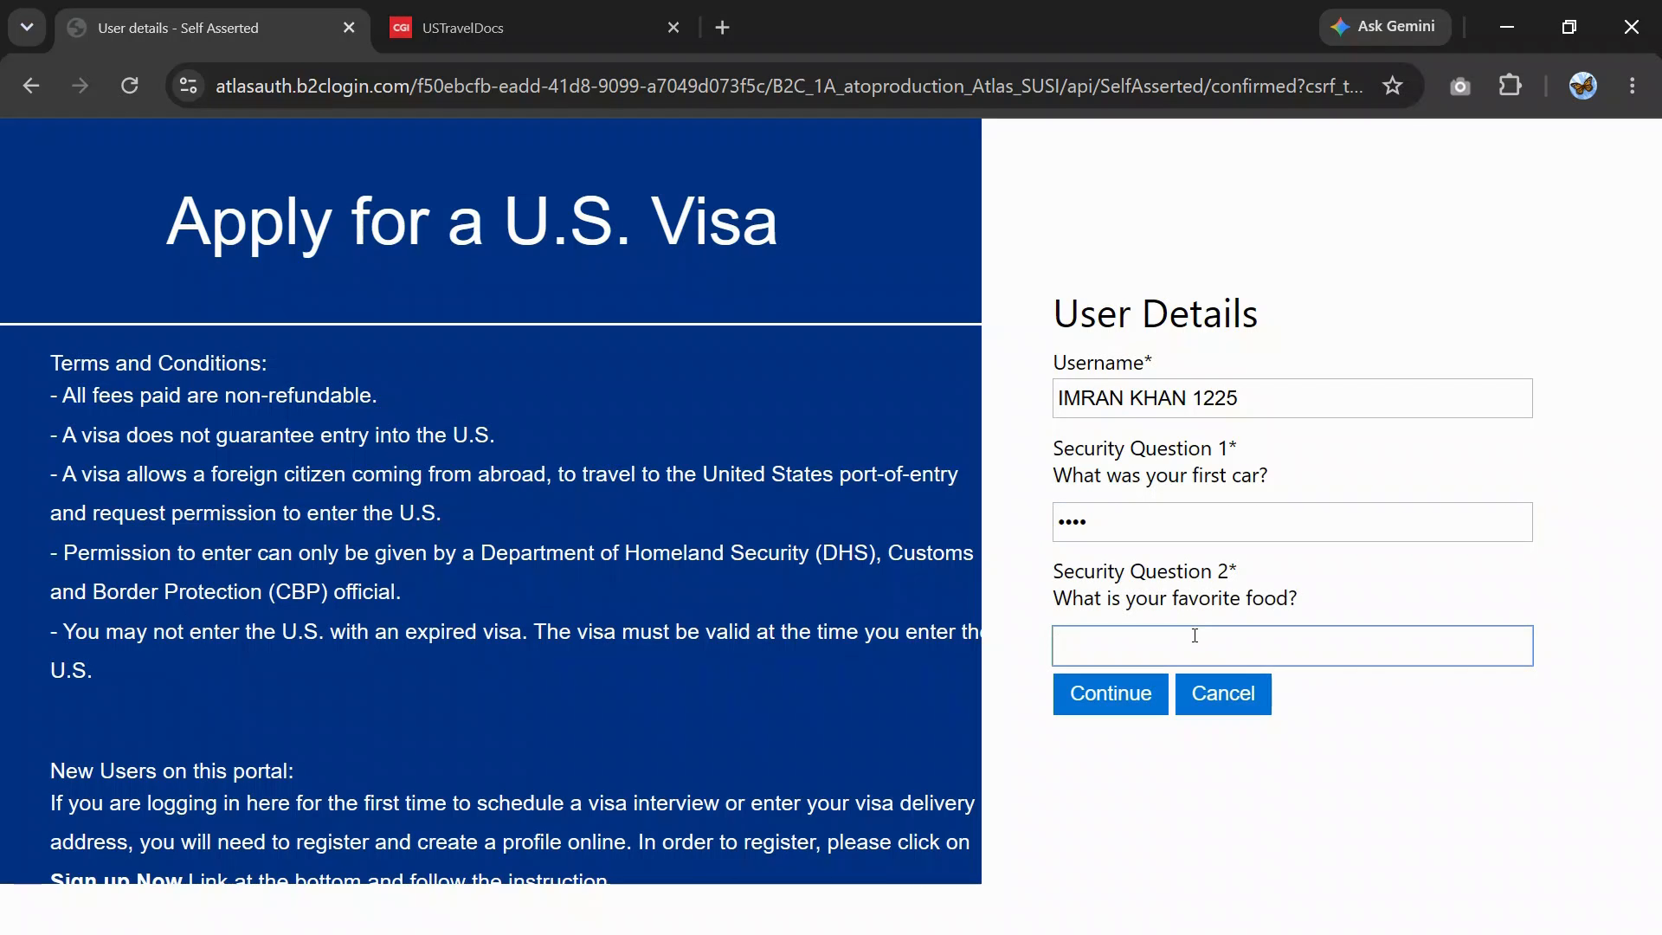
pyautogui.write('bi')
pyautogui.click(1111, 700)
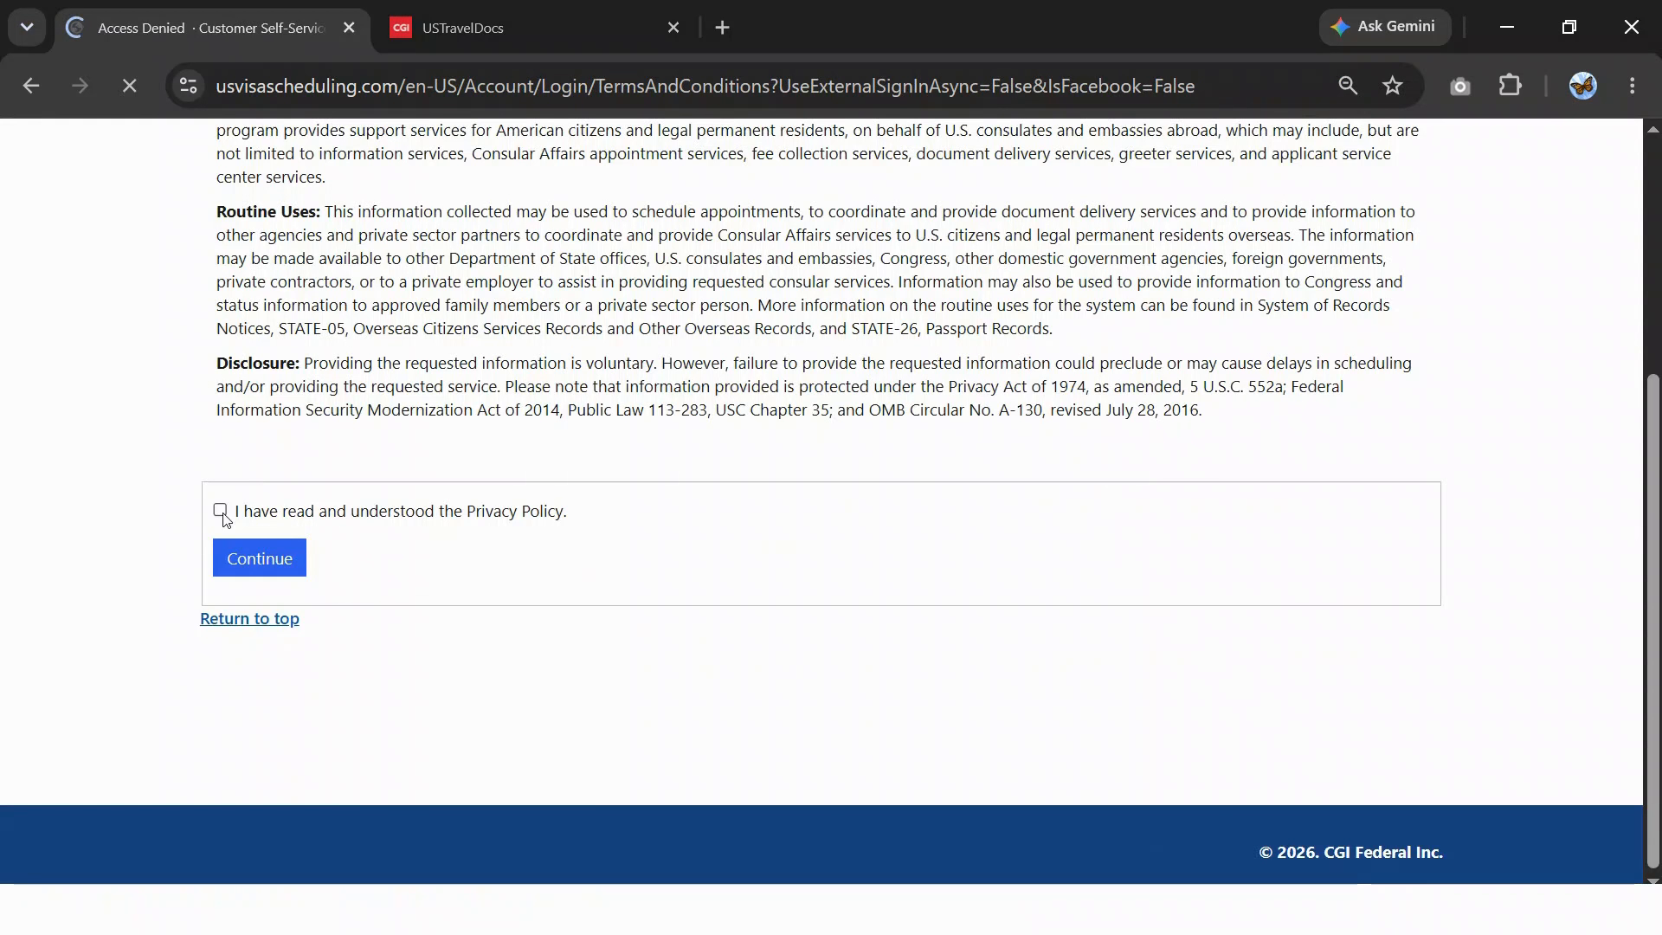
# - Accept the Privacy Act statement and continue to the profile form
pyautogui.click(221, 512)
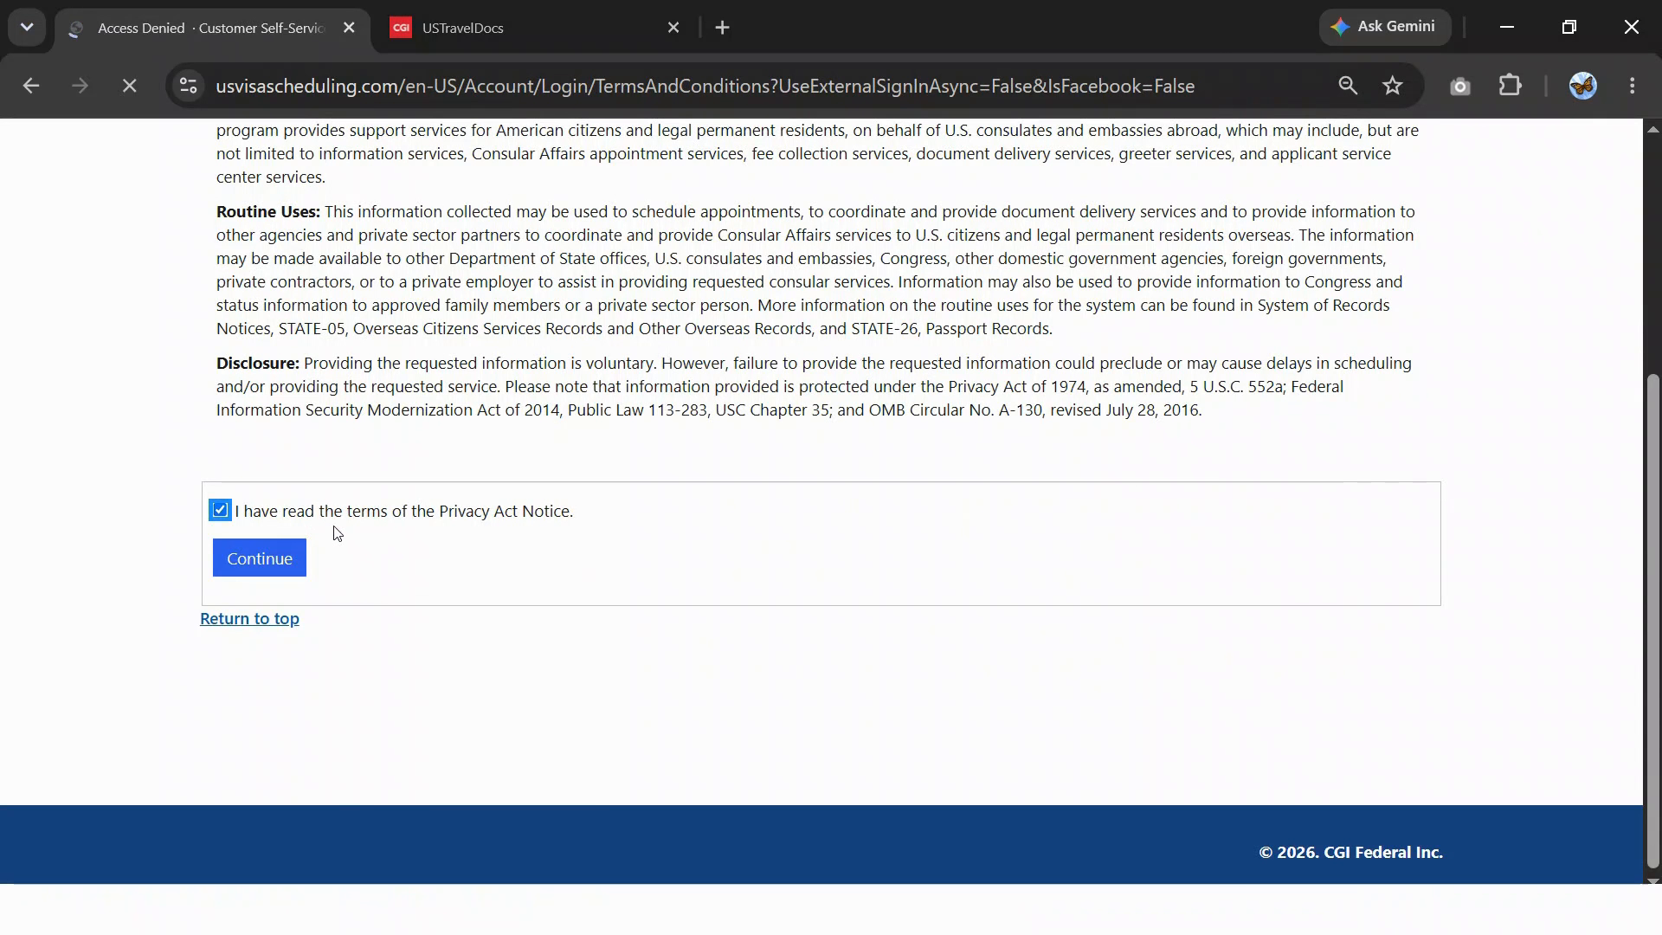
pyautogui.scroll(5, 494, 540)
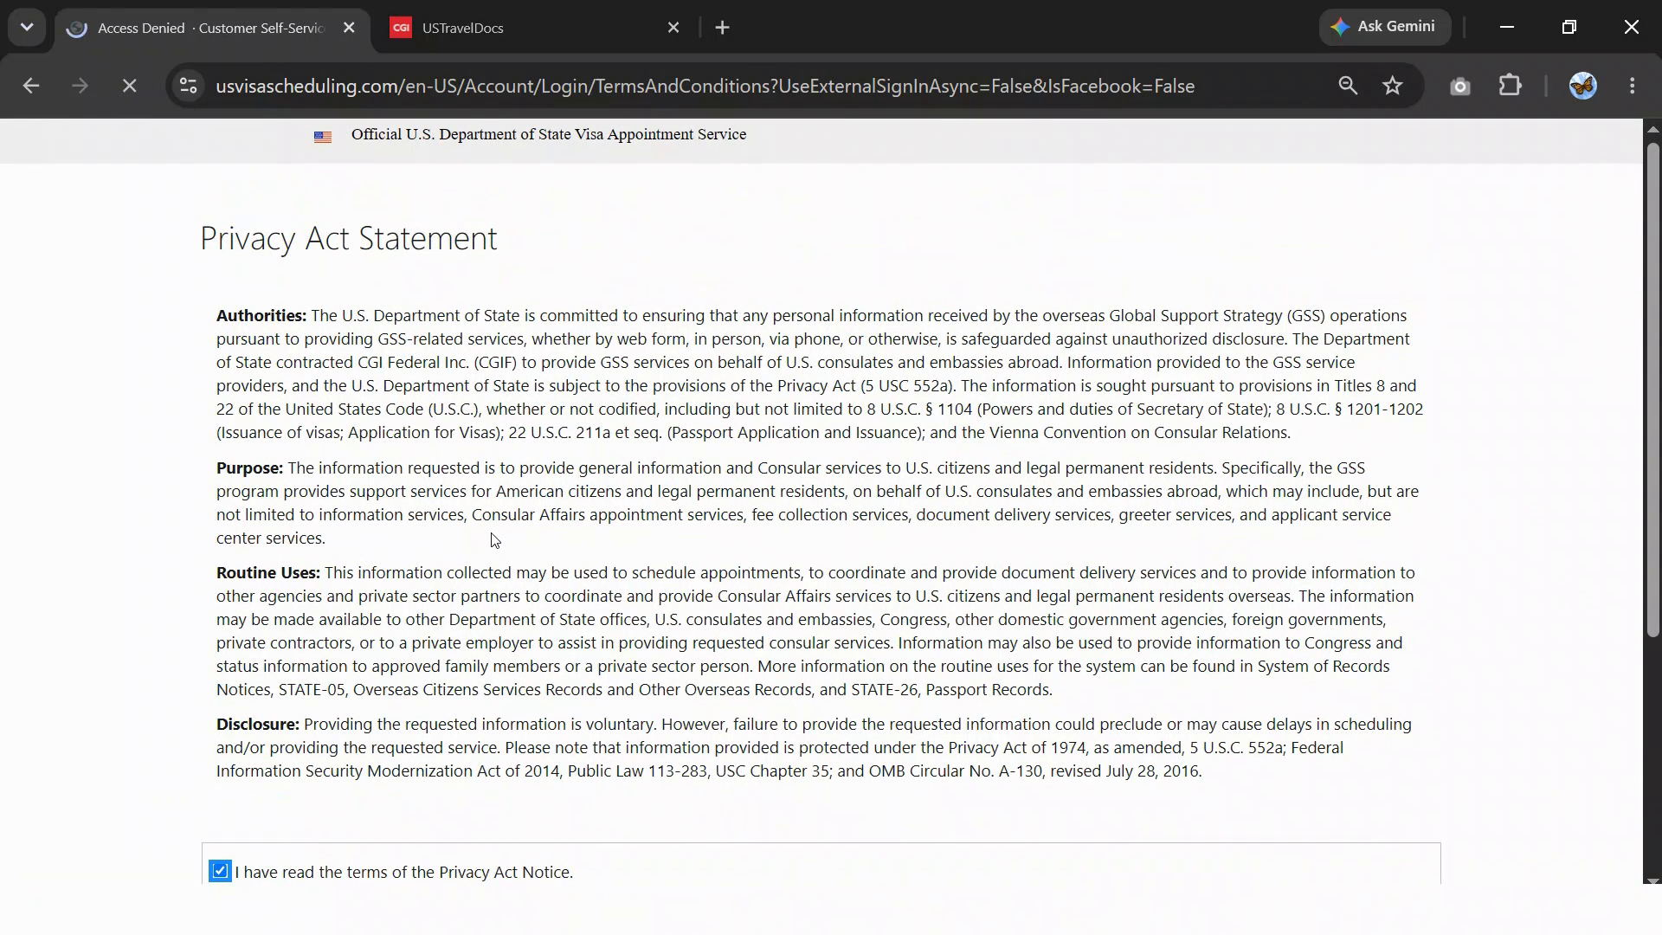
pyautogui.scroll(-5, 494, 541)
pyautogui.click(283, 558)
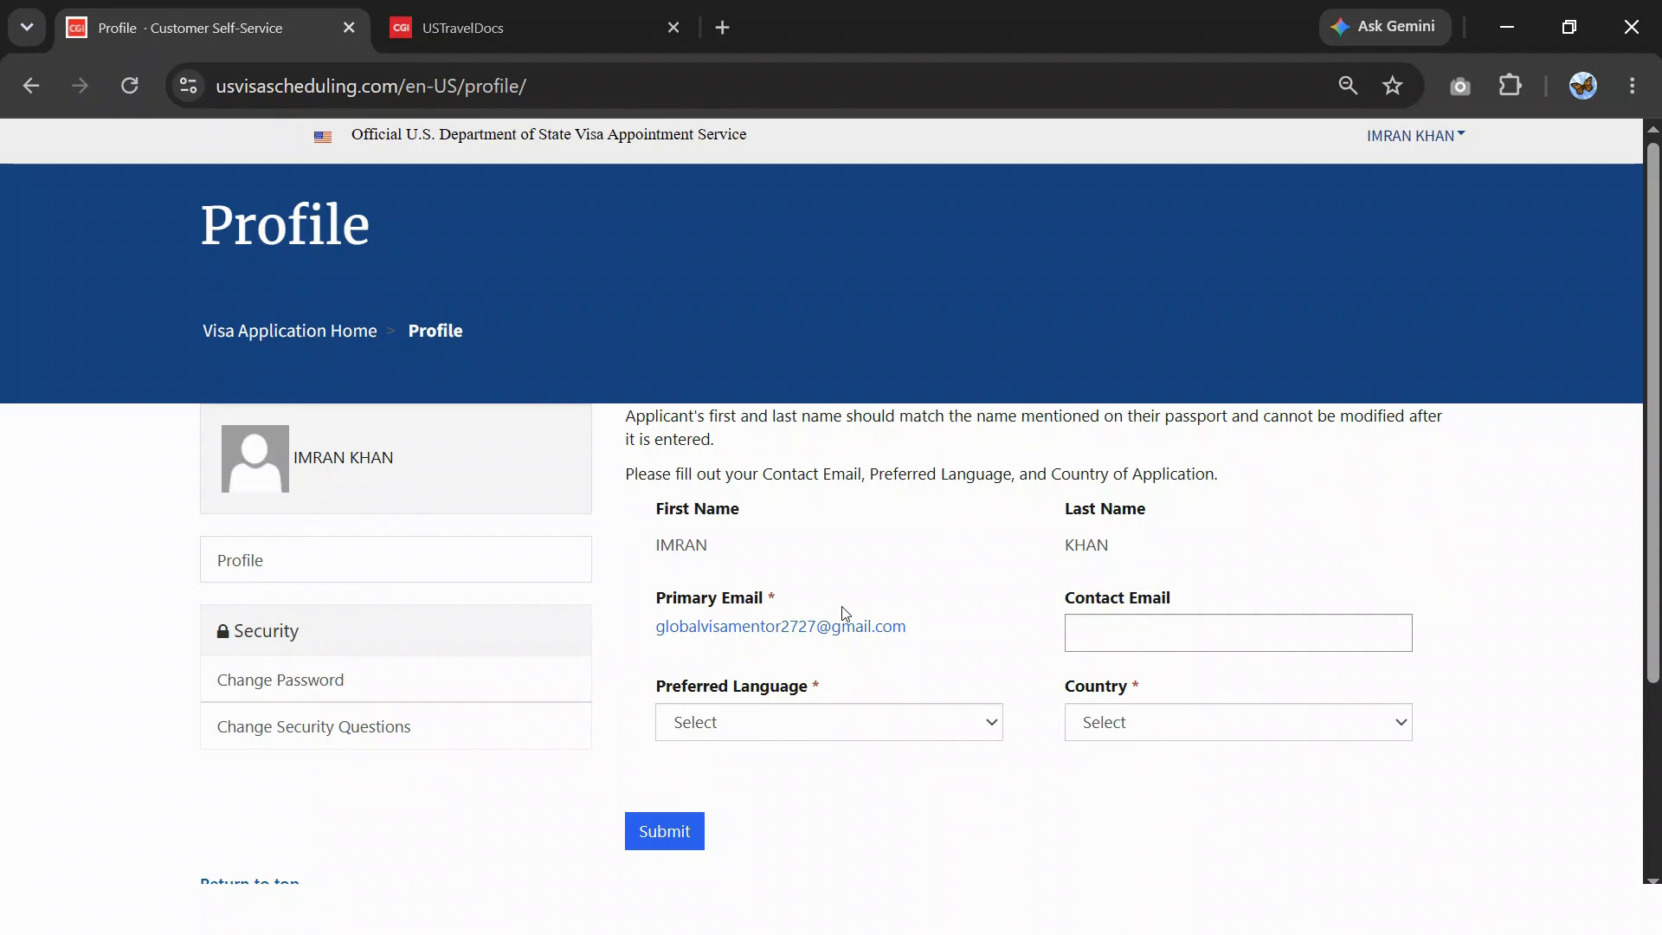
pyautogui.scroll(-2, 844, 613)
pyautogui.click(679, 693)
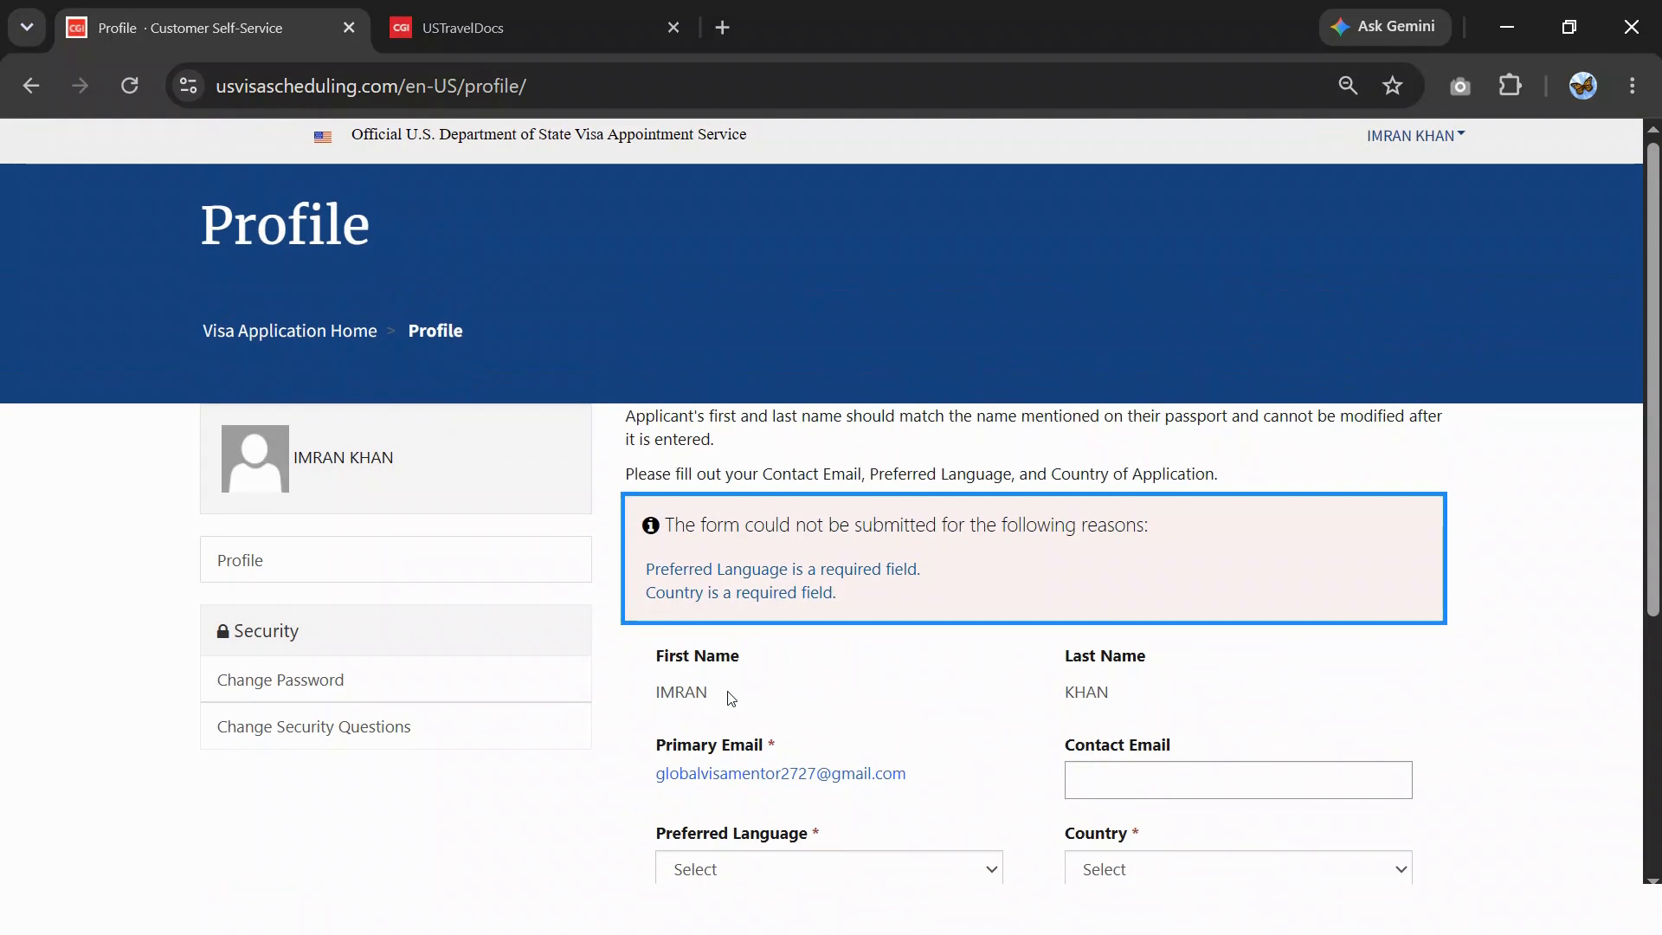
# - Copy the Primary Email address into the Contact Email field
pyautogui.scroll(-2, 821, 599)
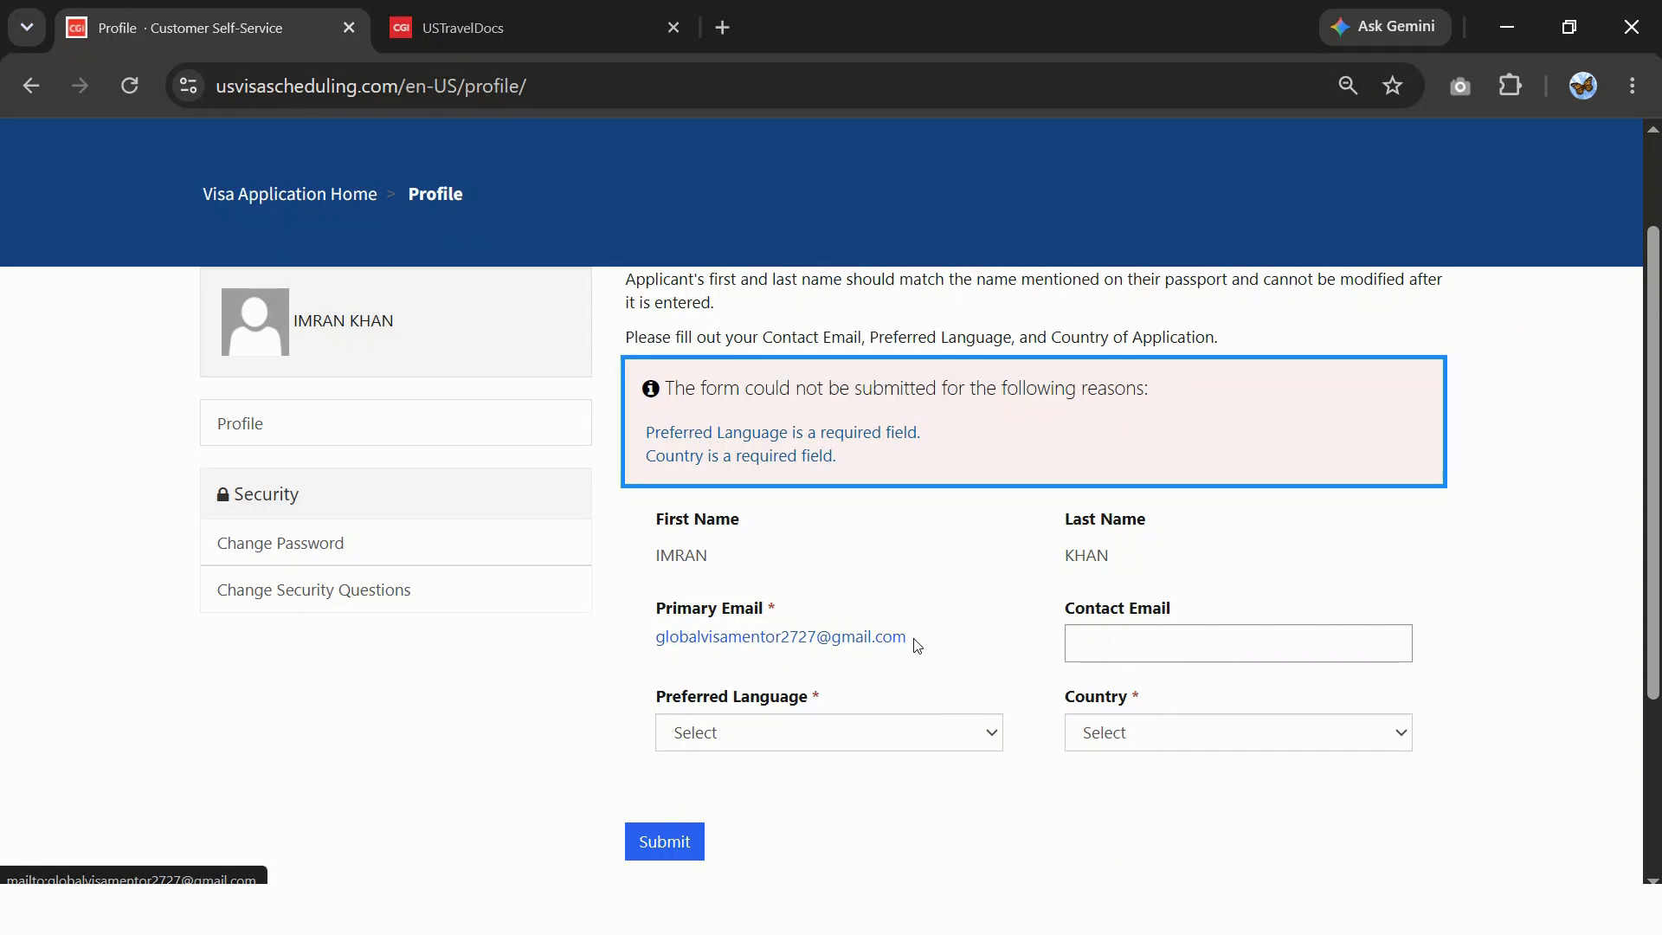
pyautogui.moveTo(909, 641); pyautogui.dragTo(655, 646)
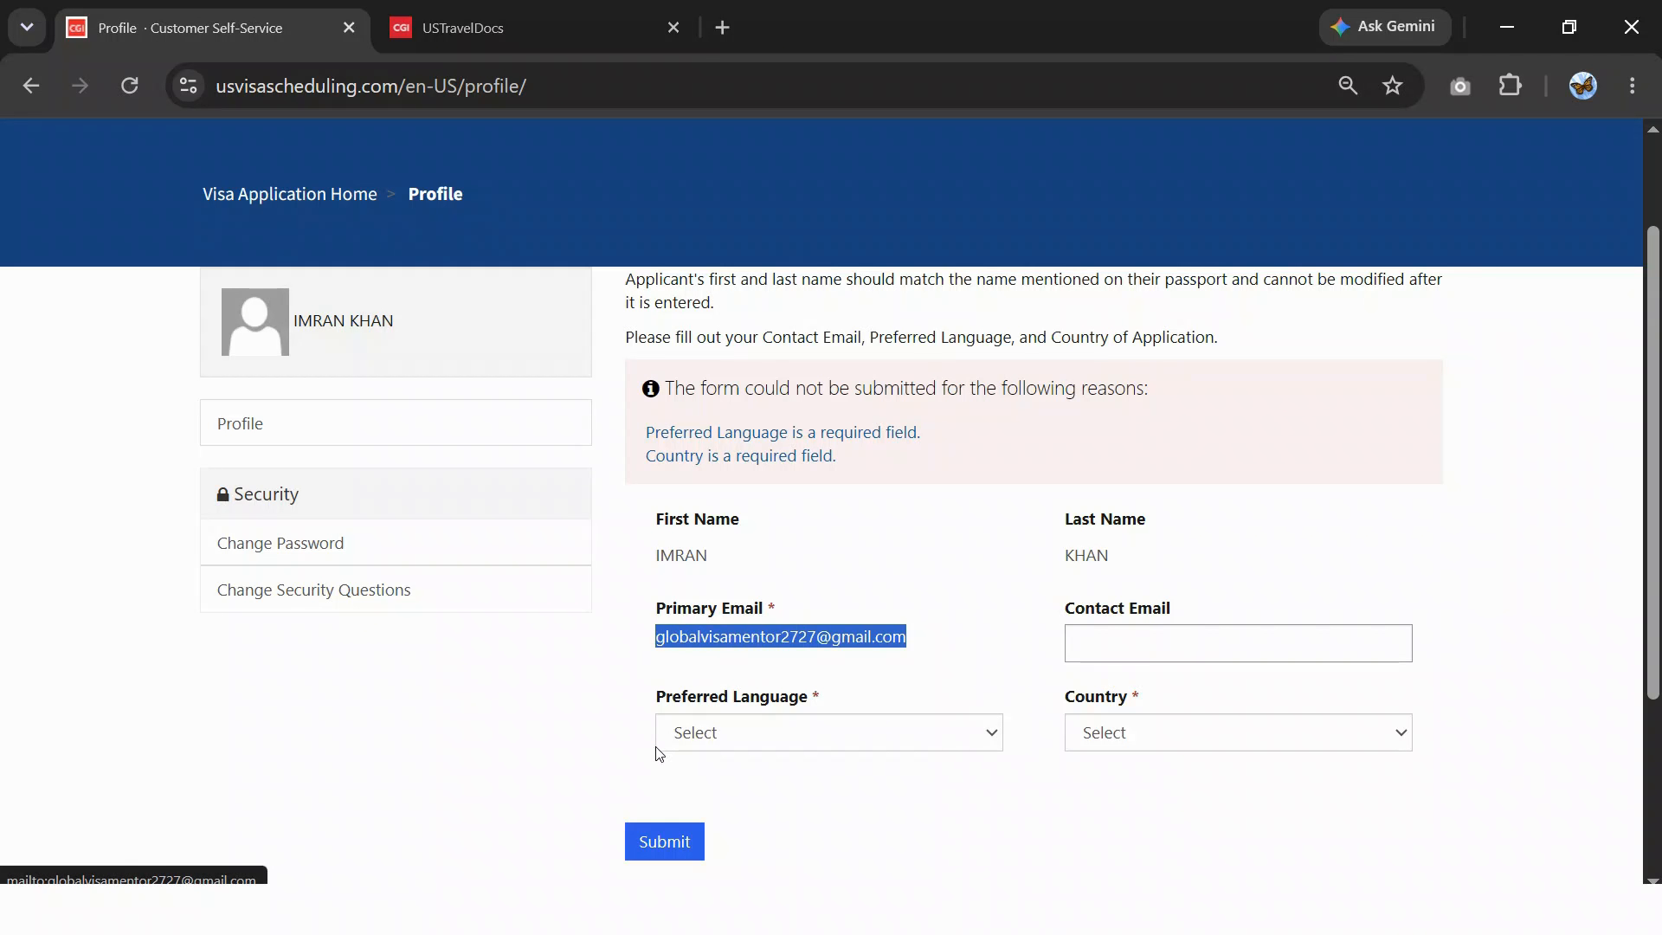
pyautogui.hotkey('ctrl', 'c')
pyautogui.press('Tab')
pyautogui.hotkey('ctrl', 'v')
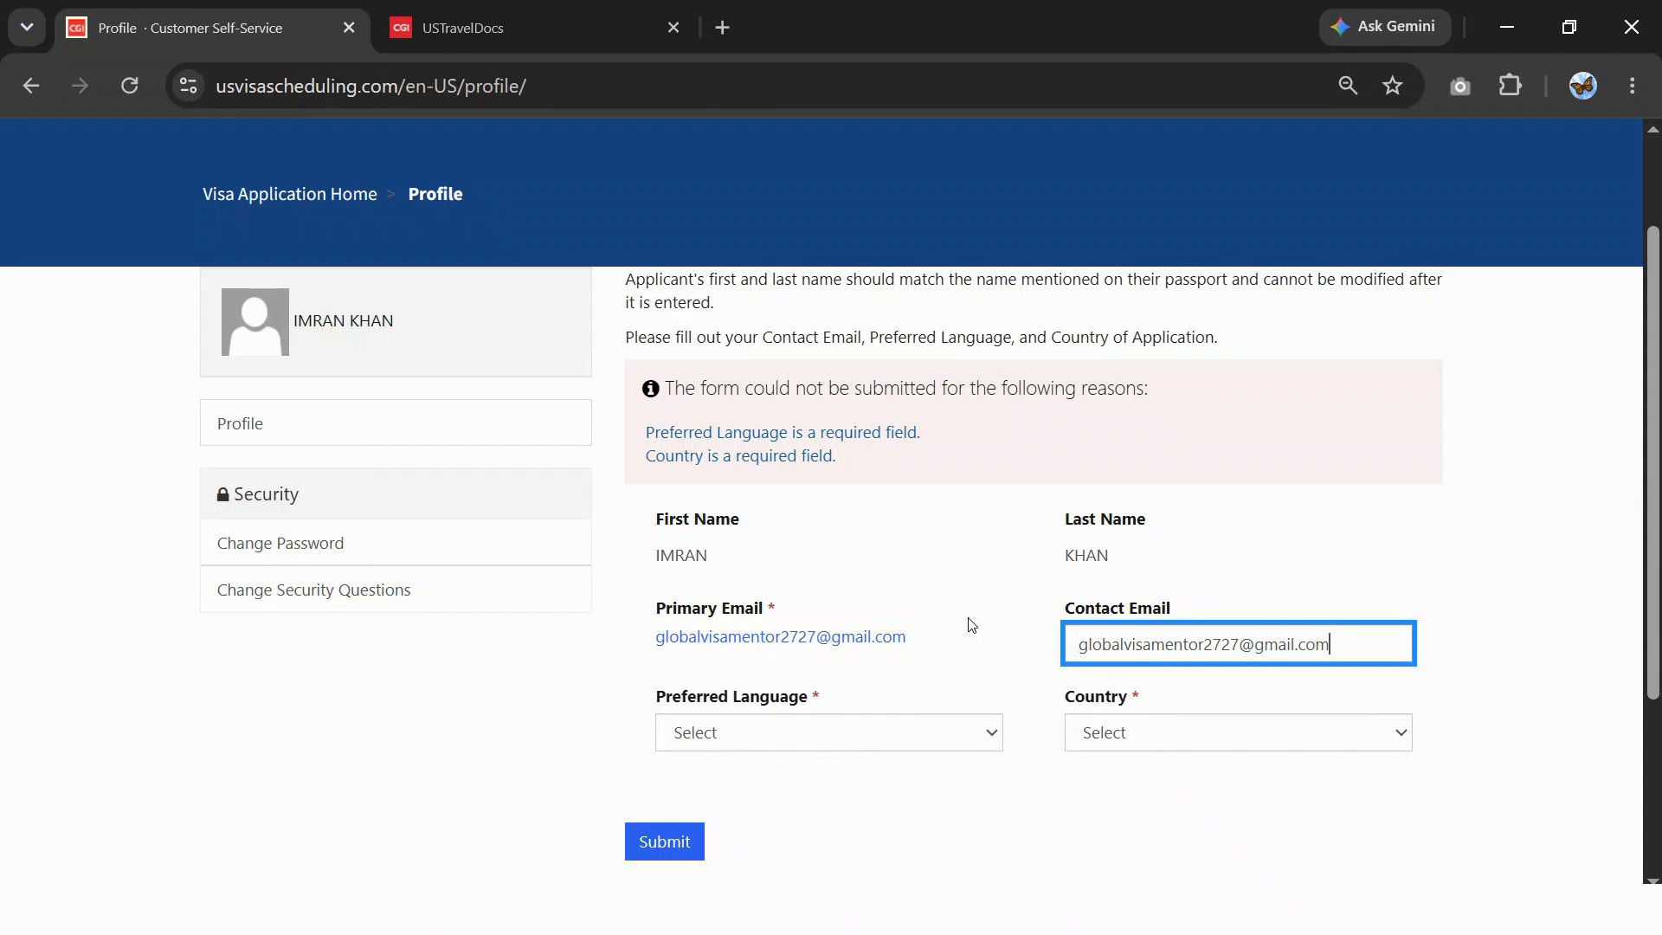
# - Set preferred language to English and country to Pakistan, then submit the profile
pyautogui.click(766, 735)
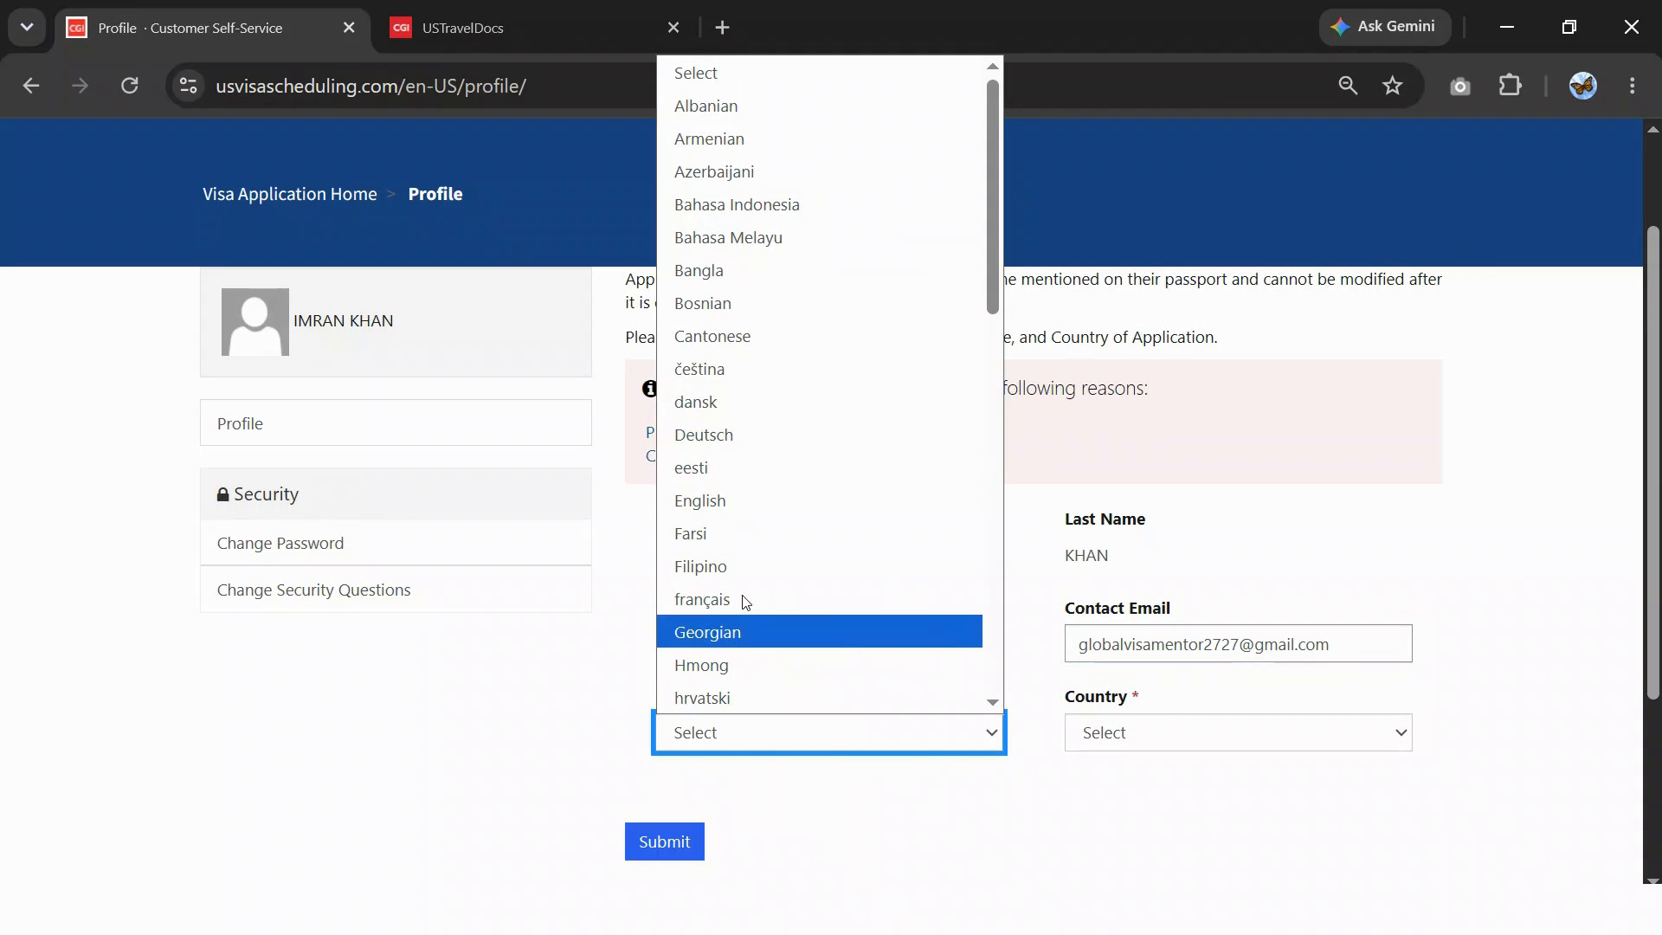
pyautogui.click(731, 502)
pyautogui.click(1093, 744)
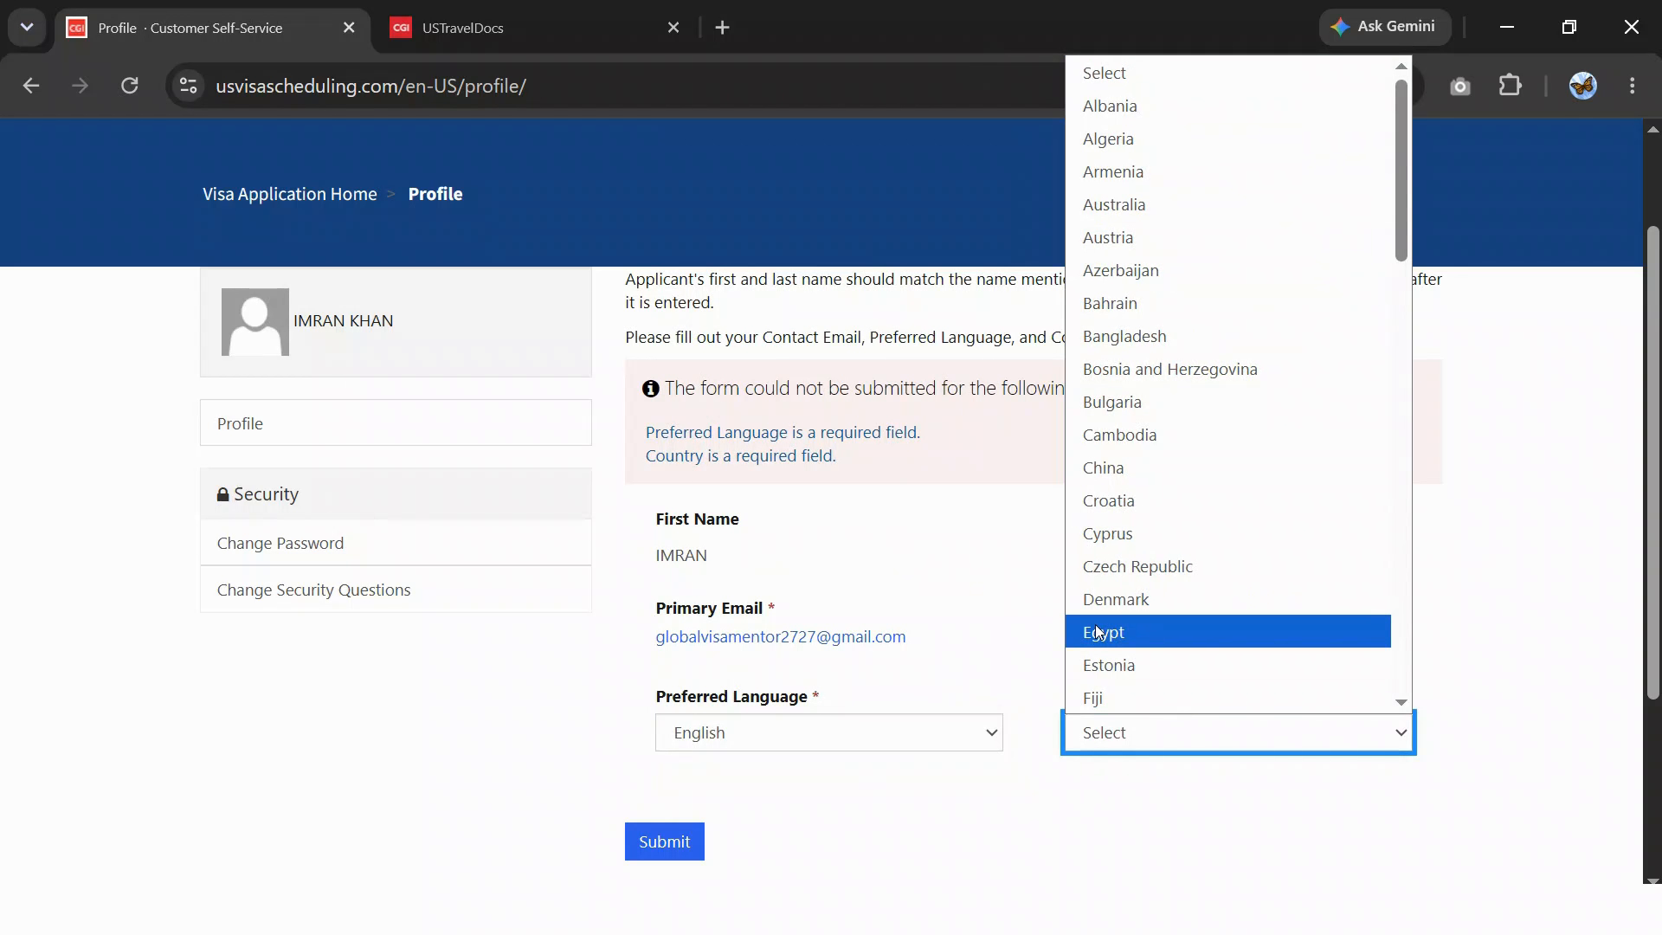
pyautogui.press('p')
pyautogui.click(1140, 692)
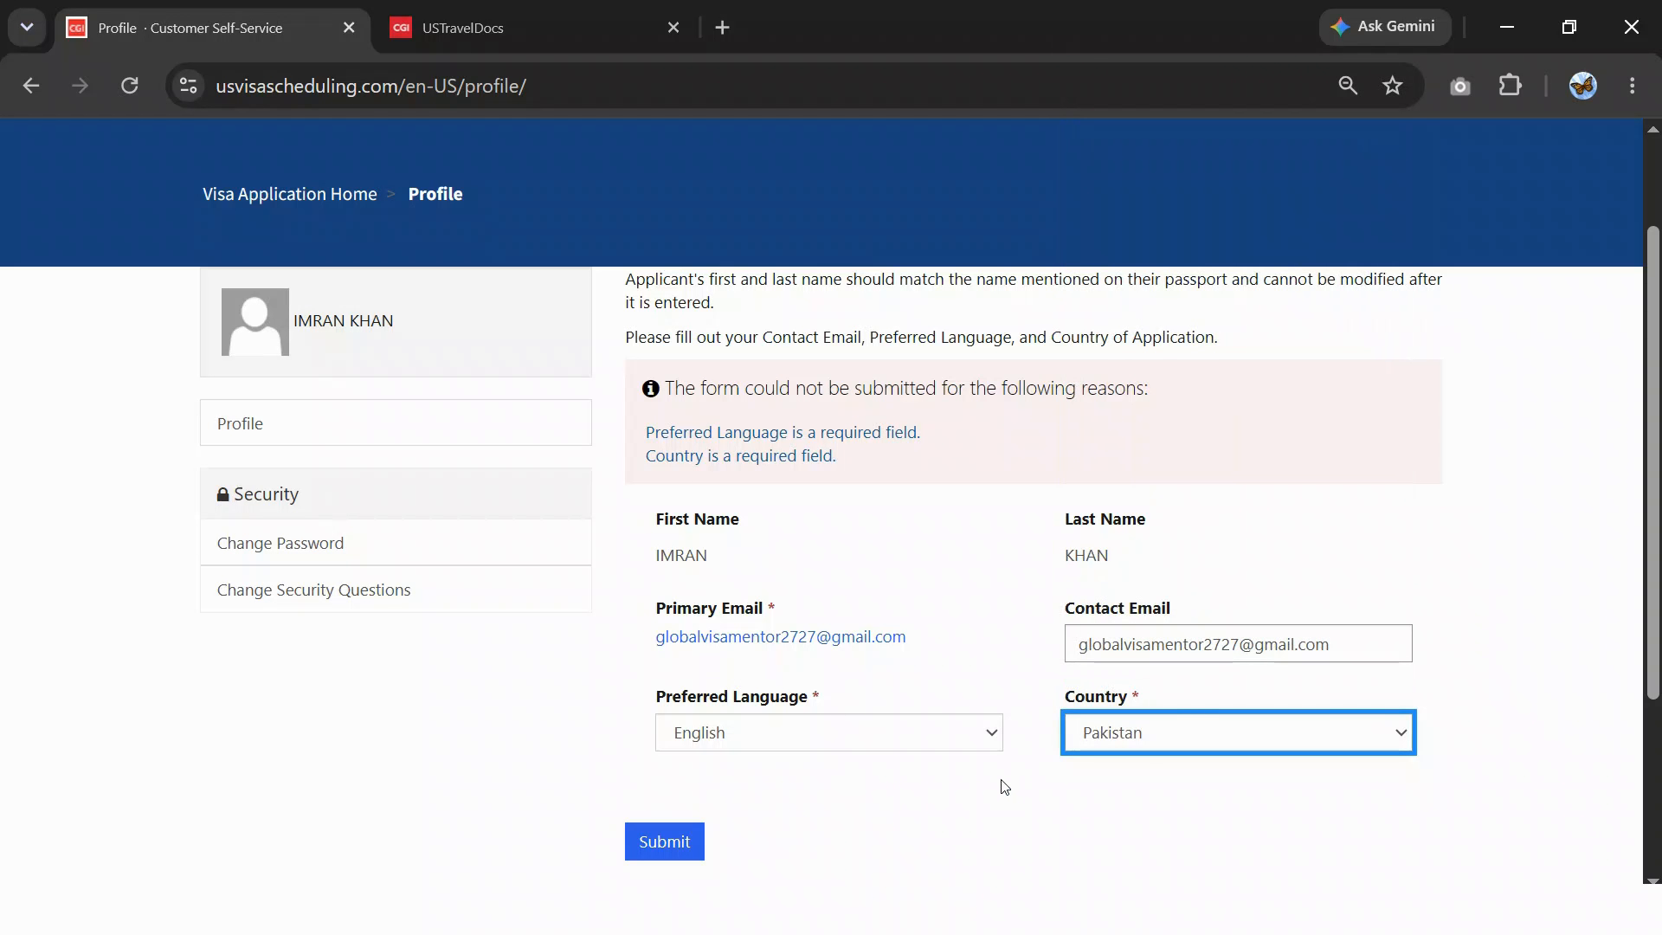
pyautogui.click(703, 845)
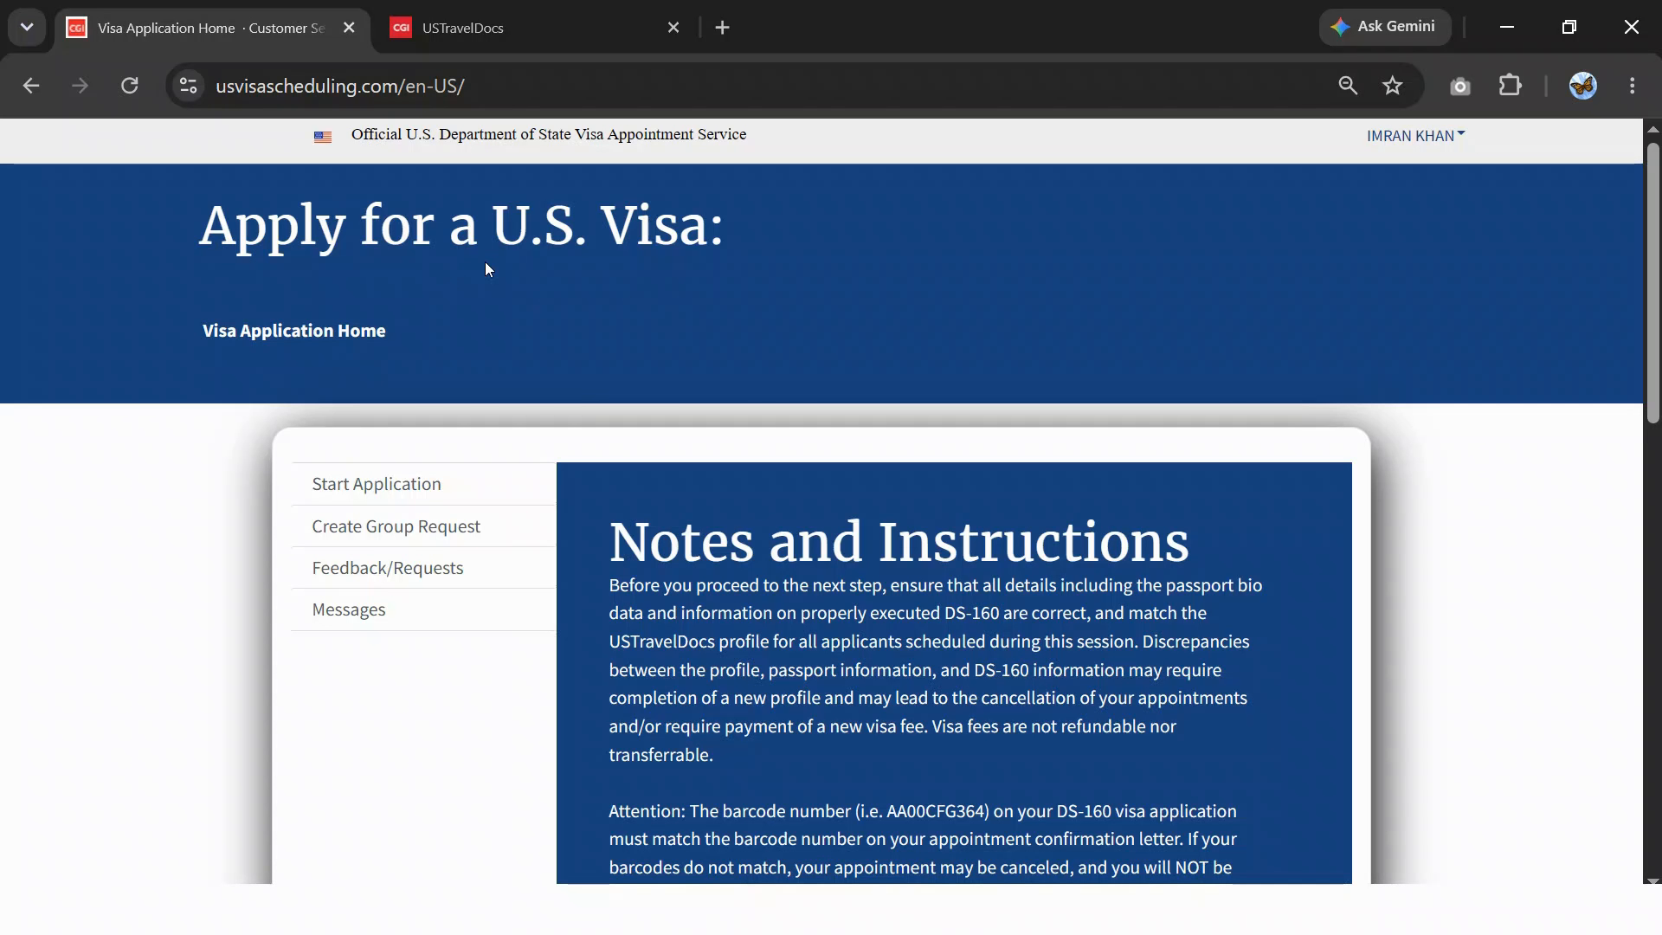
# - Scroll through the Notes and Instructions on the Visa Application Home page
pyautogui.scroll(-3, 667, 403)
pyautogui.scroll(3, 665, 452)
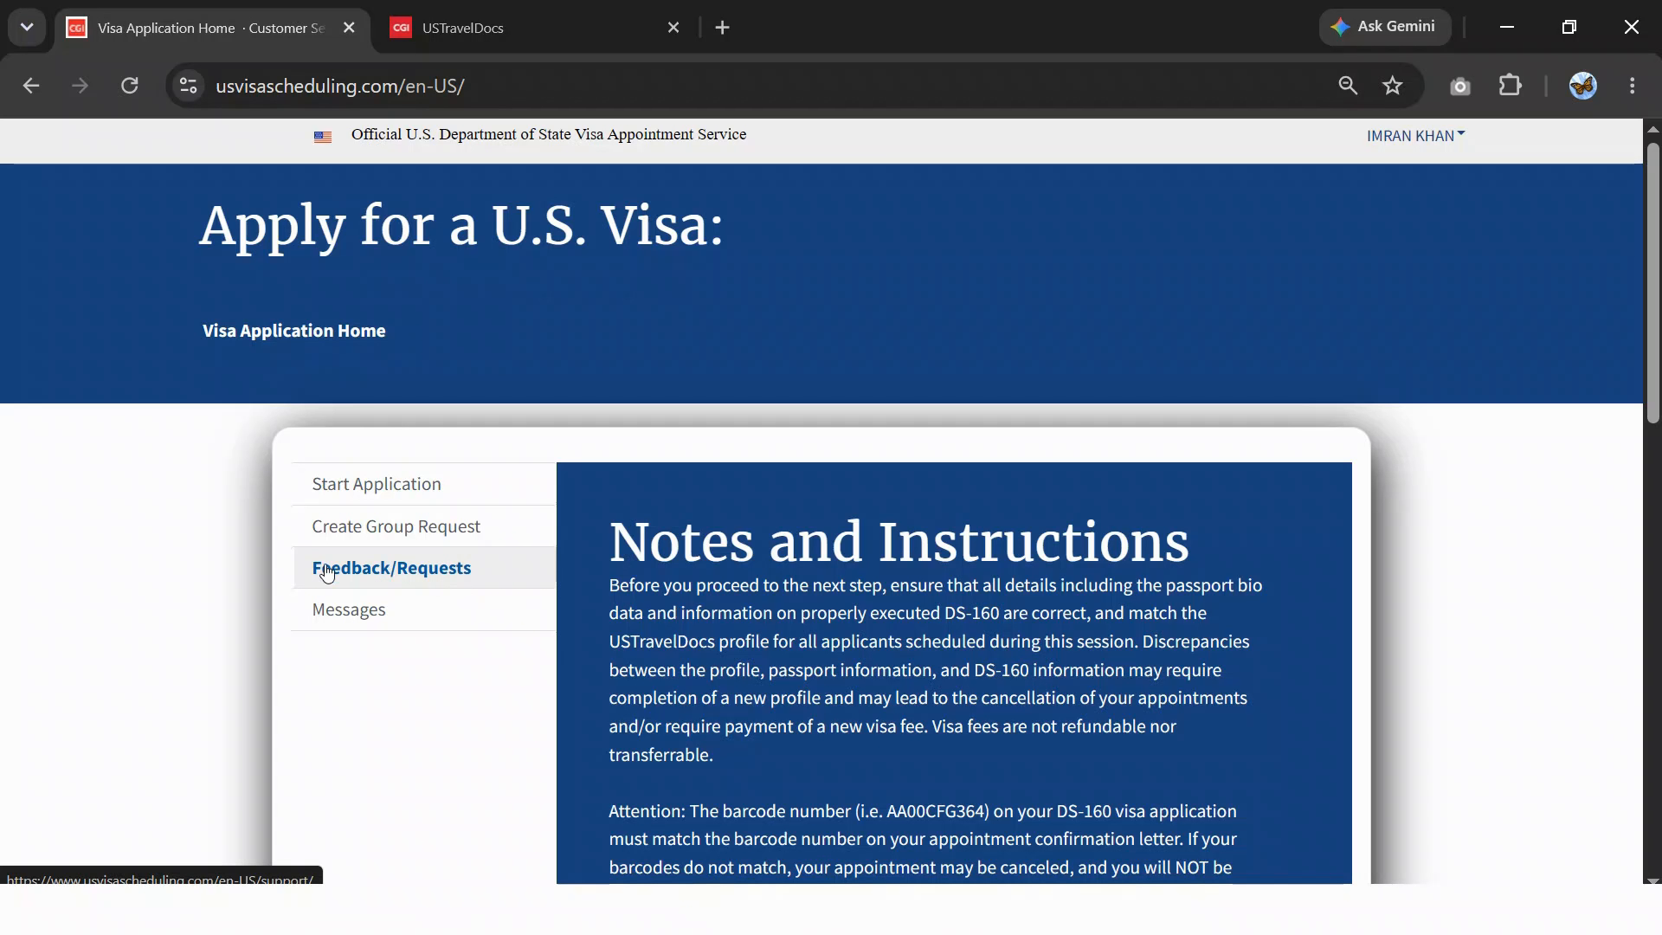
# - Start a new visa application and check the prefilled first name on Applicant Details
pyautogui.click(416, 498)
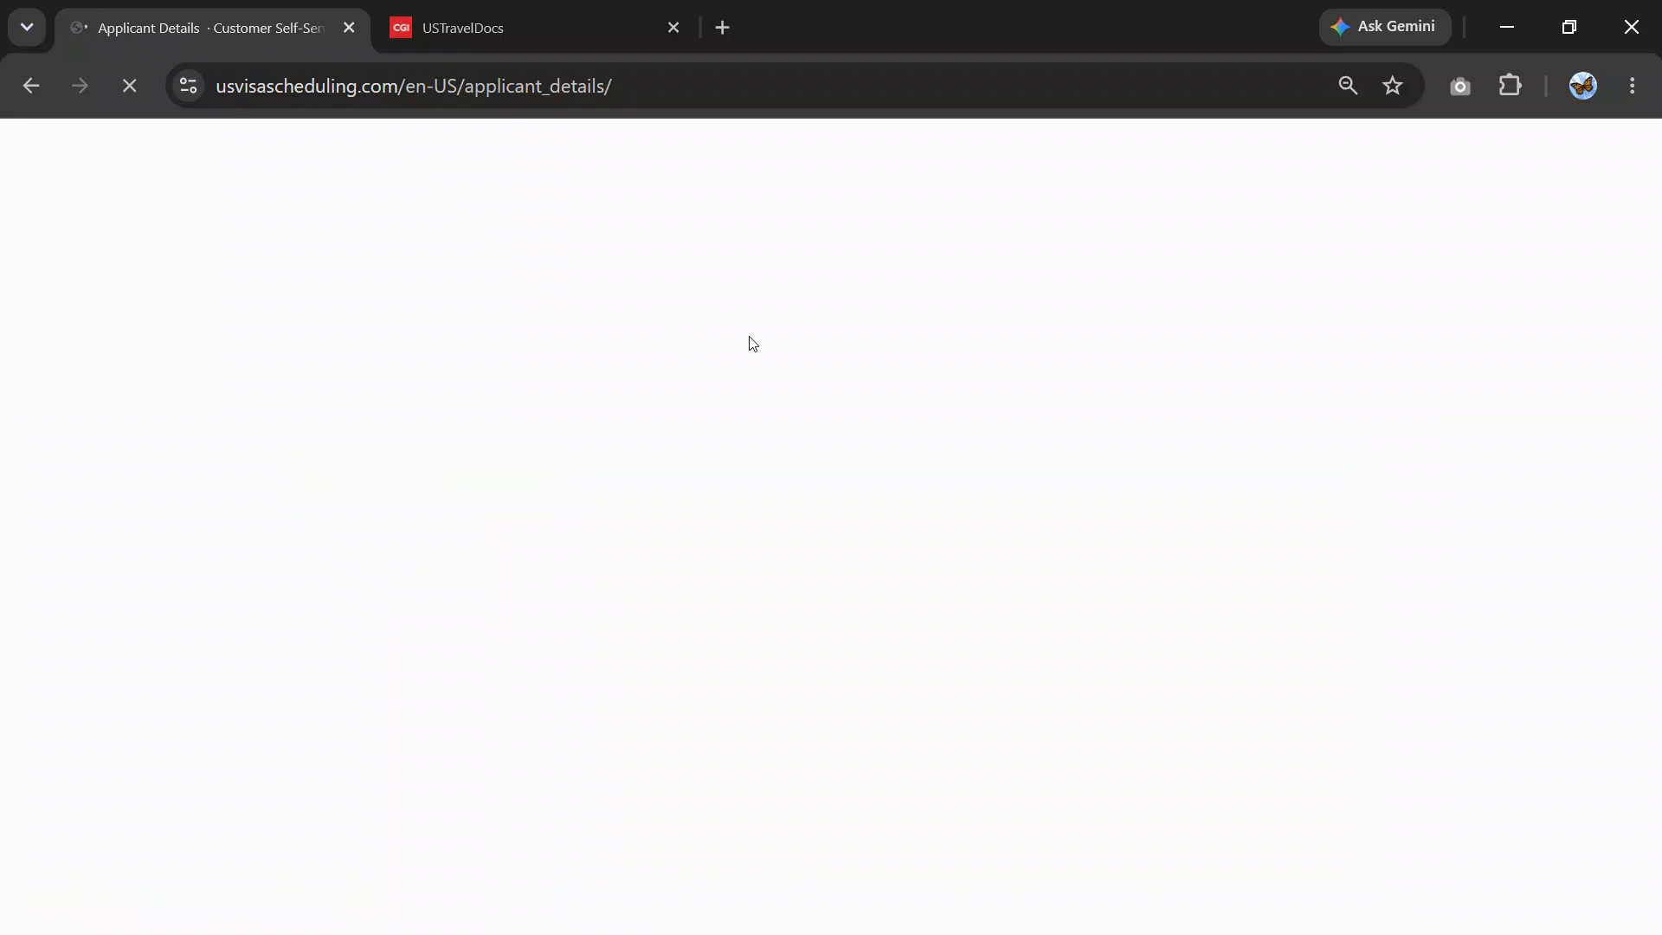
pyautogui.scroll(-1, 684, 418)
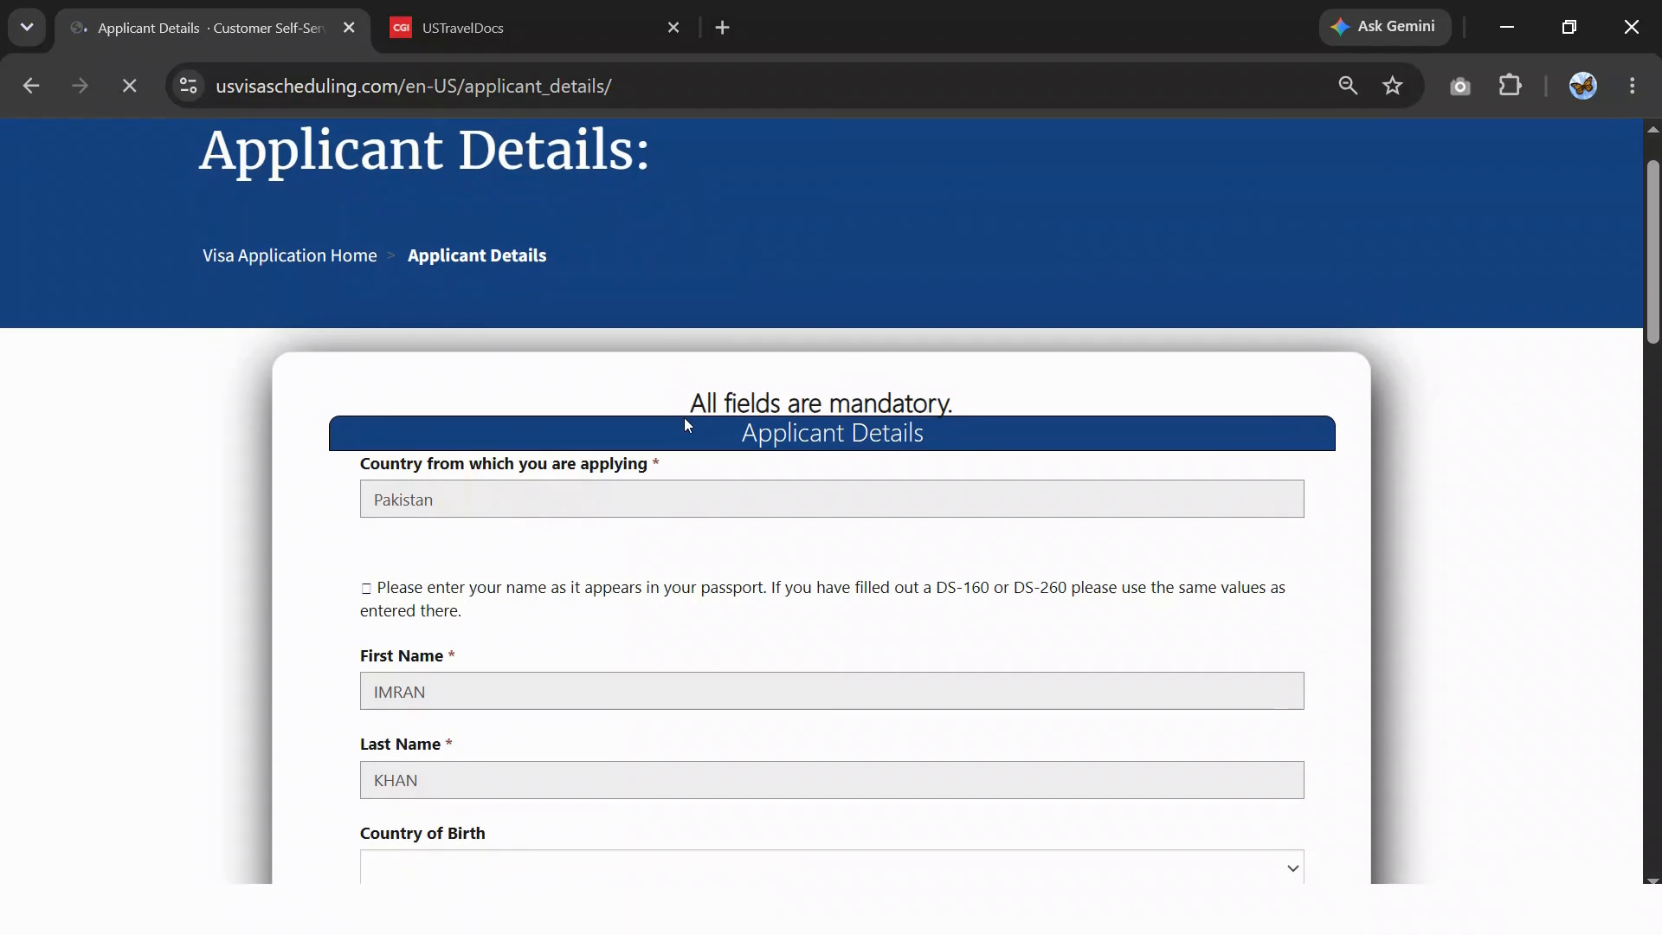
pyautogui.scroll(-1, 684, 417)
pyautogui.scroll(-2, 623, 468)
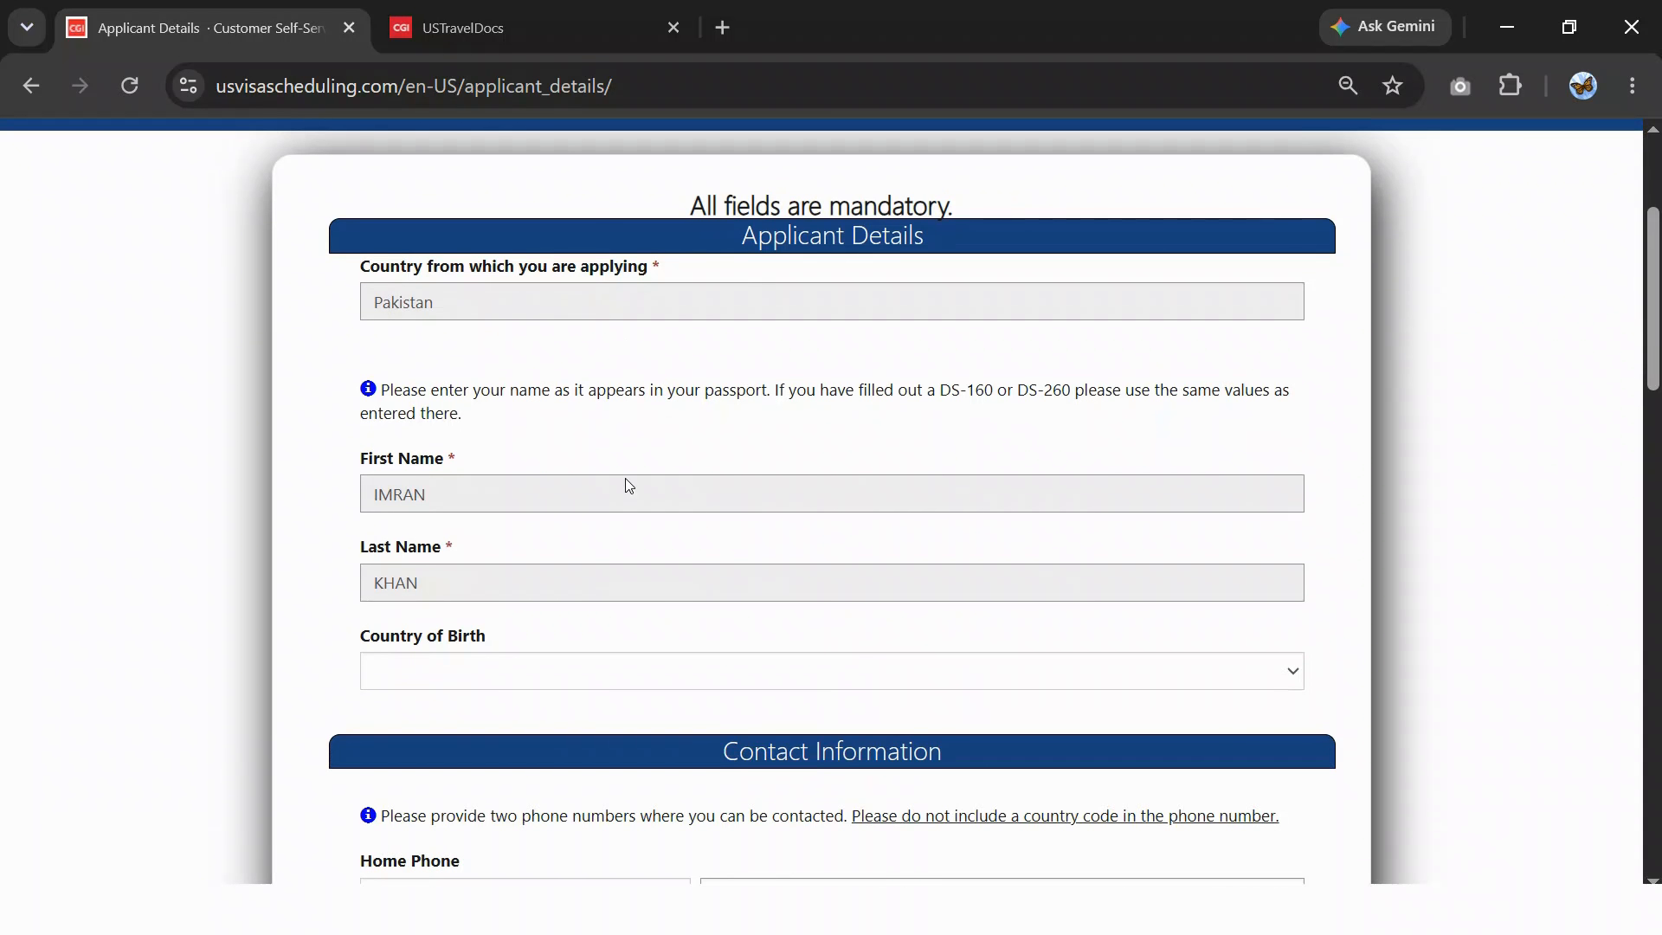
pyautogui.click(445, 508)
pyautogui.doubleClick(438, 497)
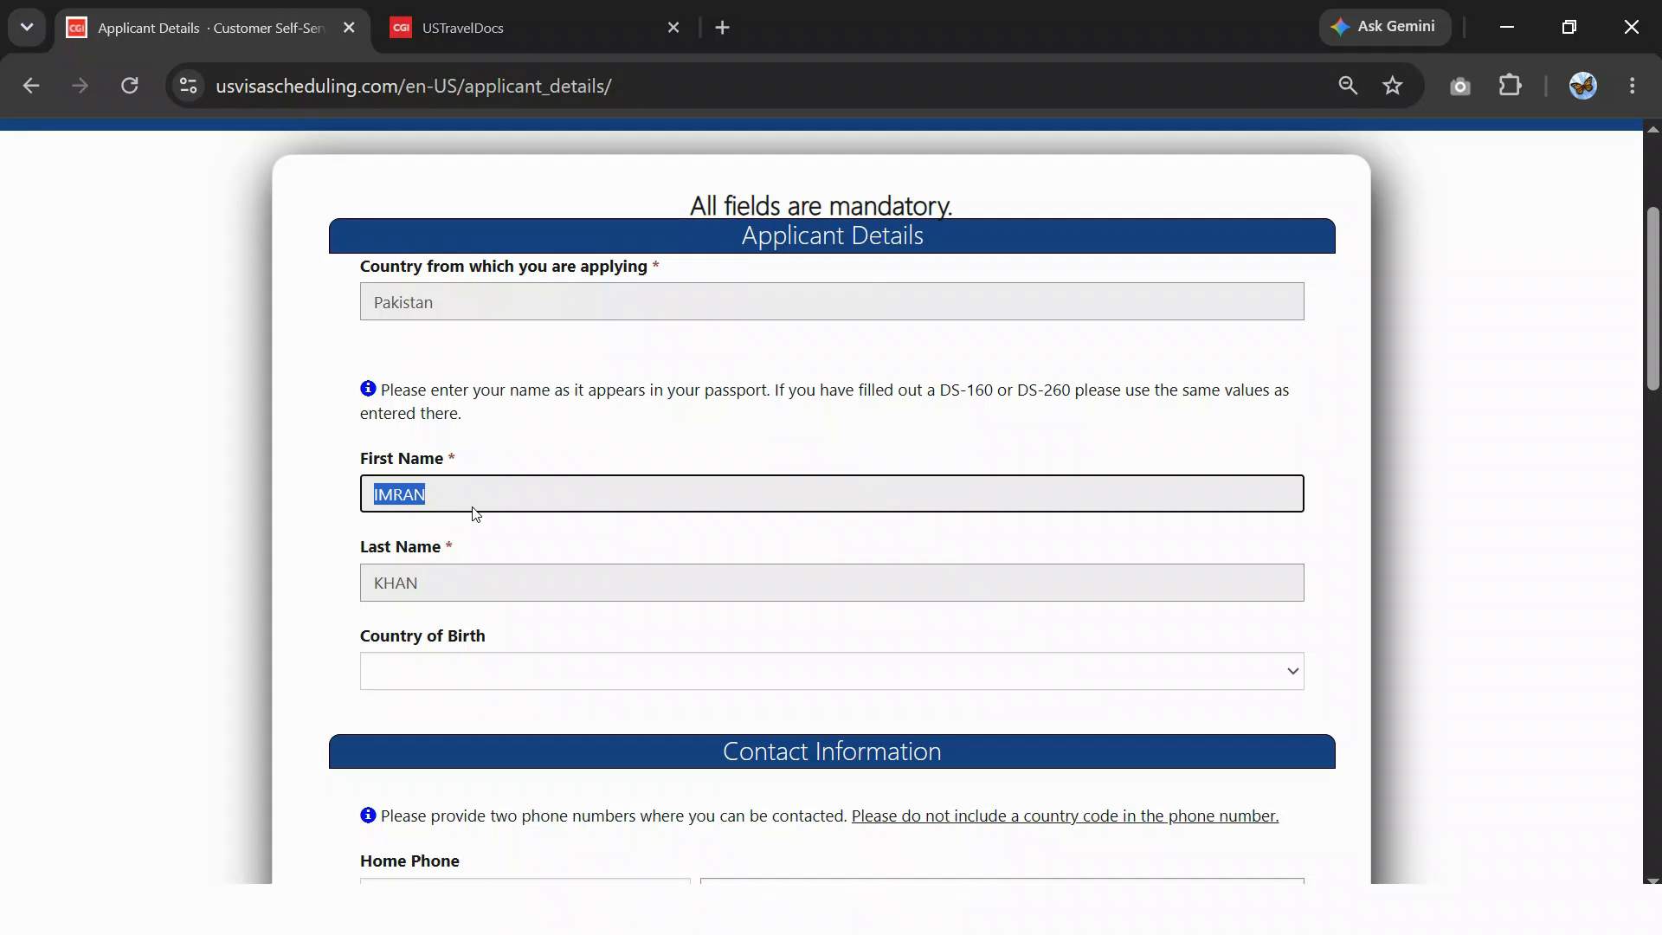
pyautogui.click(513, 439)
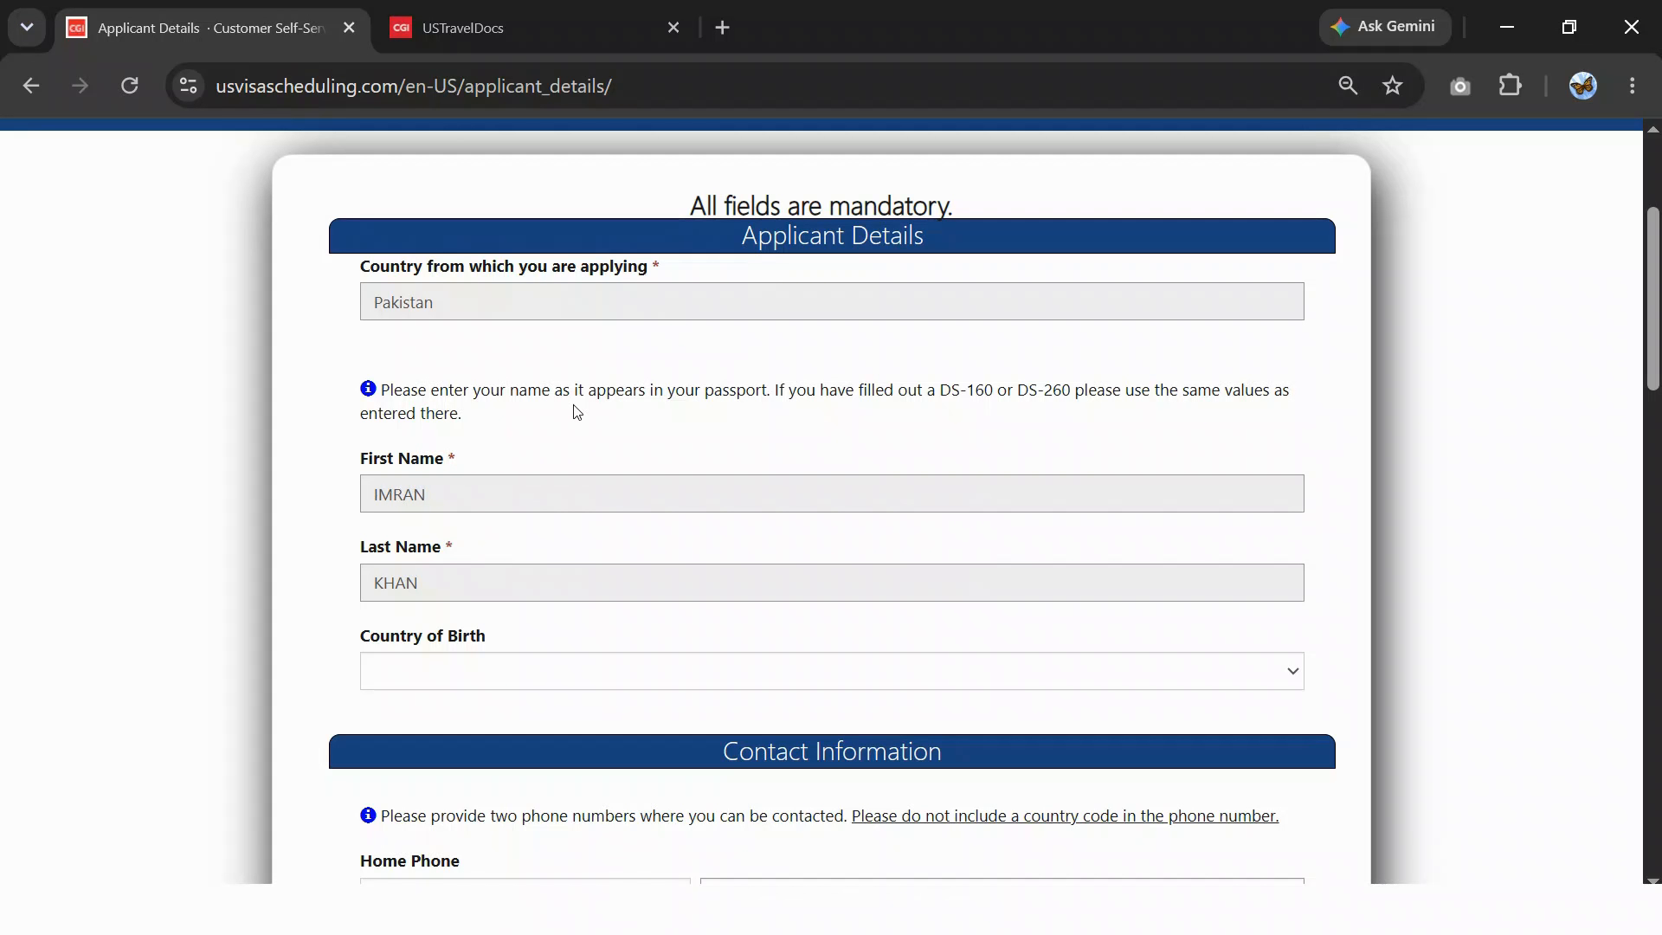
# - Enter Home and Mobile Phone plus Mailing Street, City, State/Province and Zip
pyautogui.scroll(-2, 575, 430)
pyautogui.scroll(-4, 529, 481)
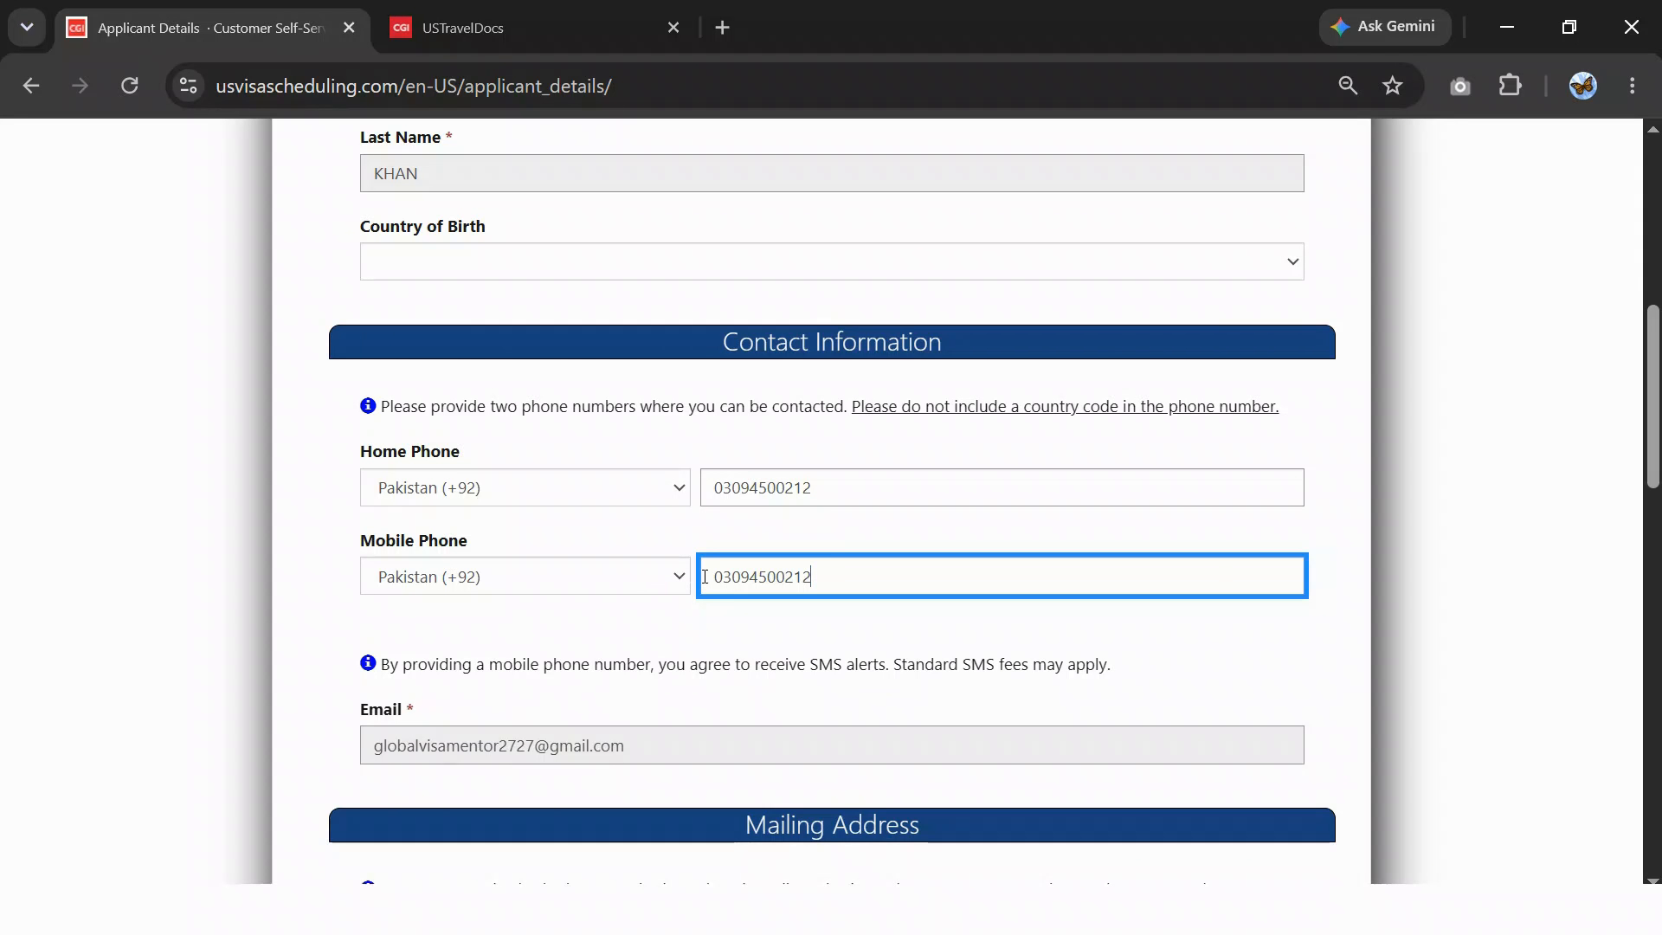
pyautogui.scroll(-6, 704, 576)
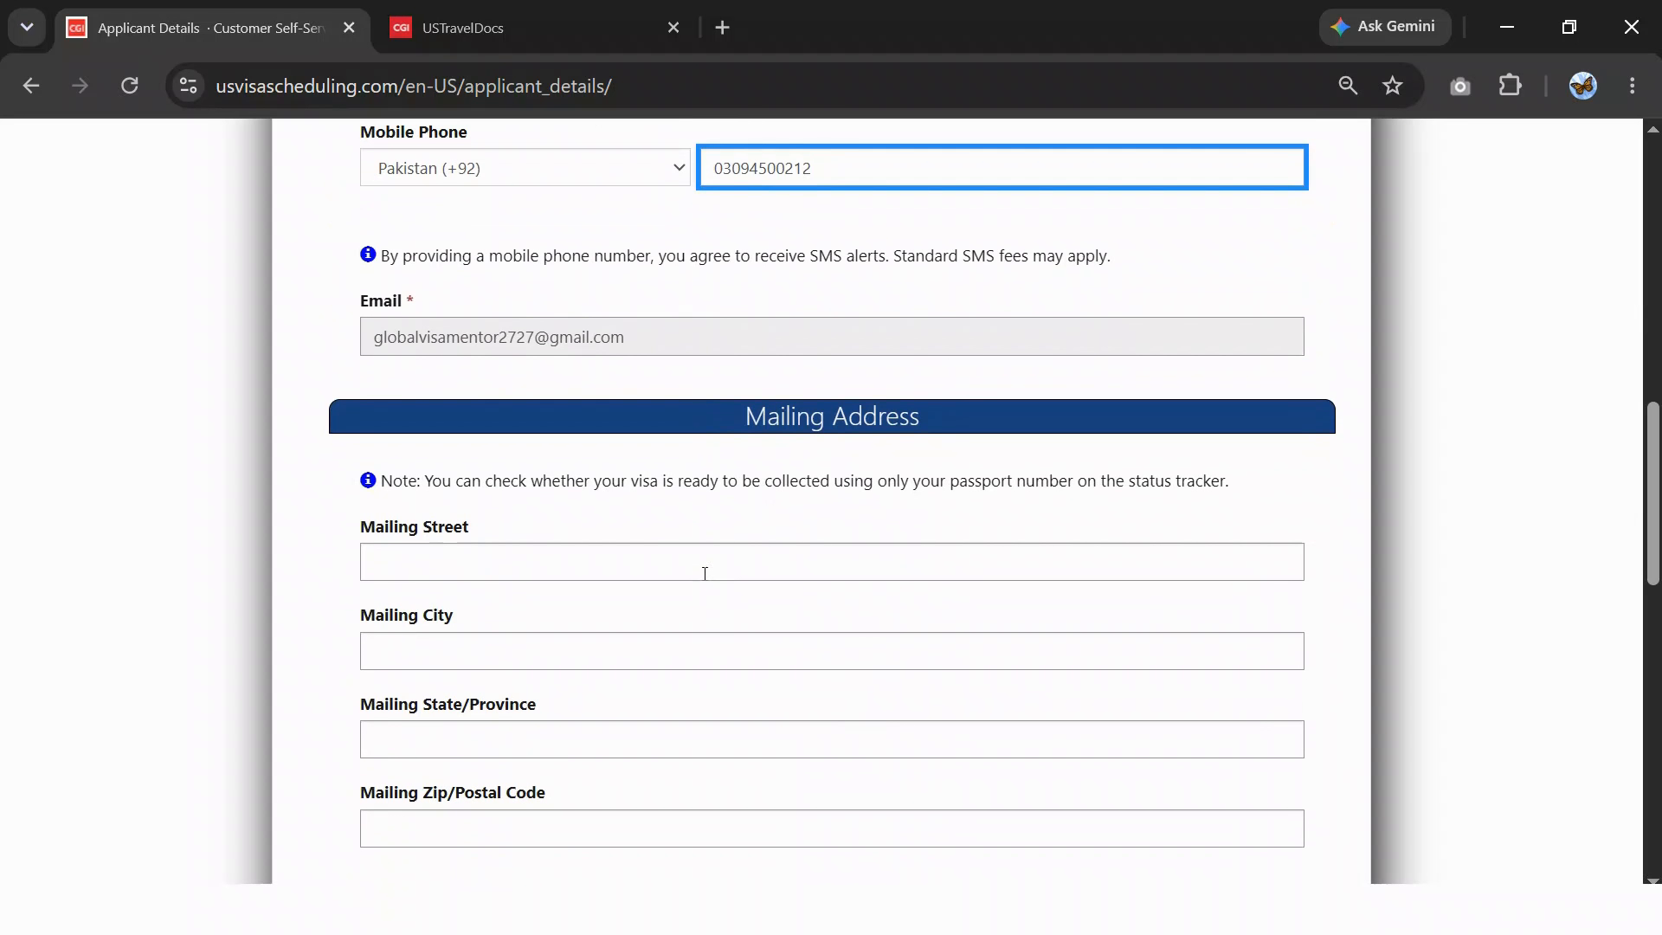
pyautogui.scroll(-2, 636, 578)
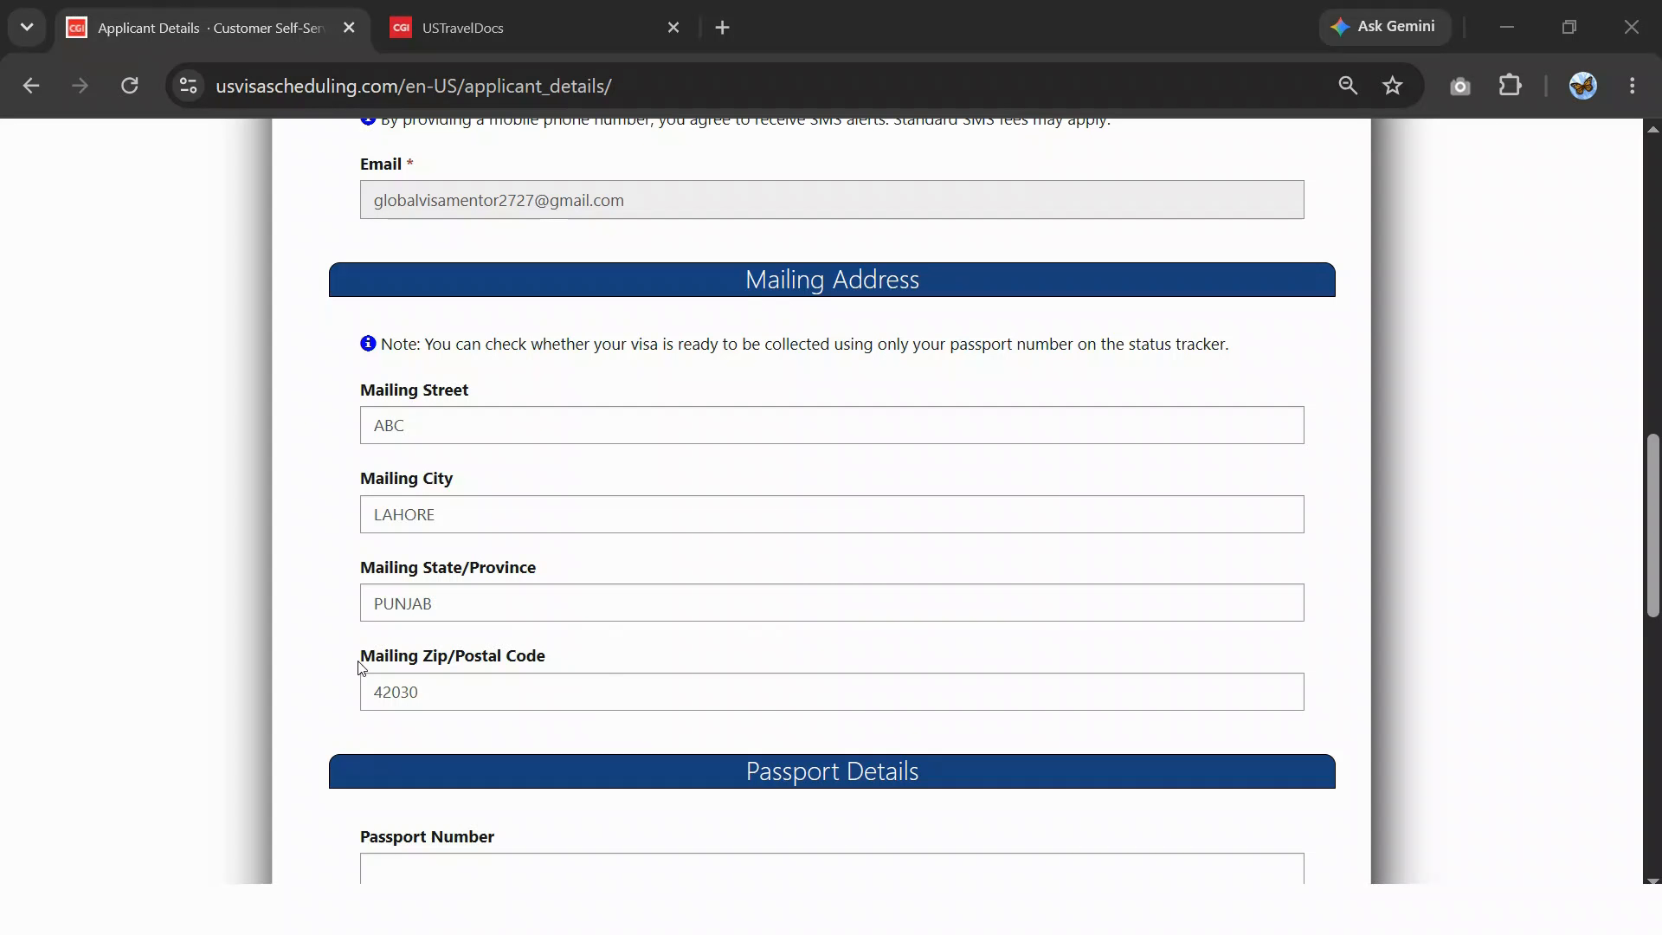
pyautogui.click(403, 691)
# - Finish filling the passport details and National ID fields
pyautogui.scroll(-4, 532, 692)
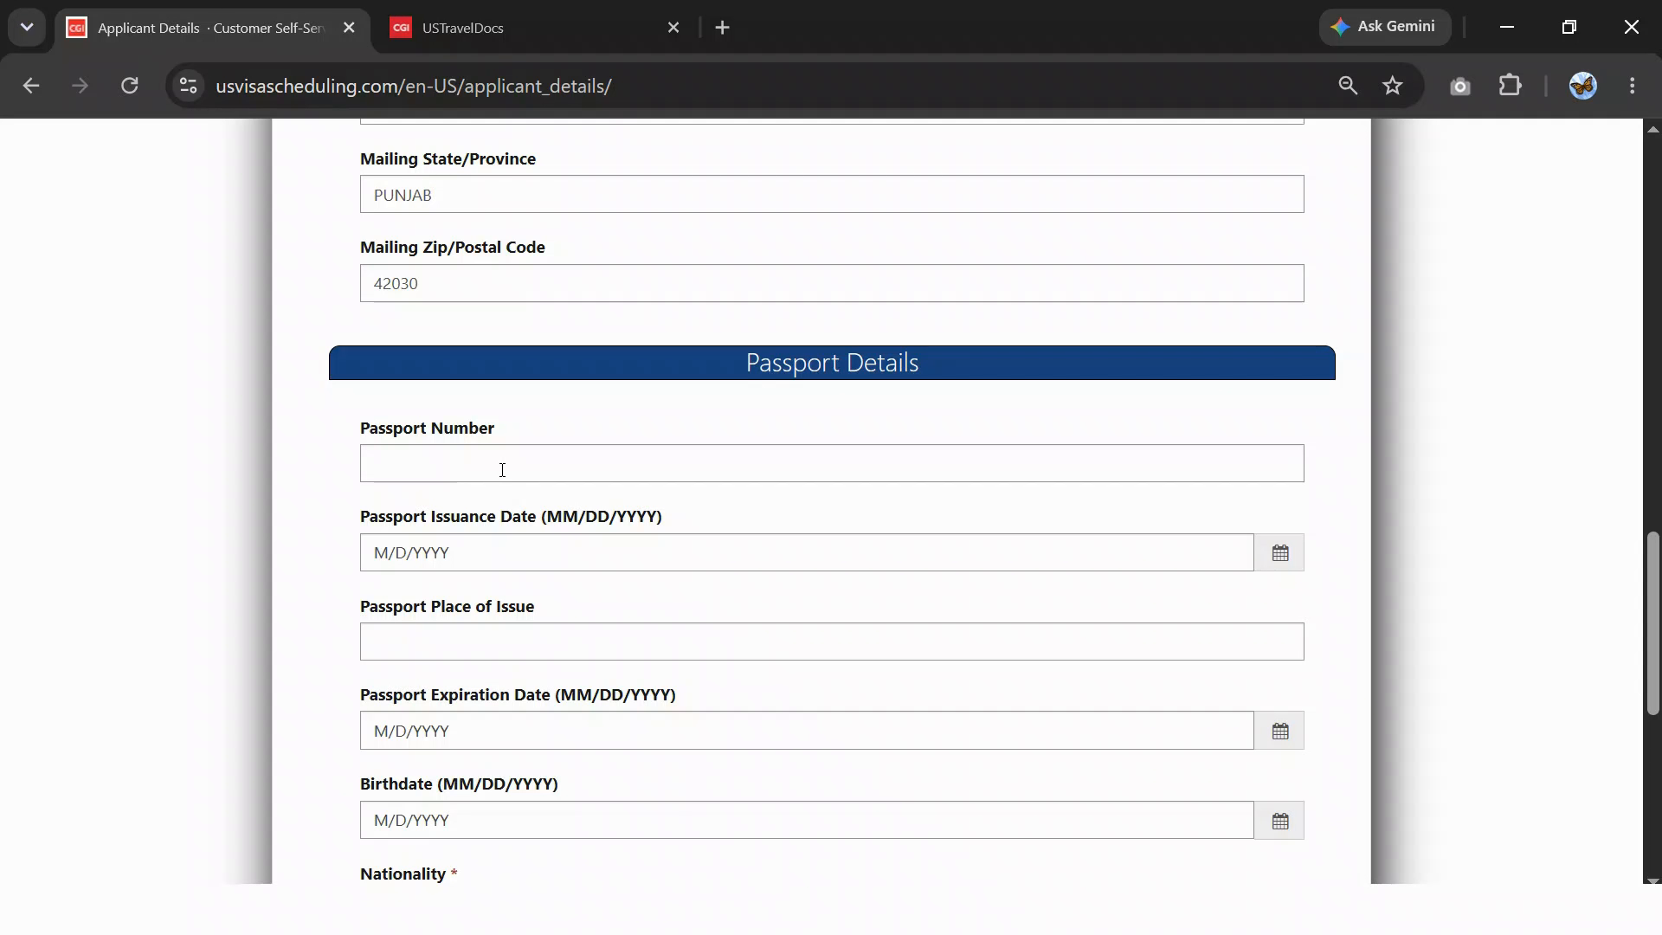
pyautogui.scroll(-2, 502, 470)
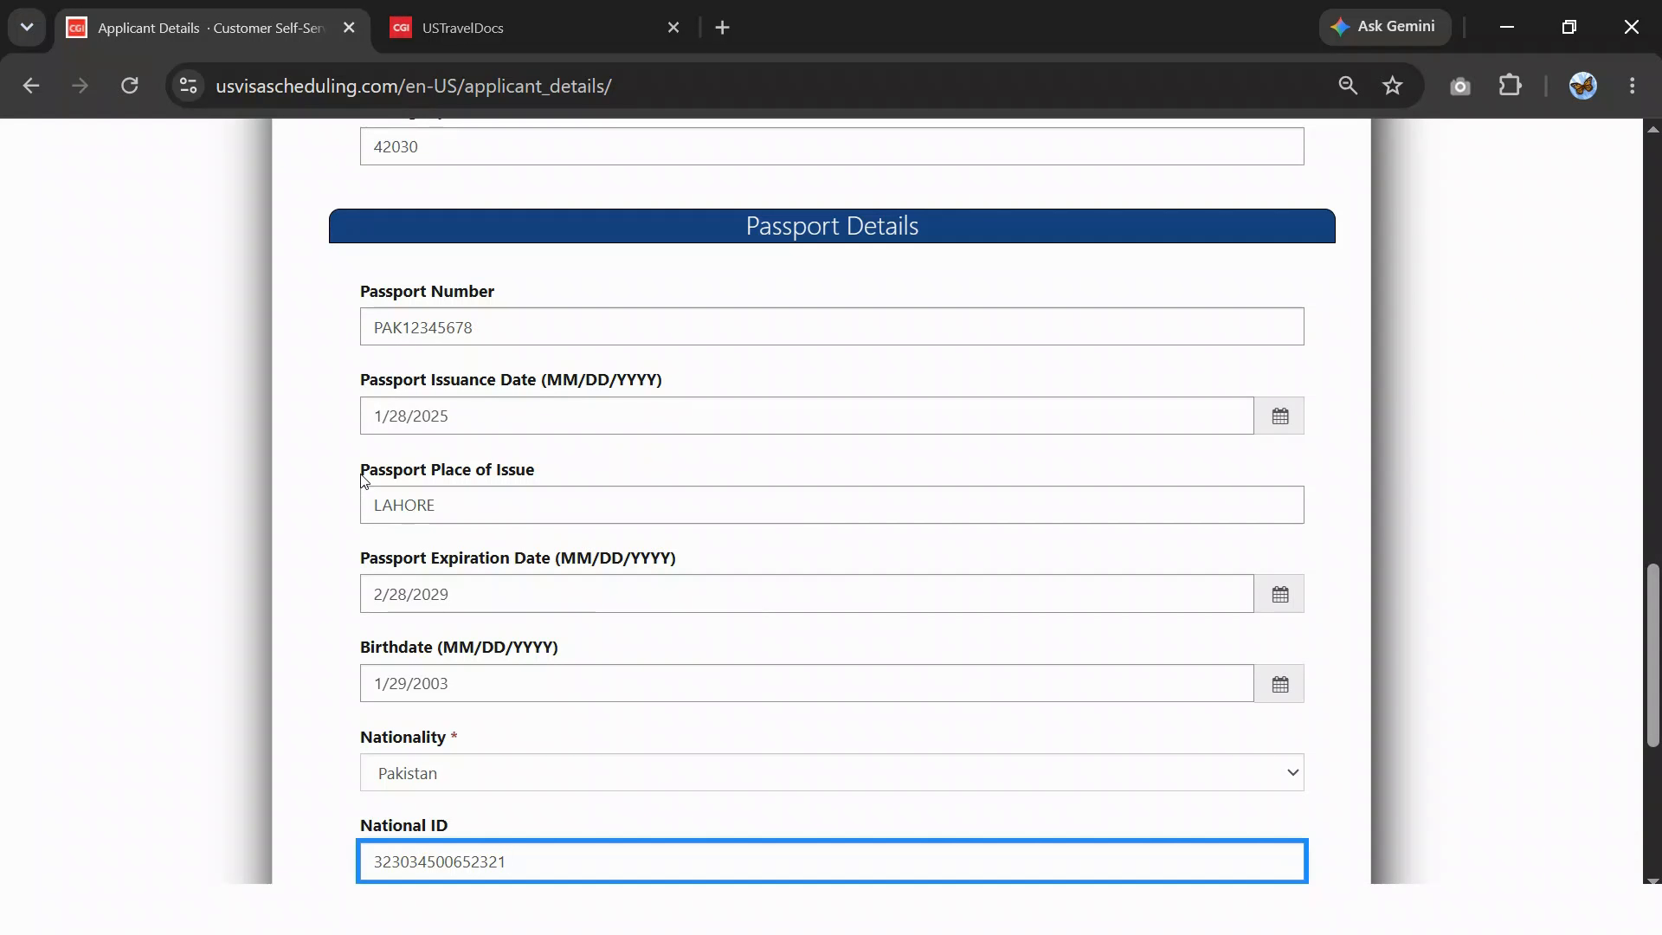
pyautogui.scroll(-2, 502, 508)
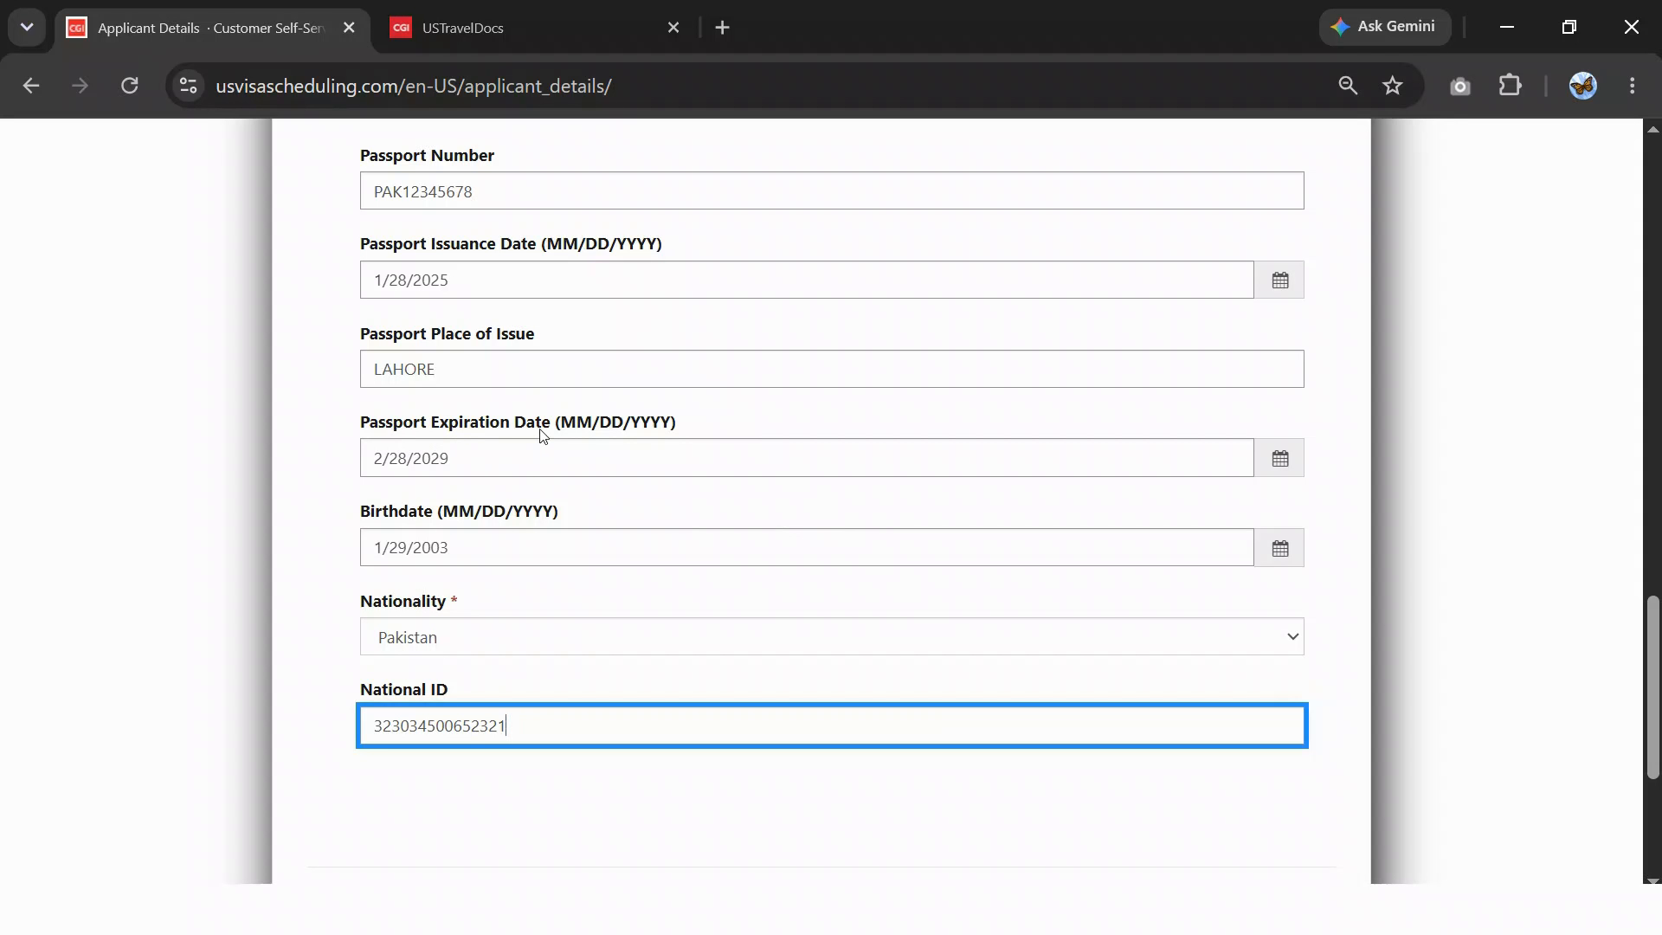
pyautogui.click(1278, 458)
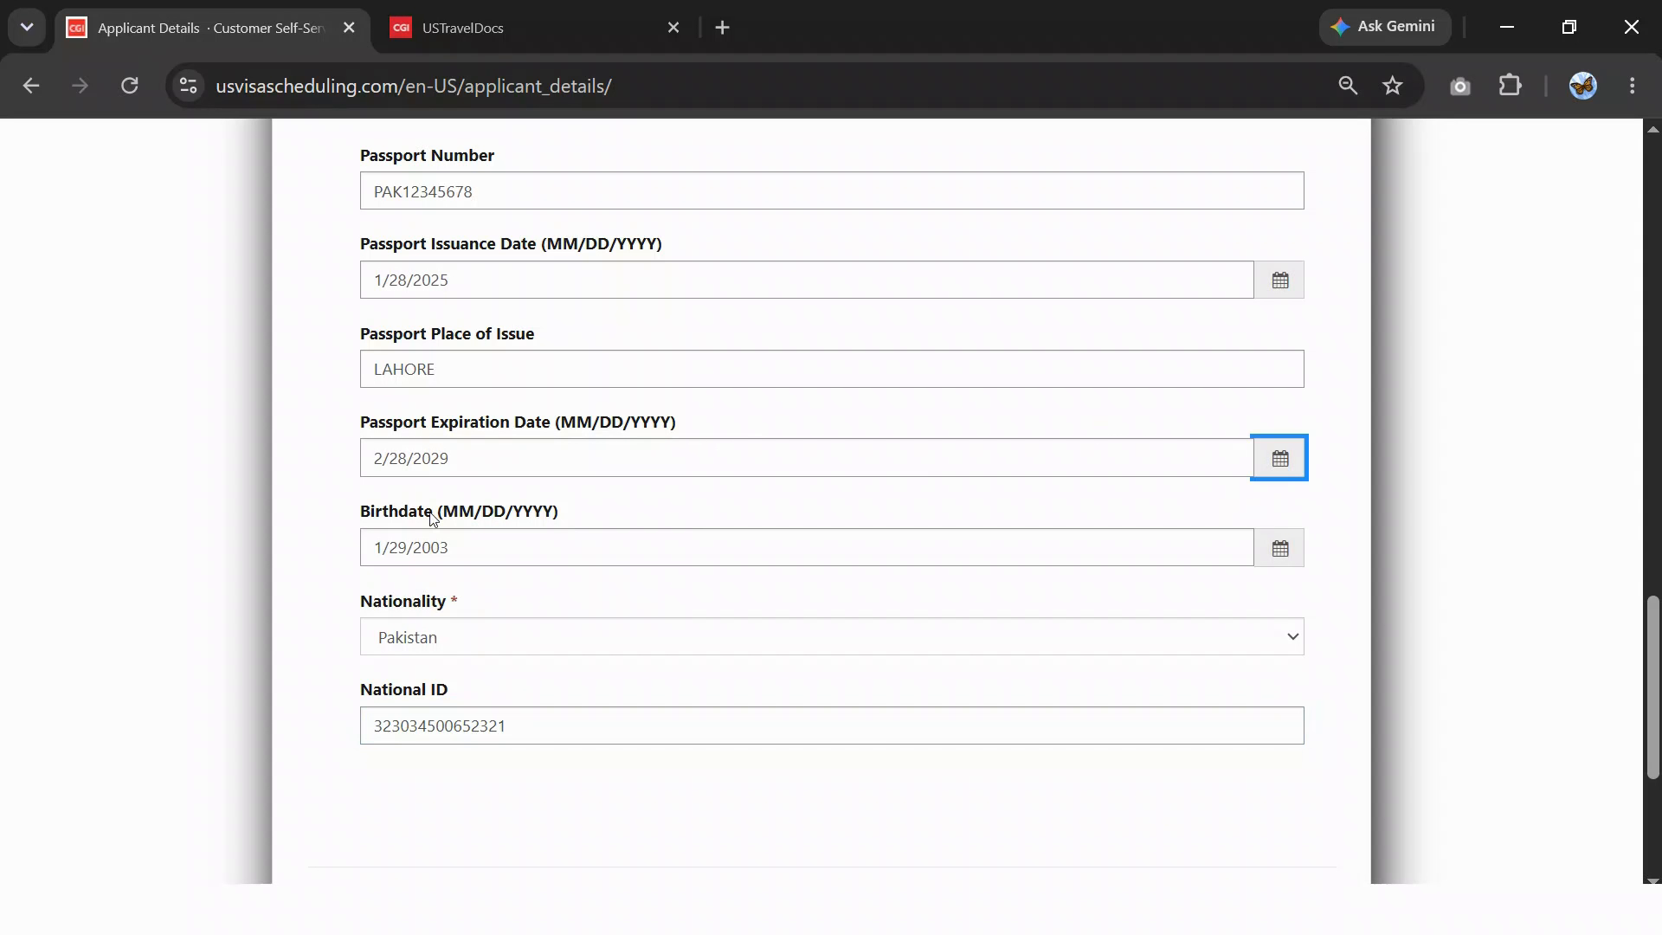
pyautogui.click(1276, 548)
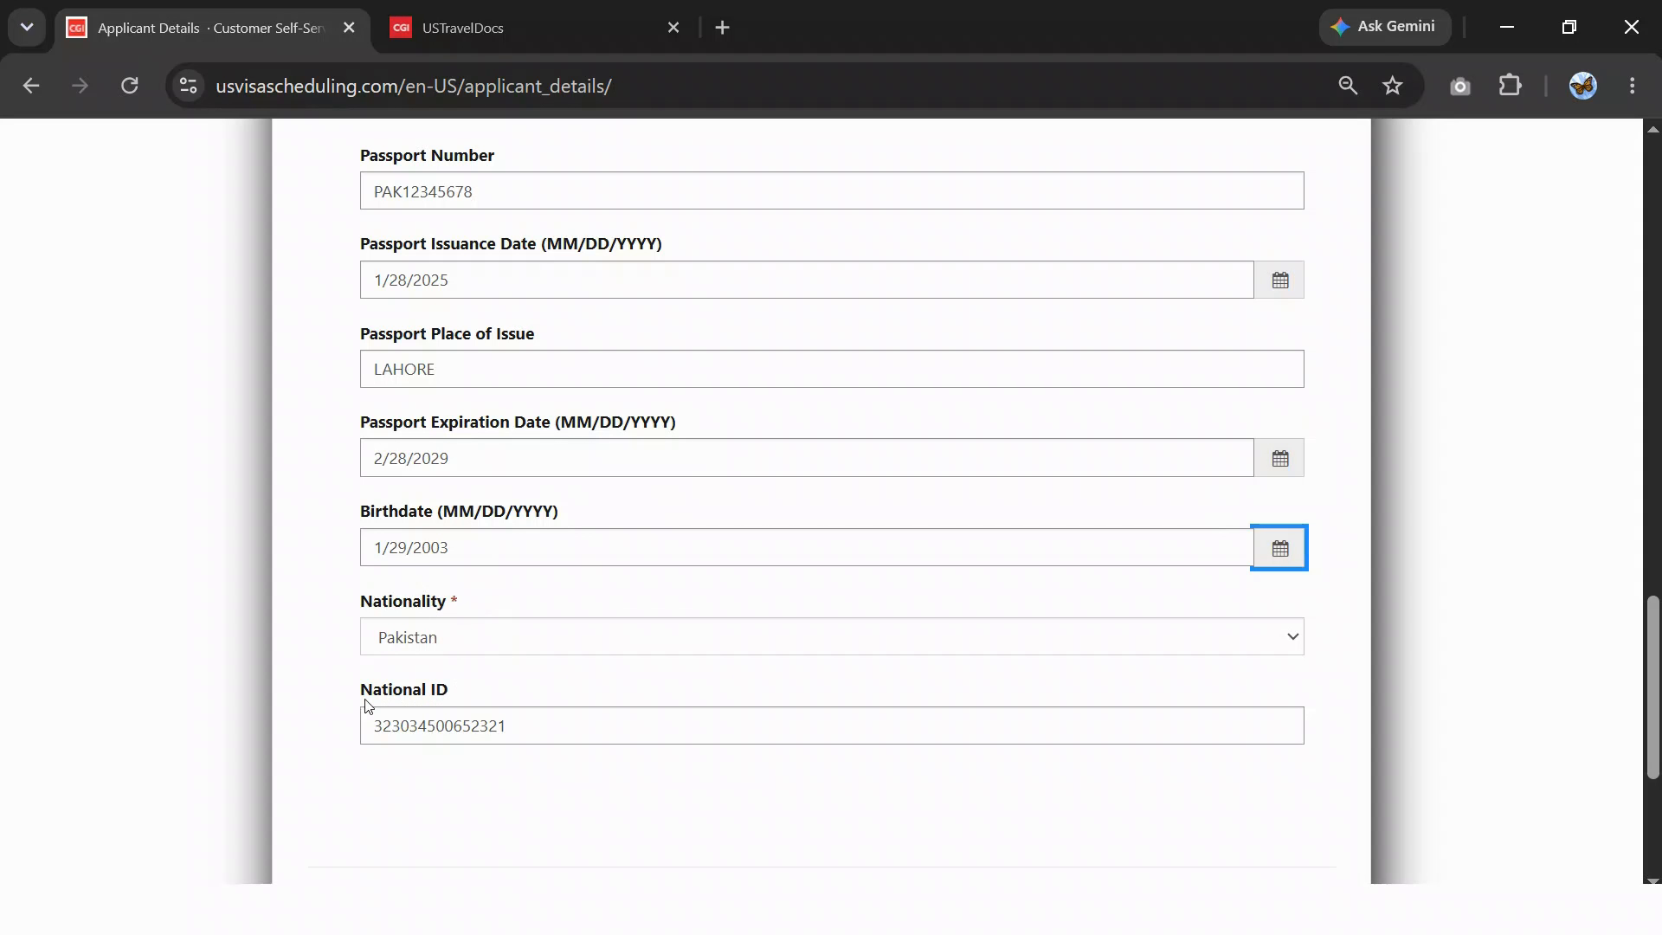
# - Submit the applicant details, confirm the passport information, and decline saving the address
pyautogui.scroll(-2, 825, 727)
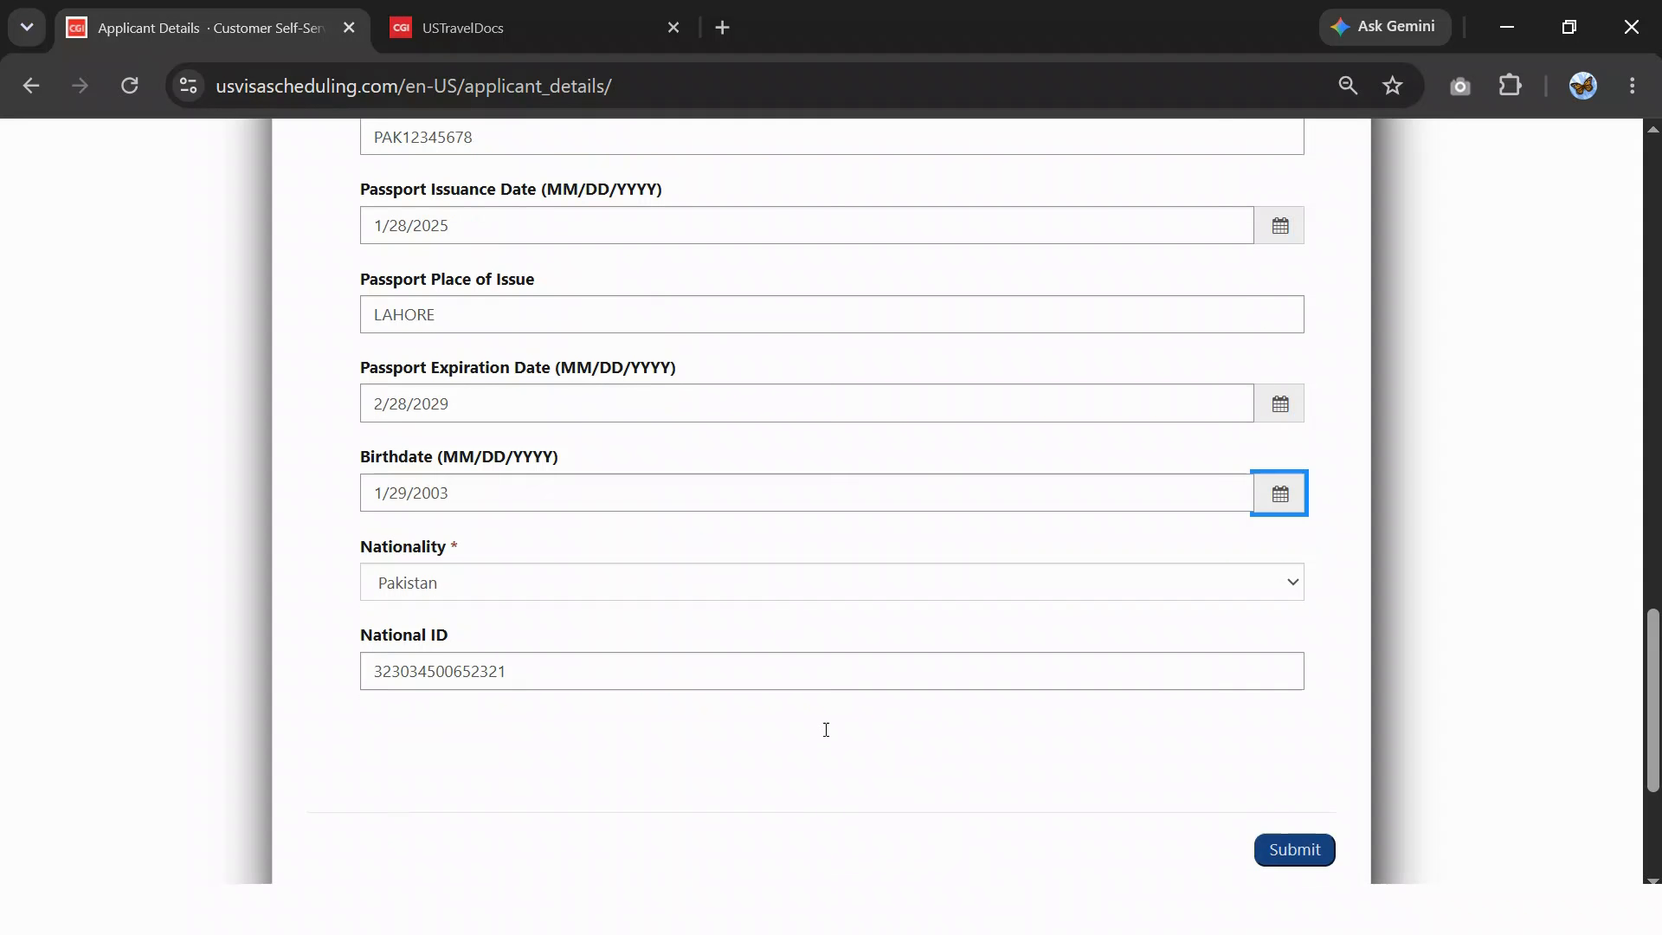
pyautogui.click(1298, 769)
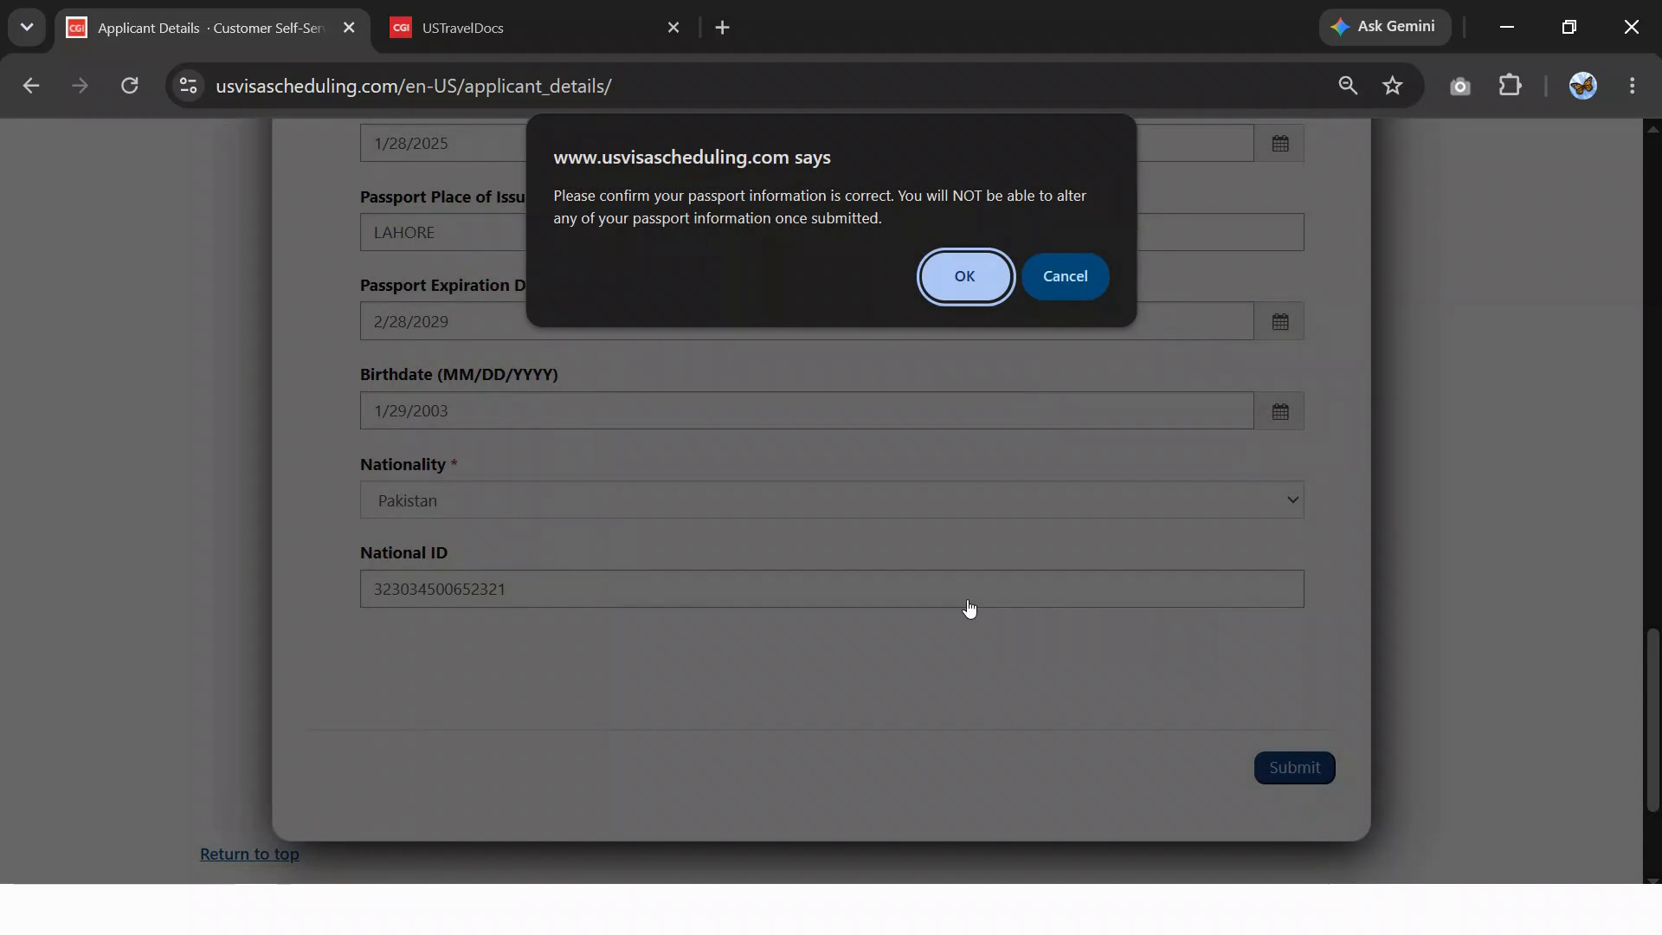
pyautogui.click(962, 275)
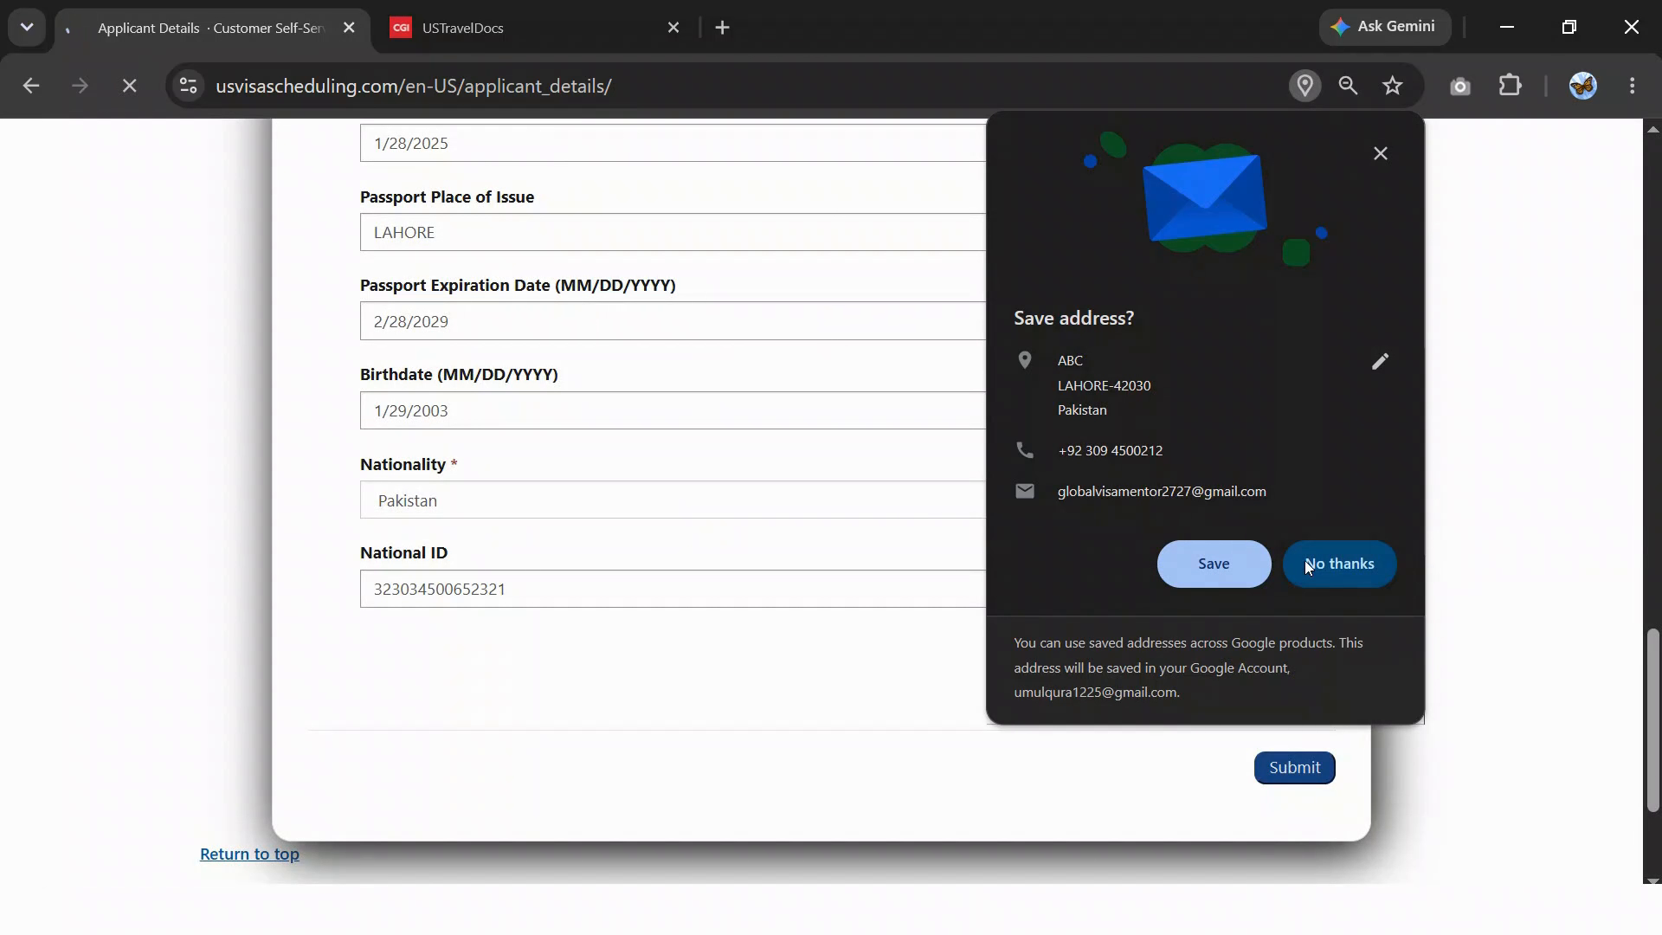
pyautogui.click(1306, 564)
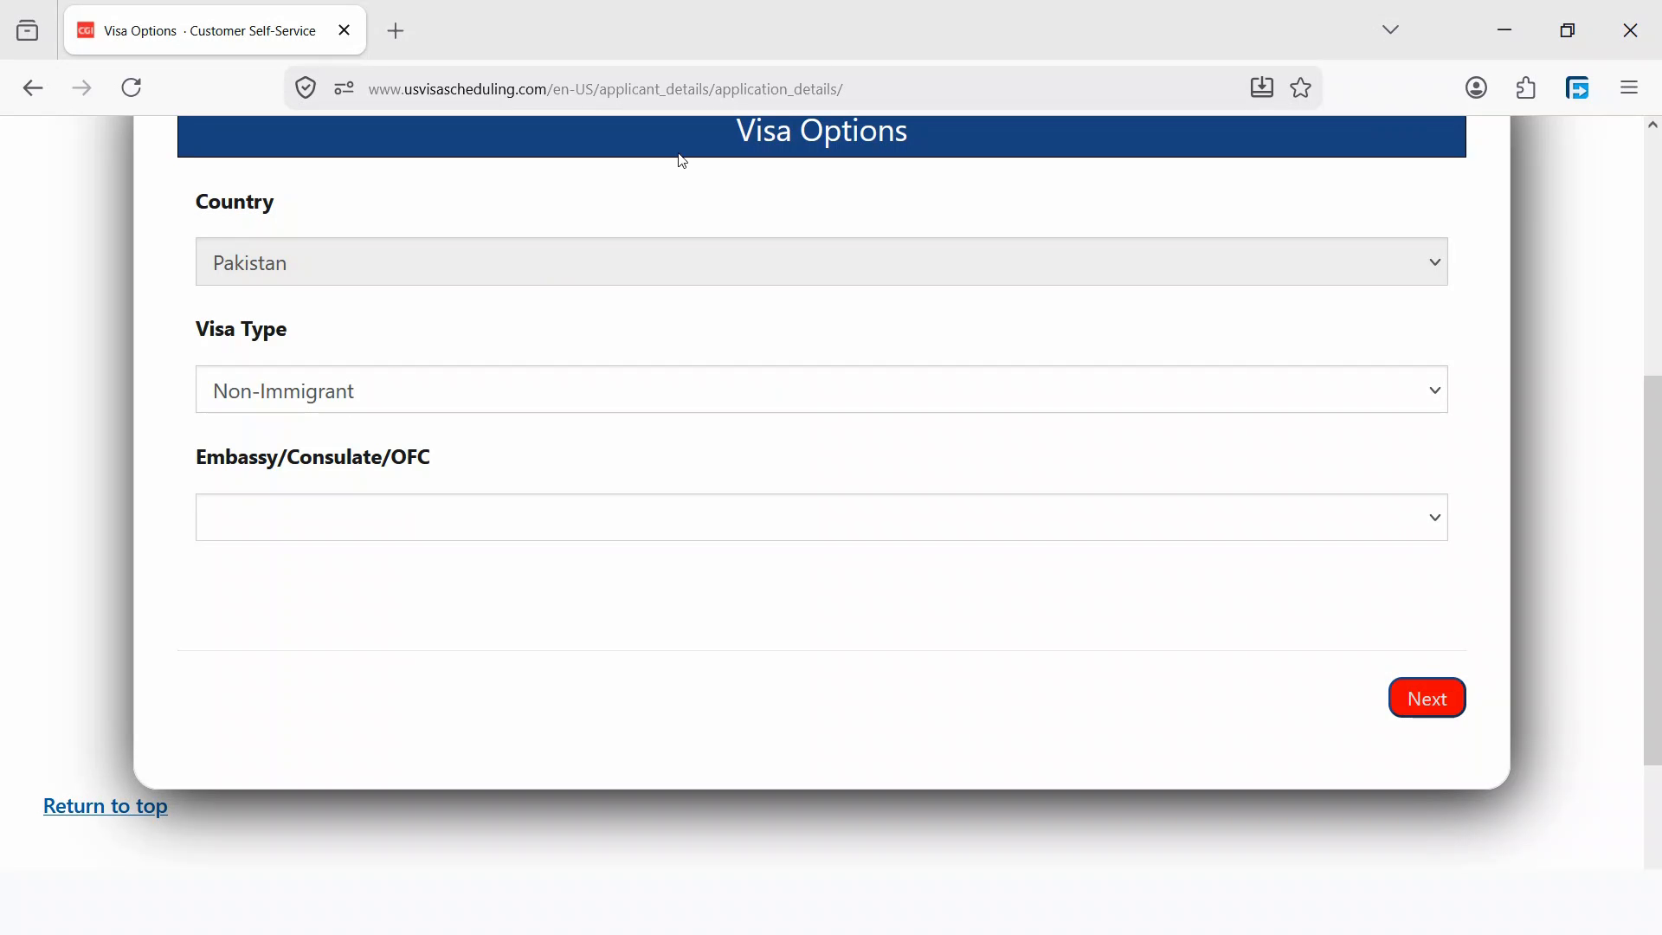
# - Keep Non-Immigrant as the visa type and choose ISLAMABAD as the embassy
pyautogui.scroll(2, 659, 254)
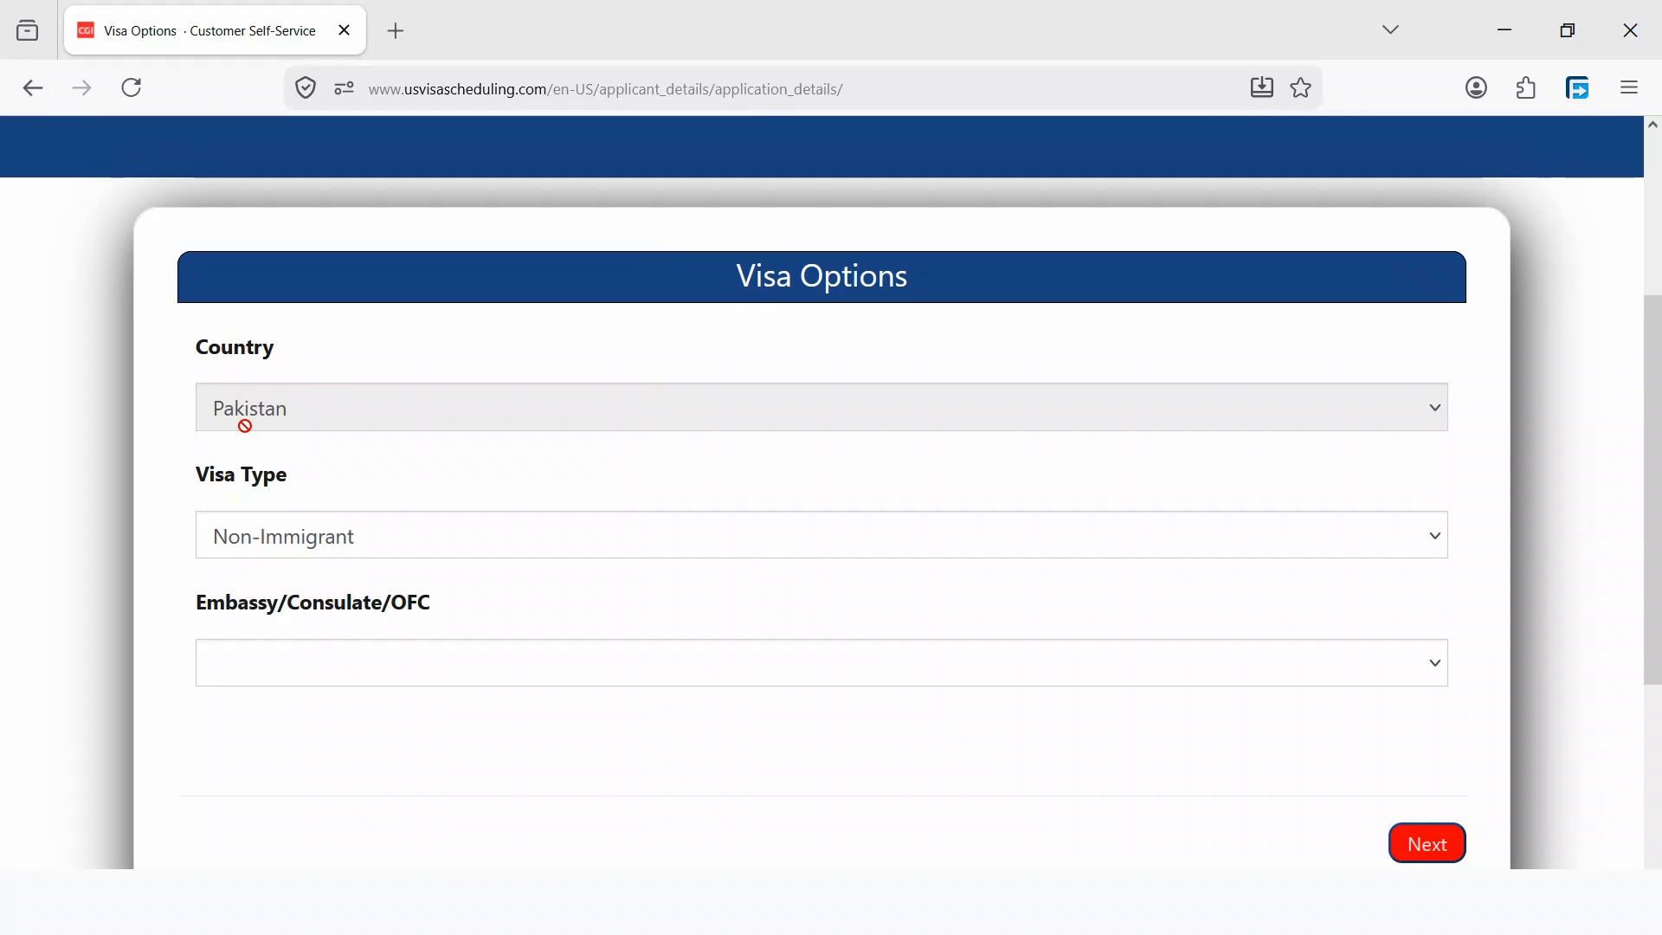
pyautogui.click(309, 546)
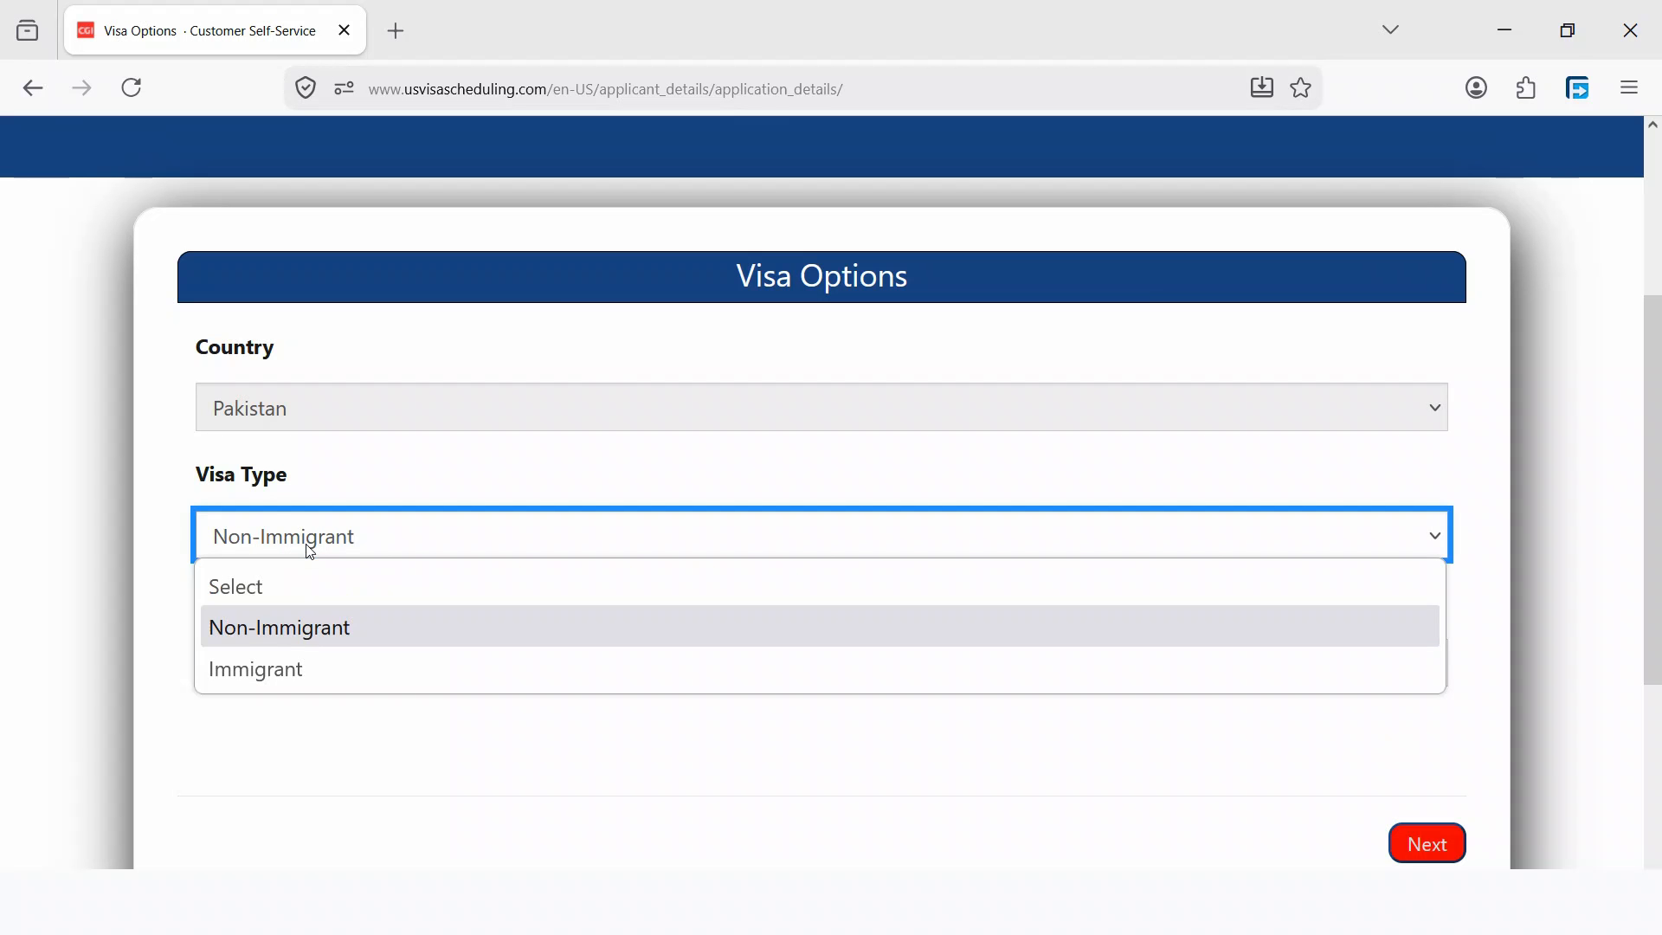
pyautogui.click(273, 615)
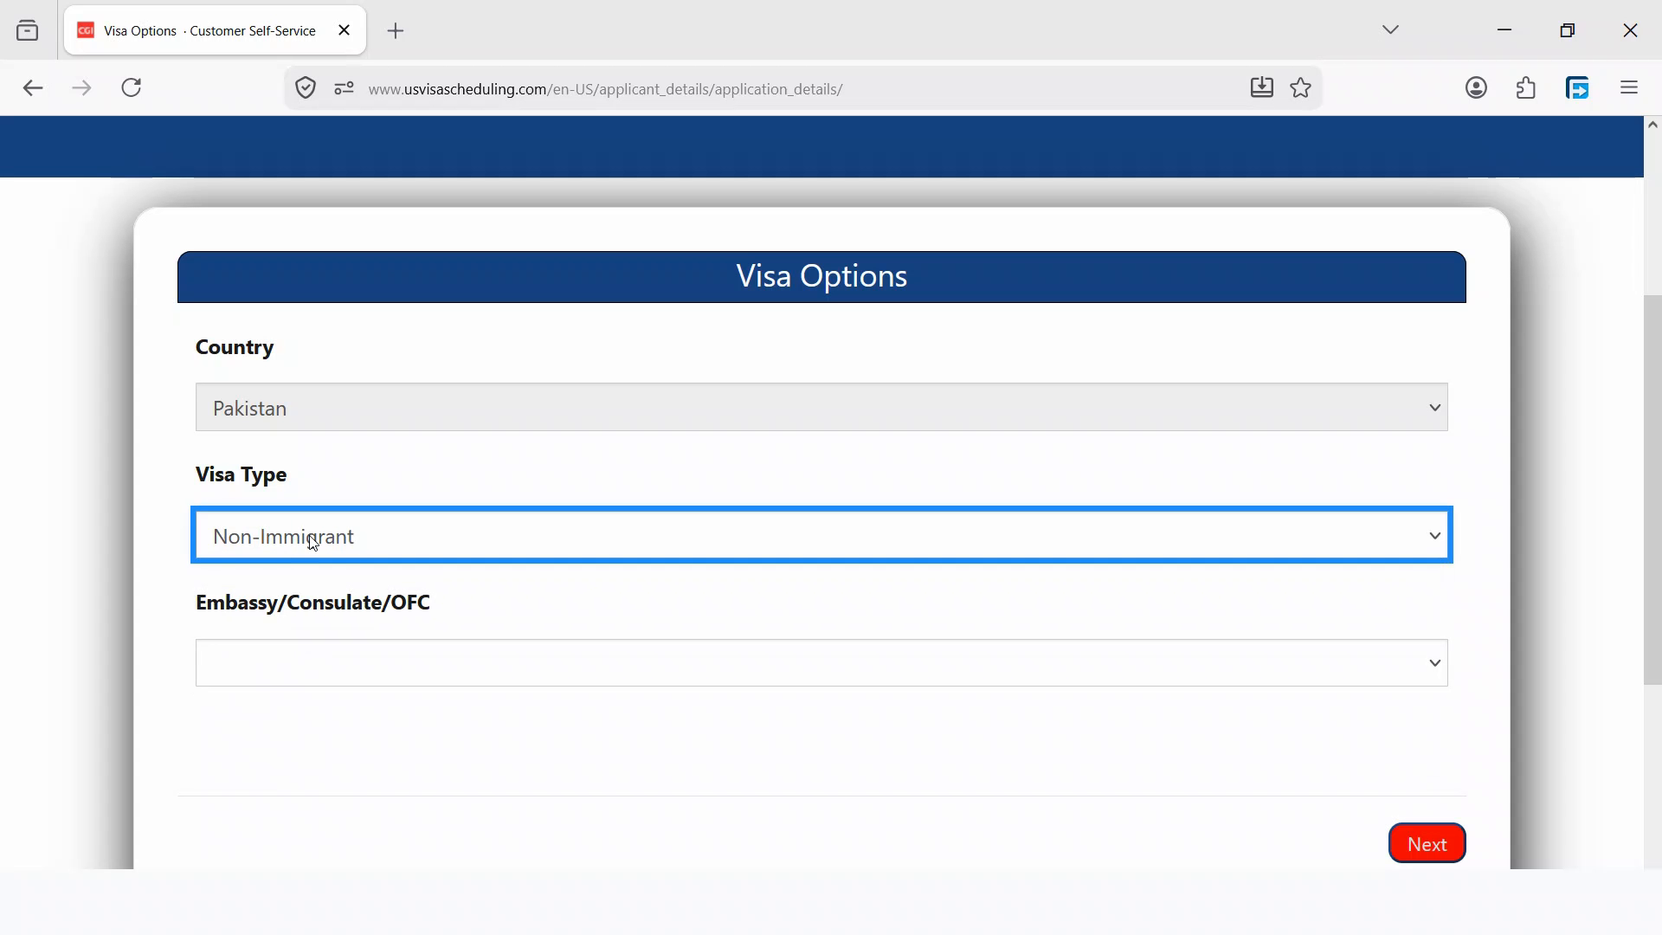
pyautogui.click(295, 667)
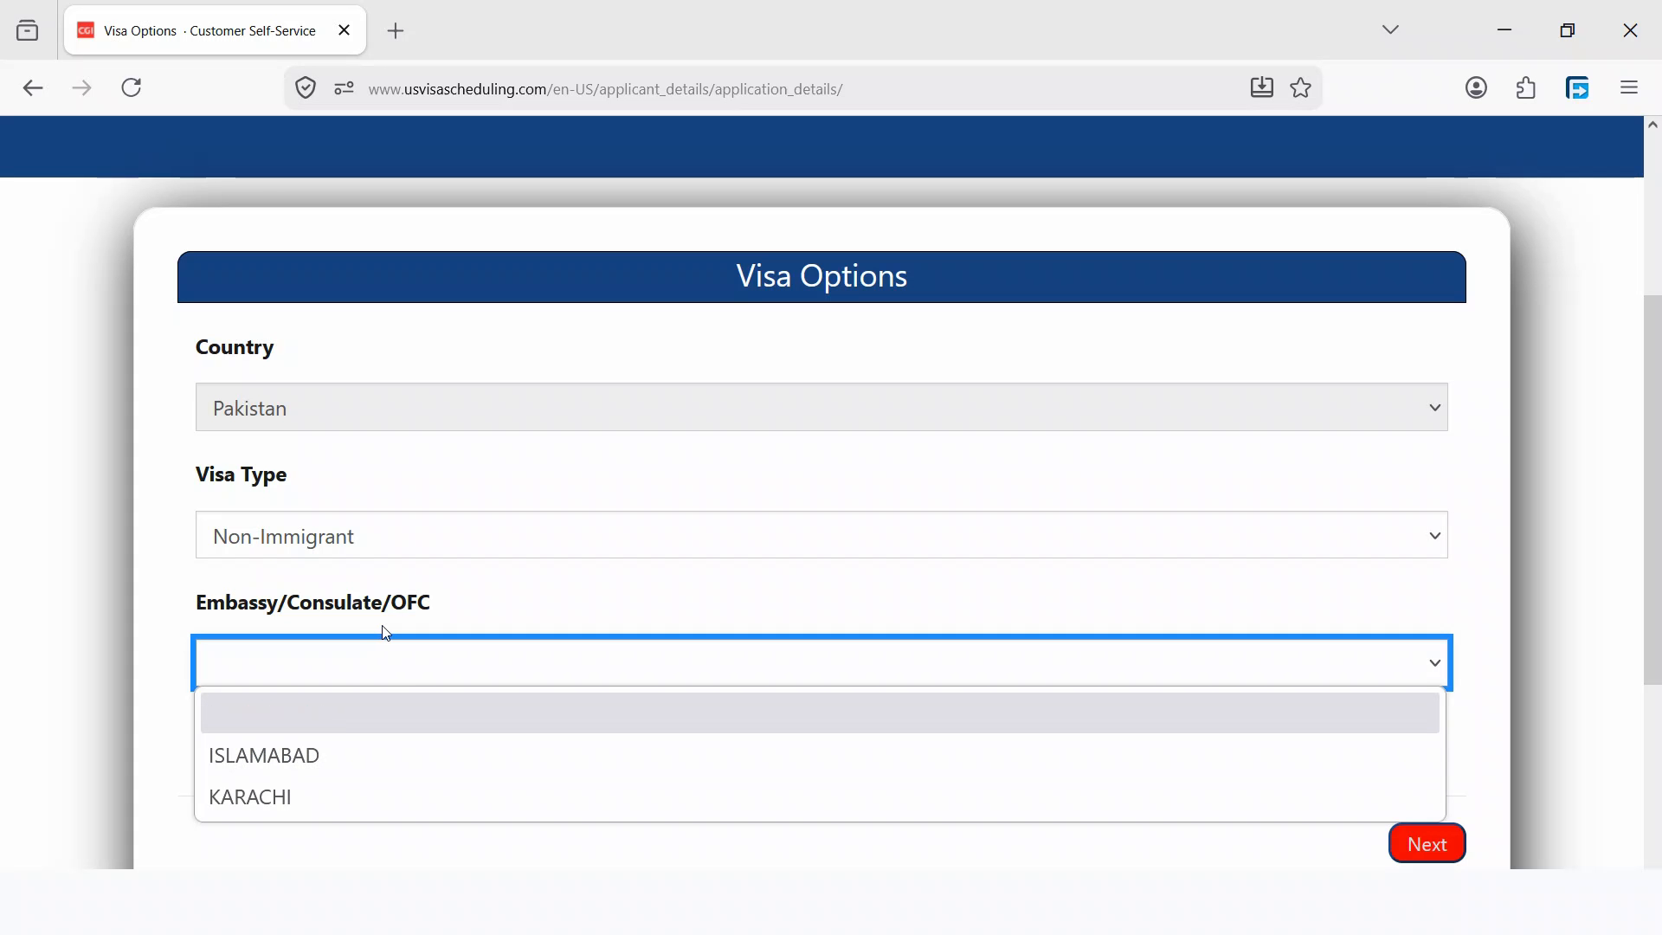
pyautogui.click(305, 754)
pyautogui.scroll(-2, 604, 655)
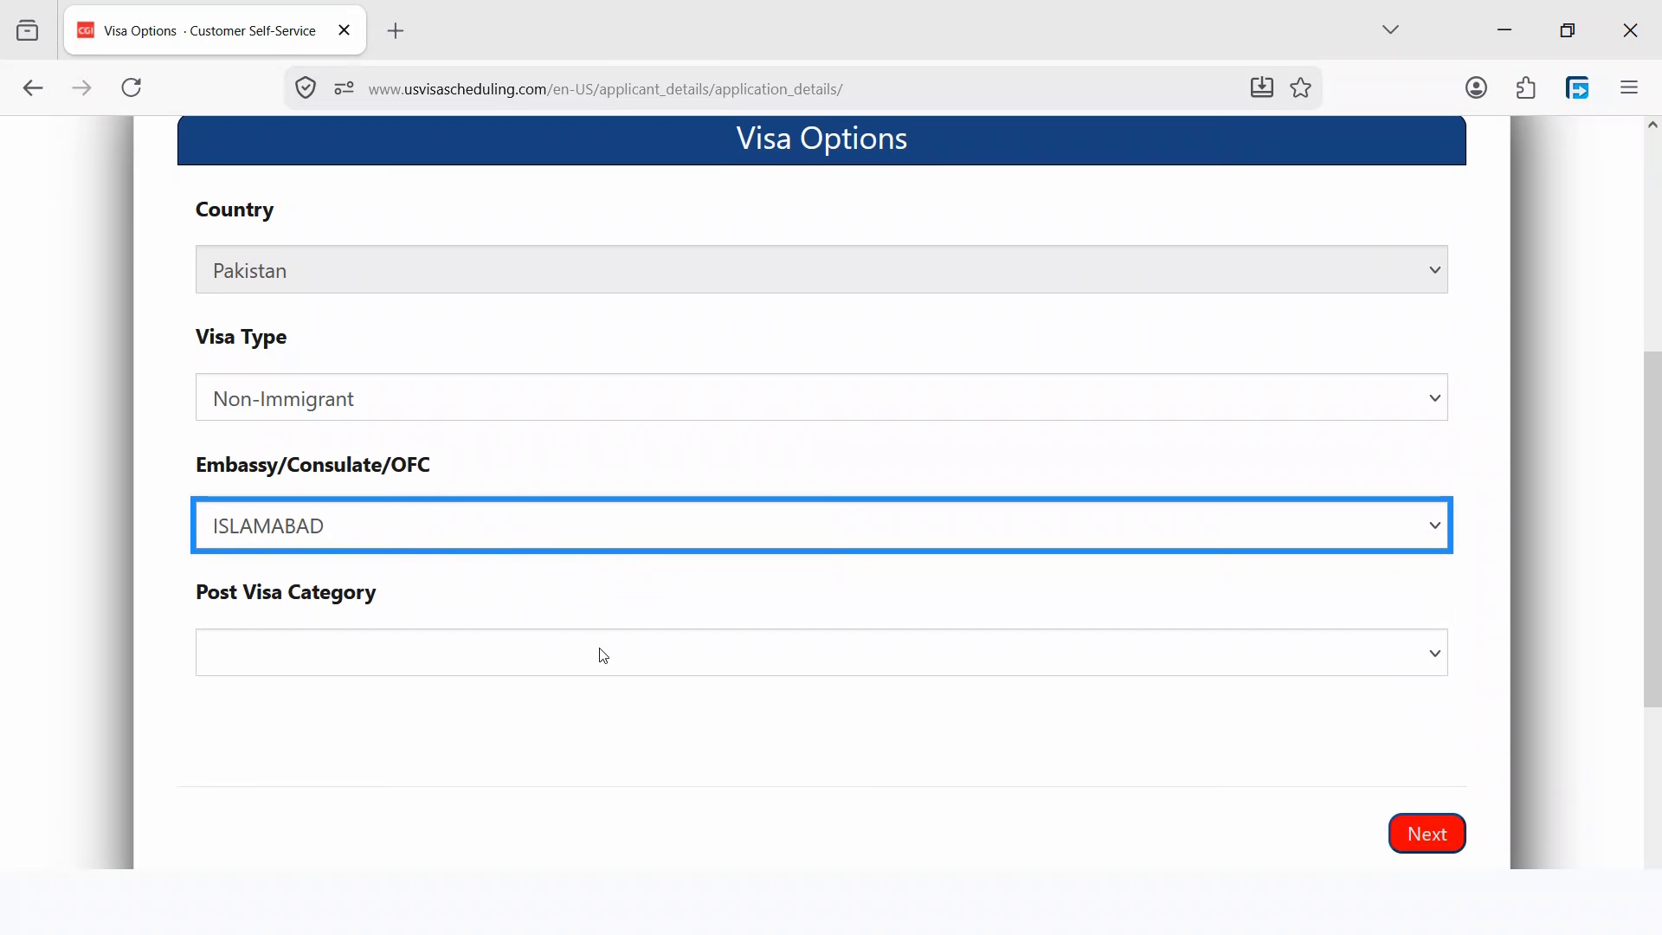
pyautogui.click(348, 655)
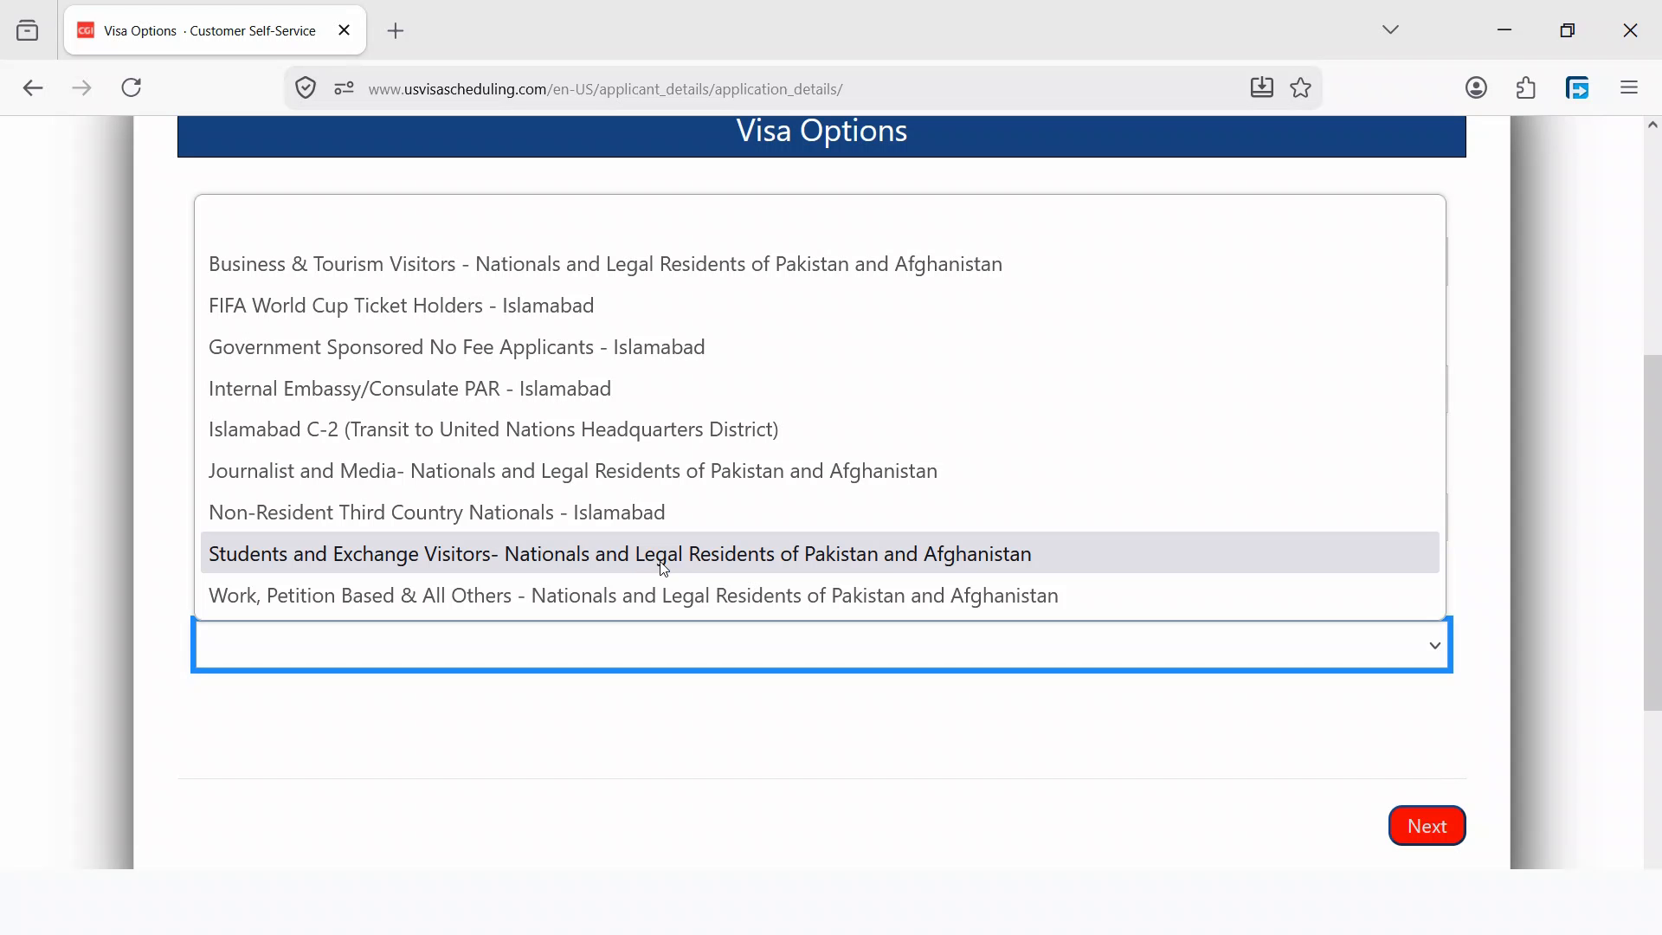
# - Choose the Students and Exchange Visitors category and set visa priority to Regular
pyautogui.click(460, 564)
pyautogui.scroll(-2, 453, 606)
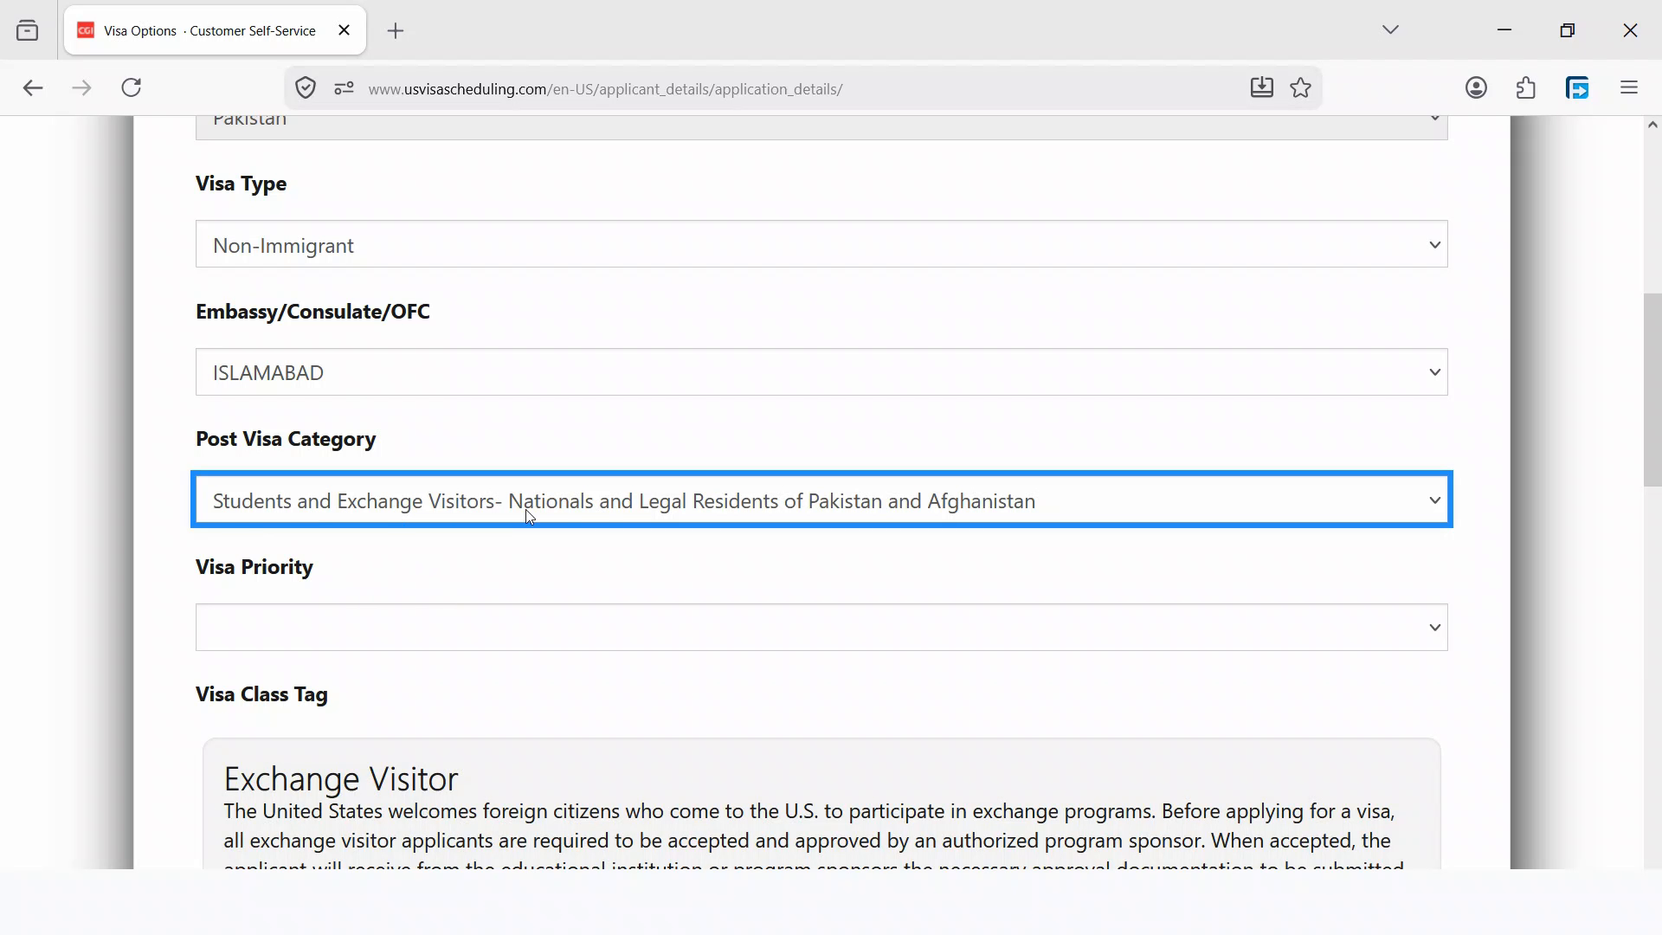
pyautogui.scroll(-2, 468, 507)
pyautogui.click(316, 493)
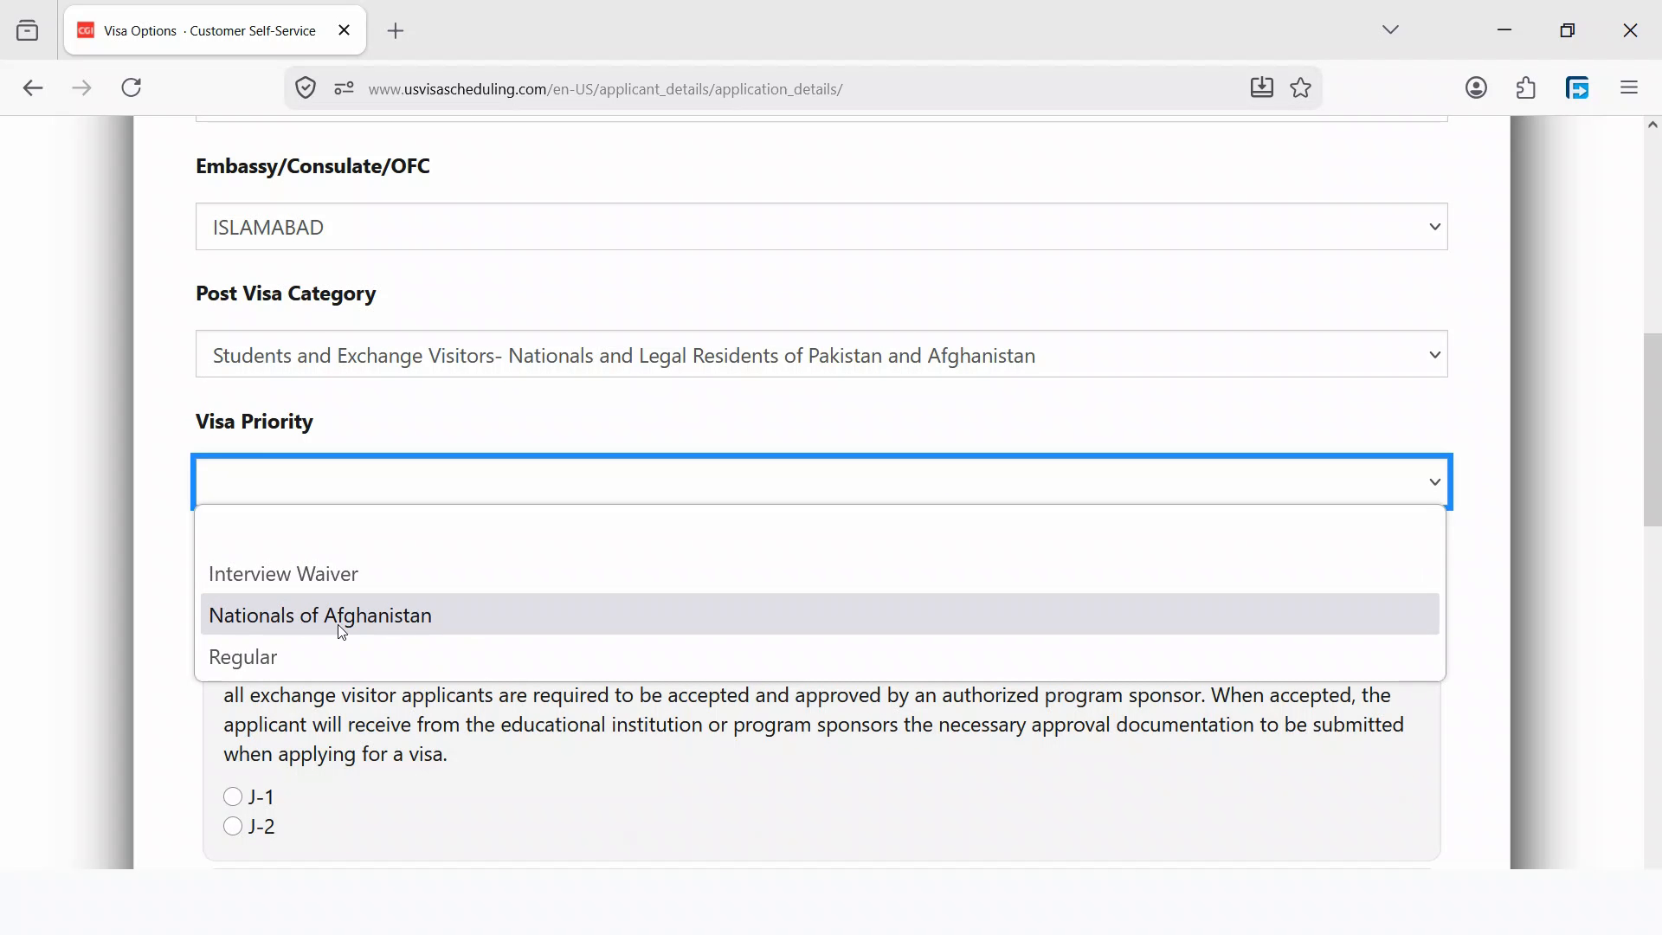
pyautogui.click(270, 659)
# - Select the F-1 student visa class and submit the visa options
pyautogui.scroll(-2, 483, 583)
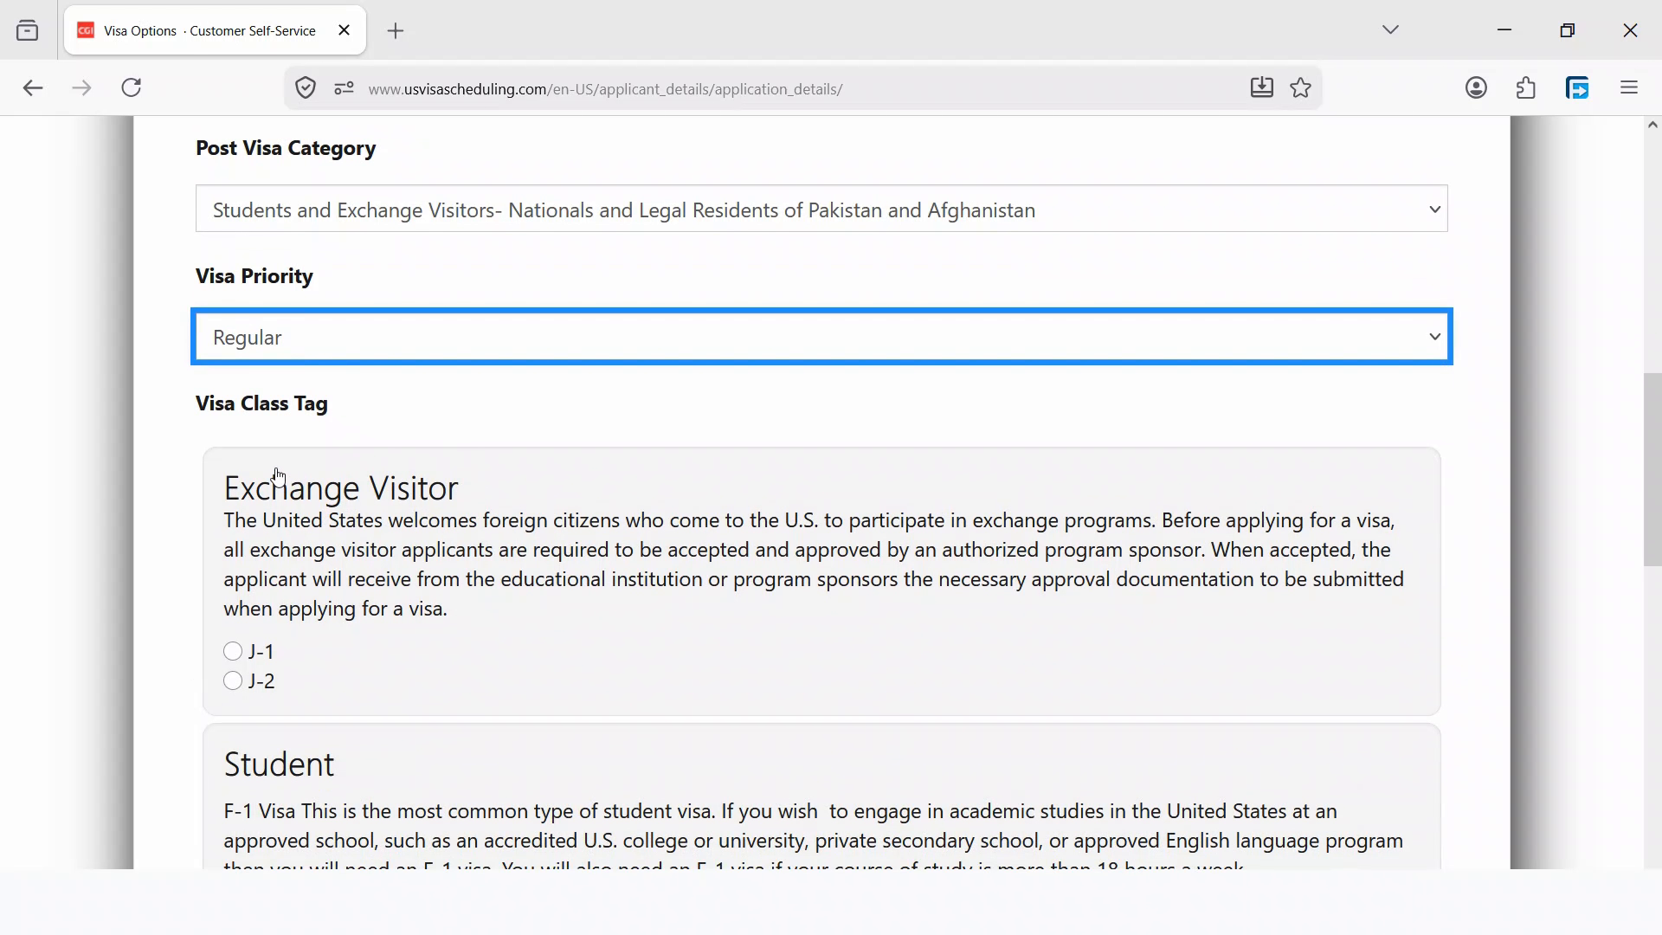
pyautogui.scroll(-2, 420, 545)
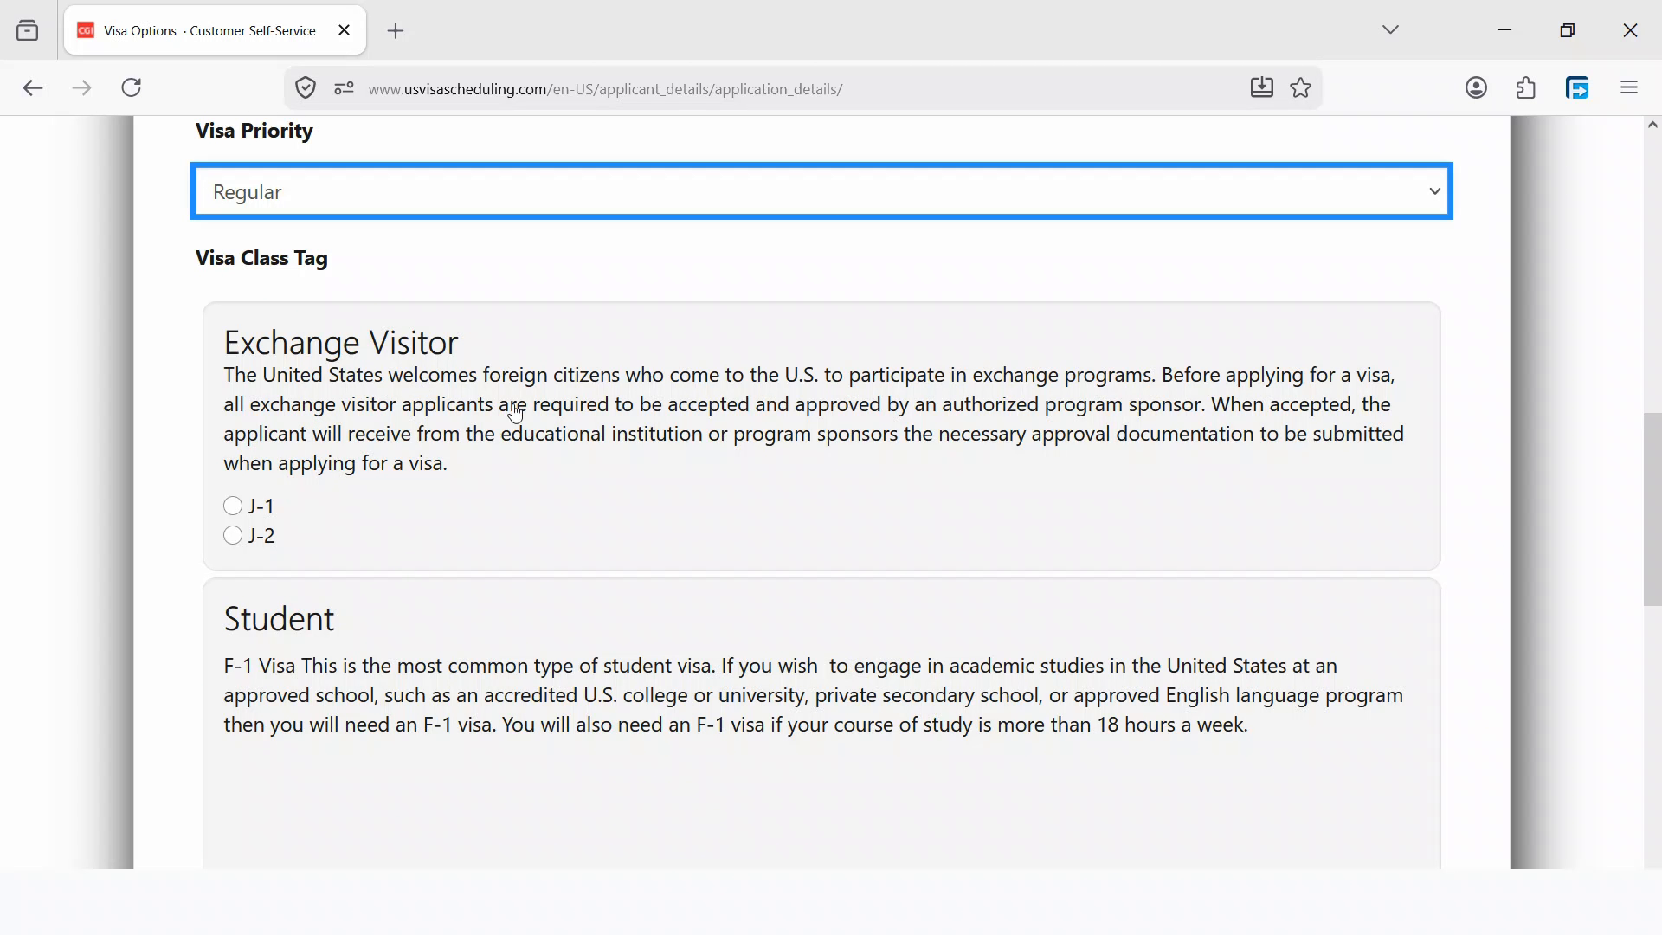
pyautogui.scroll(-2, 438, 433)
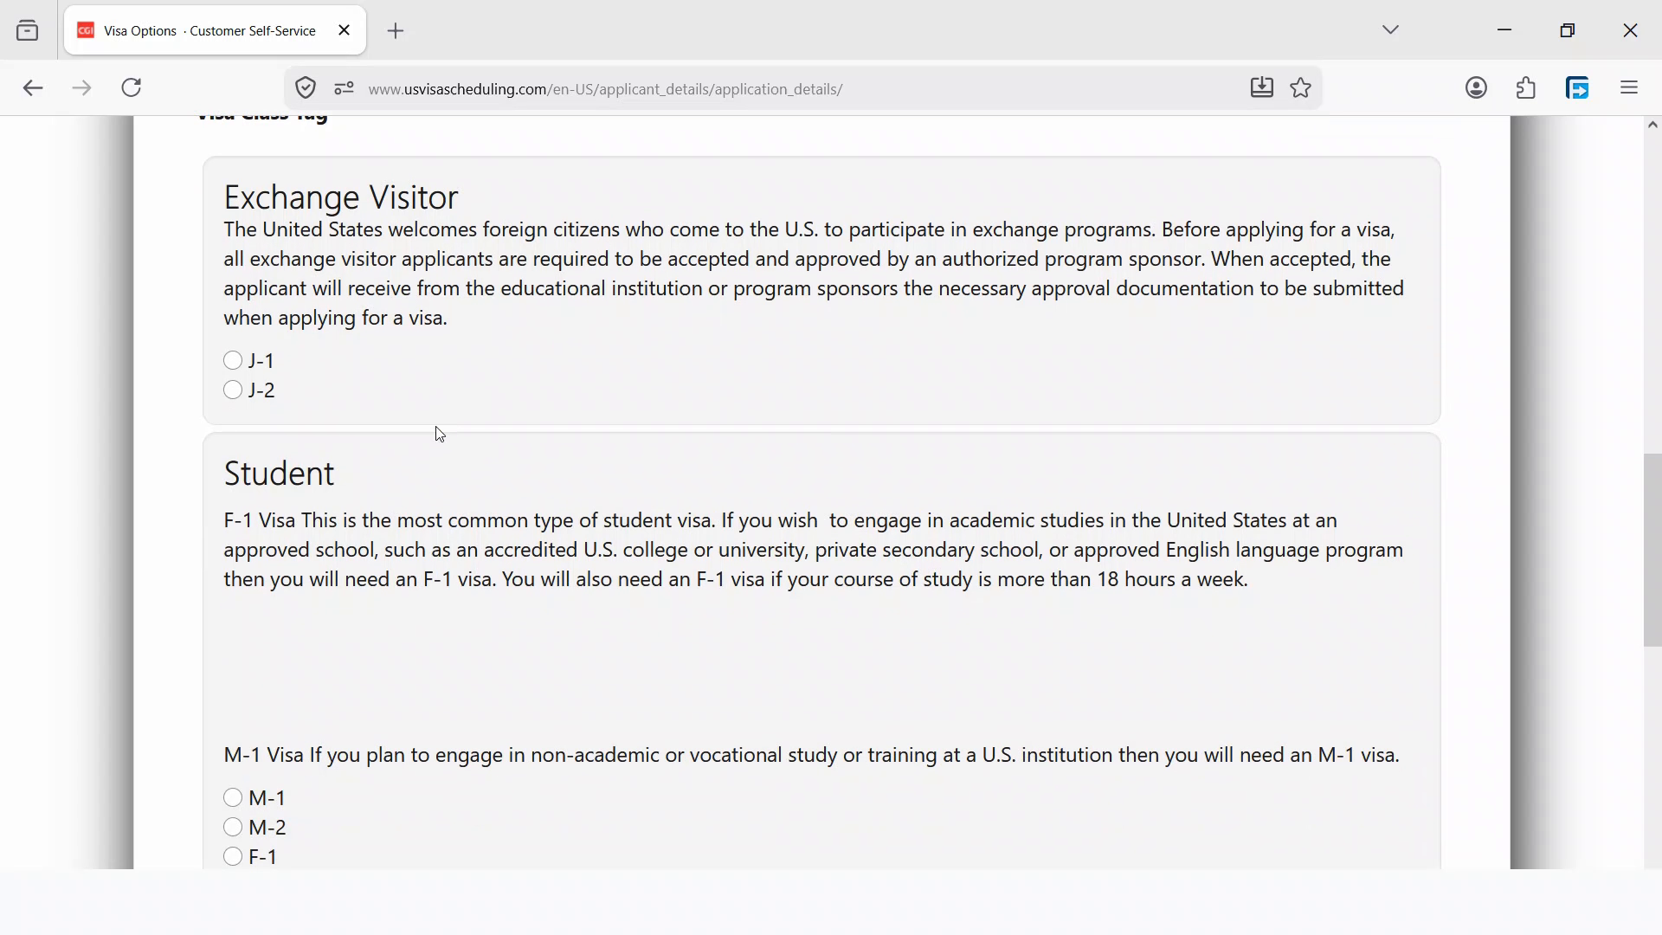
pyautogui.scroll(-2, 299, 495)
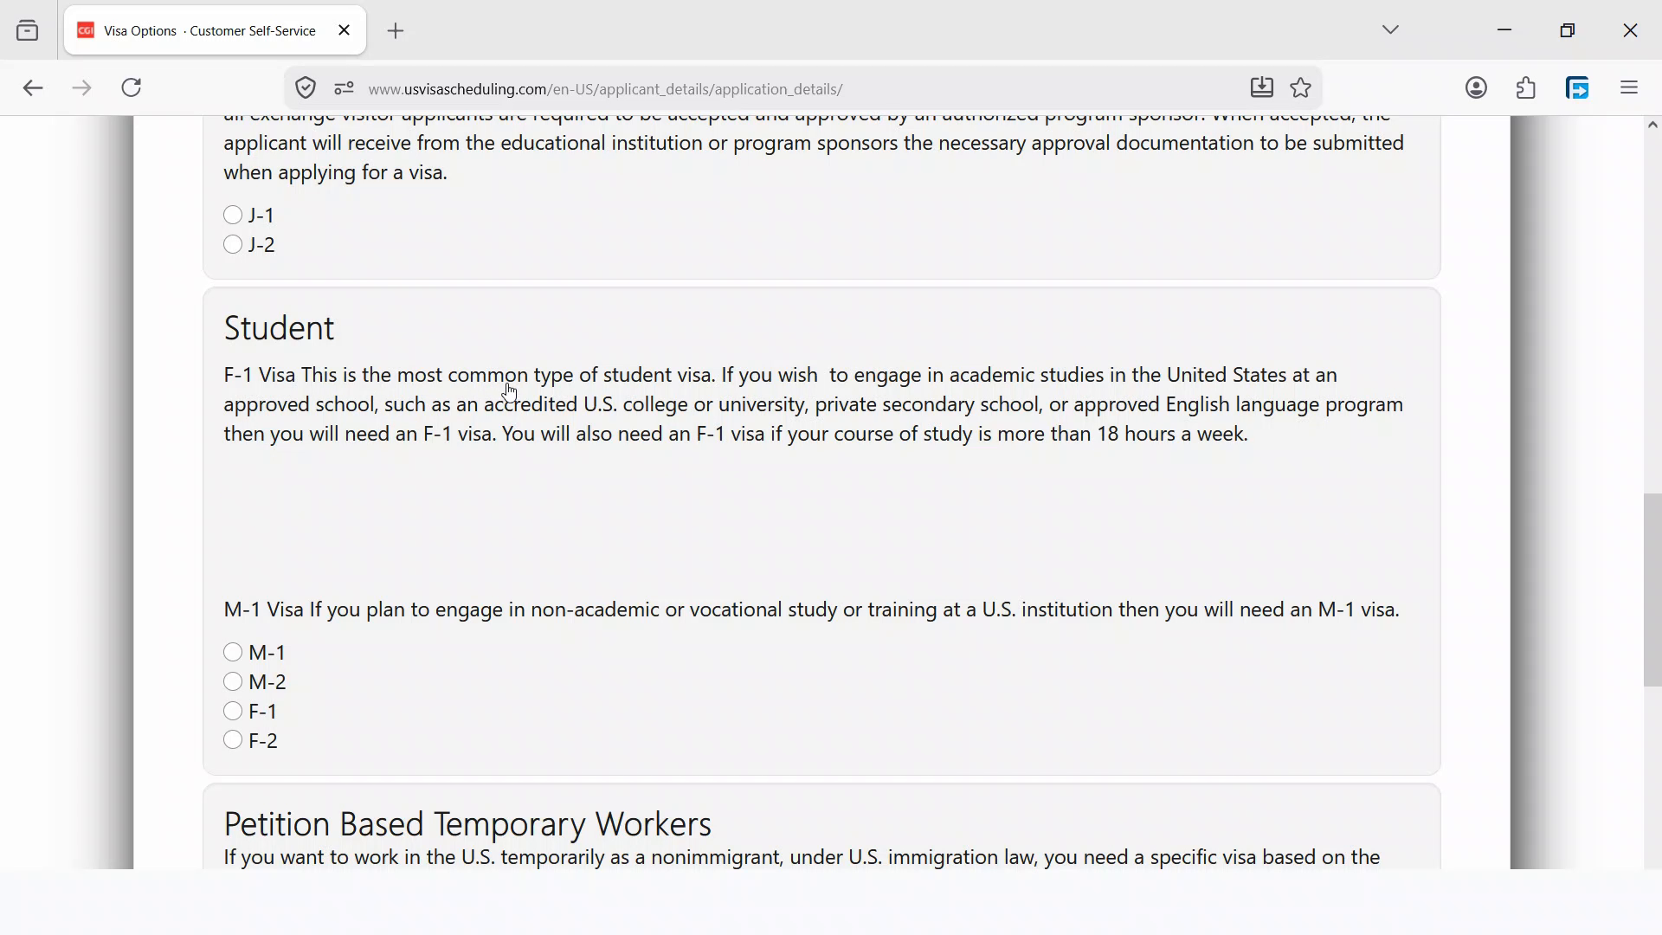
pyautogui.scroll(-4, 545, 506)
pyautogui.scroll(2, 457, 505)
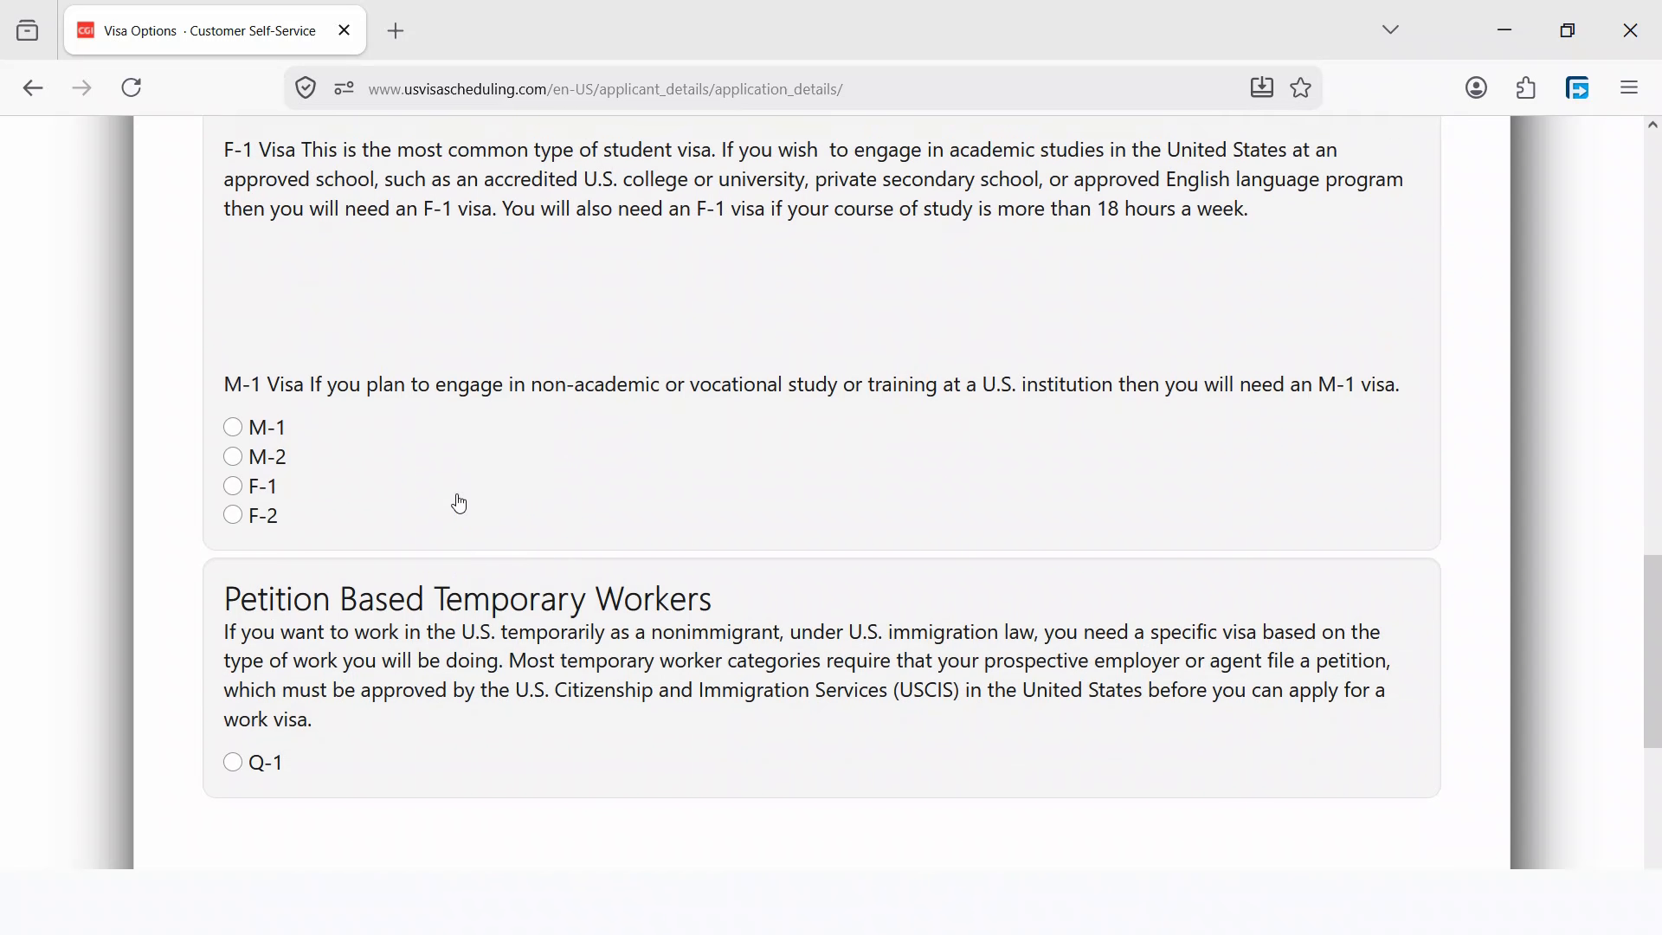
pyautogui.click(234, 568)
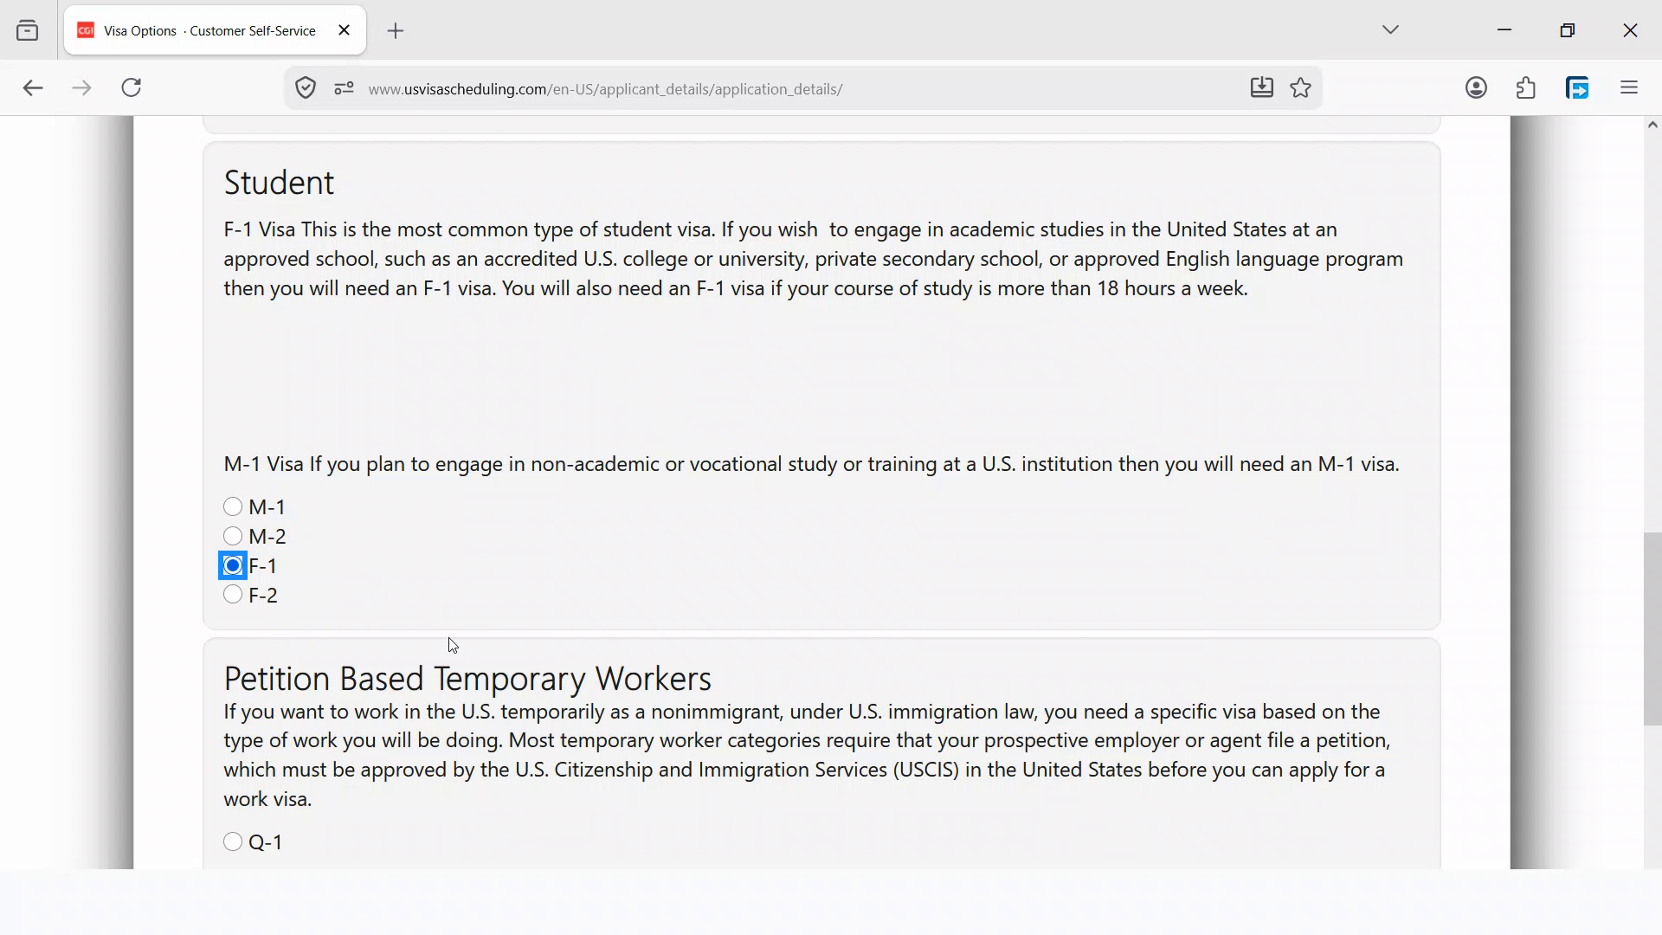
pyautogui.scroll(-2, 446, 645)
pyautogui.scroll(2, 380, 576)
pyautogui.scroll(2, 364, 480)
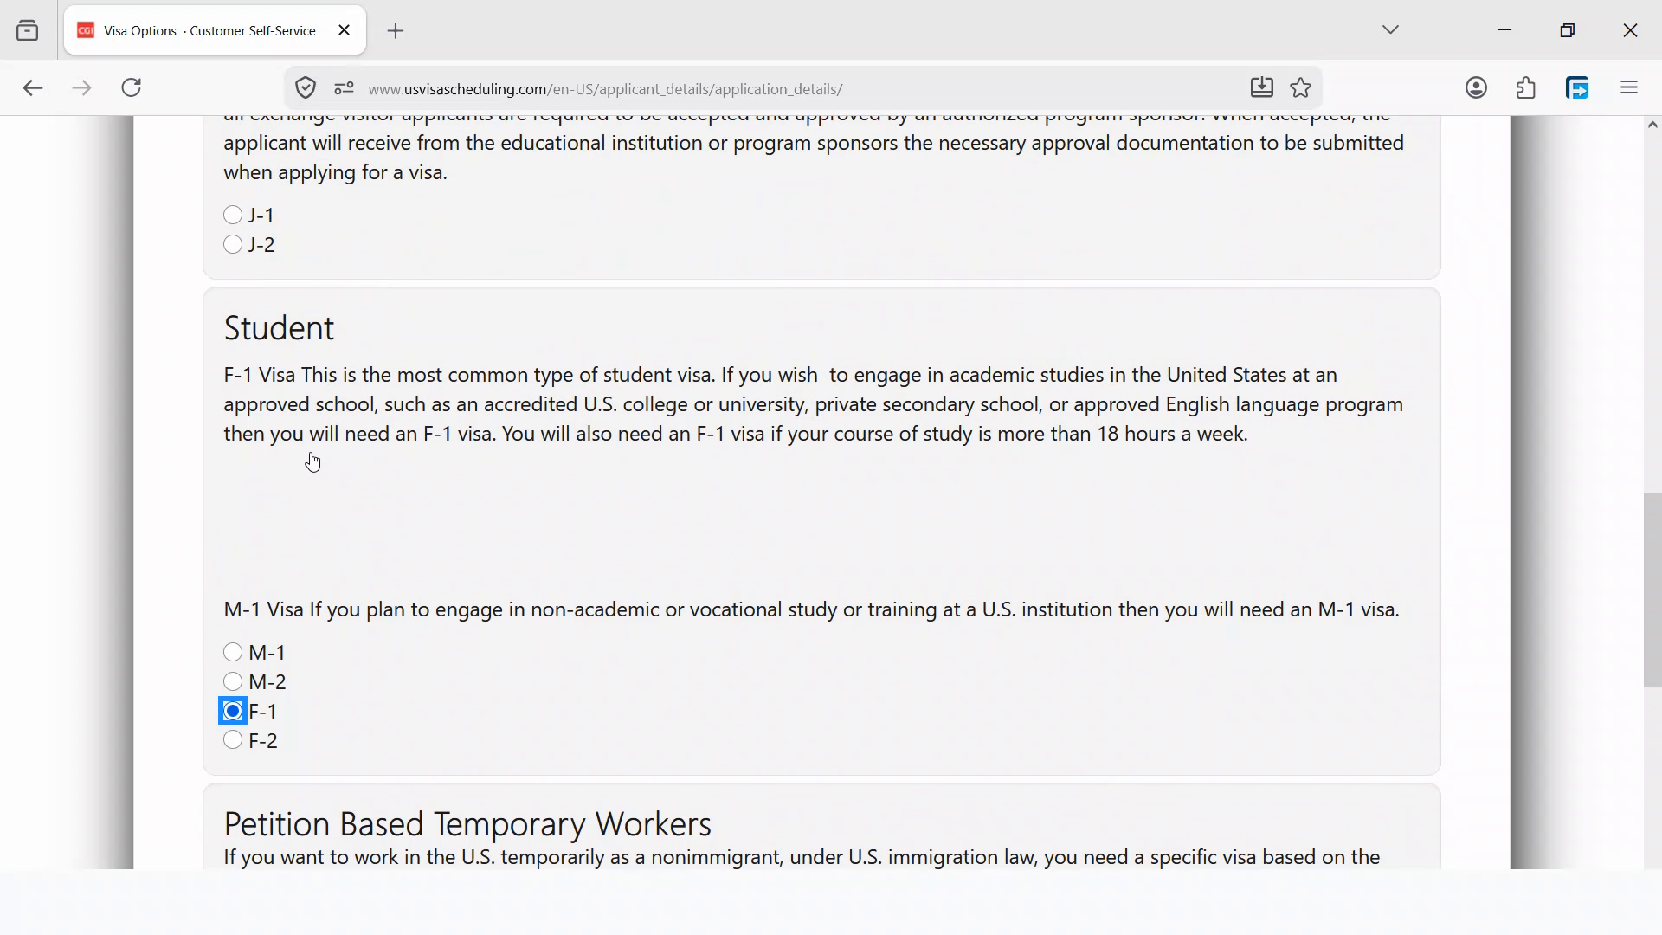
pyautogui.scroll(-6, 313, 546)
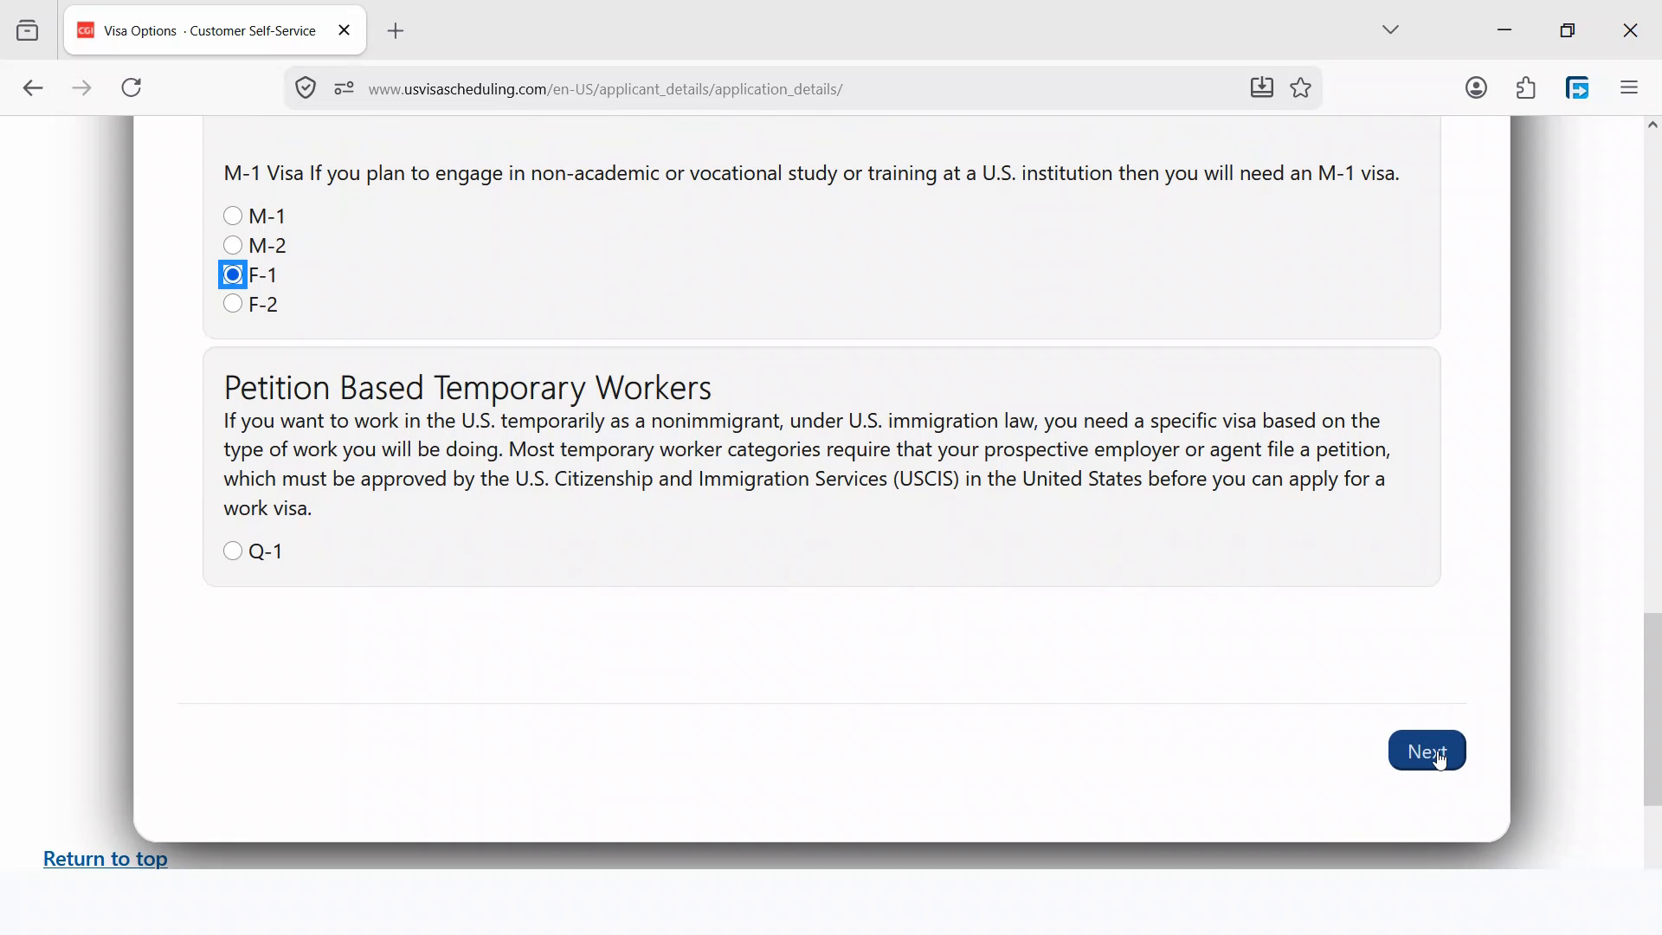
pyautogui.click(1425, 753)
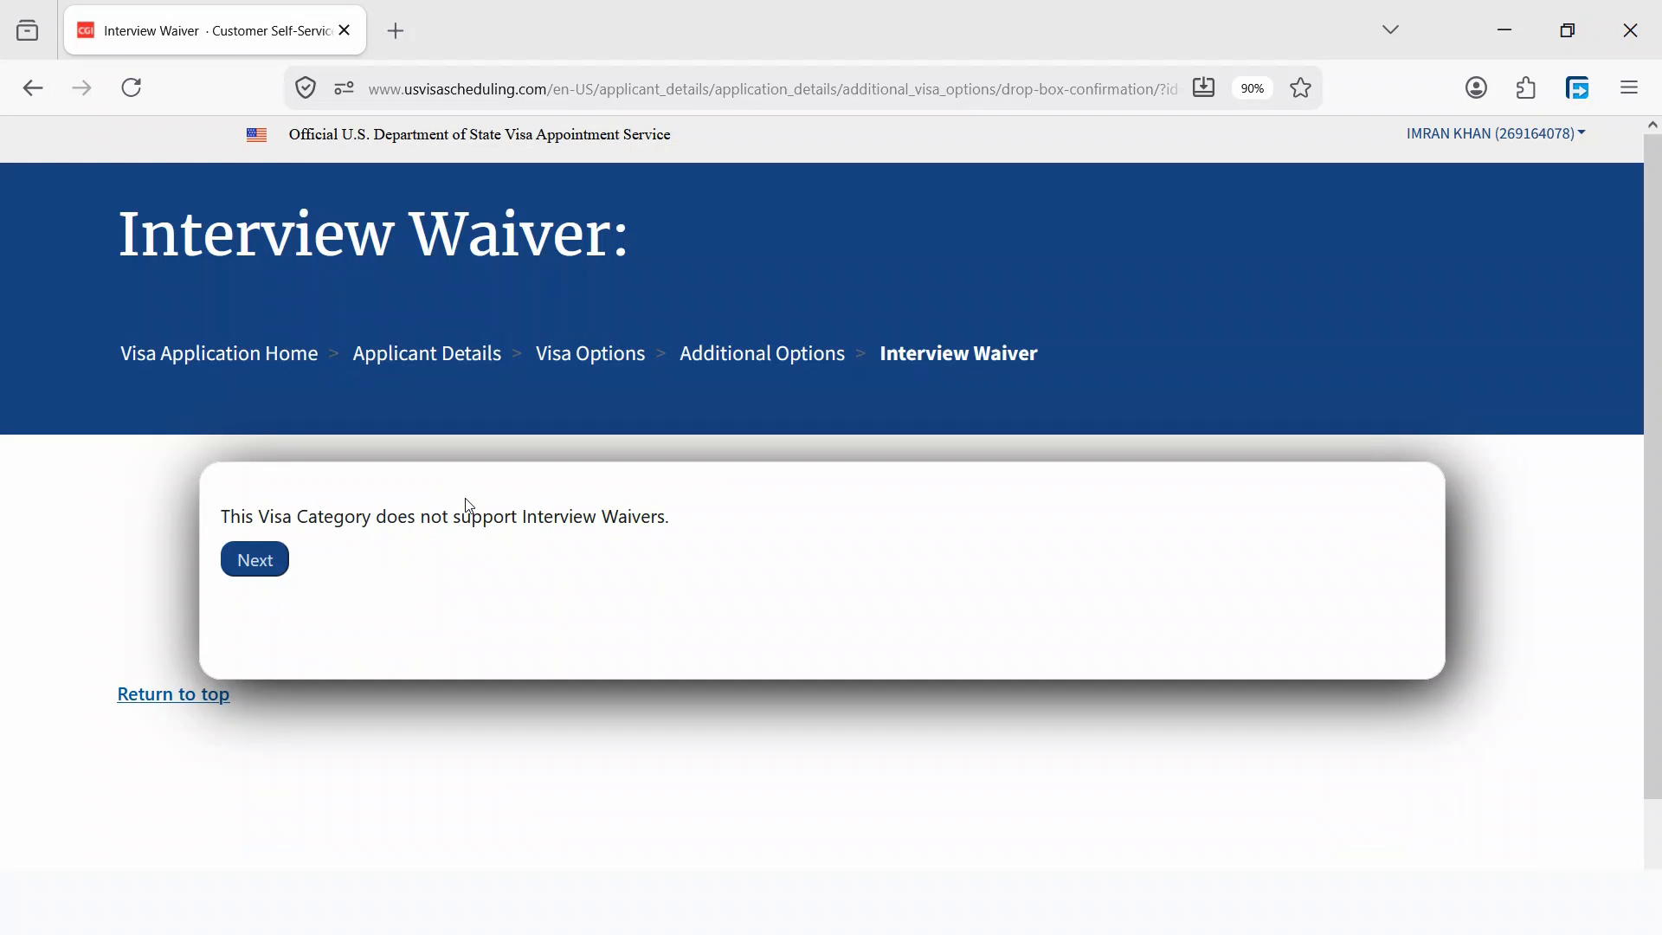
# - Zoom out, then continue past Interview Waiver and Manage Dependents without adding dependents
pyautogui.hotkey('ctrl', '-')
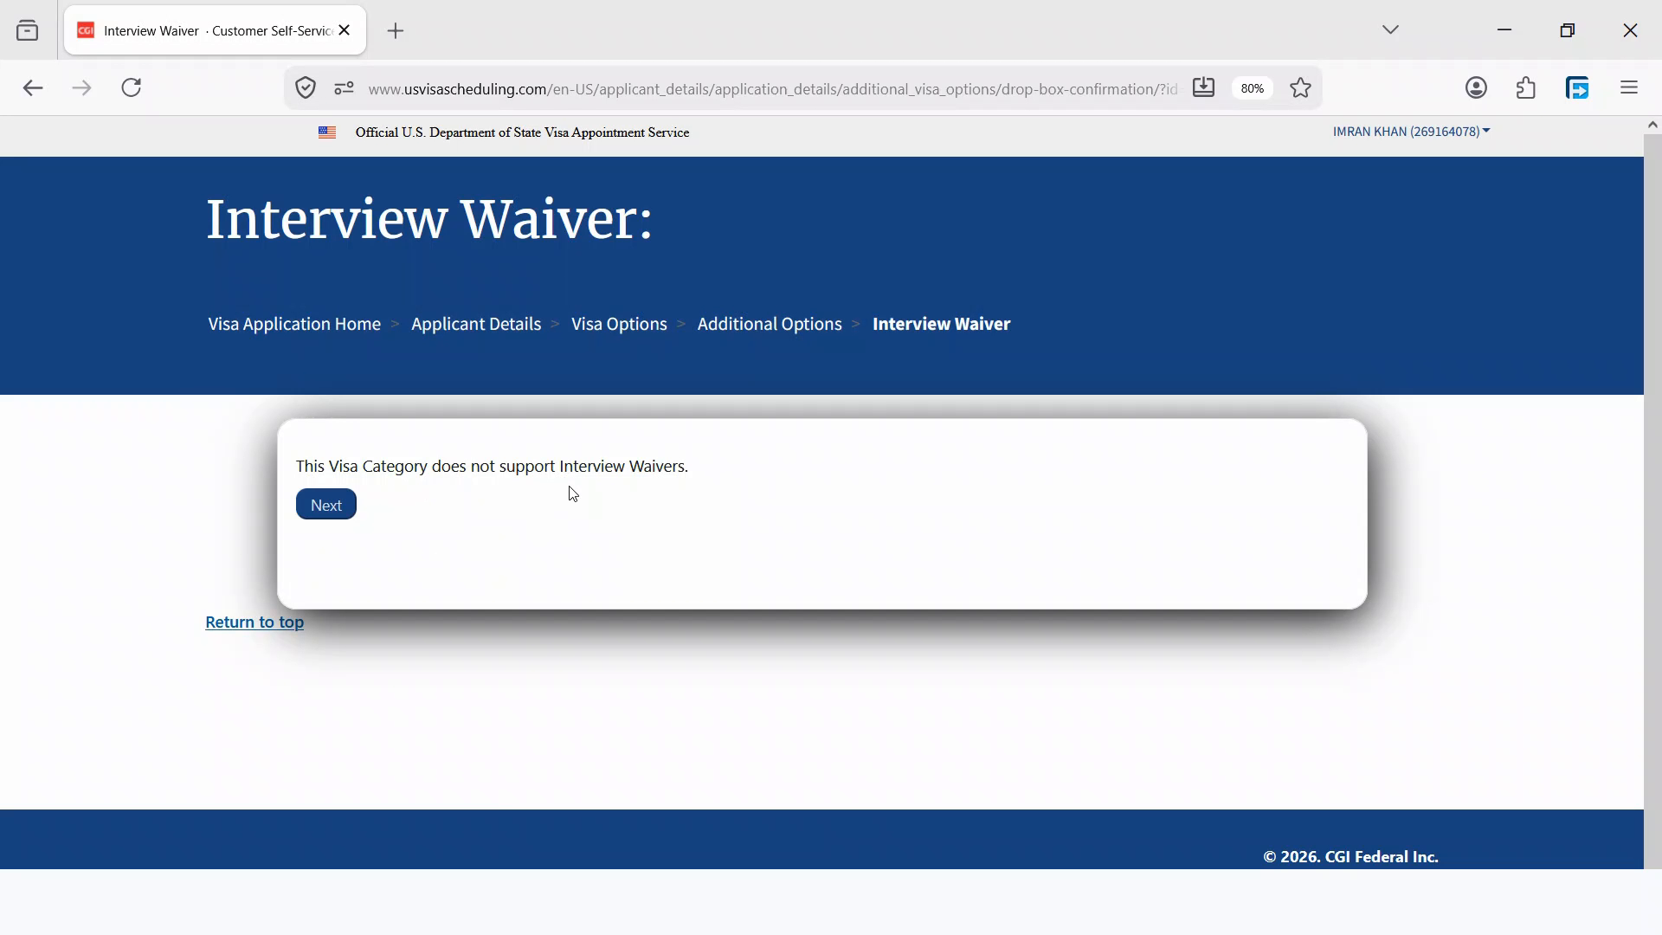
pyautogui.click(328, 511)
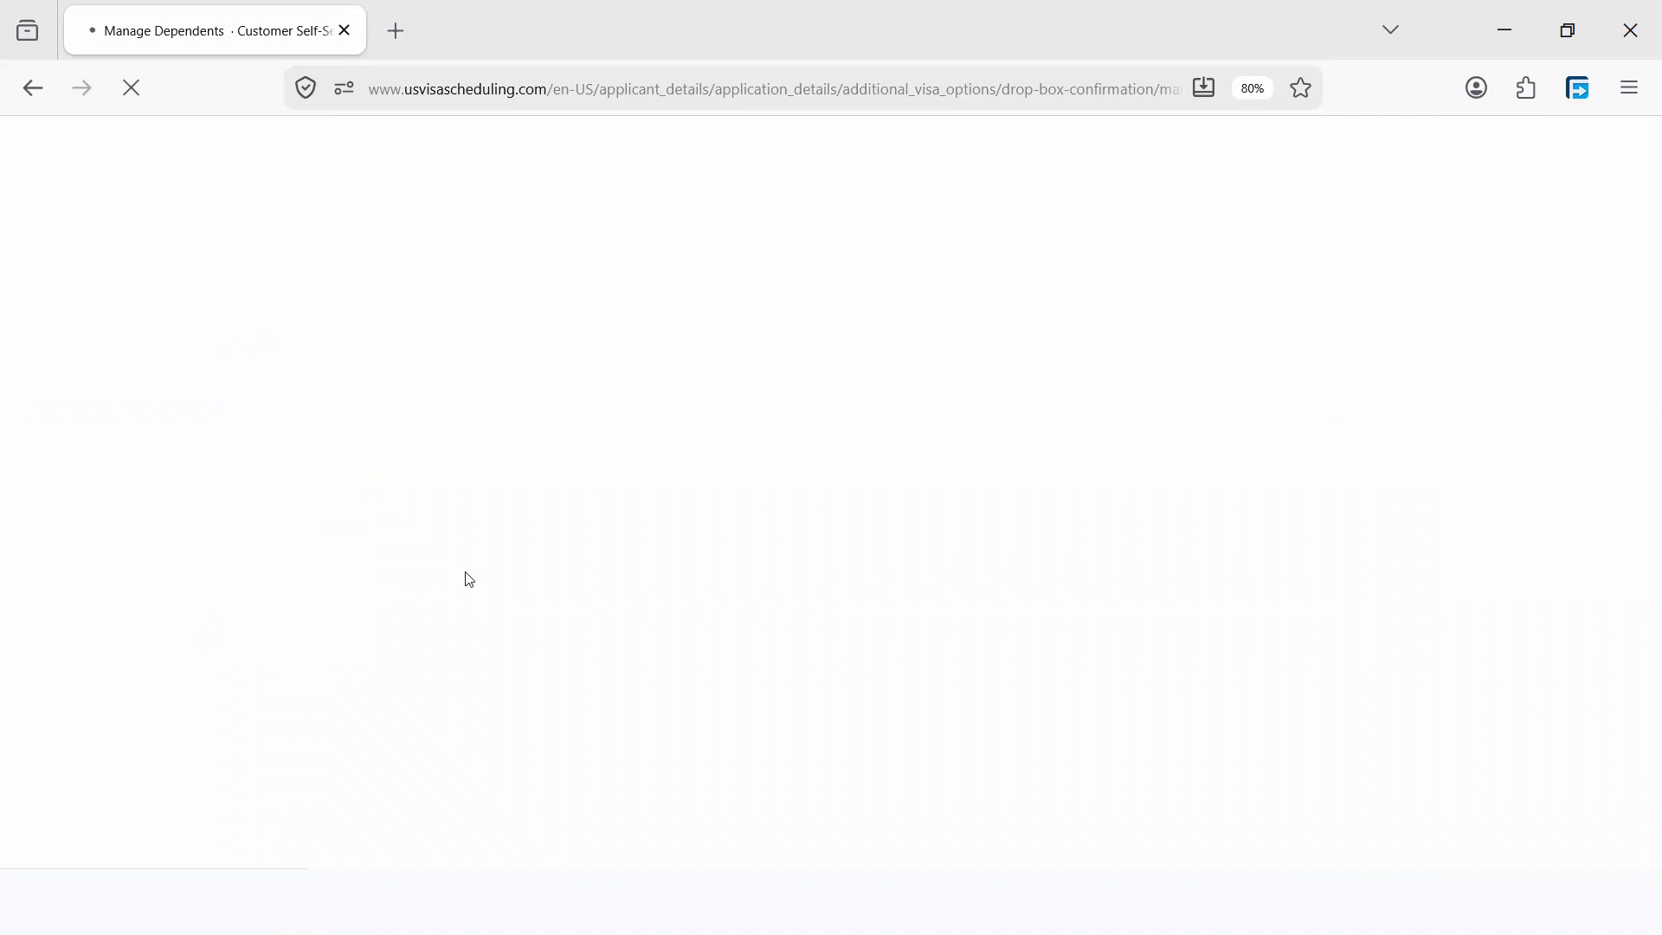
pyautogui.scroll(-2, 563, 597)
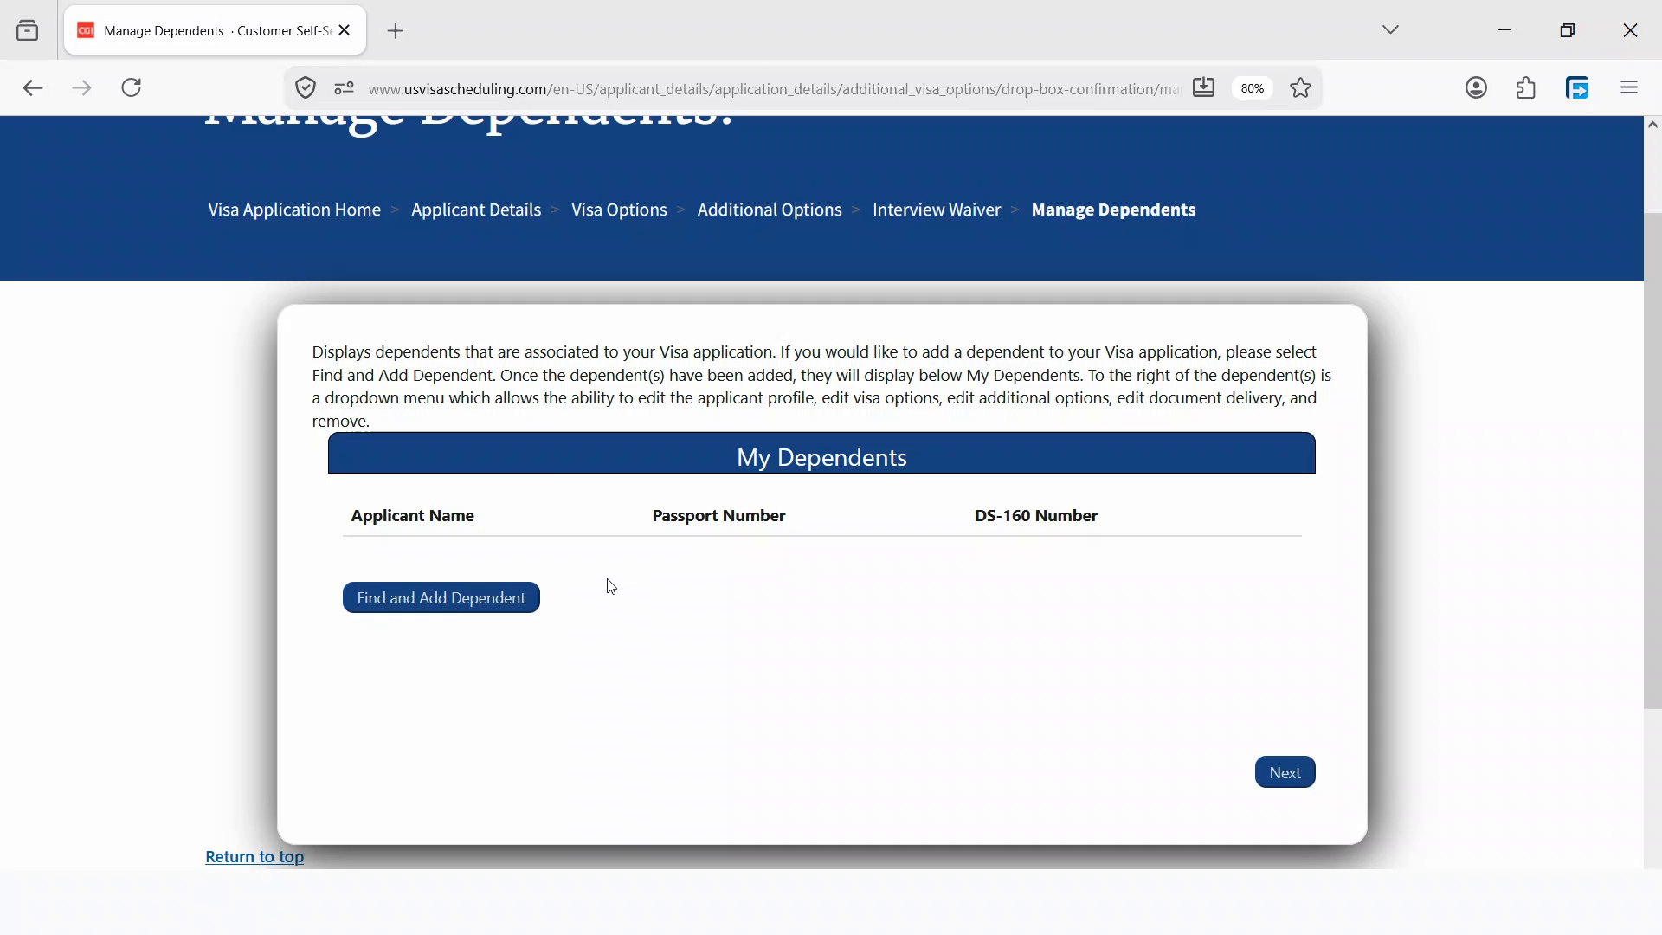
pyautogui.click(1285, 773)
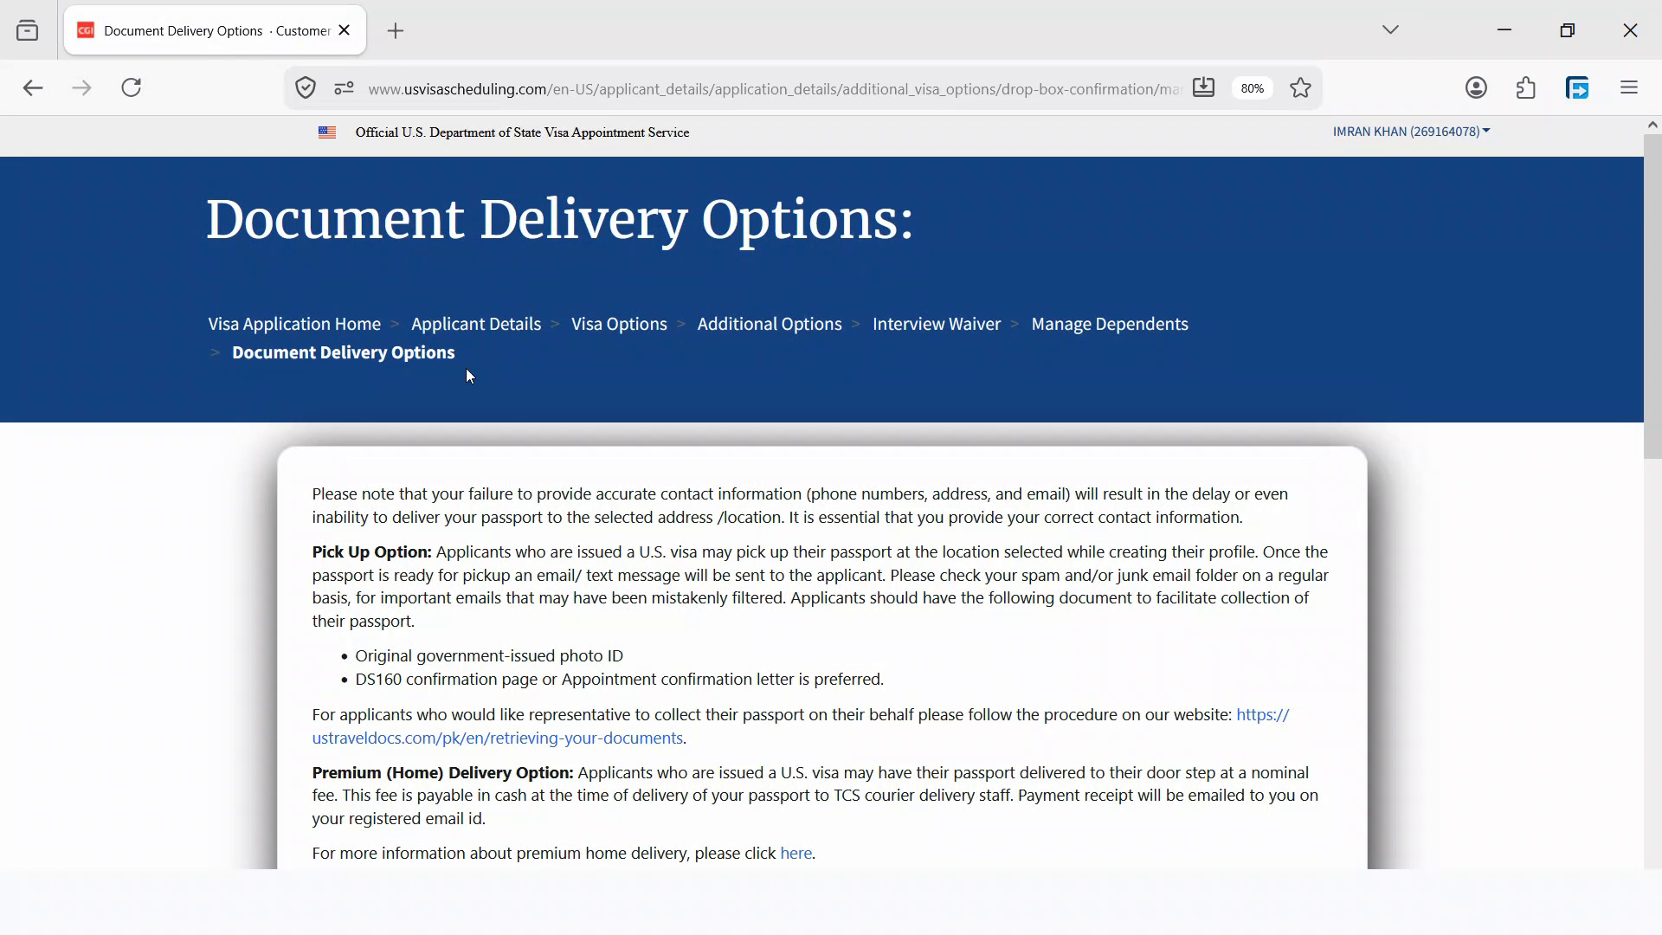
# - Choose in-person Pick Up at AEG Islamabad for passport delivery and submit
pyautogui.scroll(-8, 671, 540)
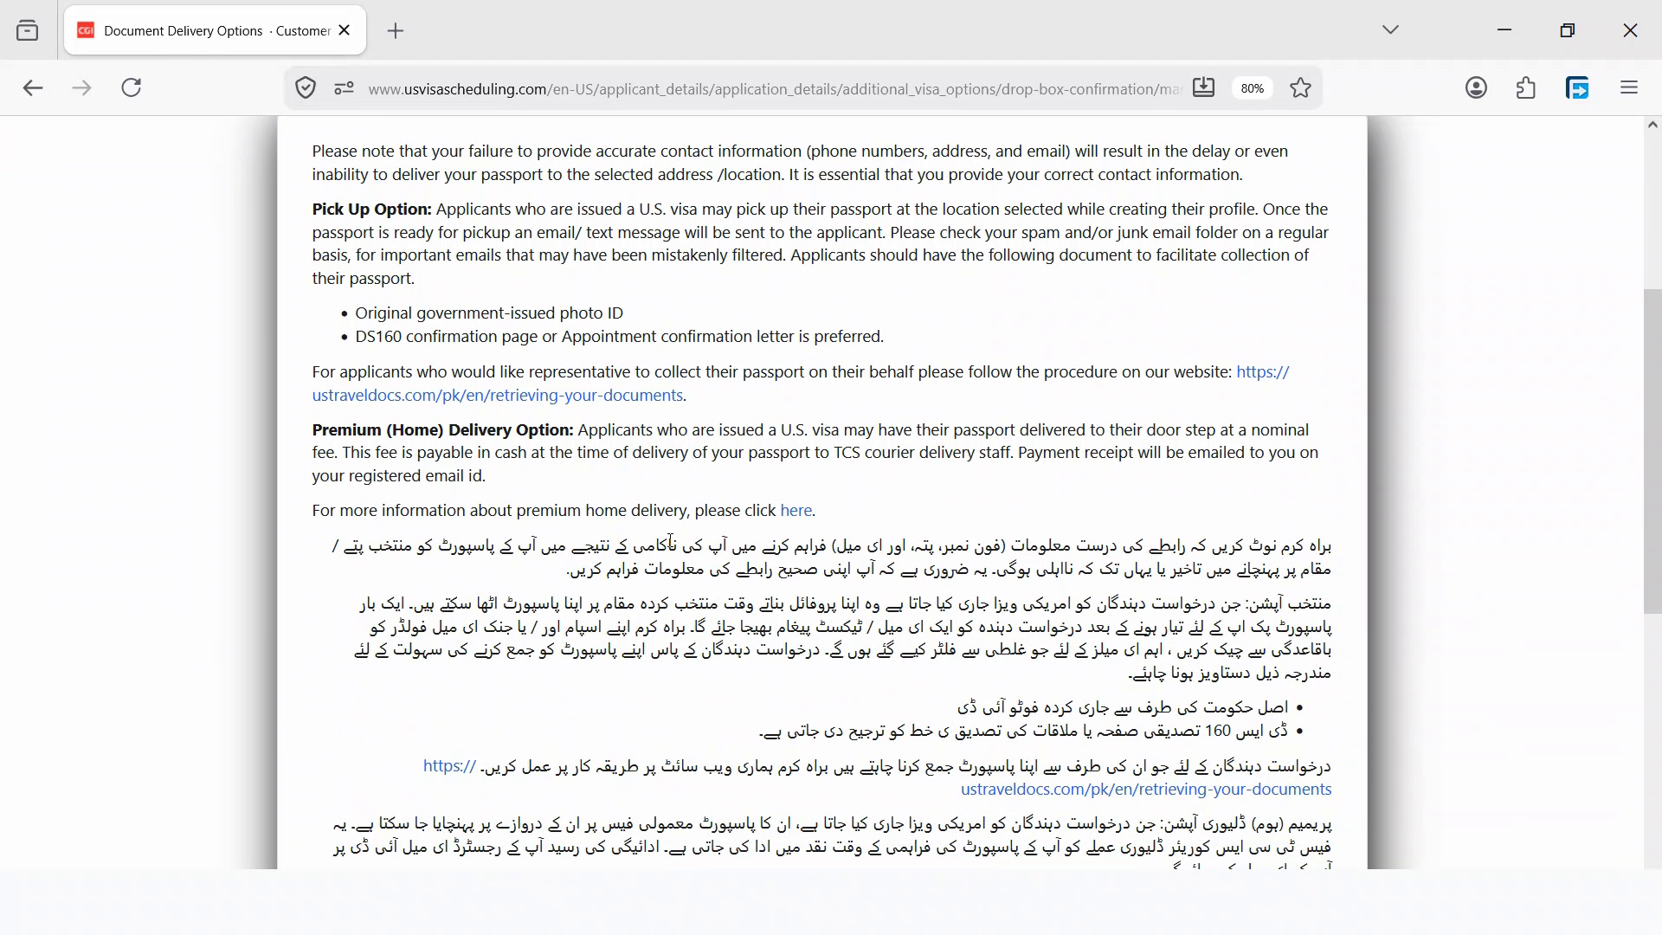
pyautogui.scroll(-1, 673, 549)
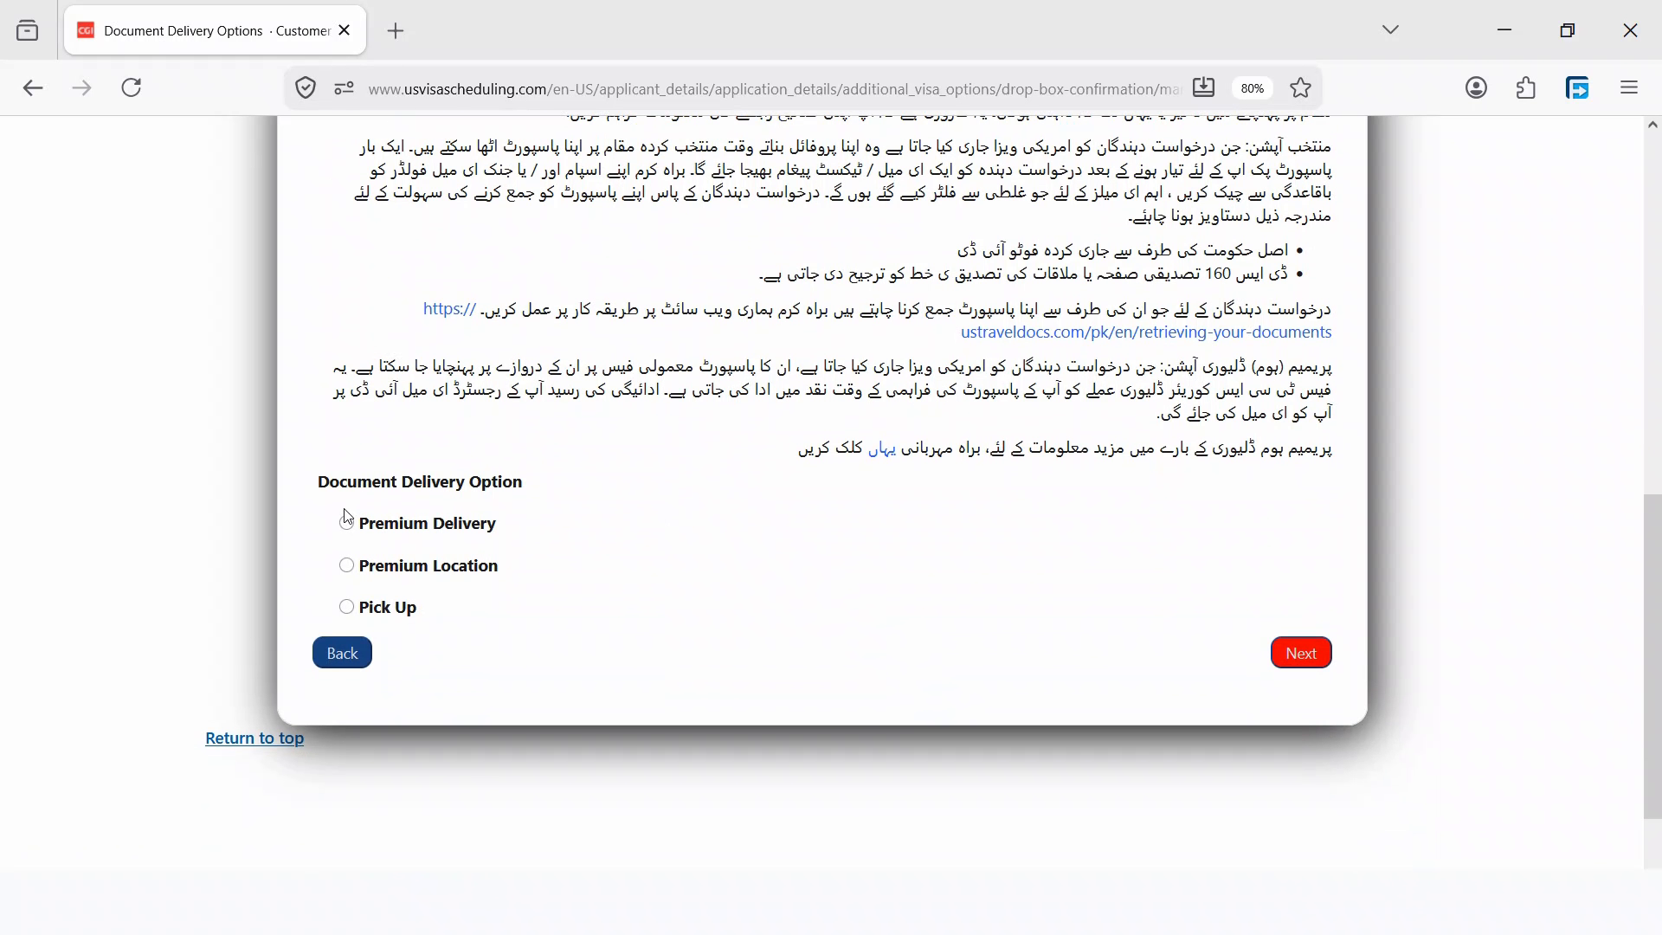
pyautogui.scroll(2, 851, 477)
pyautogui.scroll(-1, 557, 568)
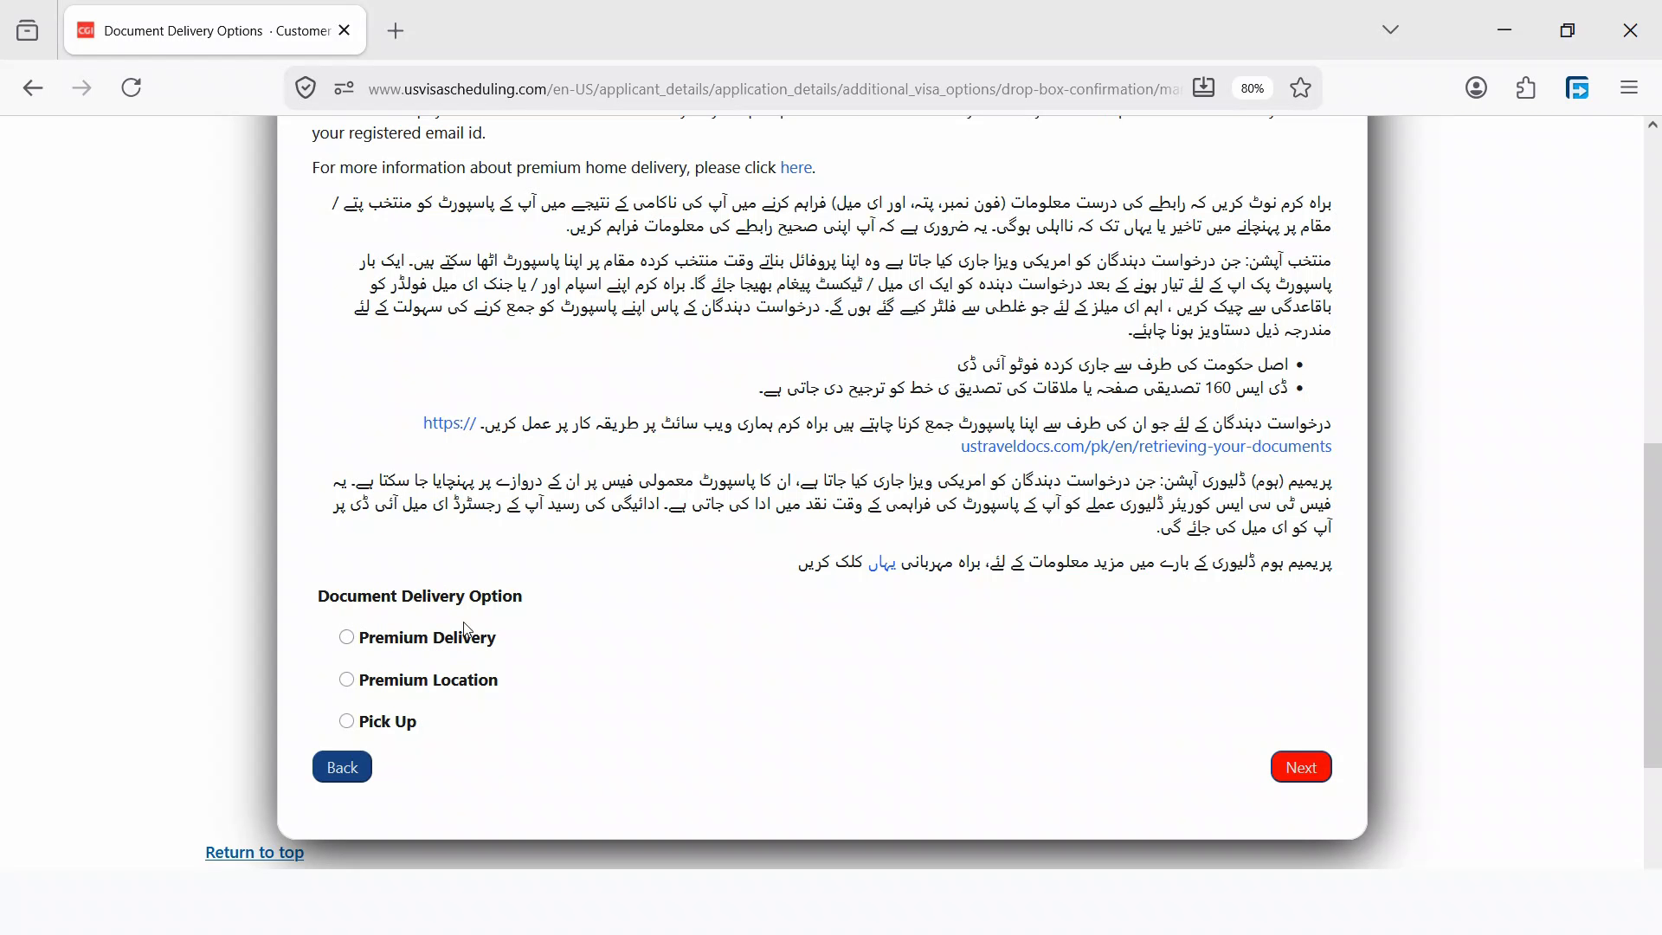
pyautogui.click(347, 722)
pyautogui.scroll(-1, 541, 701)
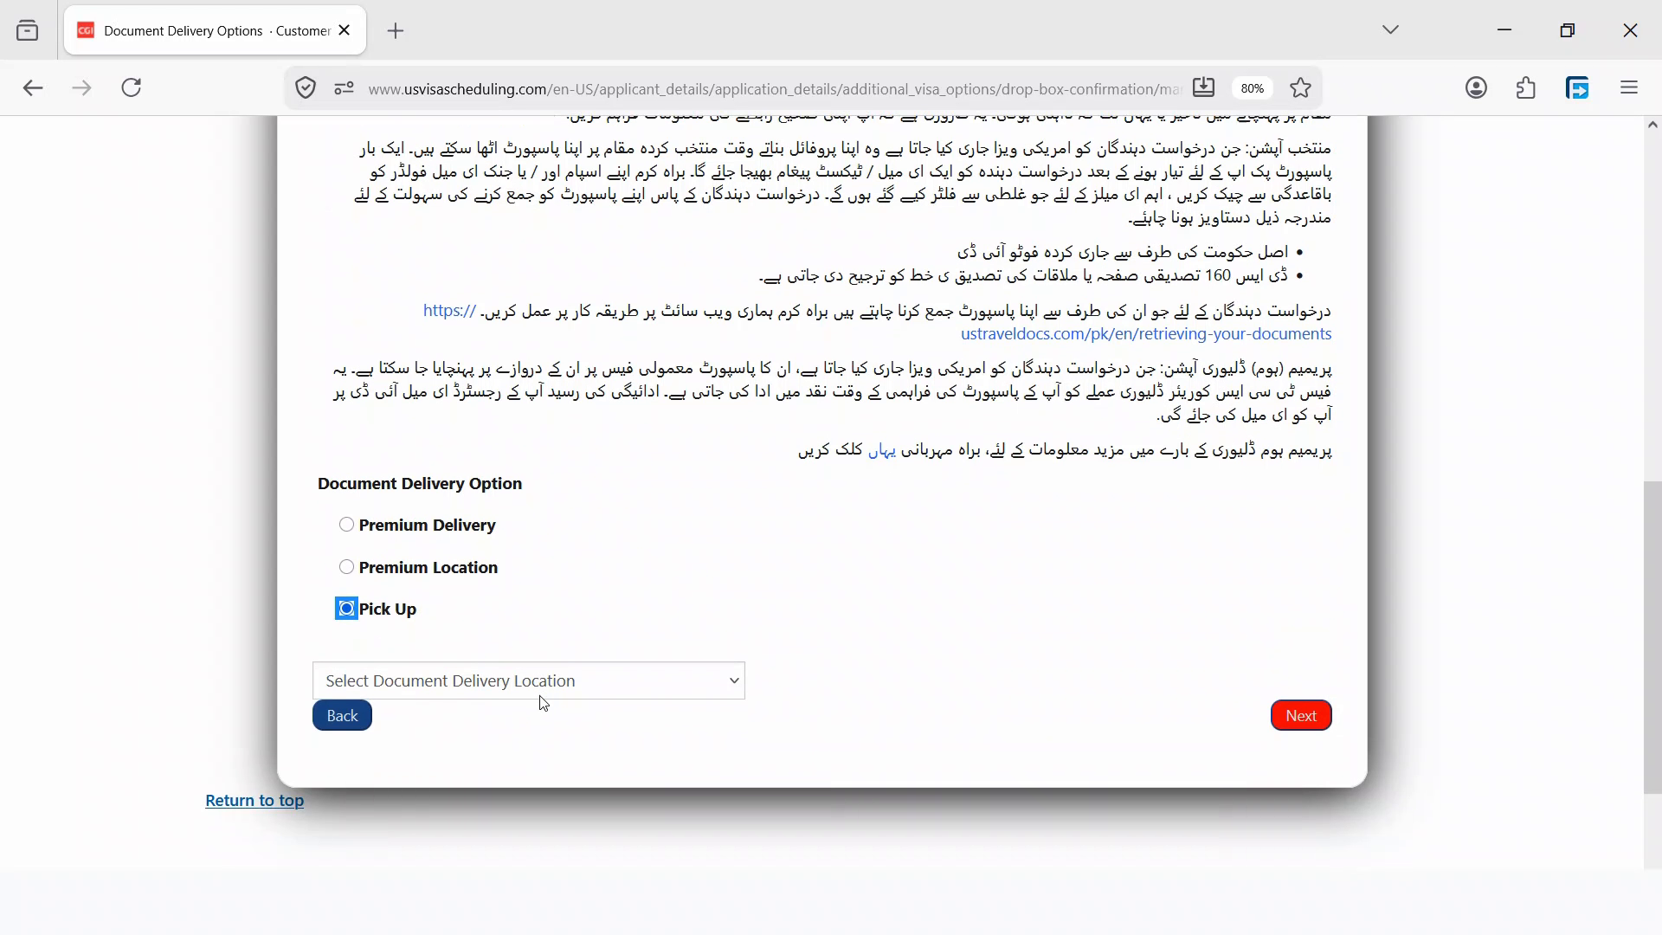
pyautogui.click(515, 690)
pyautogui.click(478, 748)
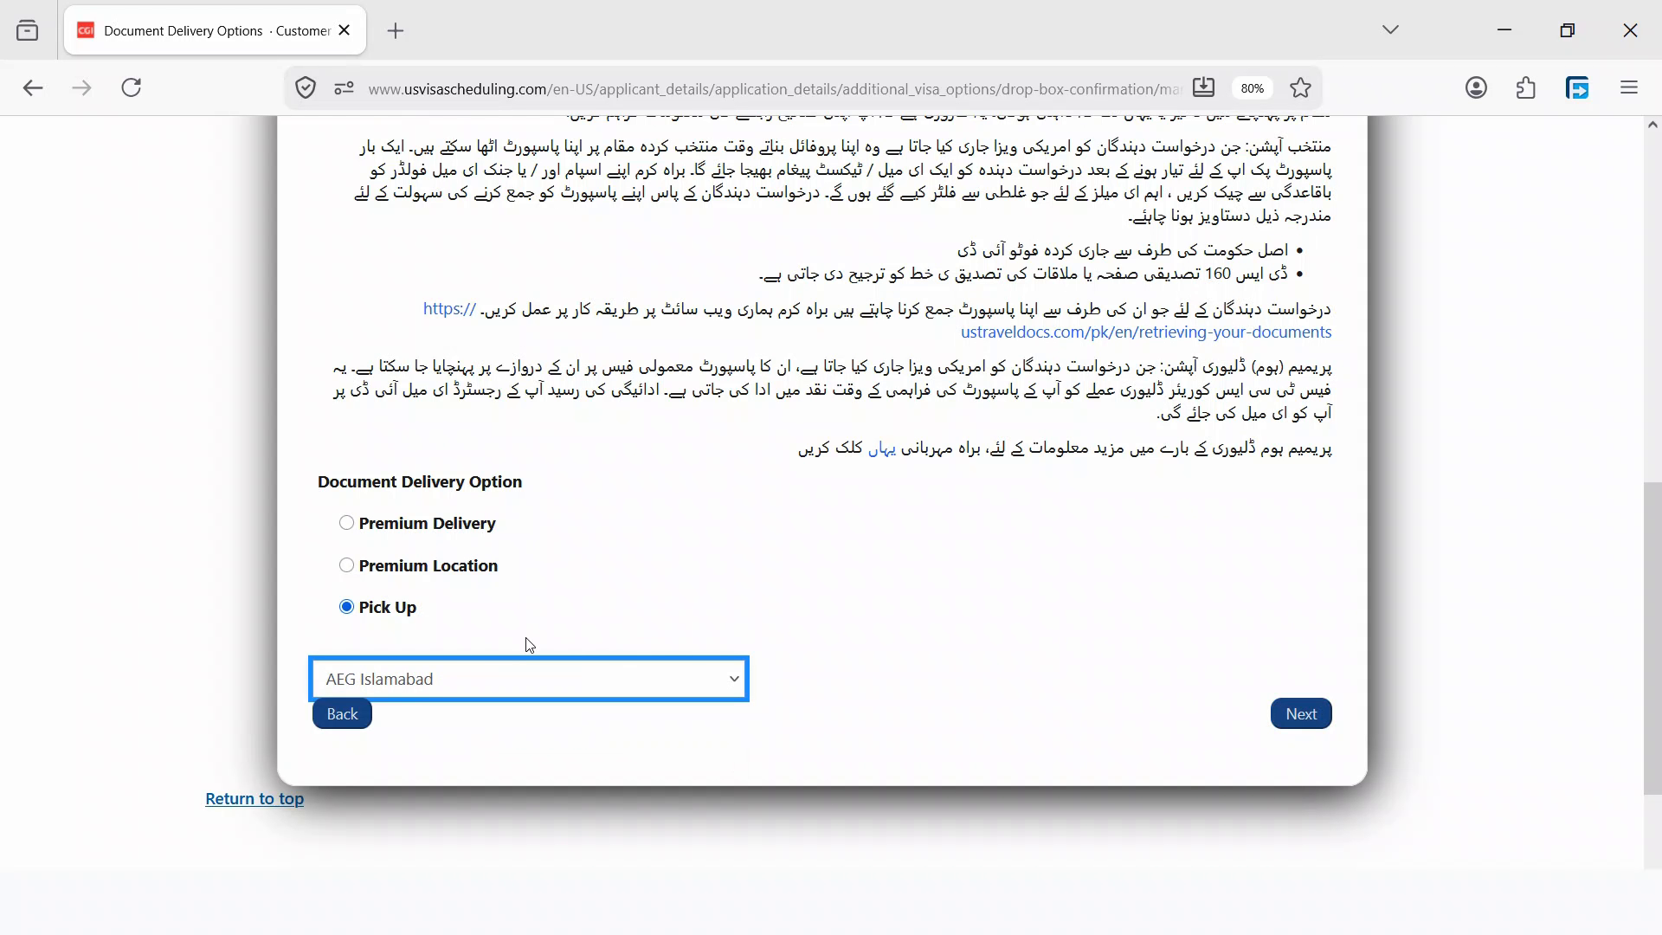
pyautogui.click(1299, 715)
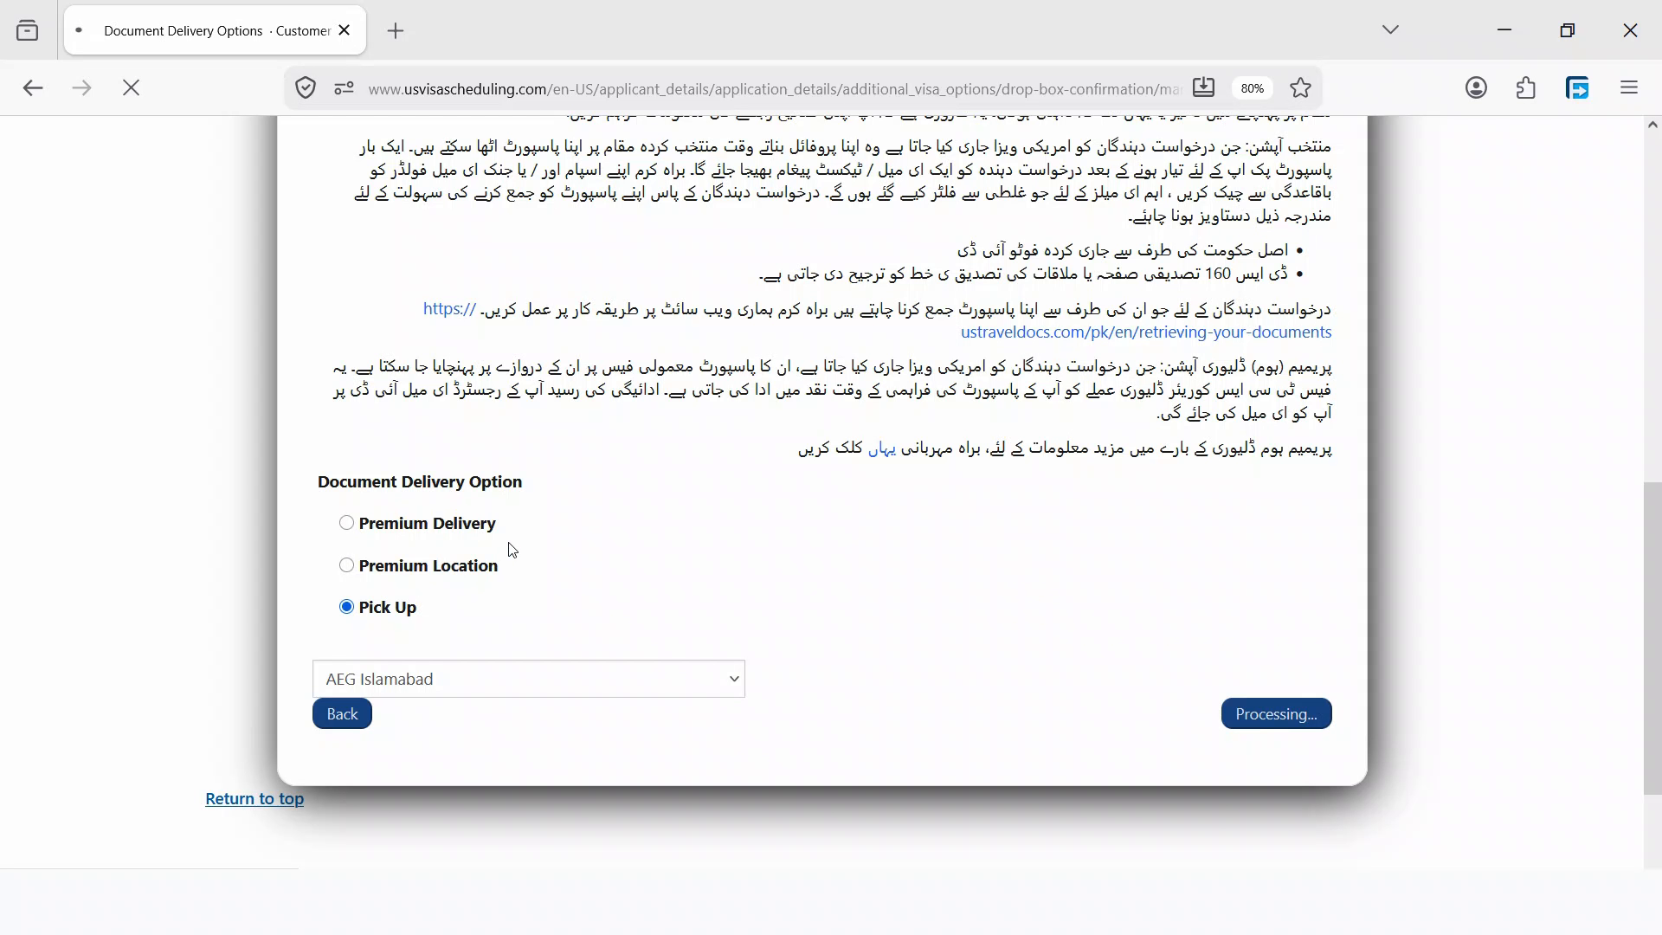
pyautogui.scroll(2, 748, 443)
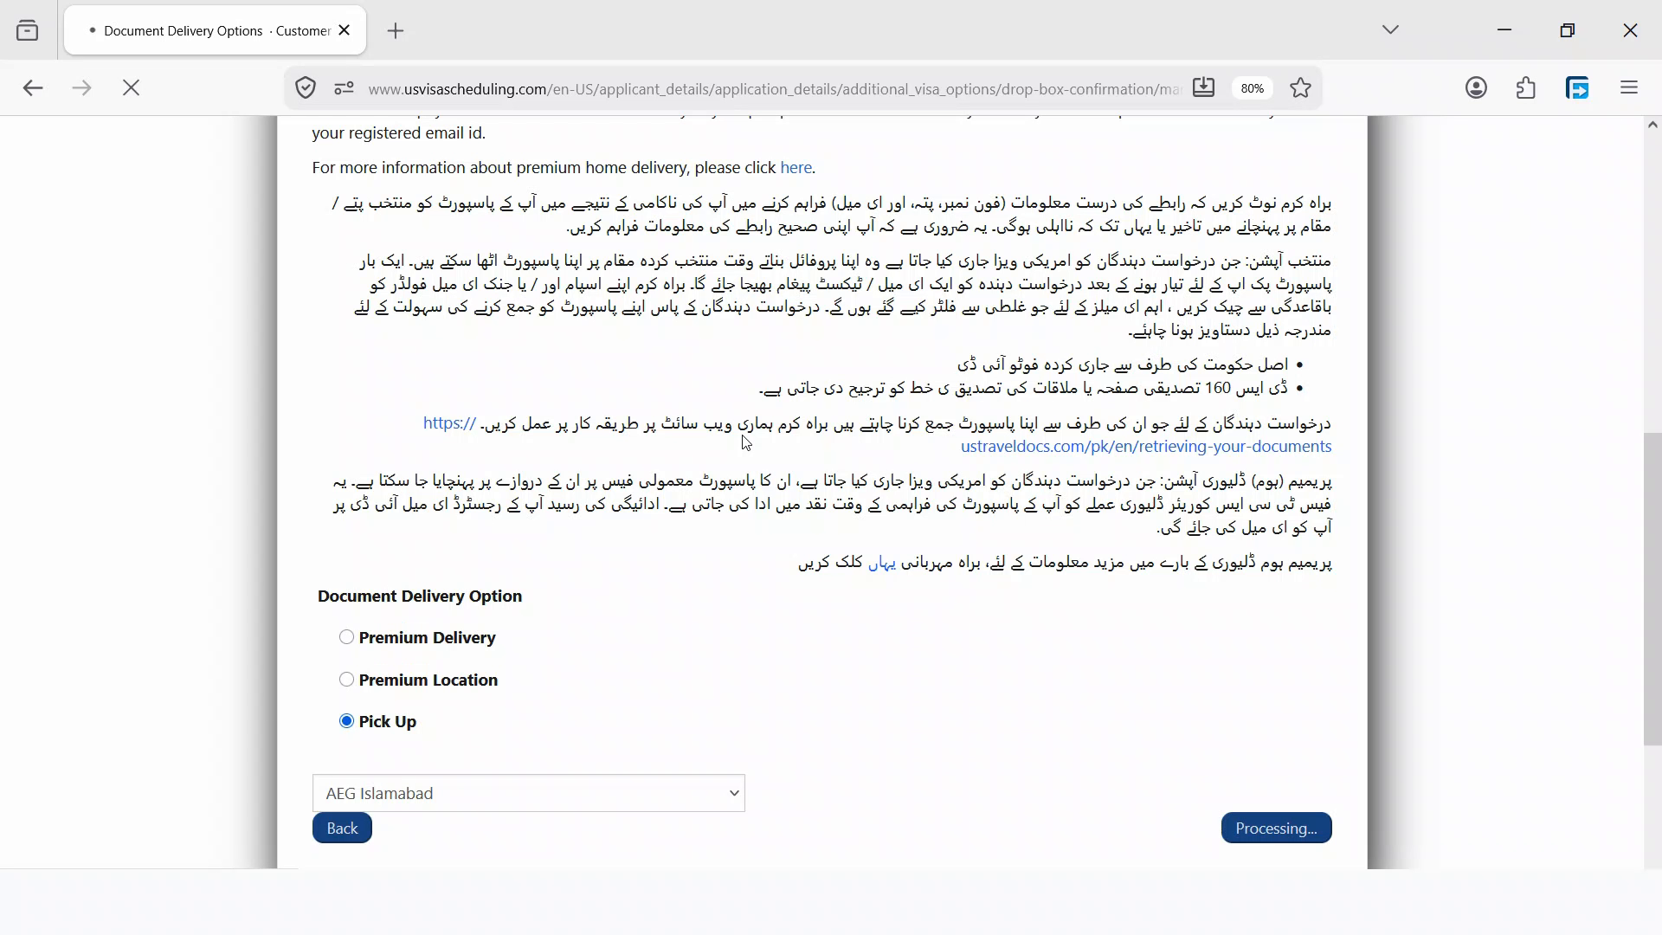
pyautogui.scroll(2, 748, 441)
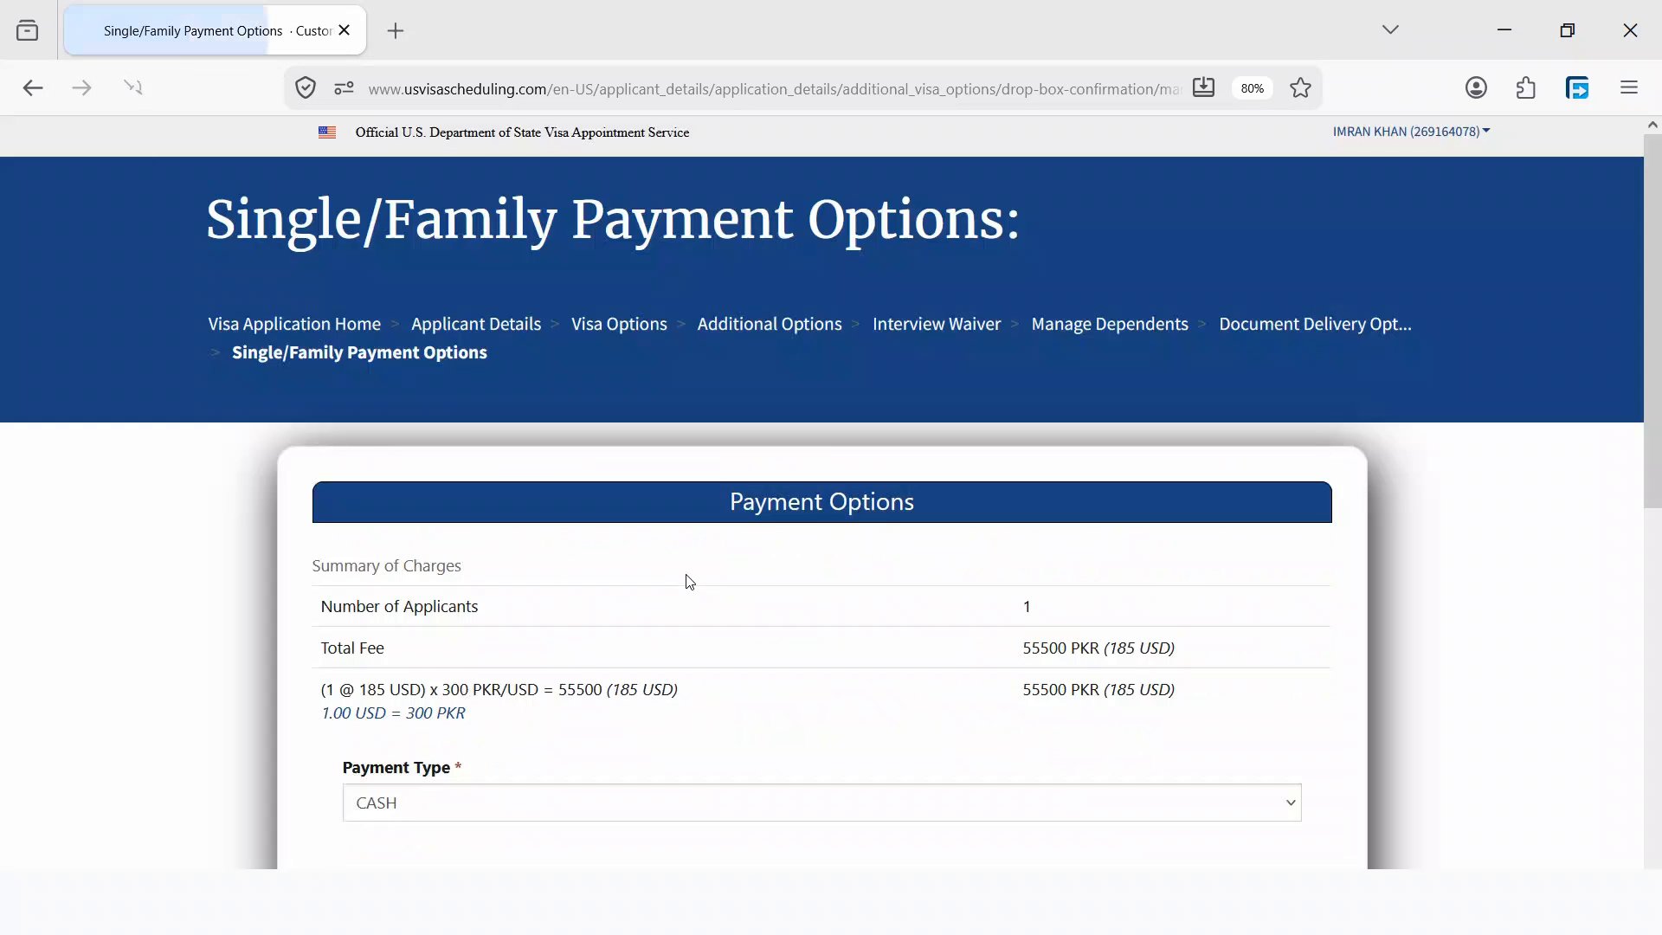
# - Reset zoom to 100%, keep CASH payment type, acknowledge the terms, and submit
pyautogui.scroll(-2, 696, 559)
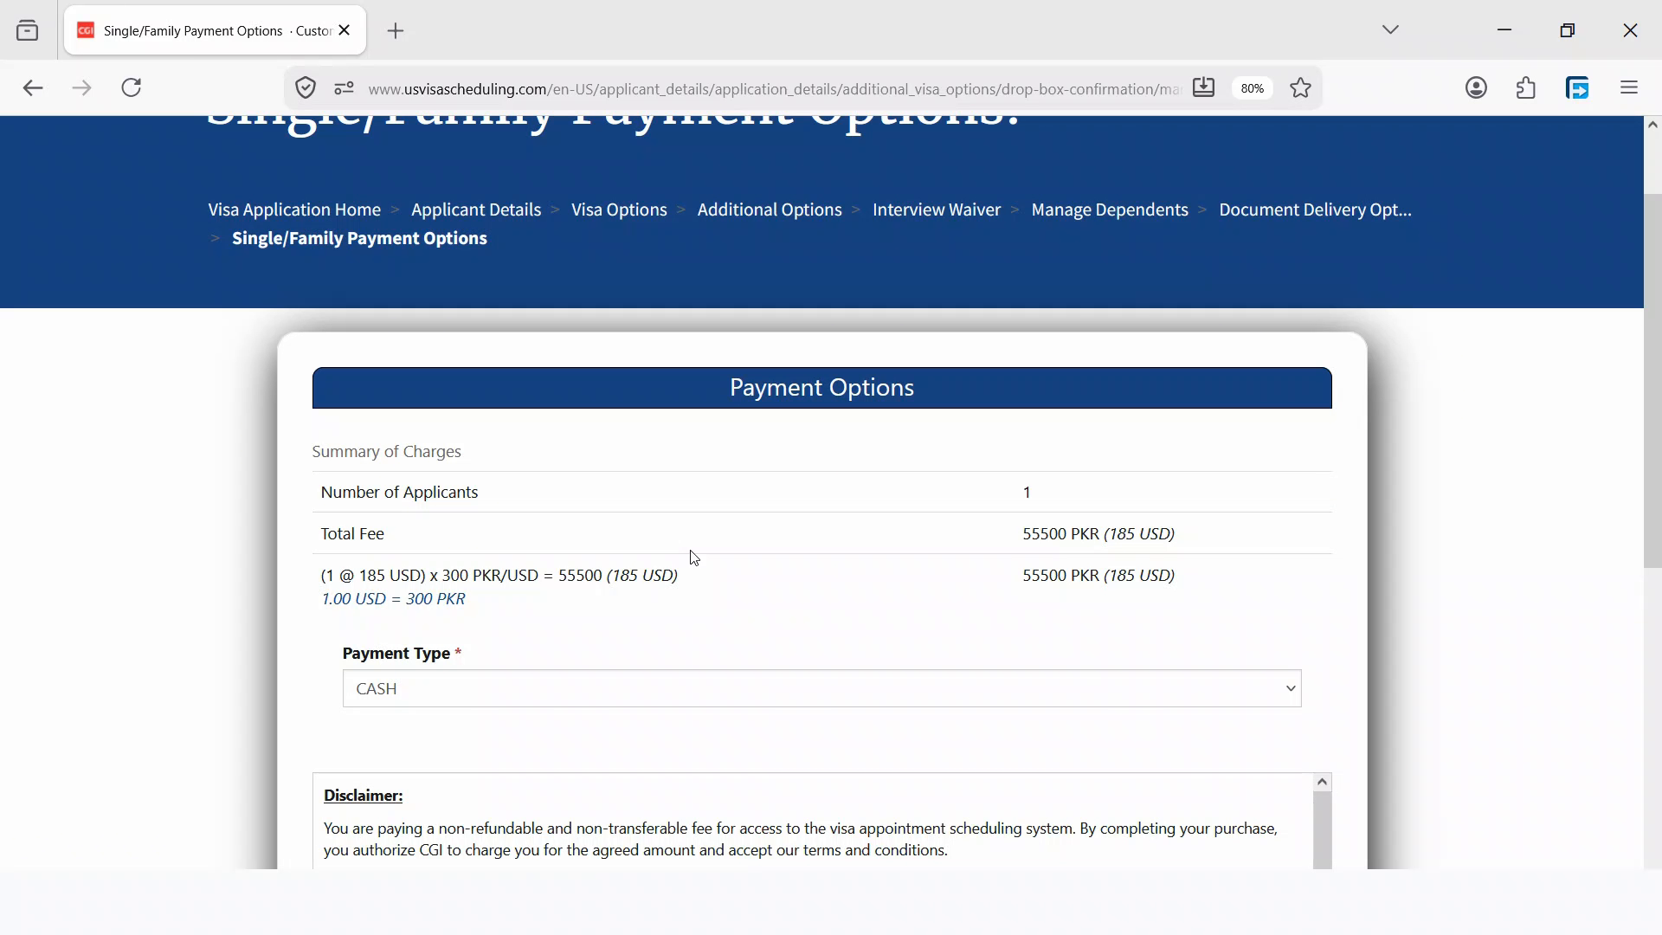
pyautogui.scroll(-2, 618, 522)
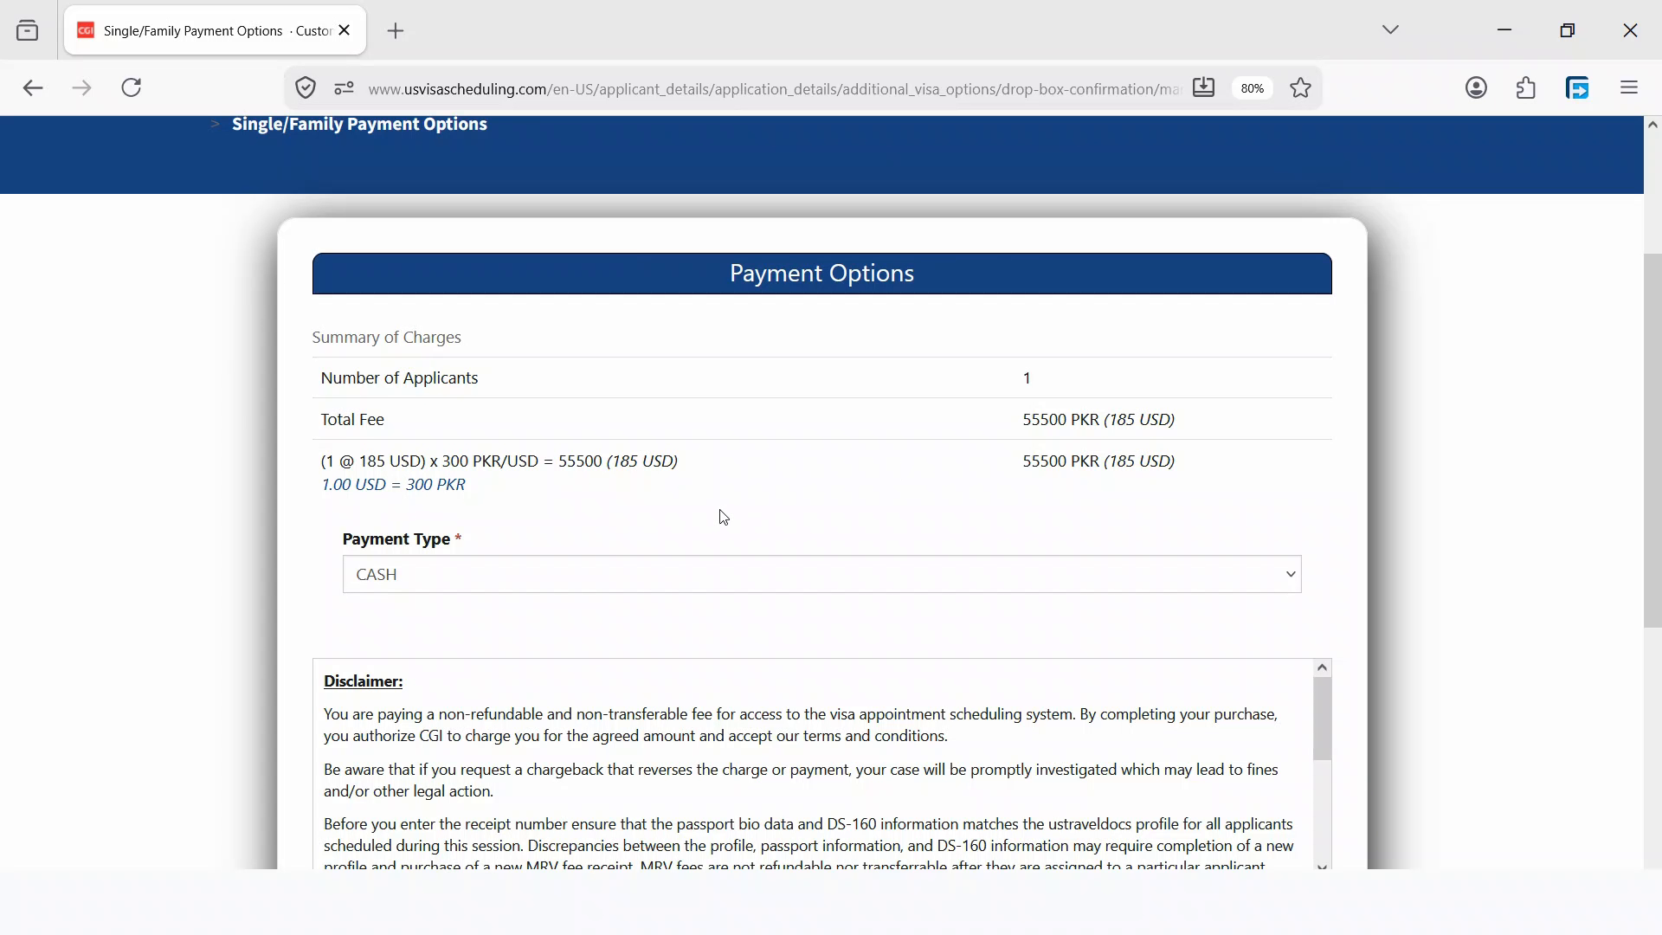
pyautogui.scroll(-2, 721, 517)
pyautogui.hotkey('ctrl', '0')
pyautogui.click(351, 407)
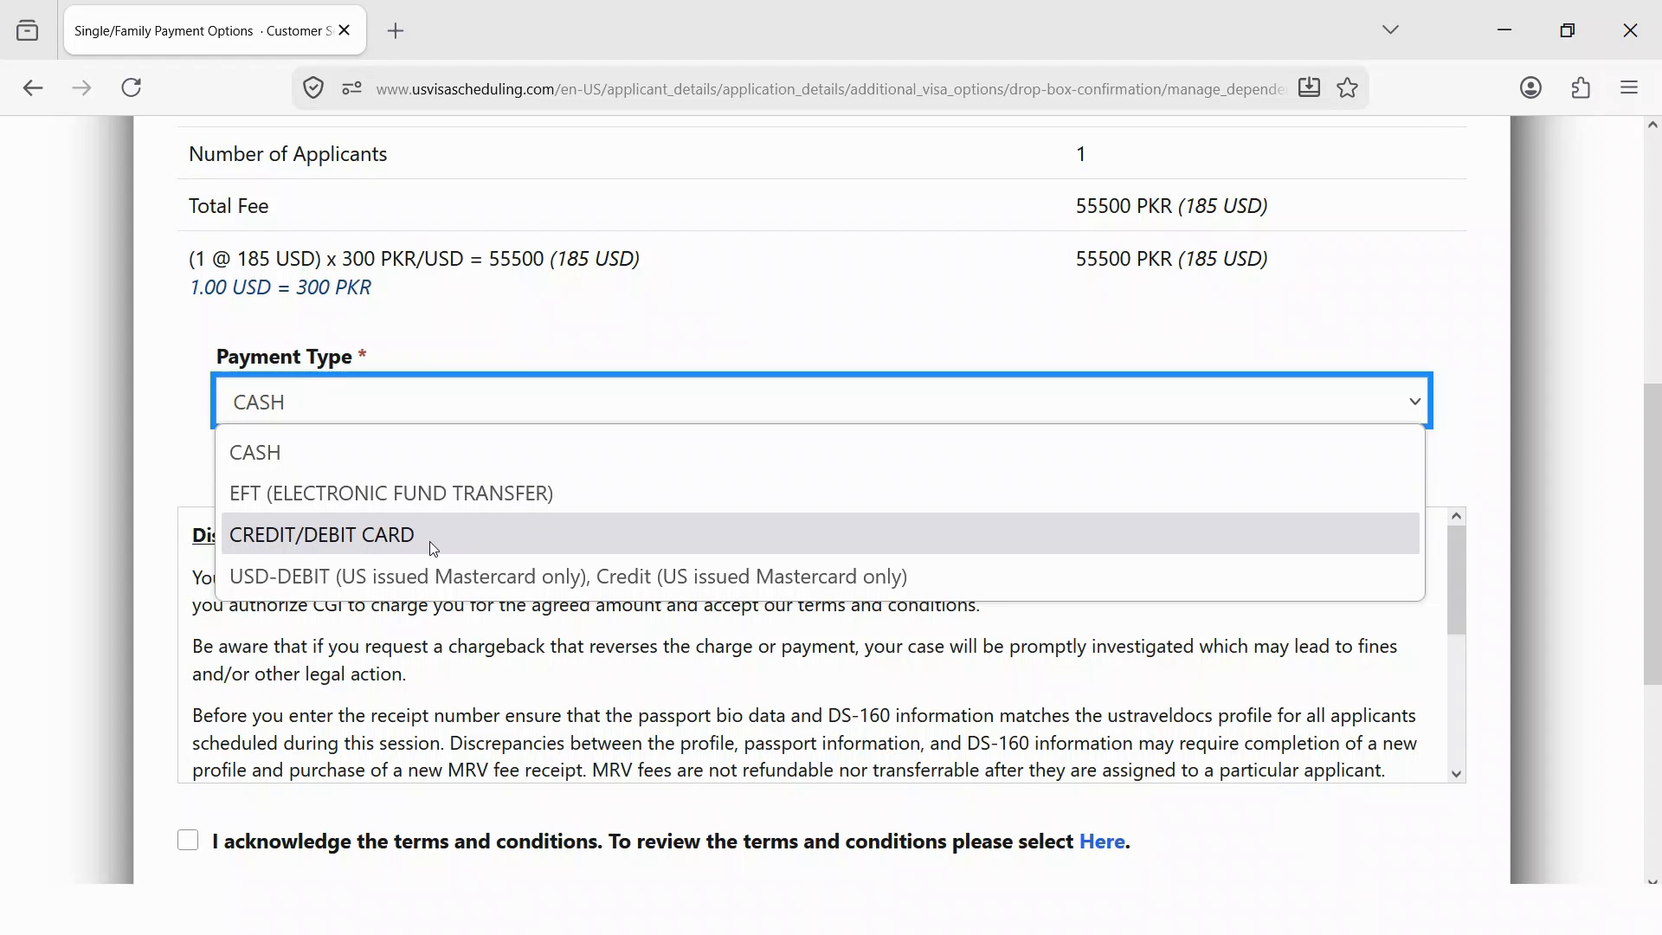
pyautogui.click(403, 461)
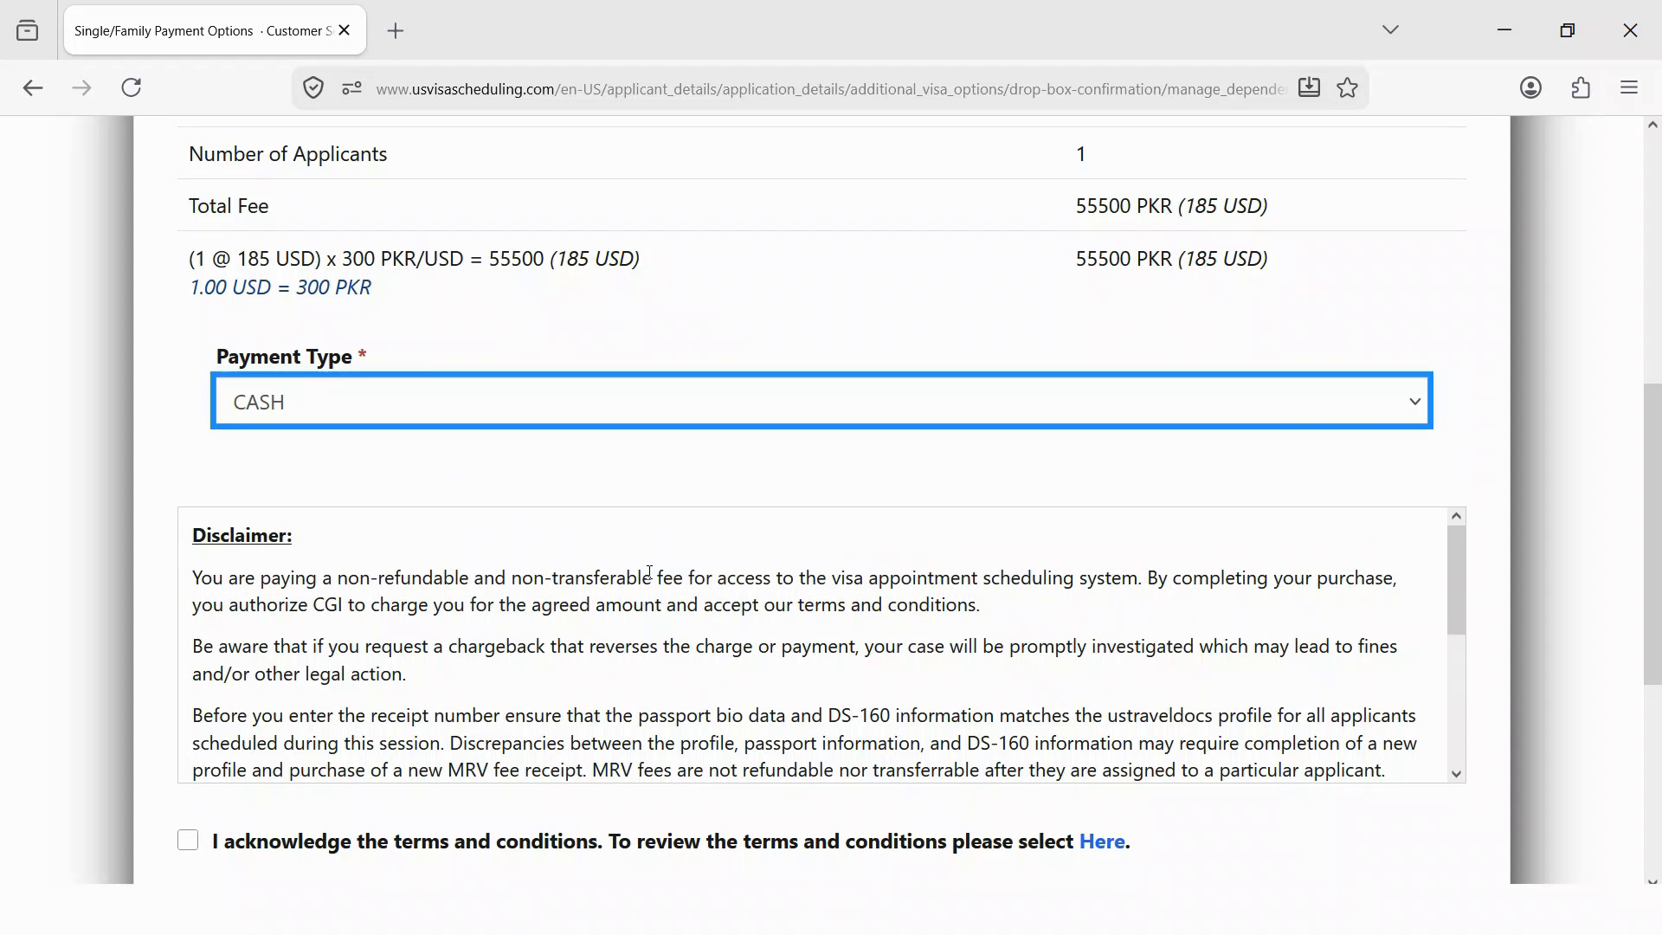
pyautogui.scroll(-6, 649, 573)
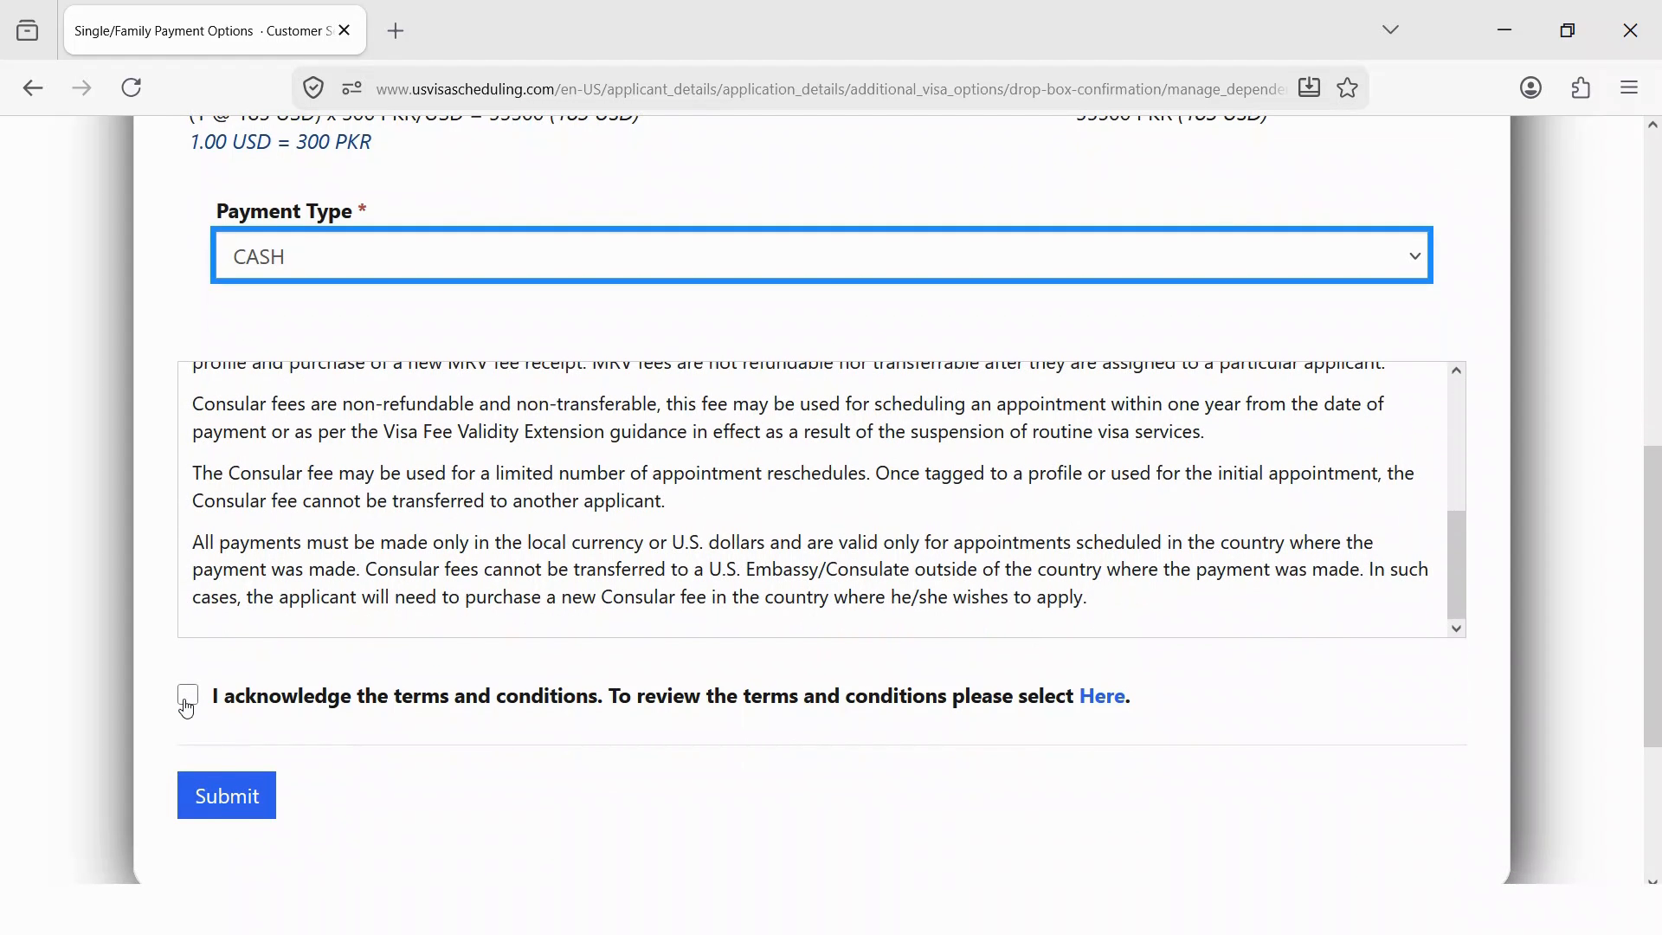
pyautogui.click(187, 695)
pyautogui.click(227, 795)
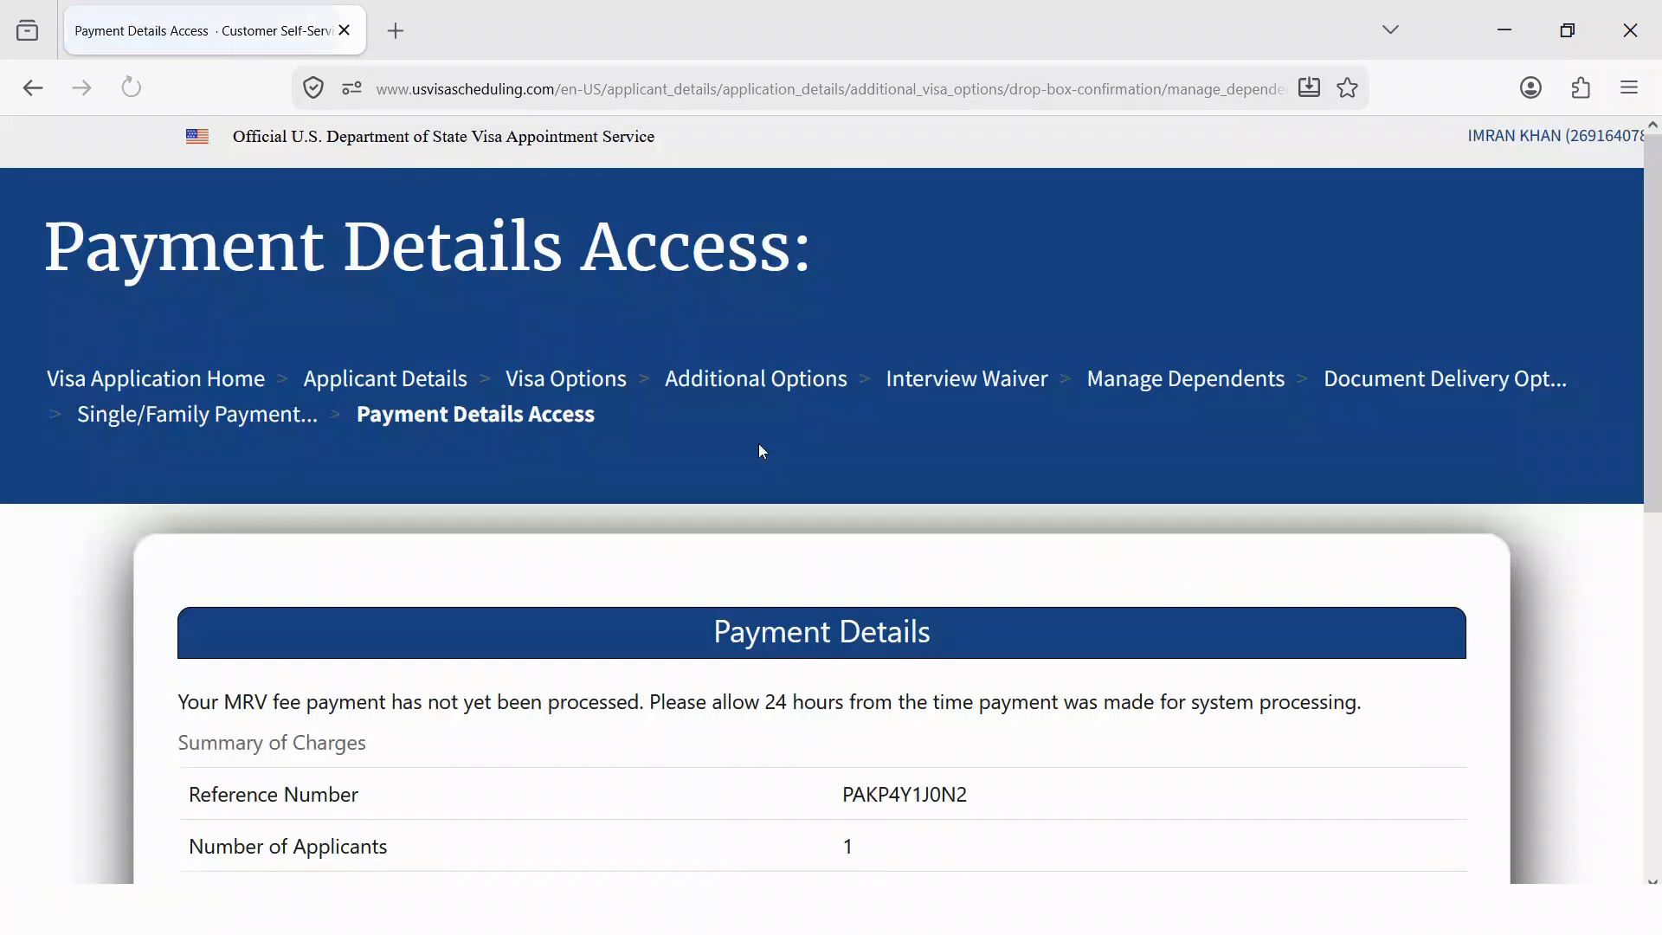
# - Review the deposit slip, highlighting the Bank Alfalah branch and payment reference number
pyautogui.scroll(-3, 760, 448)
pyautogui.scroll(-3, 768, 549)
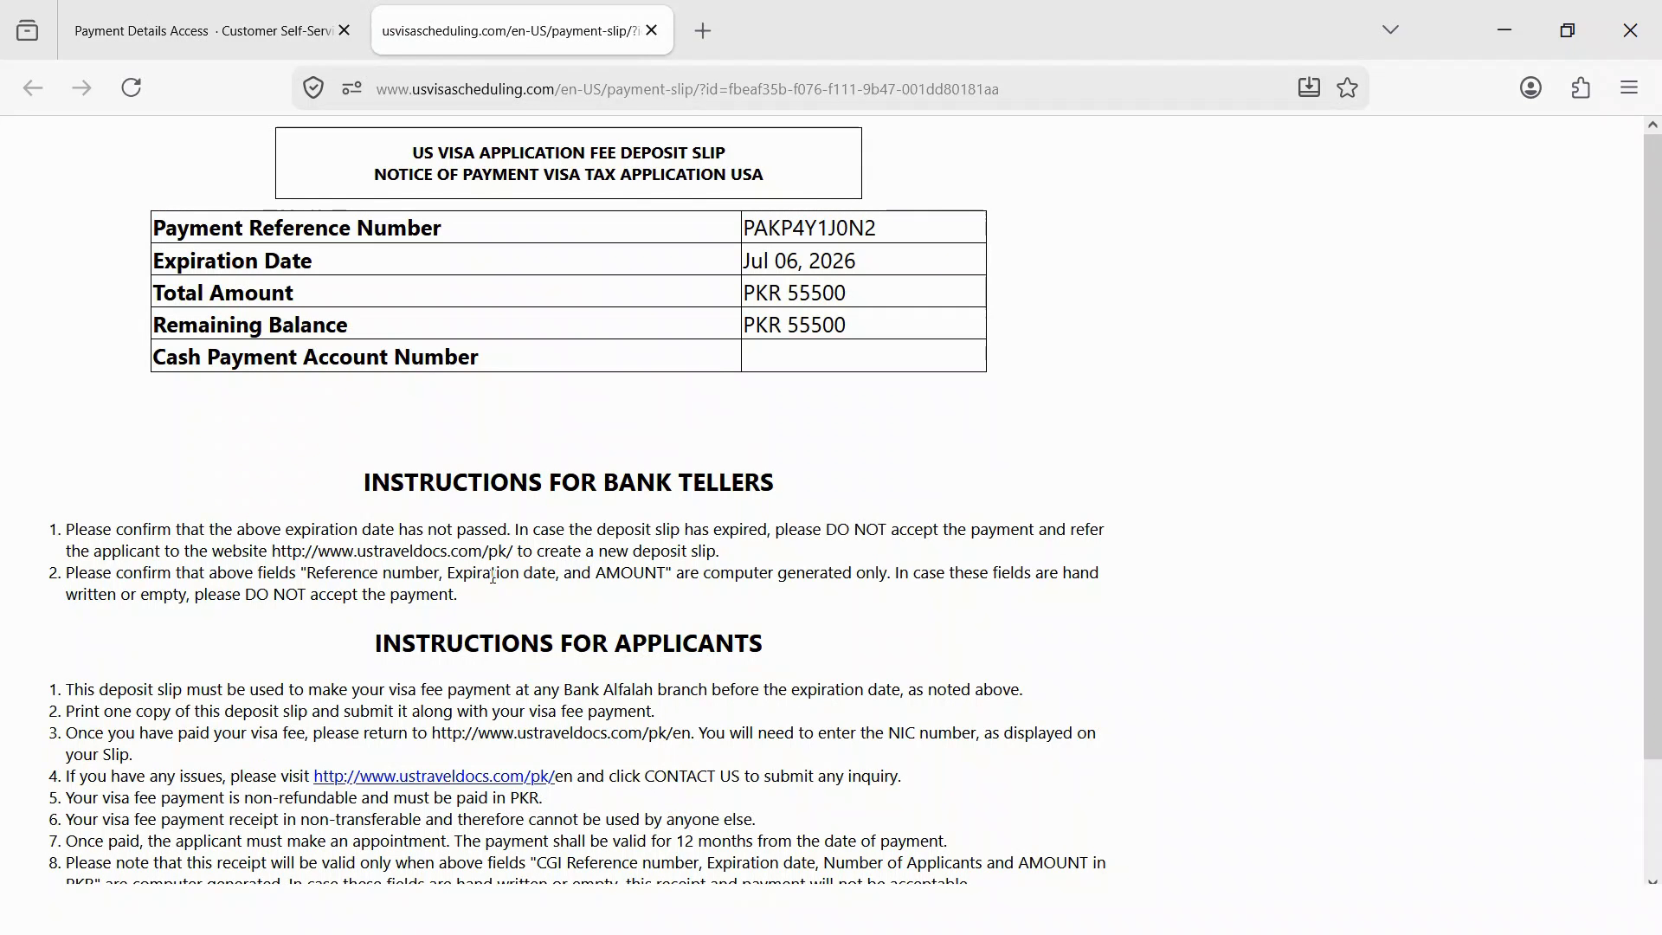
pyautogui.scroll(-3, 519, 528)
pyautogui.moveTo(561, 568); pyautogui.dragTo(714, 563)
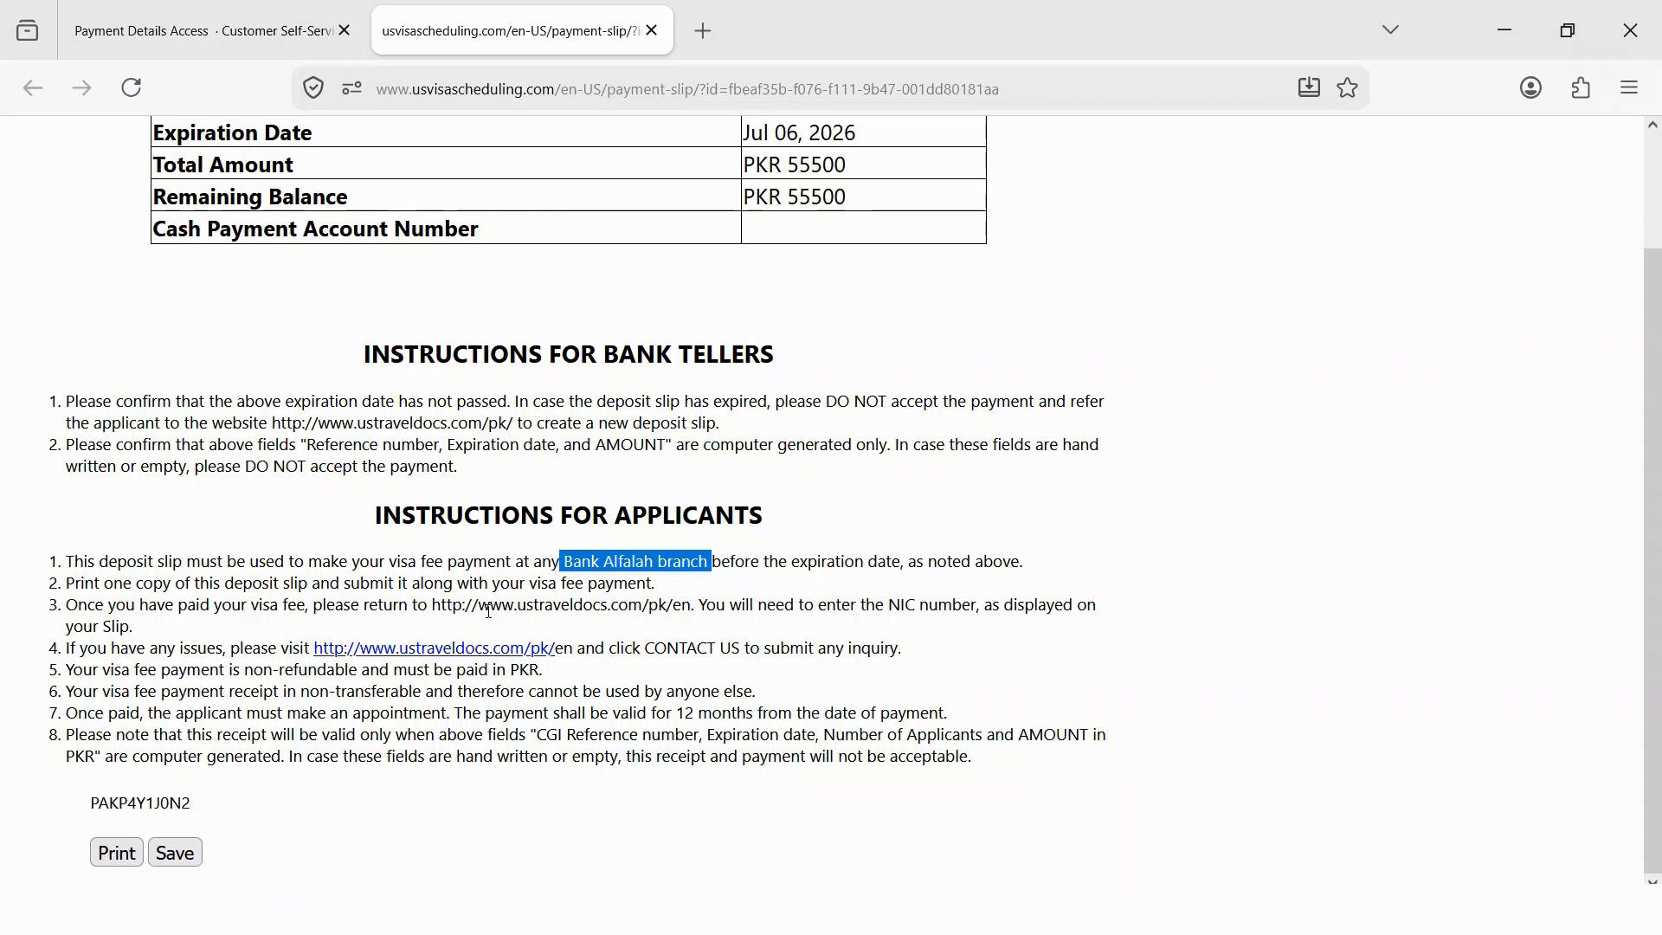
pyautogui.scroll(2, 665, 525)
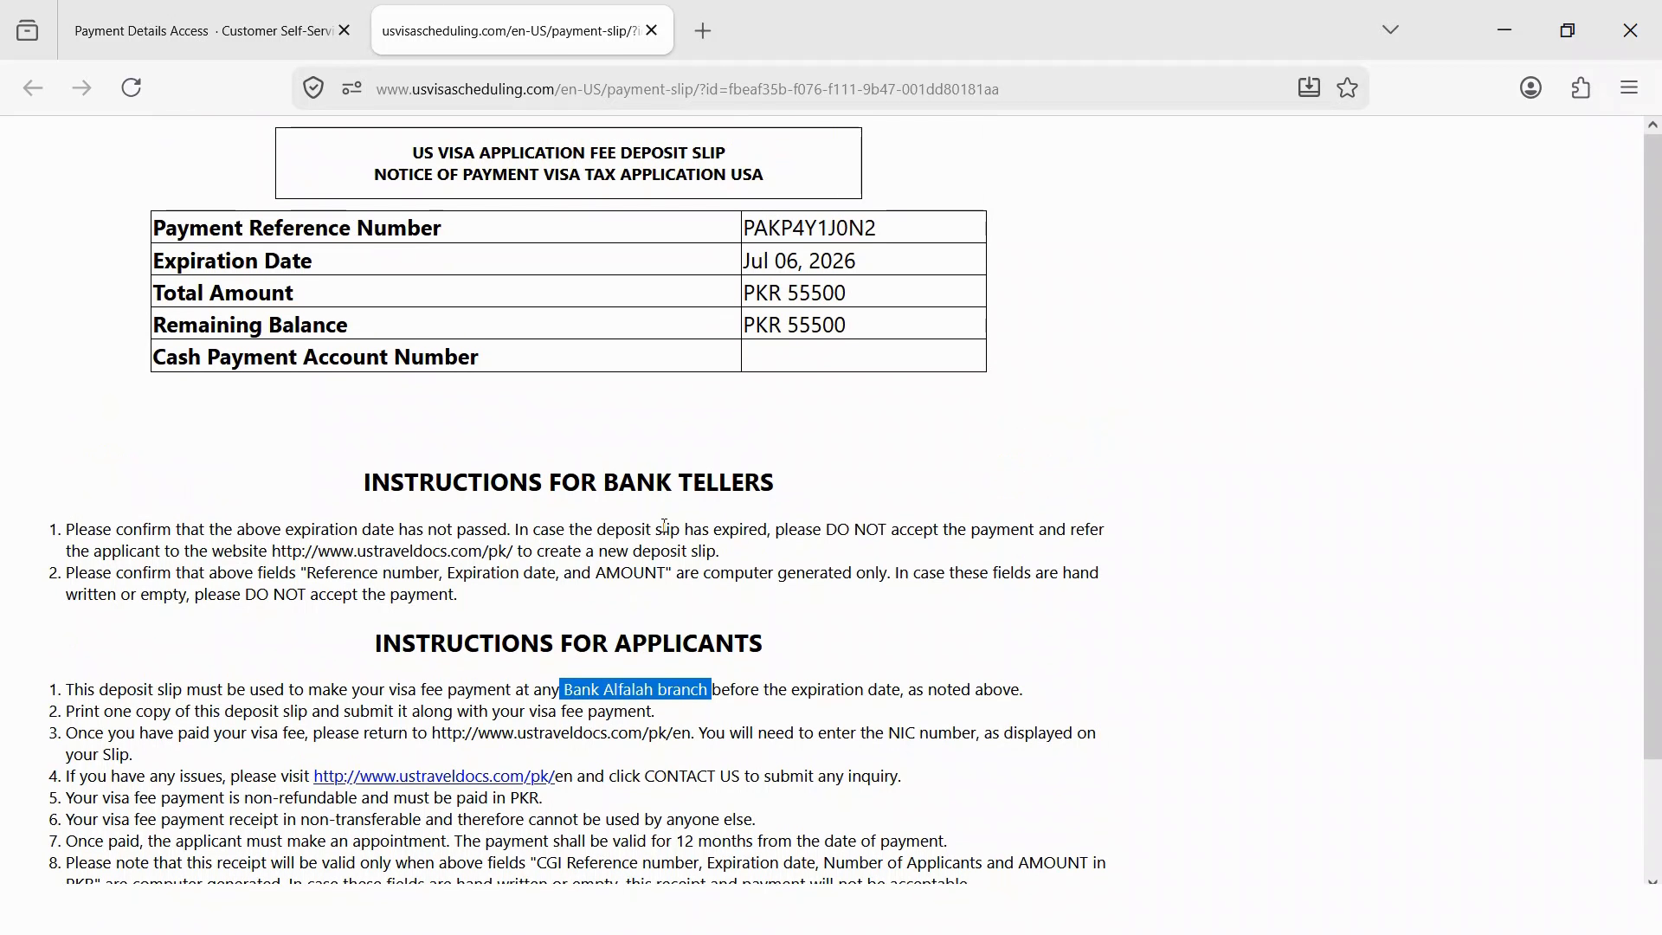
pyautogui.moveTo(883, 230); pyautogui.dragTo(747, 228)
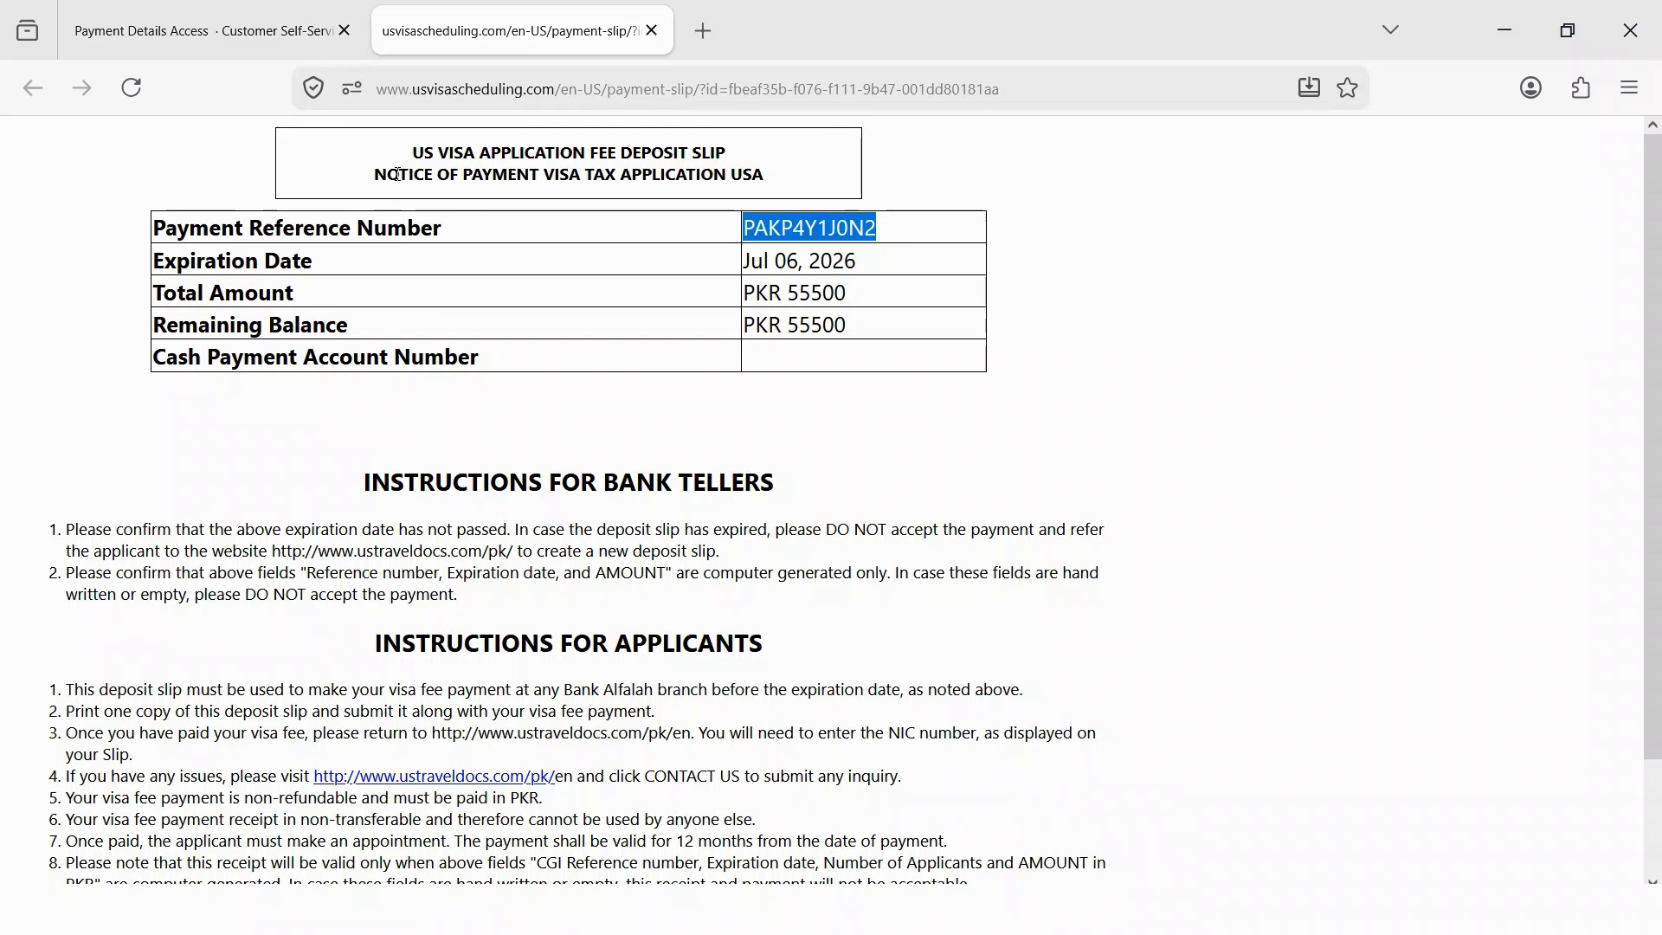
# - Check the reference number on Payment Details, then enlarge the slip and select its Jul 06 expiry
pyautogui.click(240, 35)
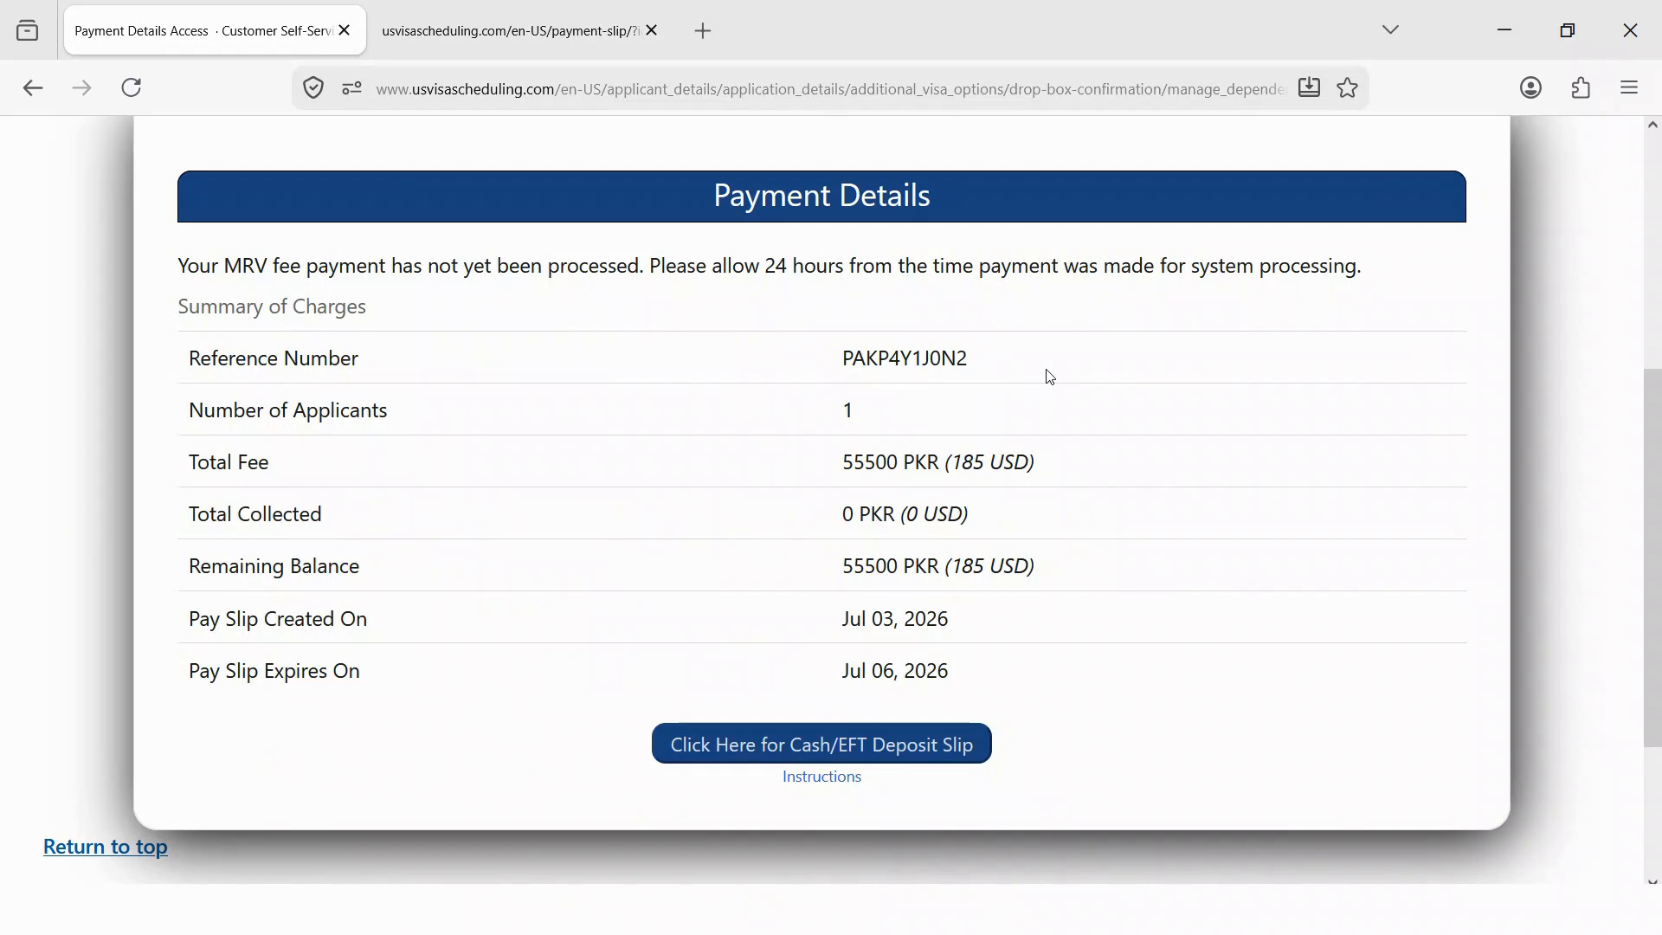
pyautogui.moveTo(973, 363); pyautogui.dragTo(816, 359)
pyautogui.scroll(5, 1348, 461)
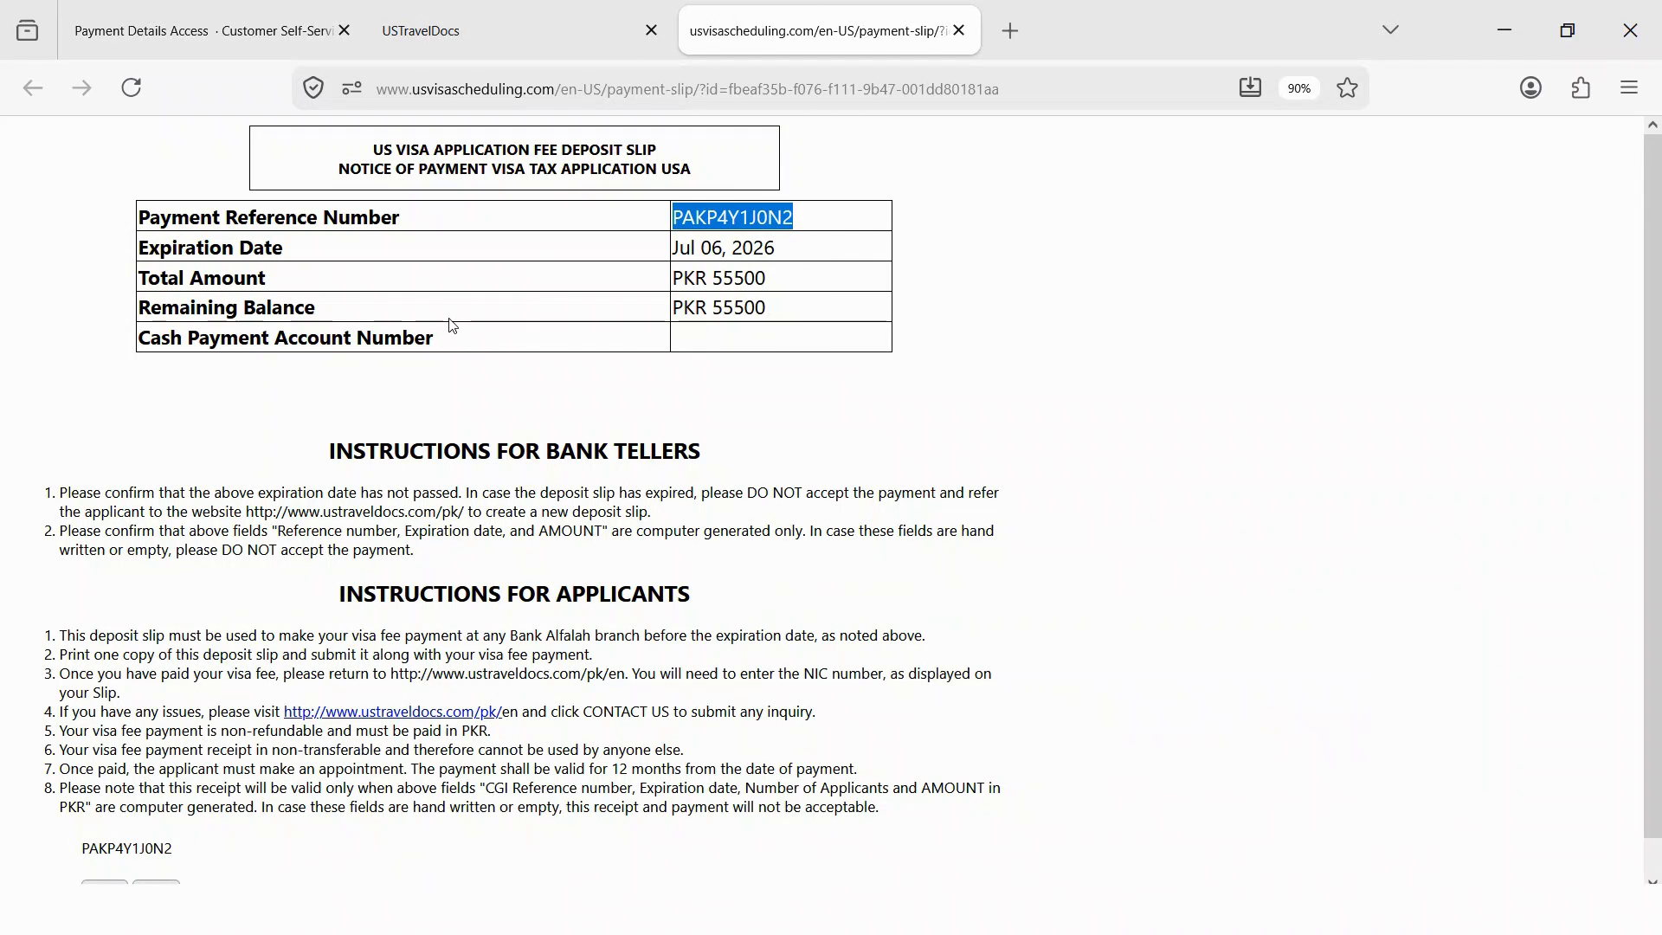
pyautogui.hotkey('ctrl', '+')
pyautogui.hotkey('ctrl', '+')
pyautogui.hotkey('ctrl', '+')
pyautogui.hotkey('ctrl', '+')
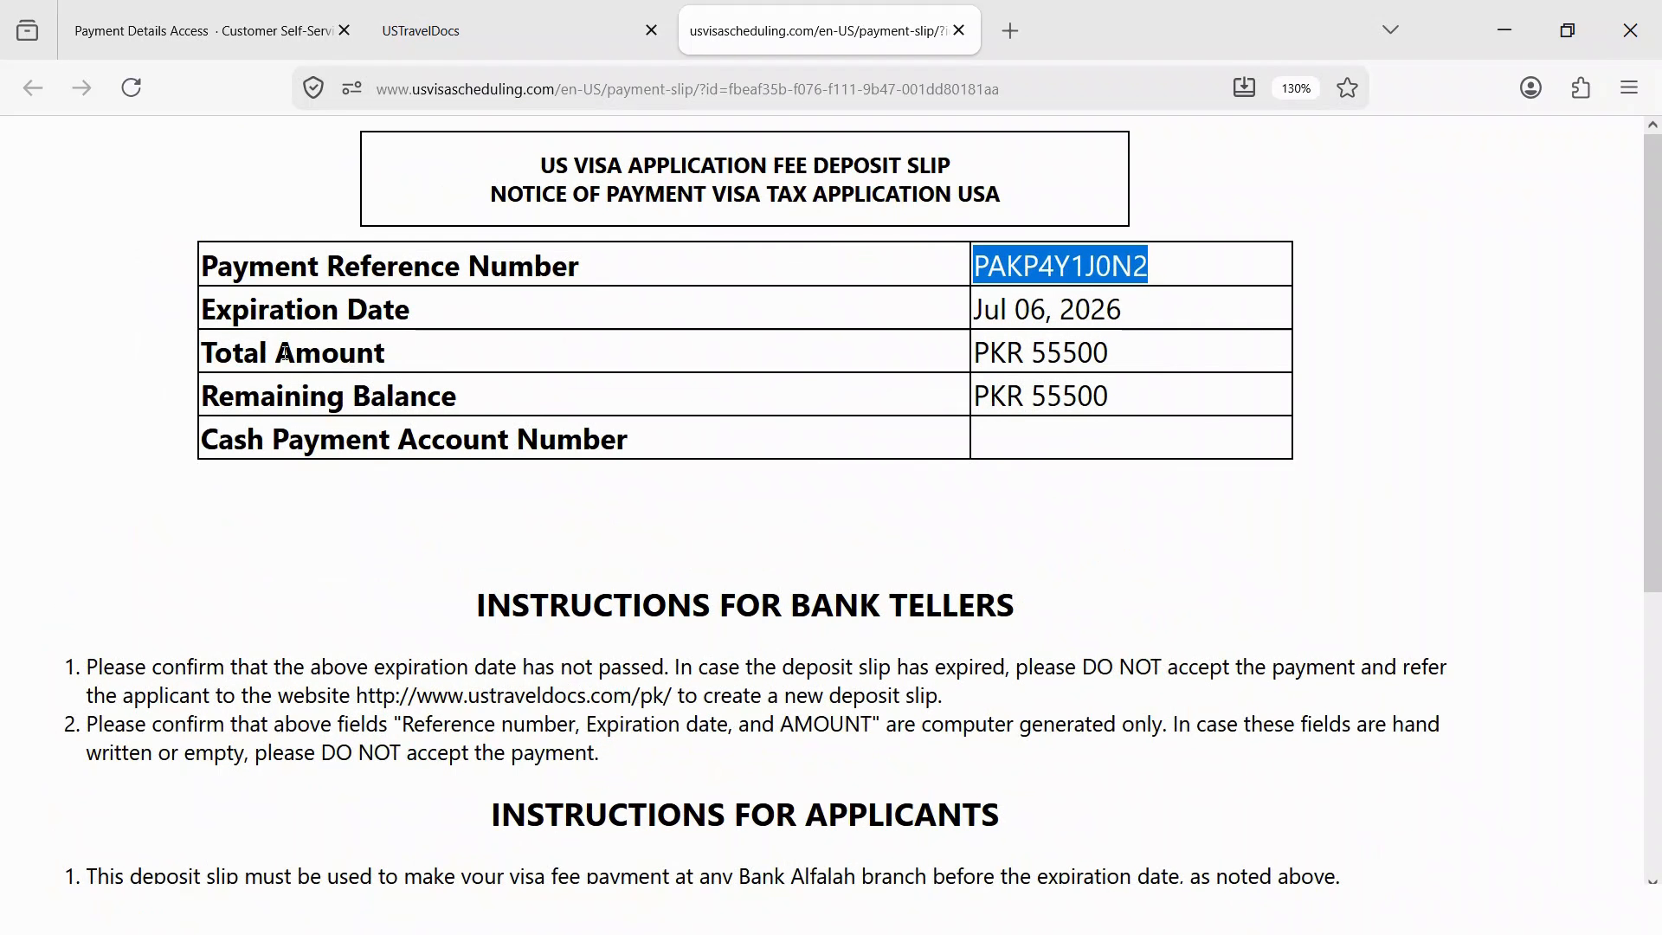
pyautogui.moveTo(1044, 303); pyautogui.dragTo(974, 310)
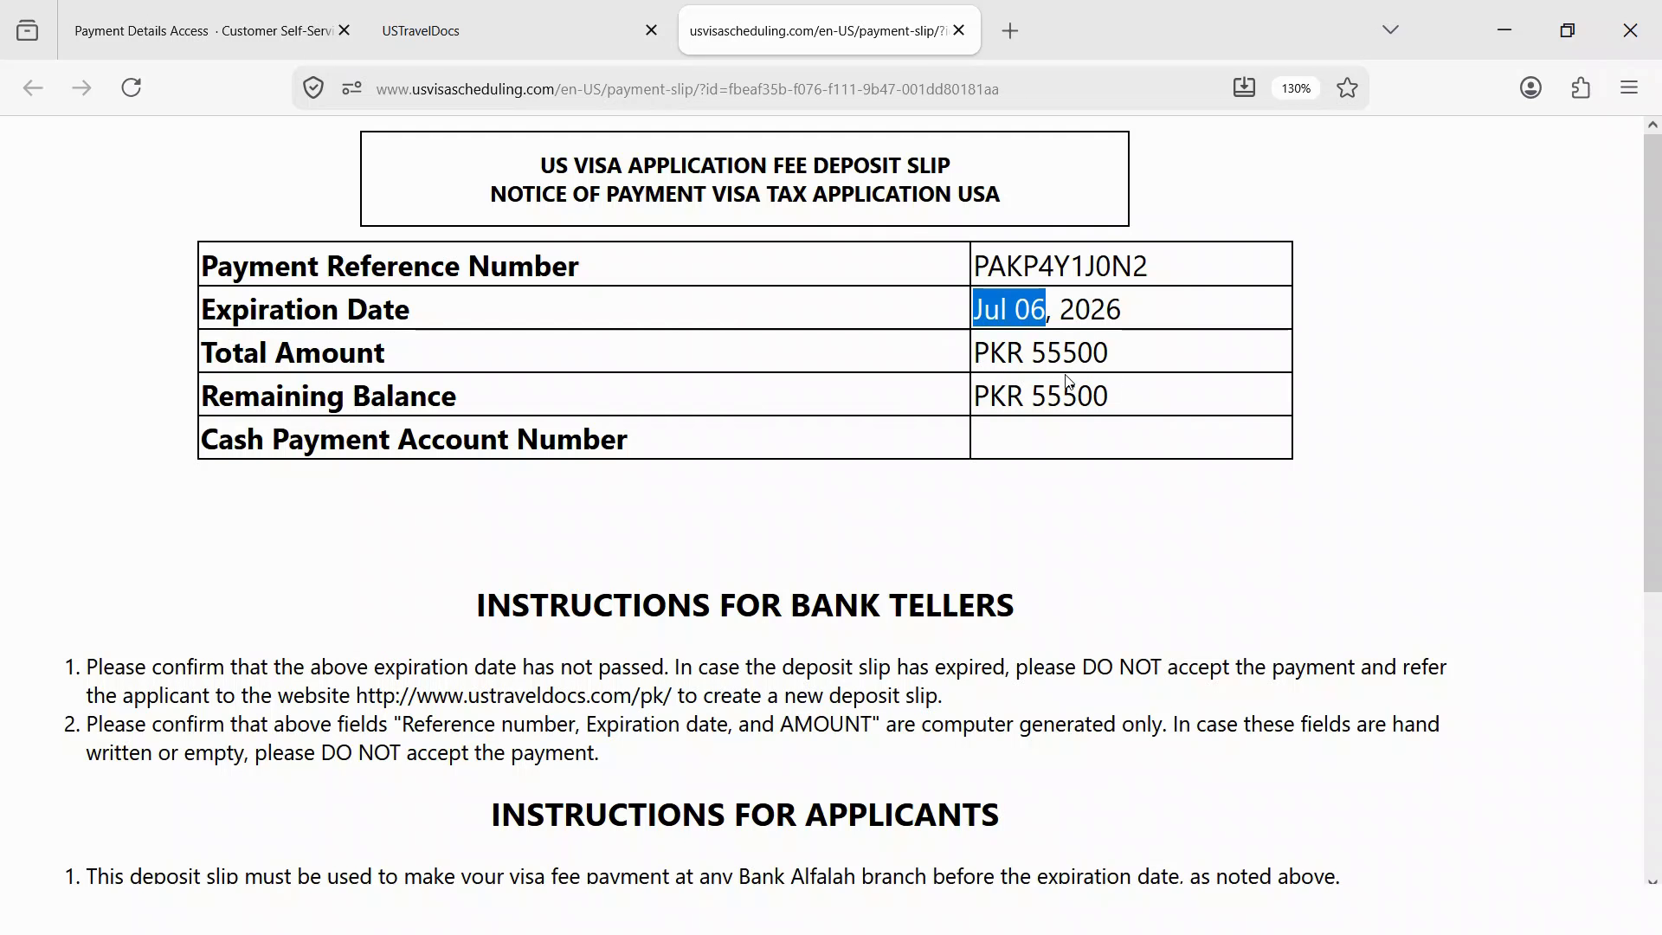
# - Look over the Bank Alfalah card checkout form without paying, then close that tab
pyautogui.click(537, 36)
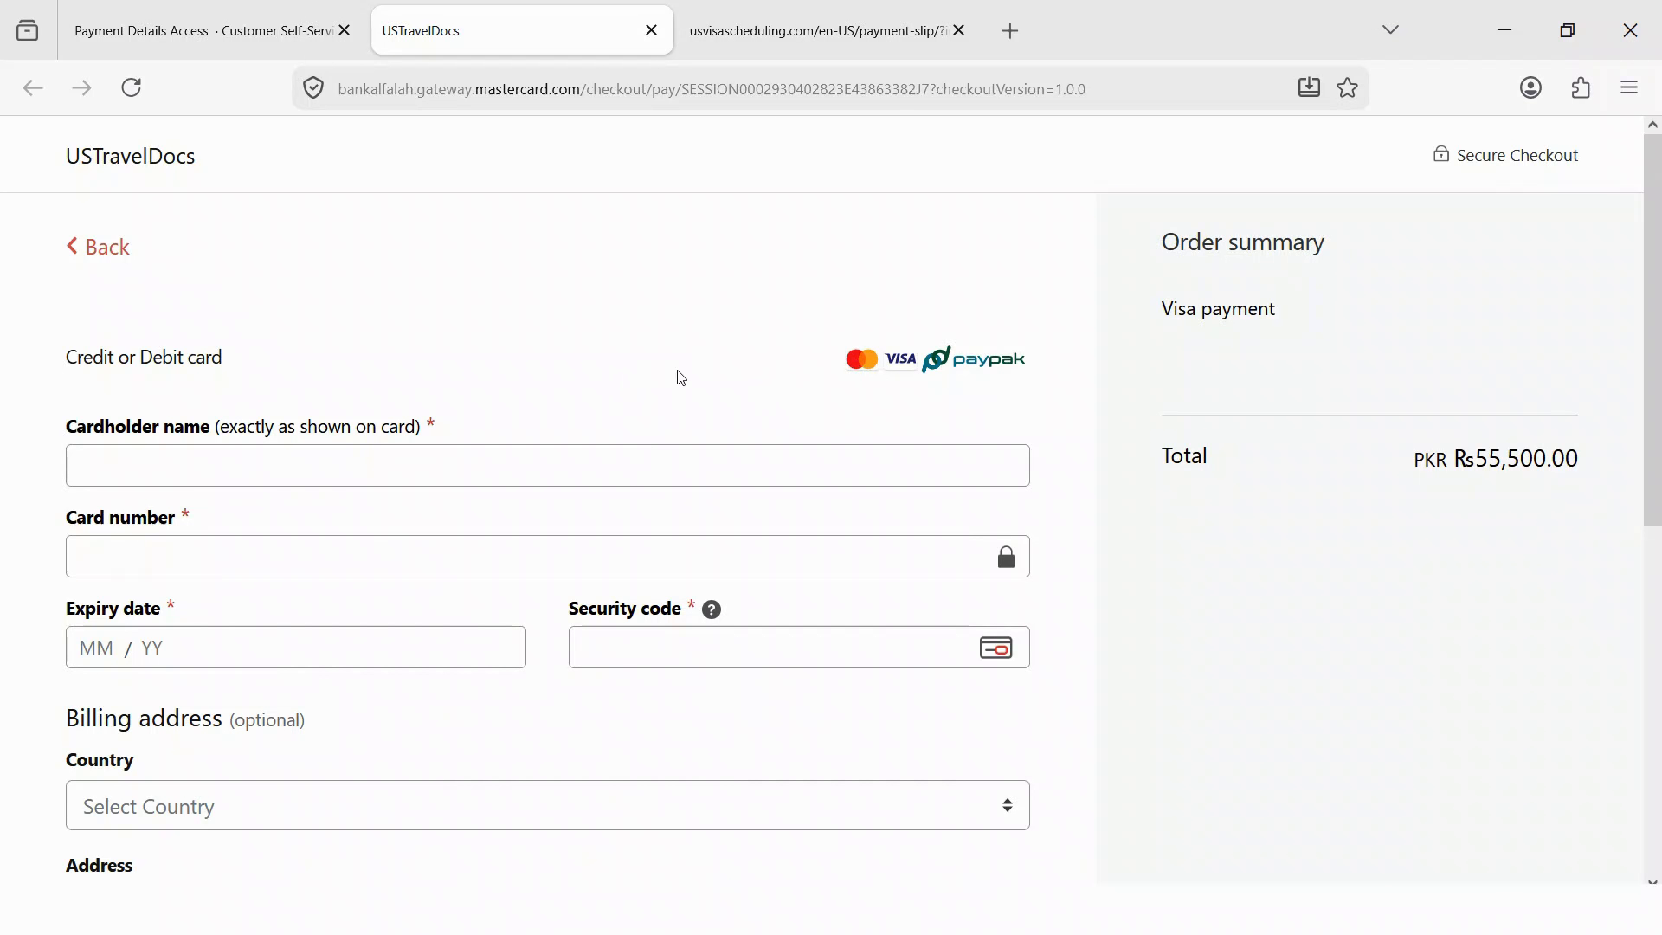
pyautogui.scroll(-2, 609, 364)
pyautogui.scroll(-2, 520, 427)
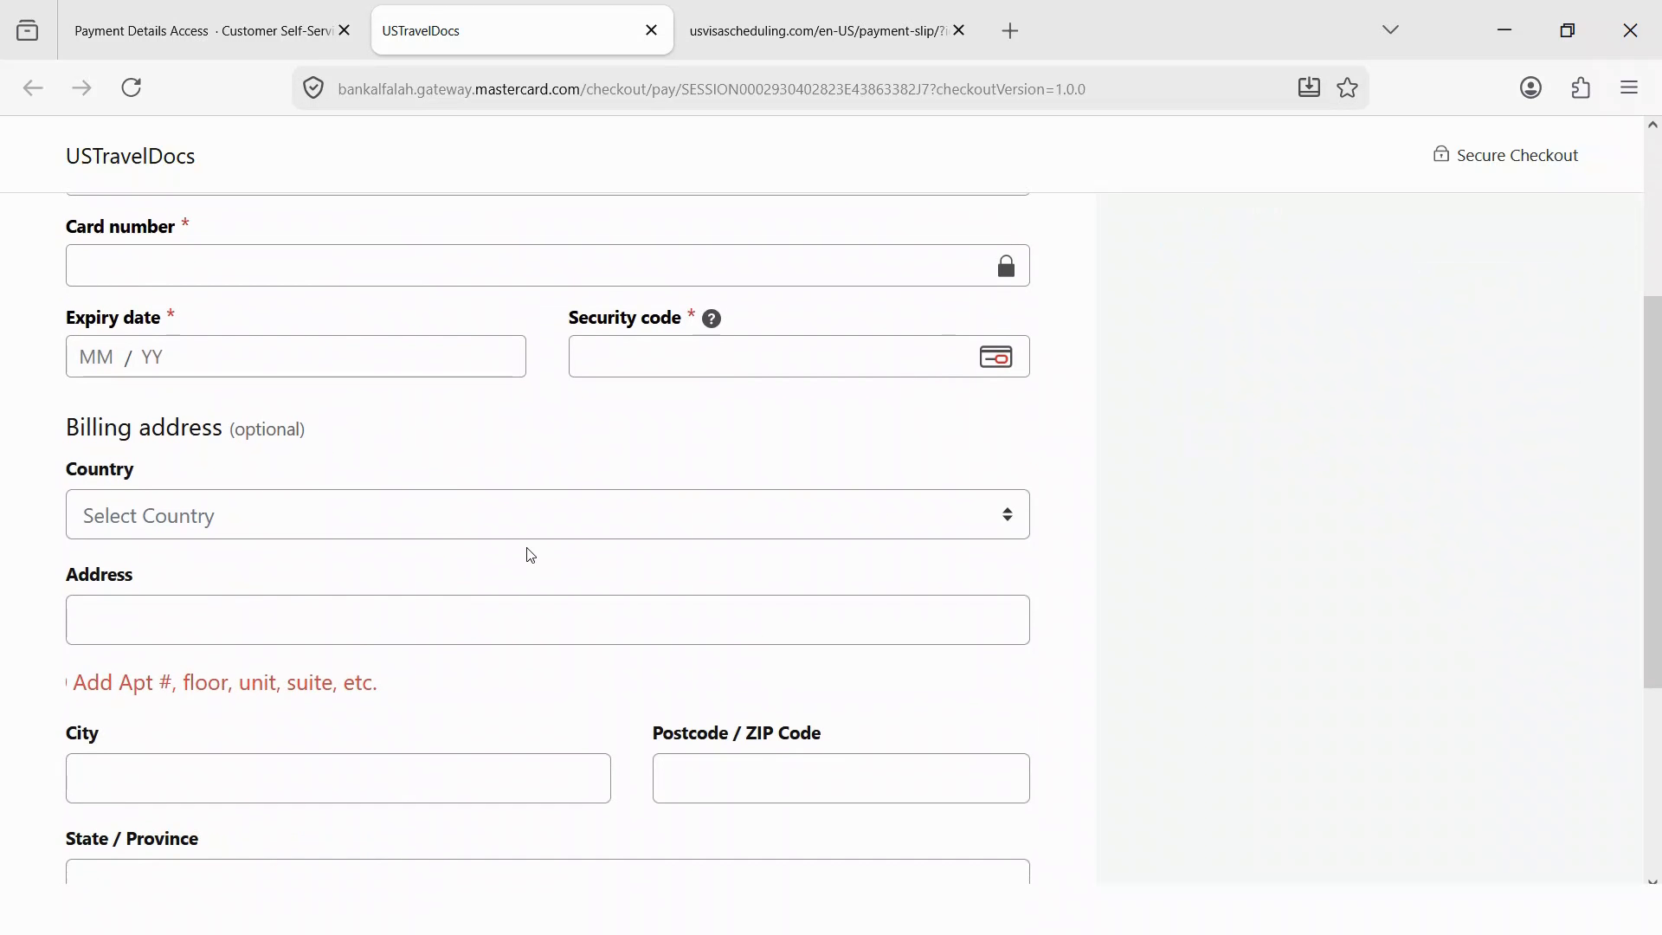
pyautogui.scroll(-3, 531, 555)
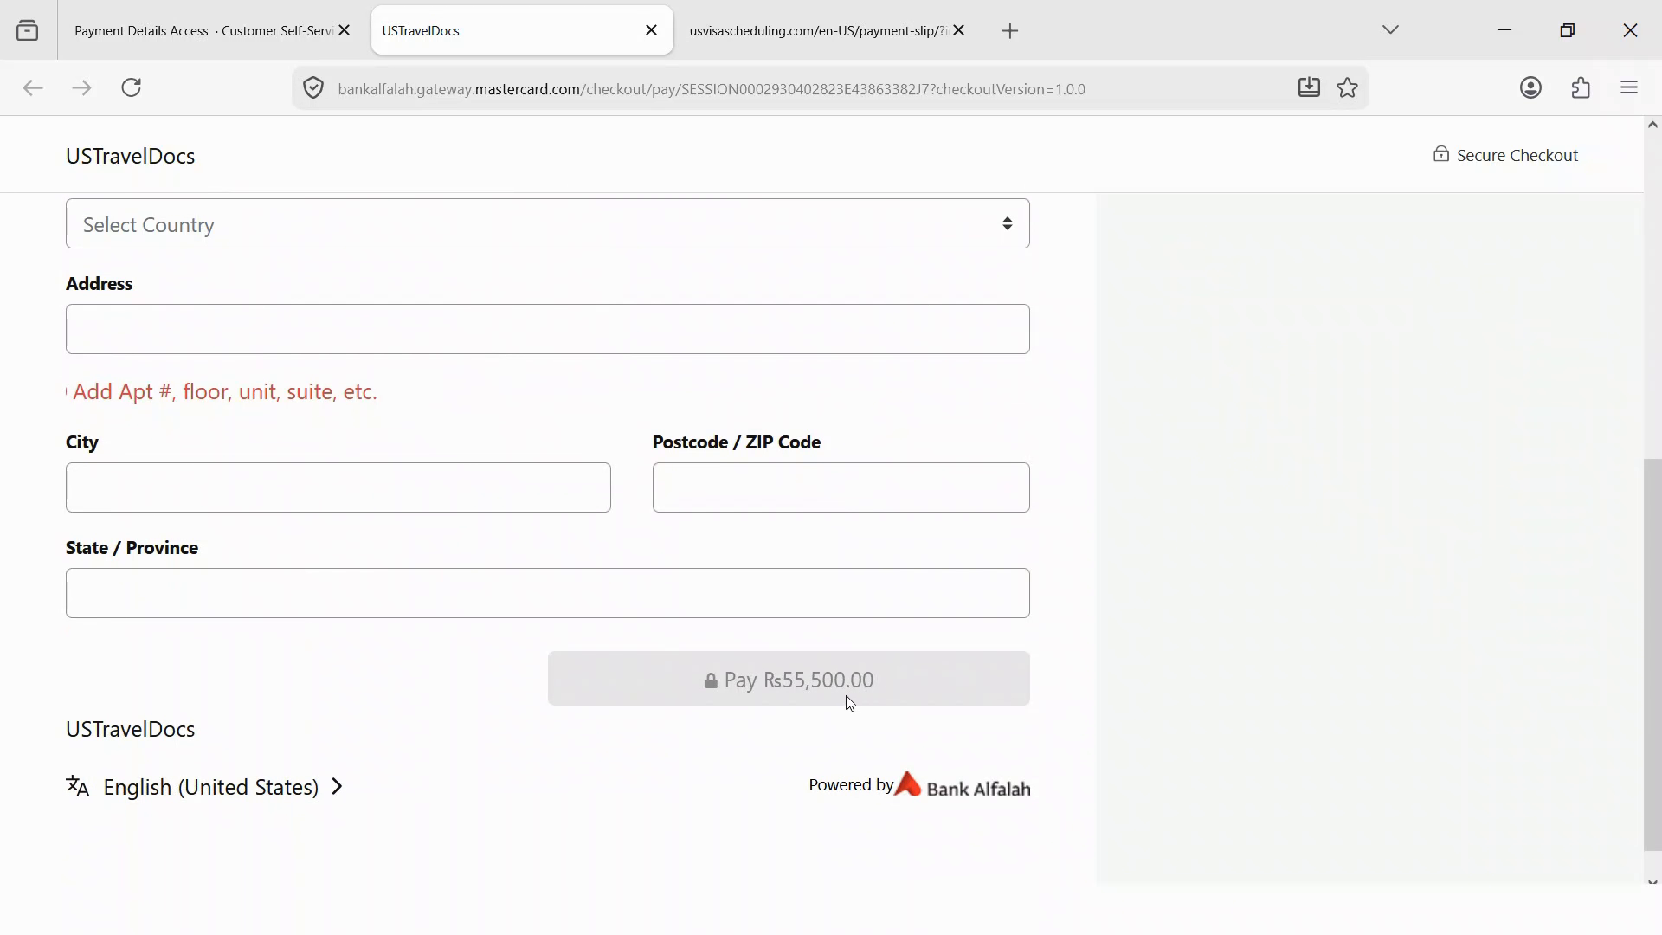
pyautogui.scroll(-1, 813, 627)
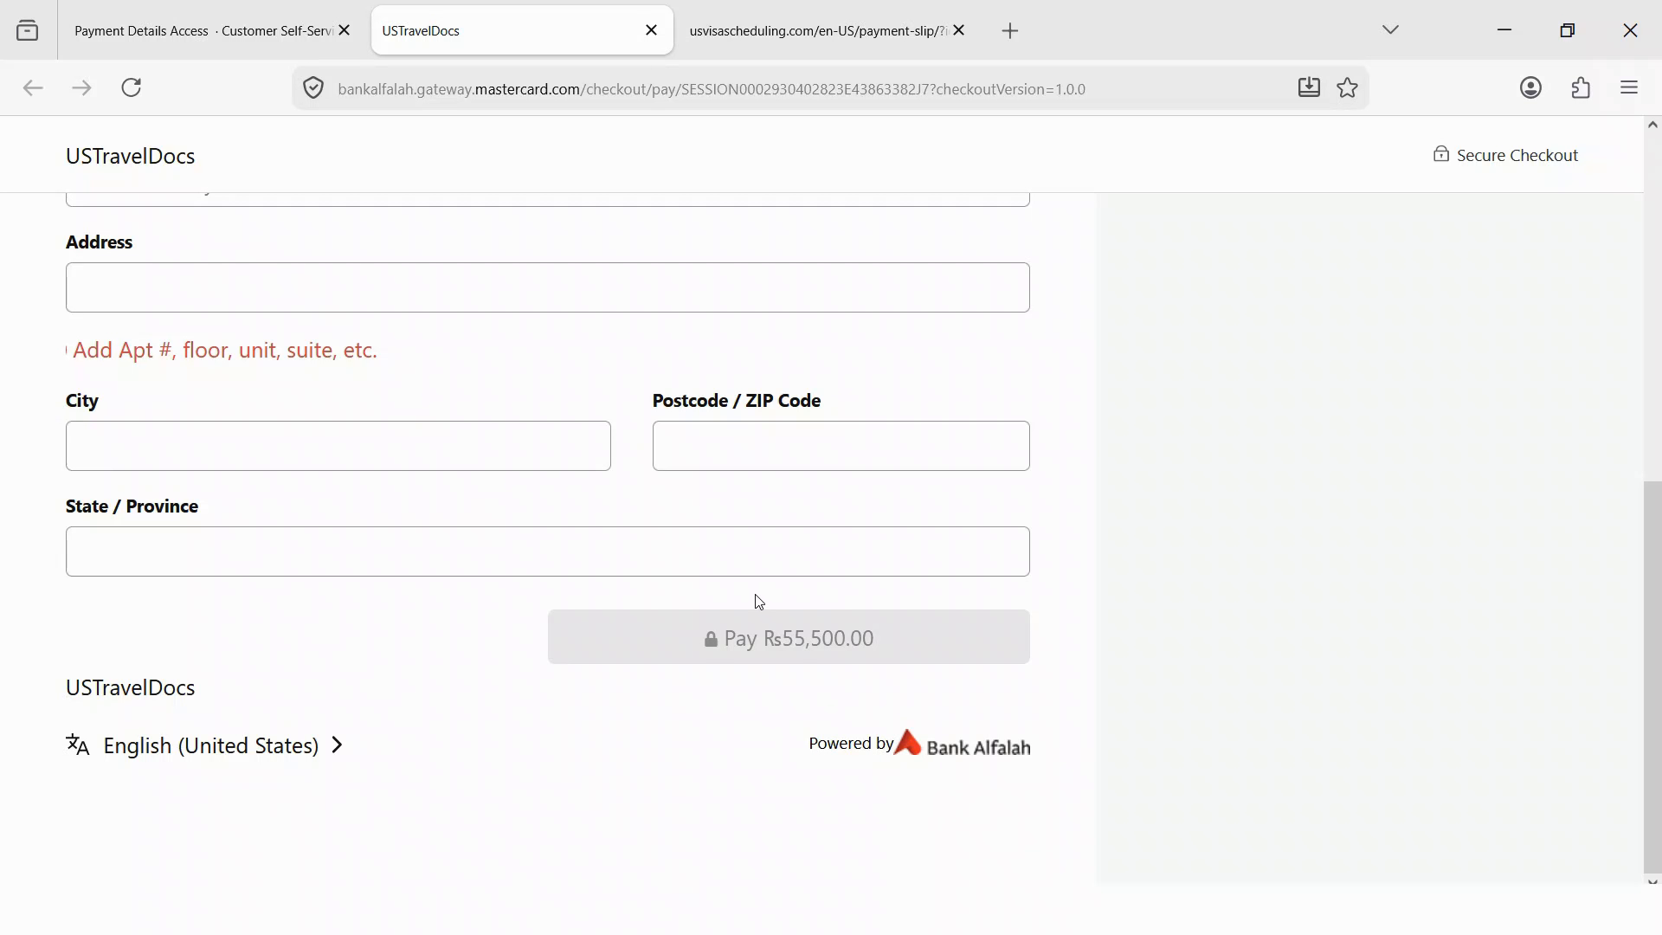
pyautogui.scroll(5, 586, 426)
pyautogui.scroll(2, 586, 426)
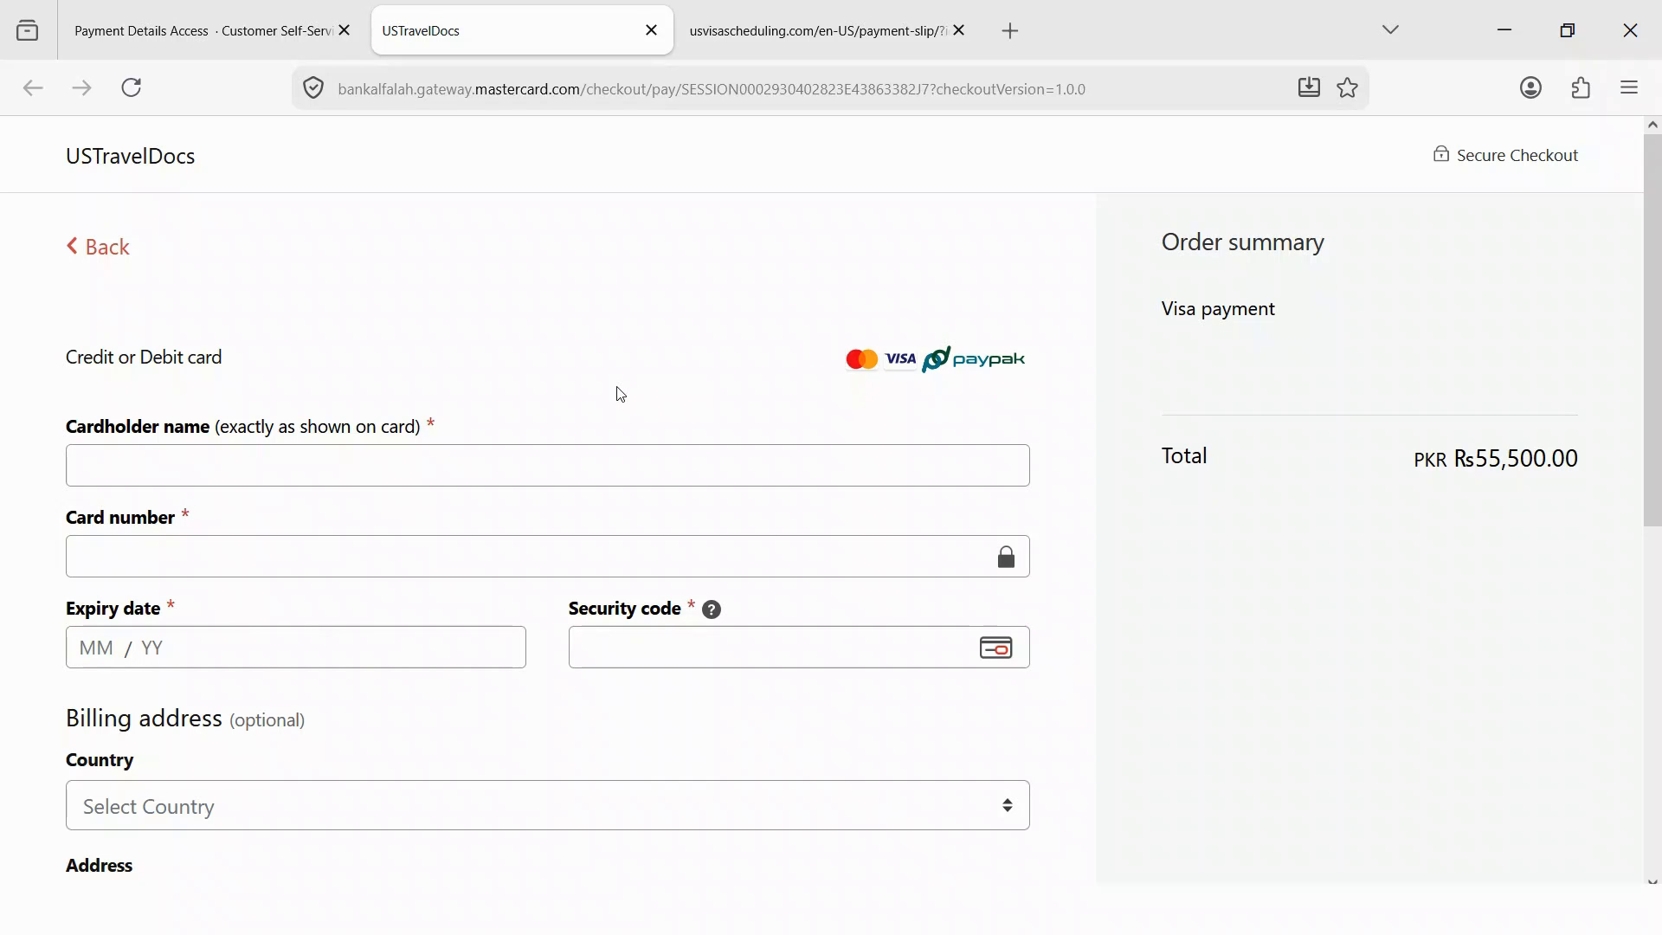
pyautogui.hotkey('ctrl', 'w')
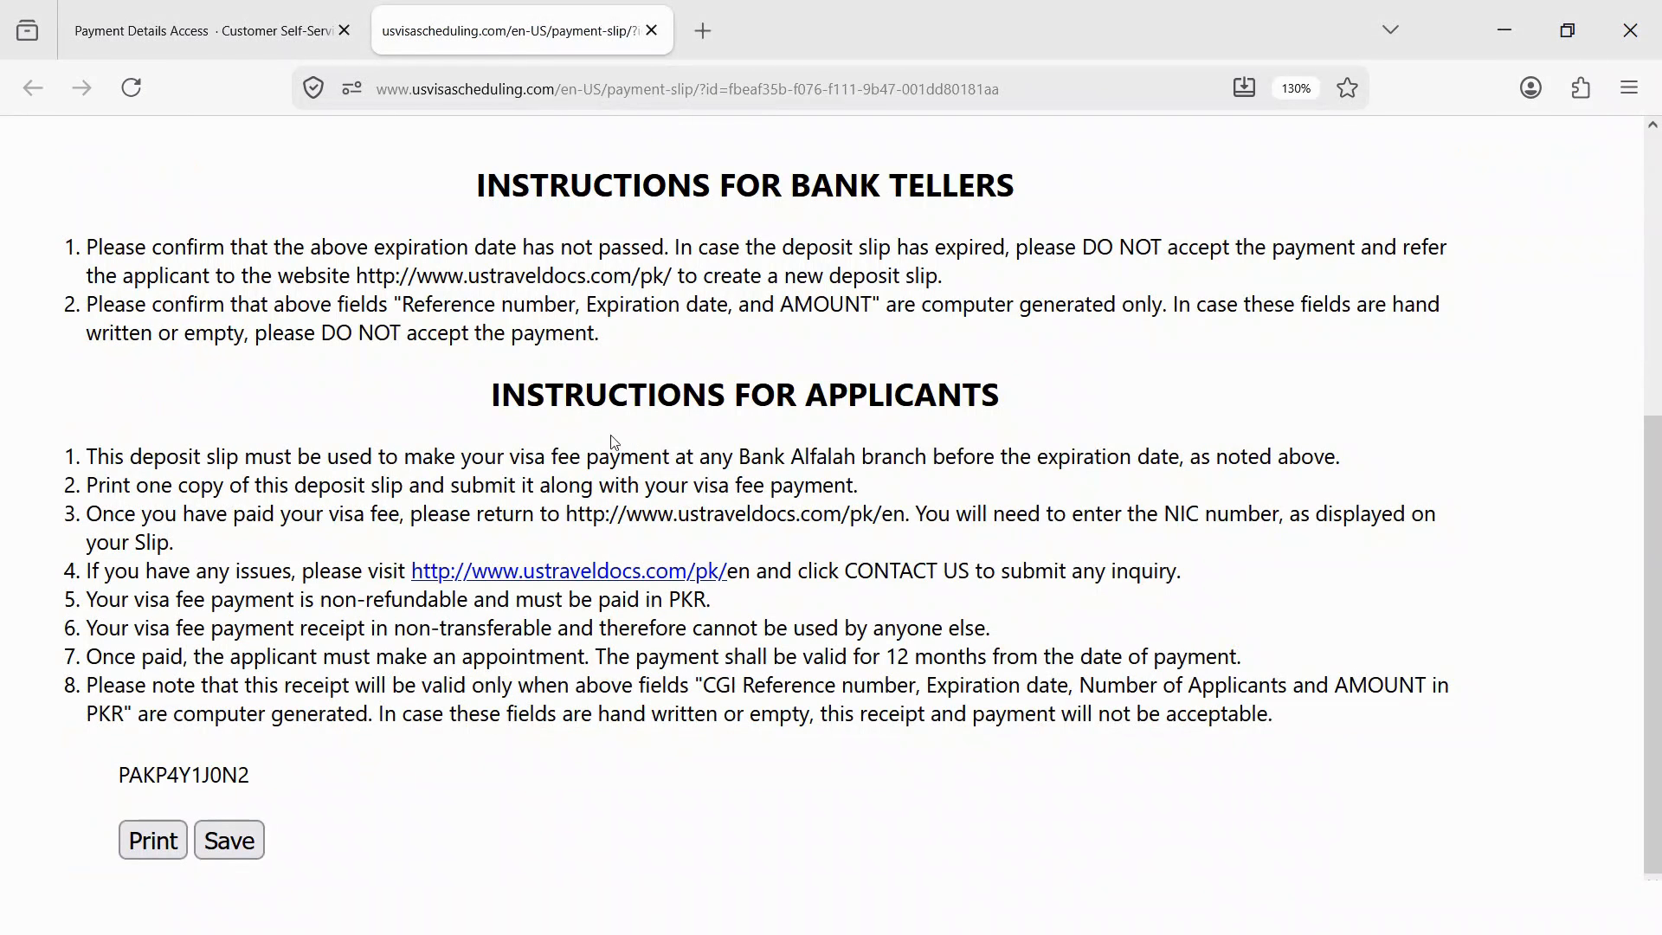
# - Read instruction 7 on the deposit slip, then open the Consular Posts list for scheduling
pyautogui.scroll(3, 842, 396)
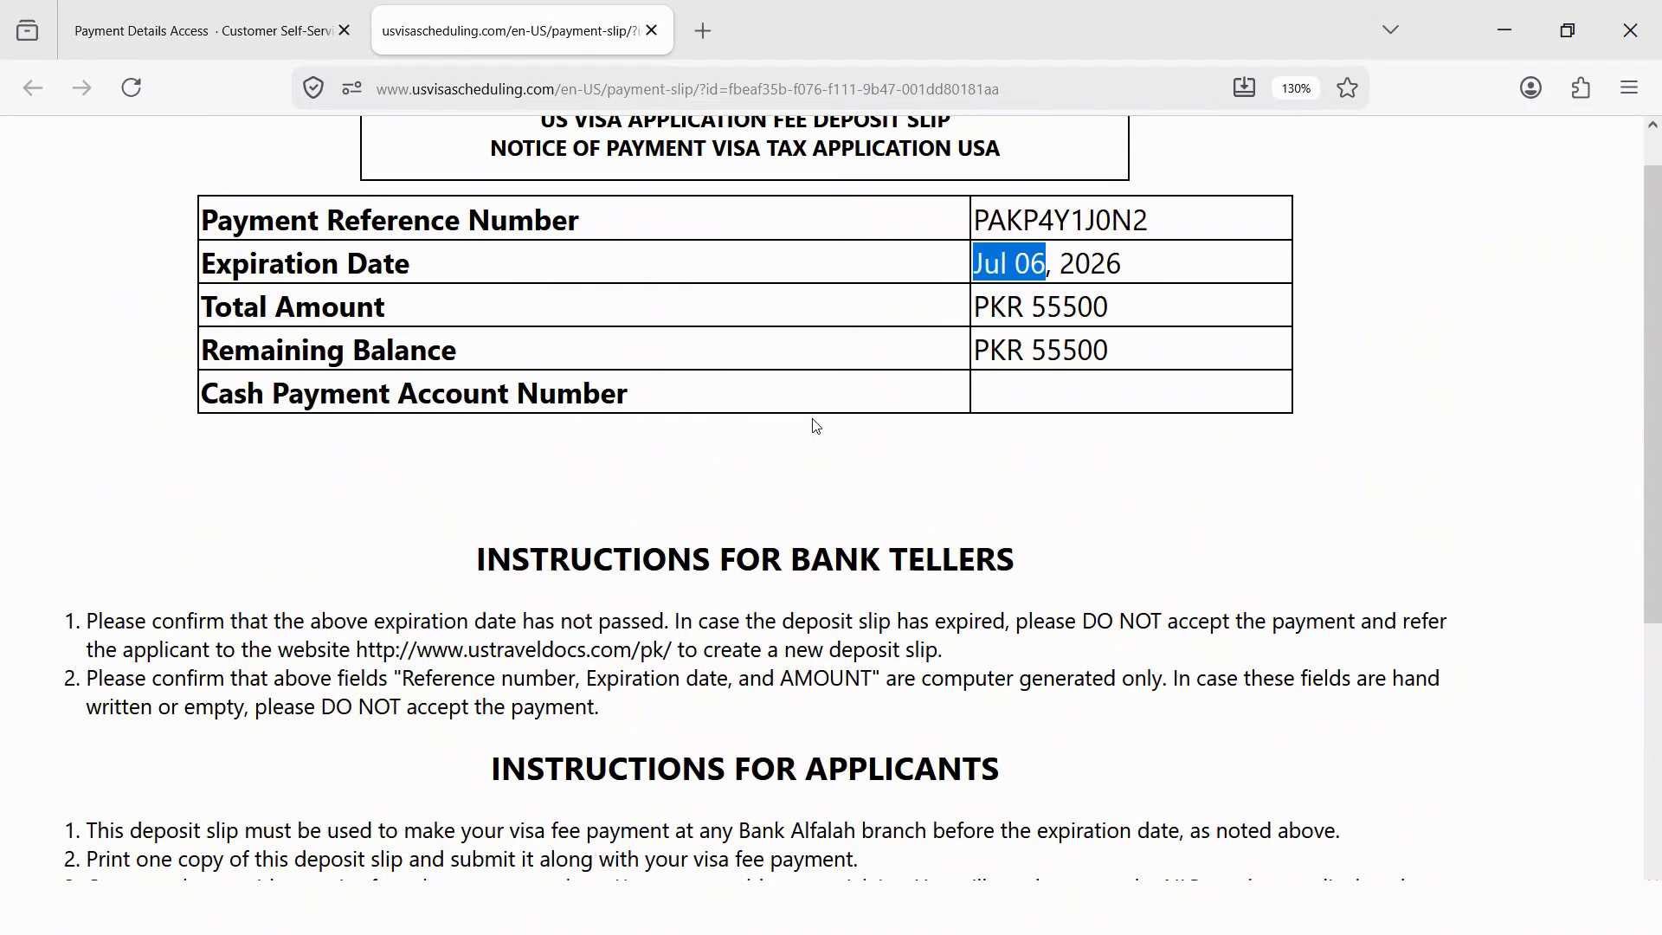
pyautogui.scroll(-3, 813, 423)
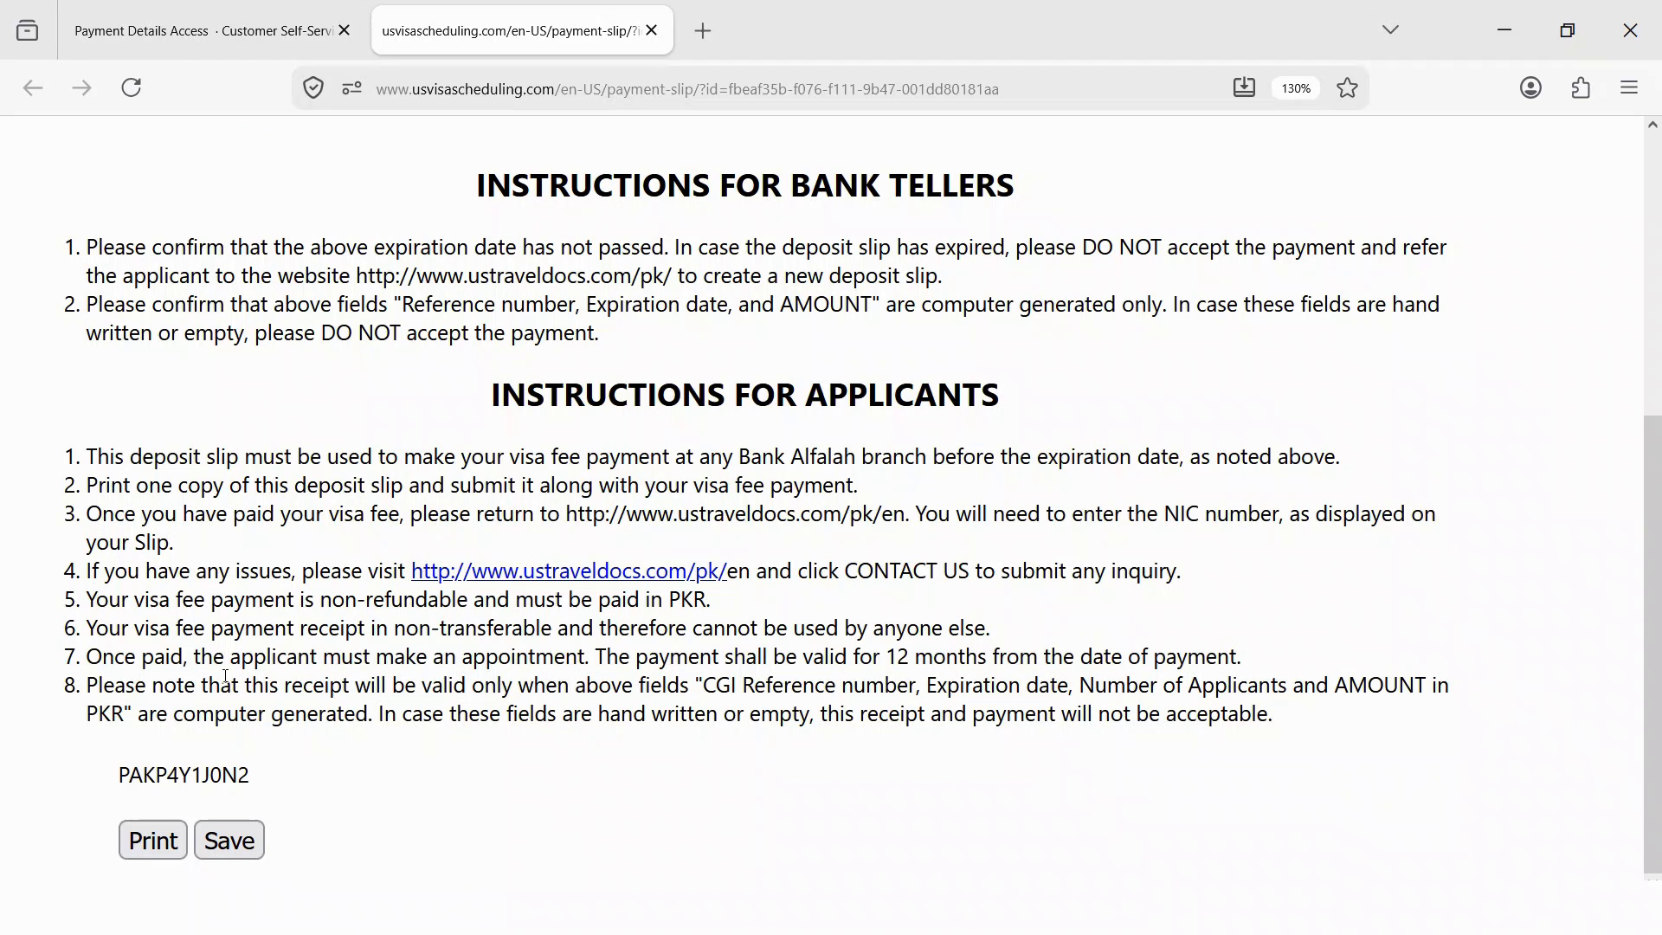
pyautogui.moveTo(102, 657); pyautogui.dragTo(199, 654)
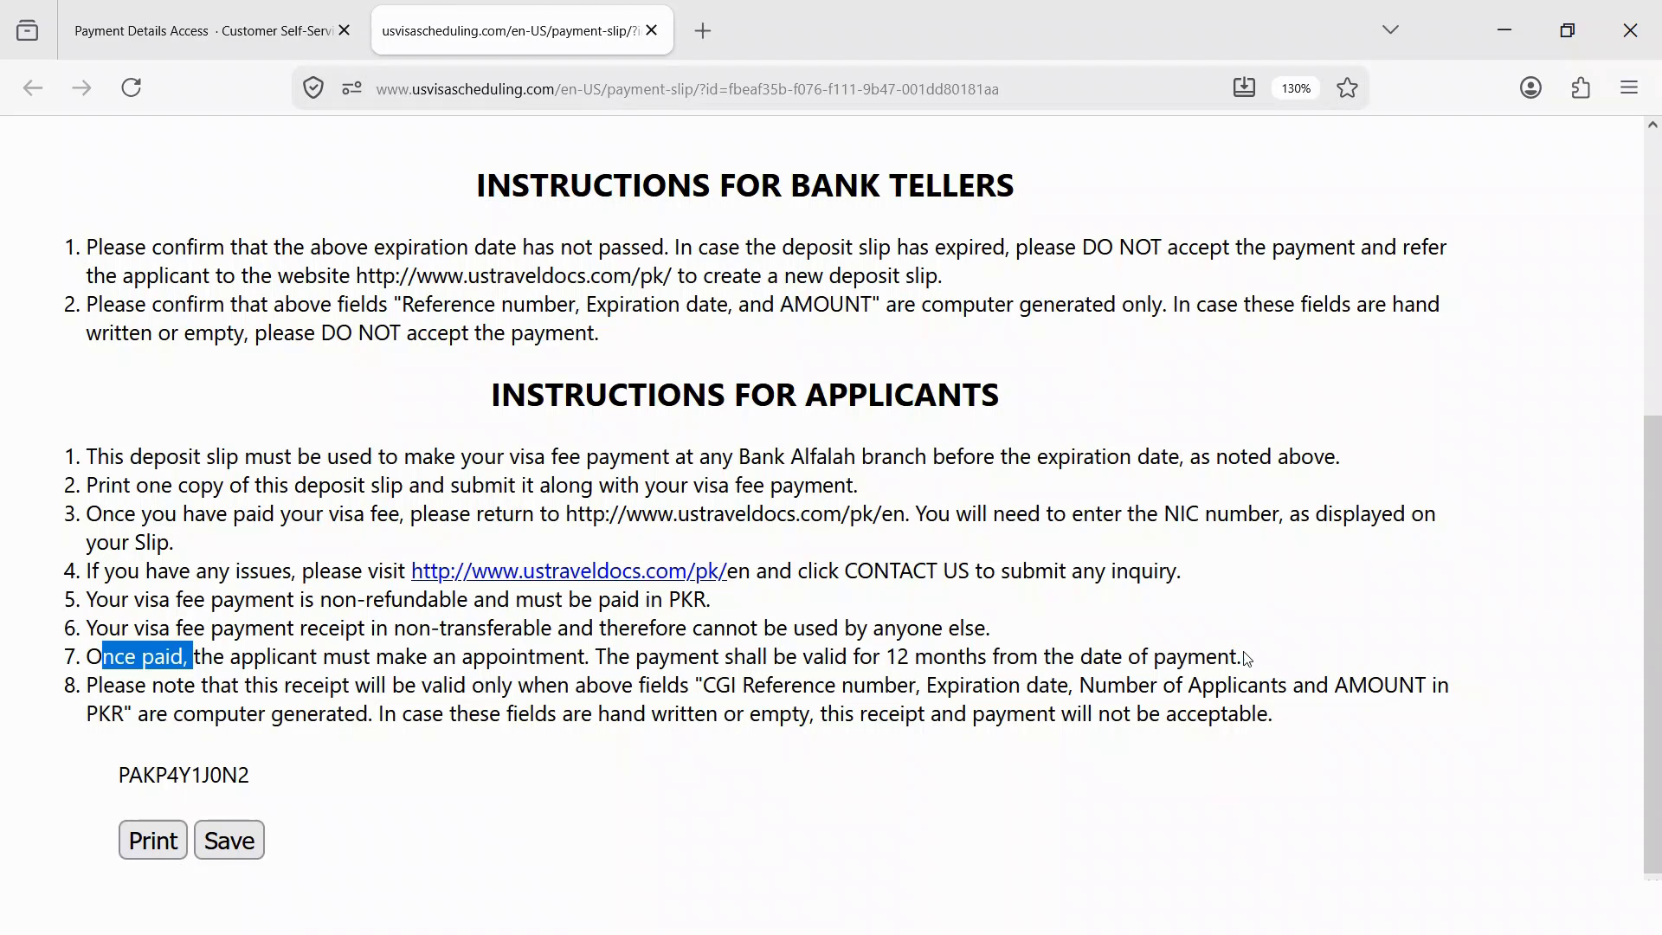
pyautogui.moveTo(1247, 660); pyautogui.dragTo(93, 659)
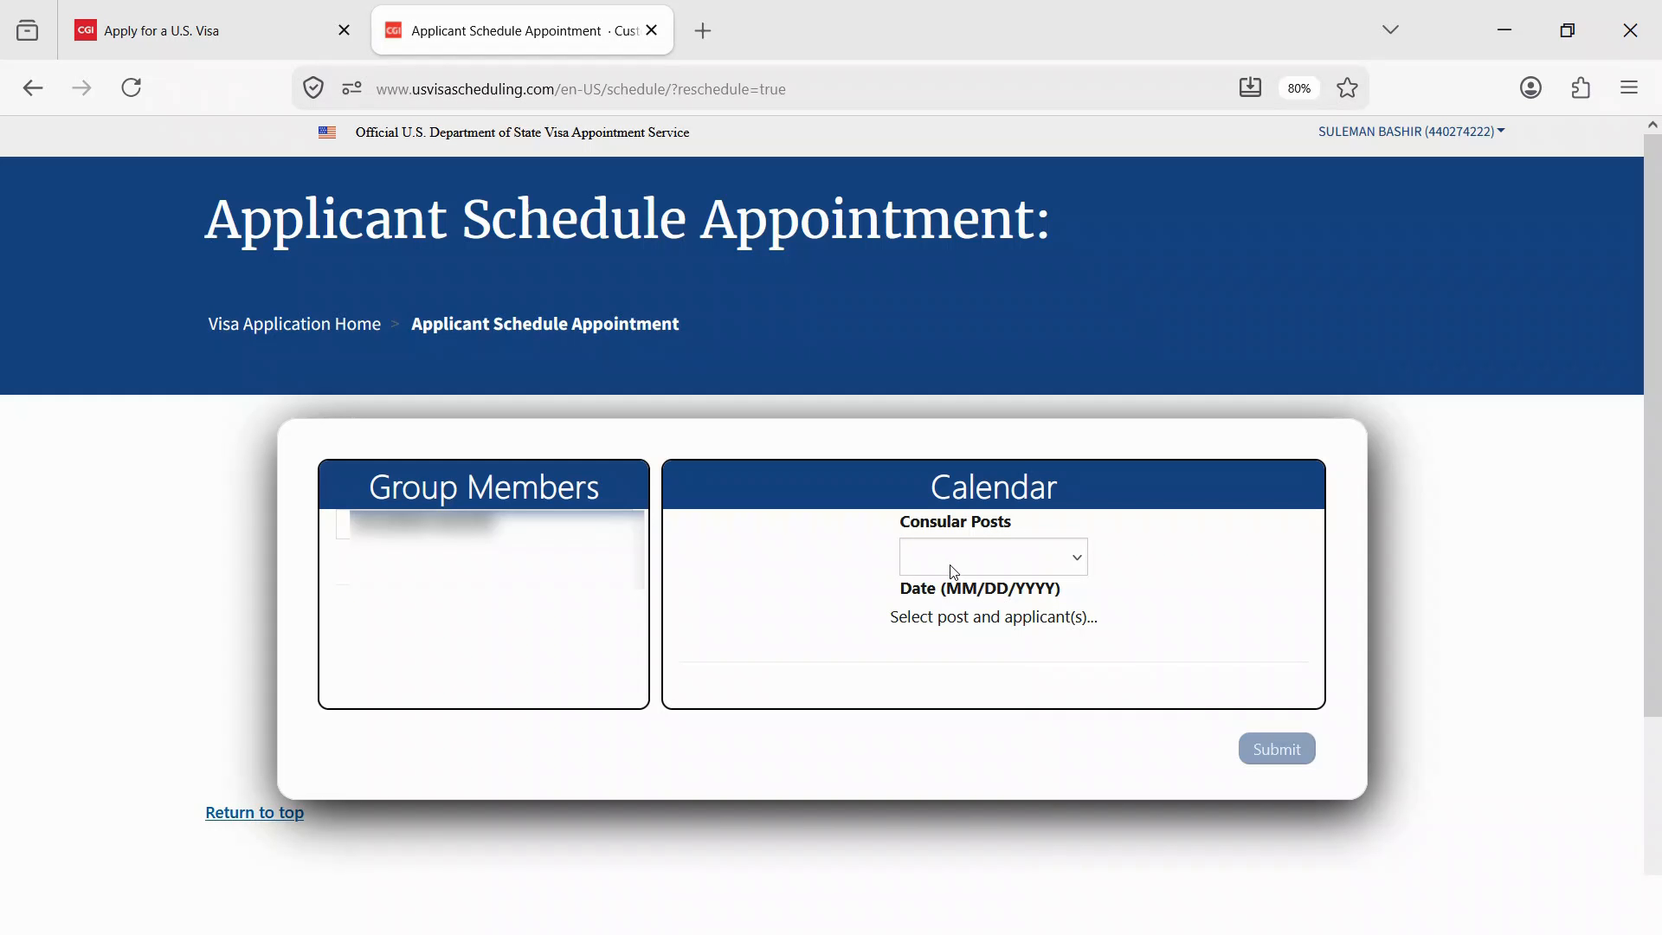
pyautogui.click(952, 565)
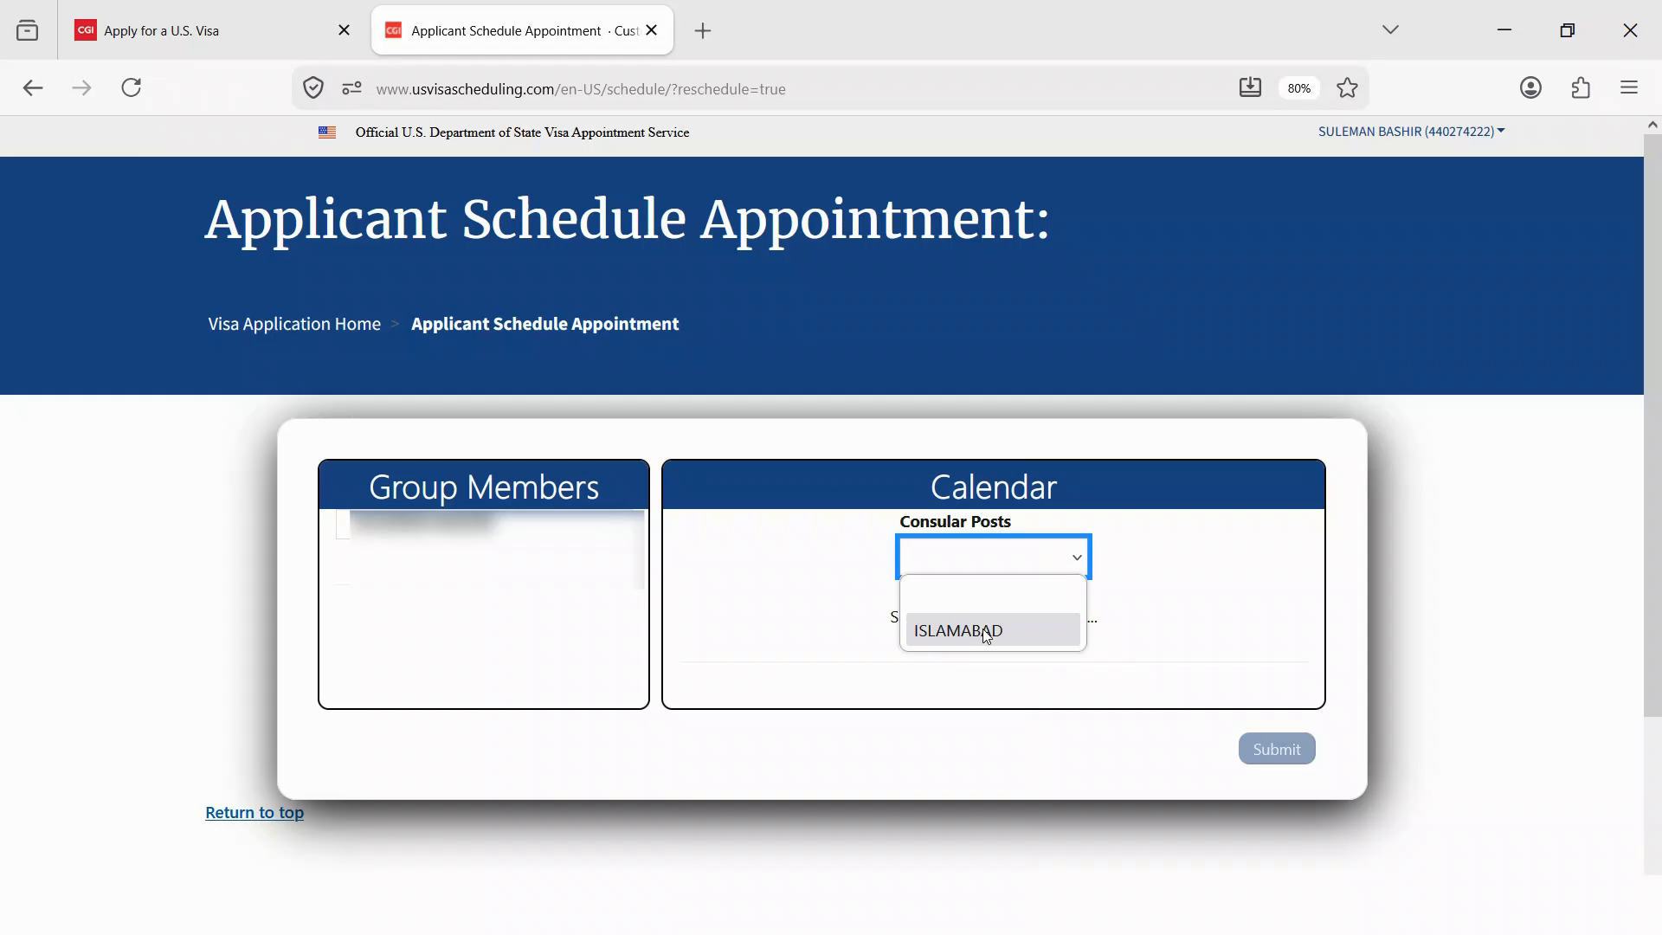
# - Select ISLAMABAD as the consular post and page the calendar forward to July 2027
pyautogui.click(942, 632)
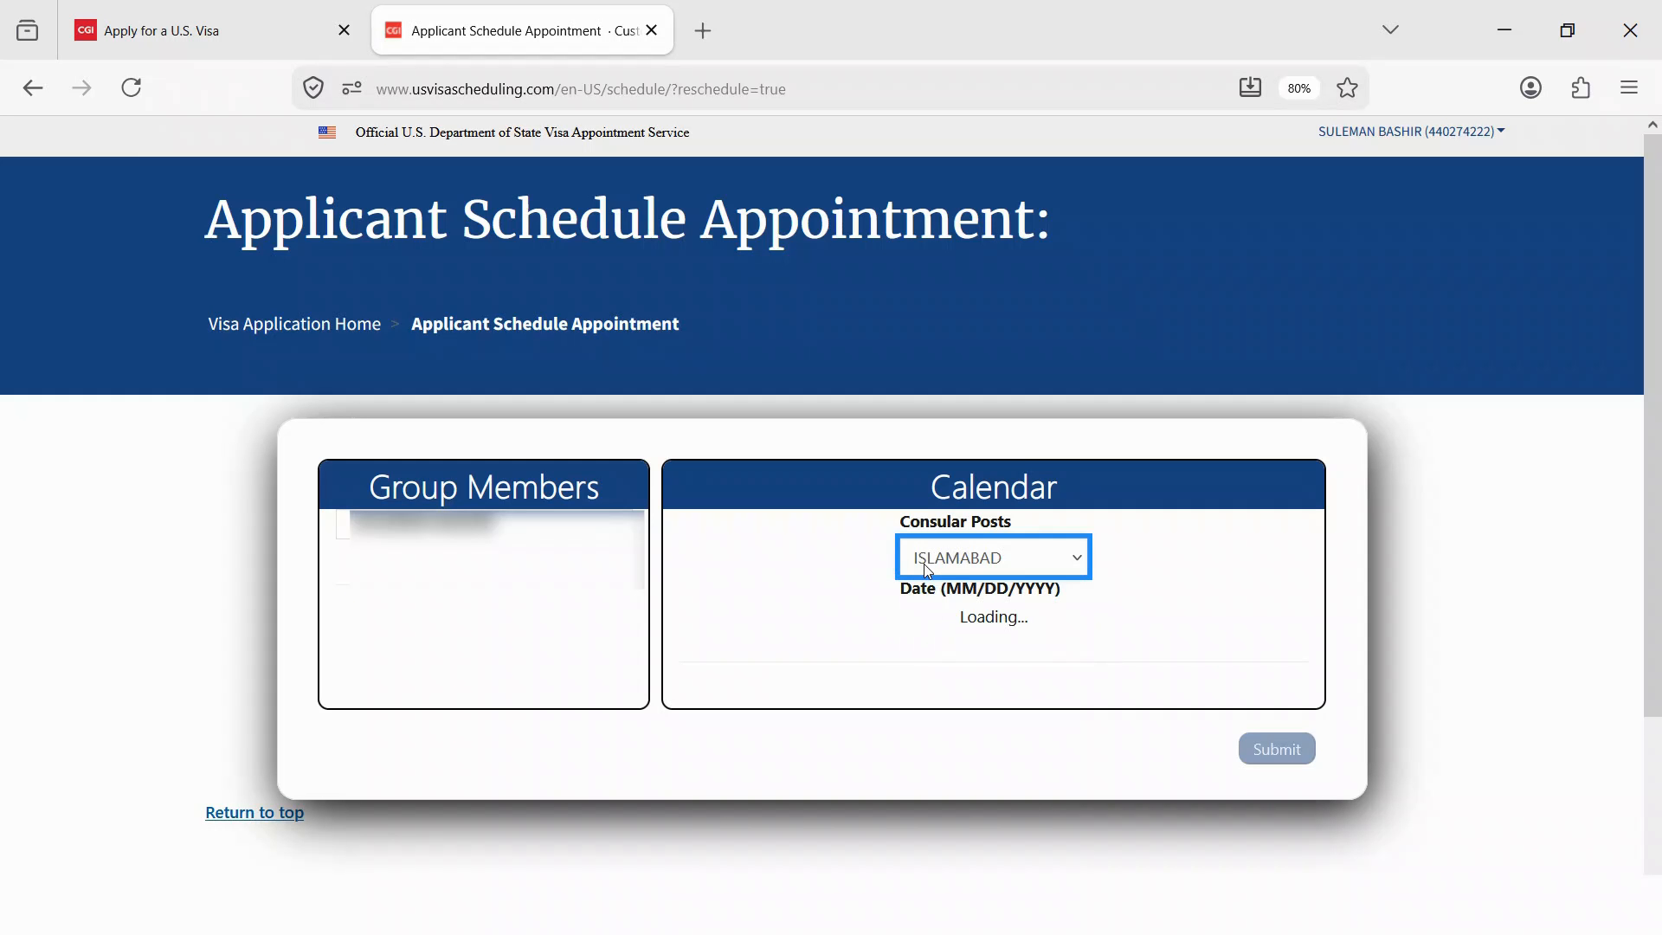
pyautogui.scroll(-3, 982, 606)
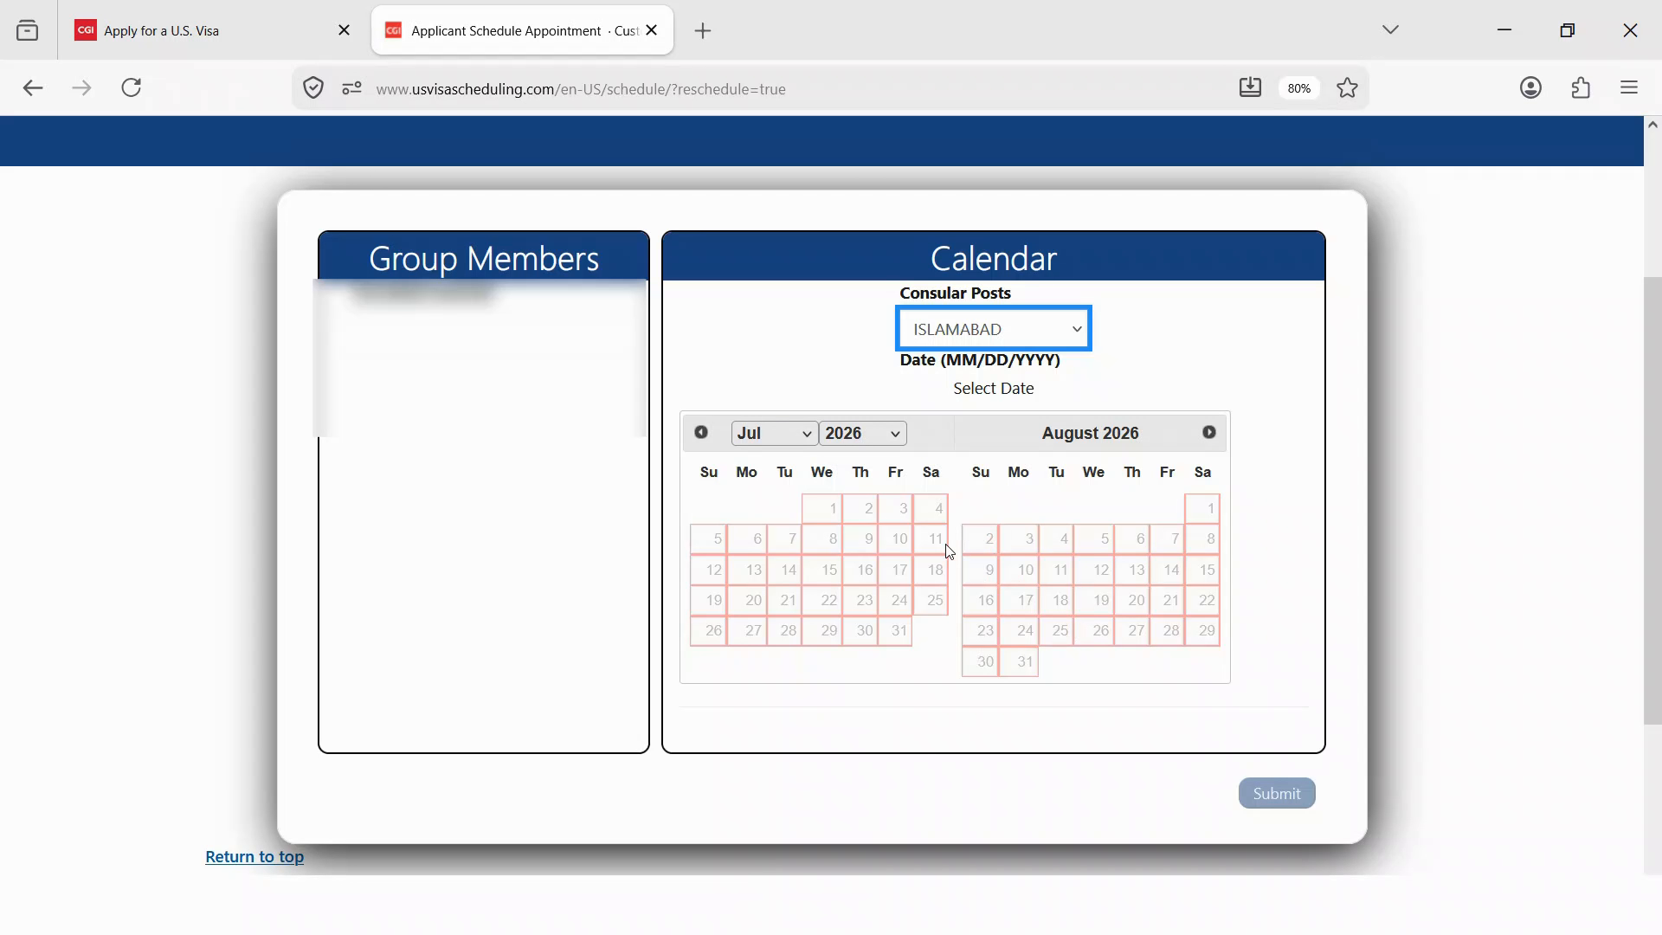
pyautogui.click(1210, 433)
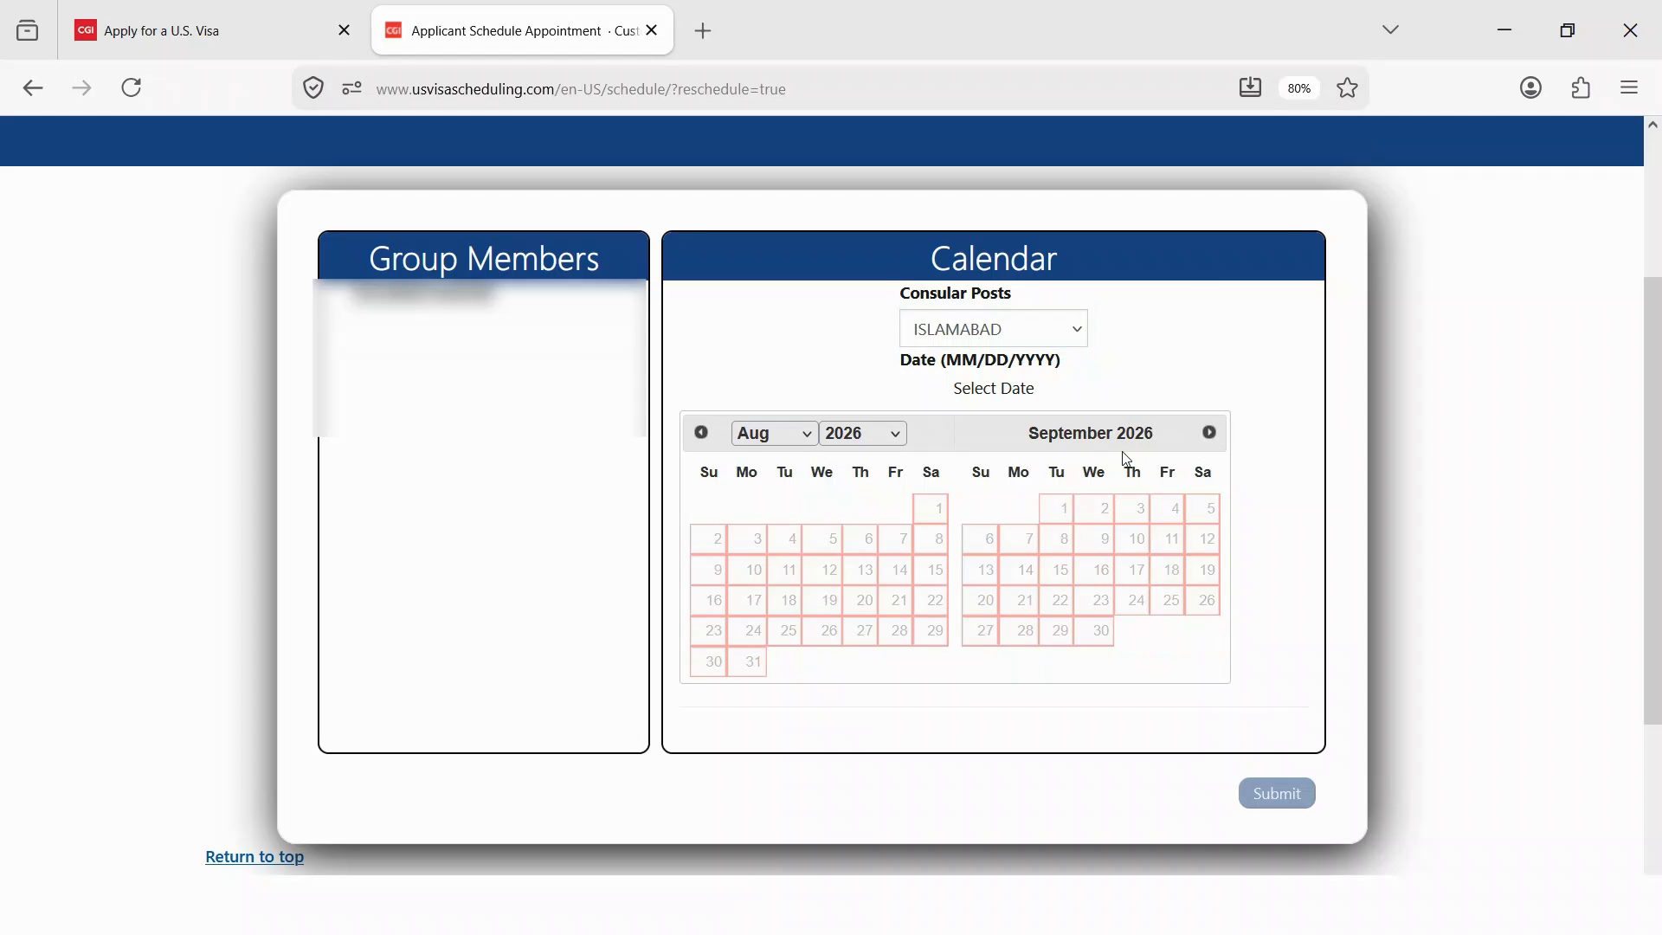
pyautogui.click(1211, 432)
pyautogui.click(1212, 432)
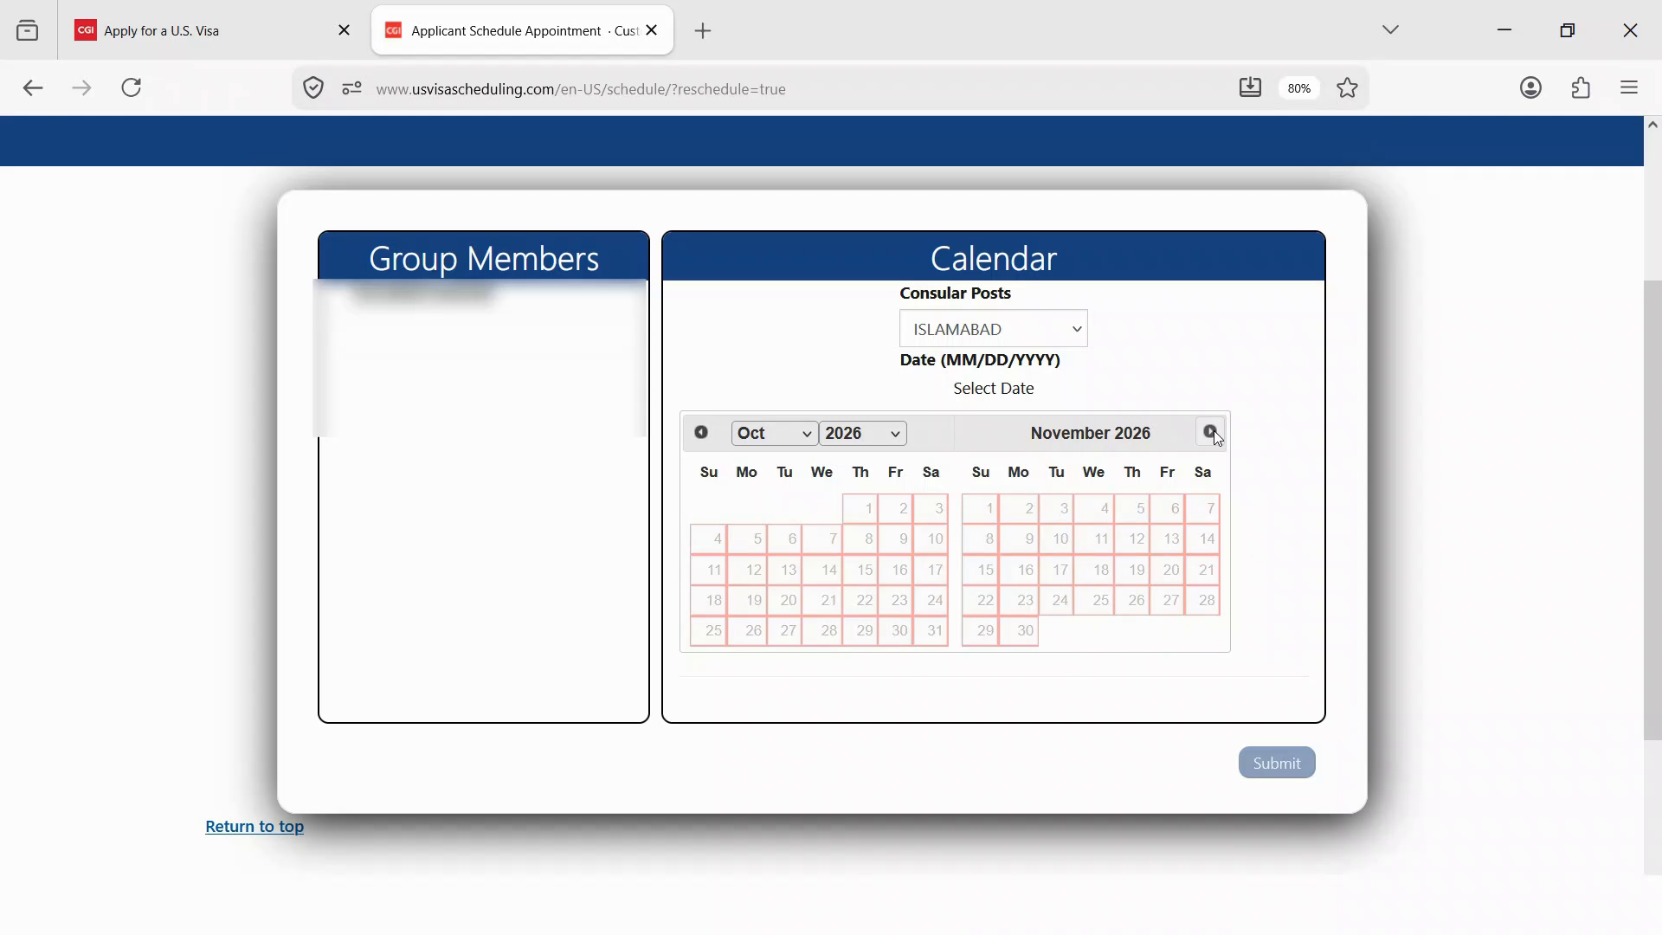
pyautogui.click(1211, 432)
pyautogui.click(1211, 432)
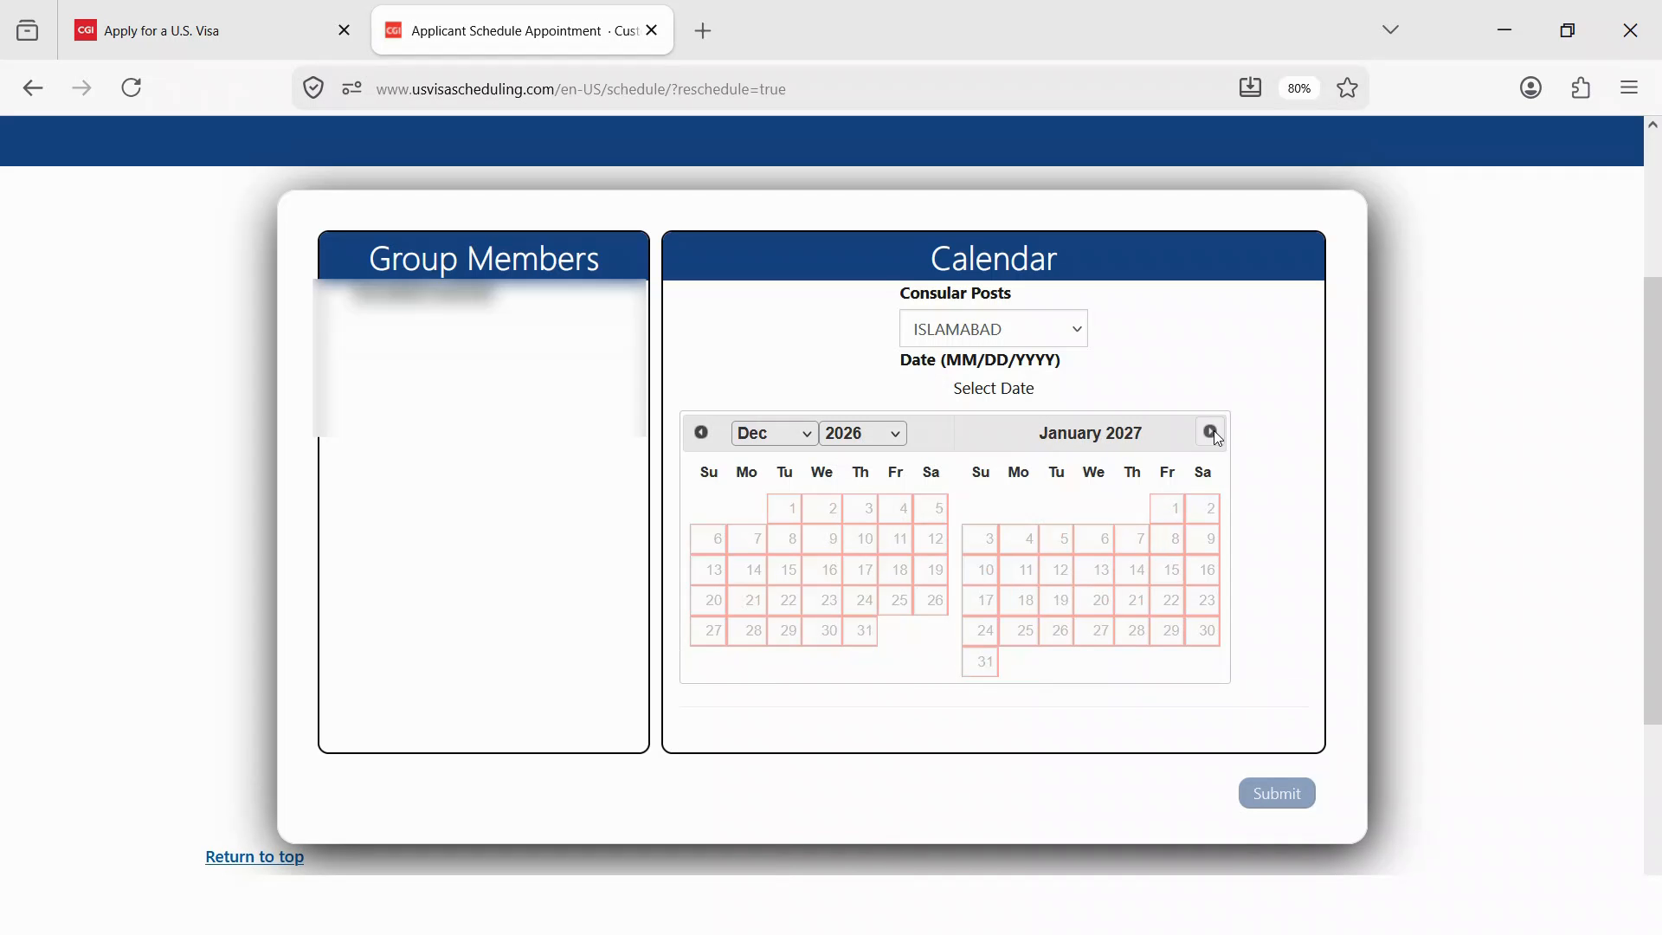
pyautogui.click(1212, 432)
pyautogui.click(1212, 432)
pyautogui.click(1212, 432)
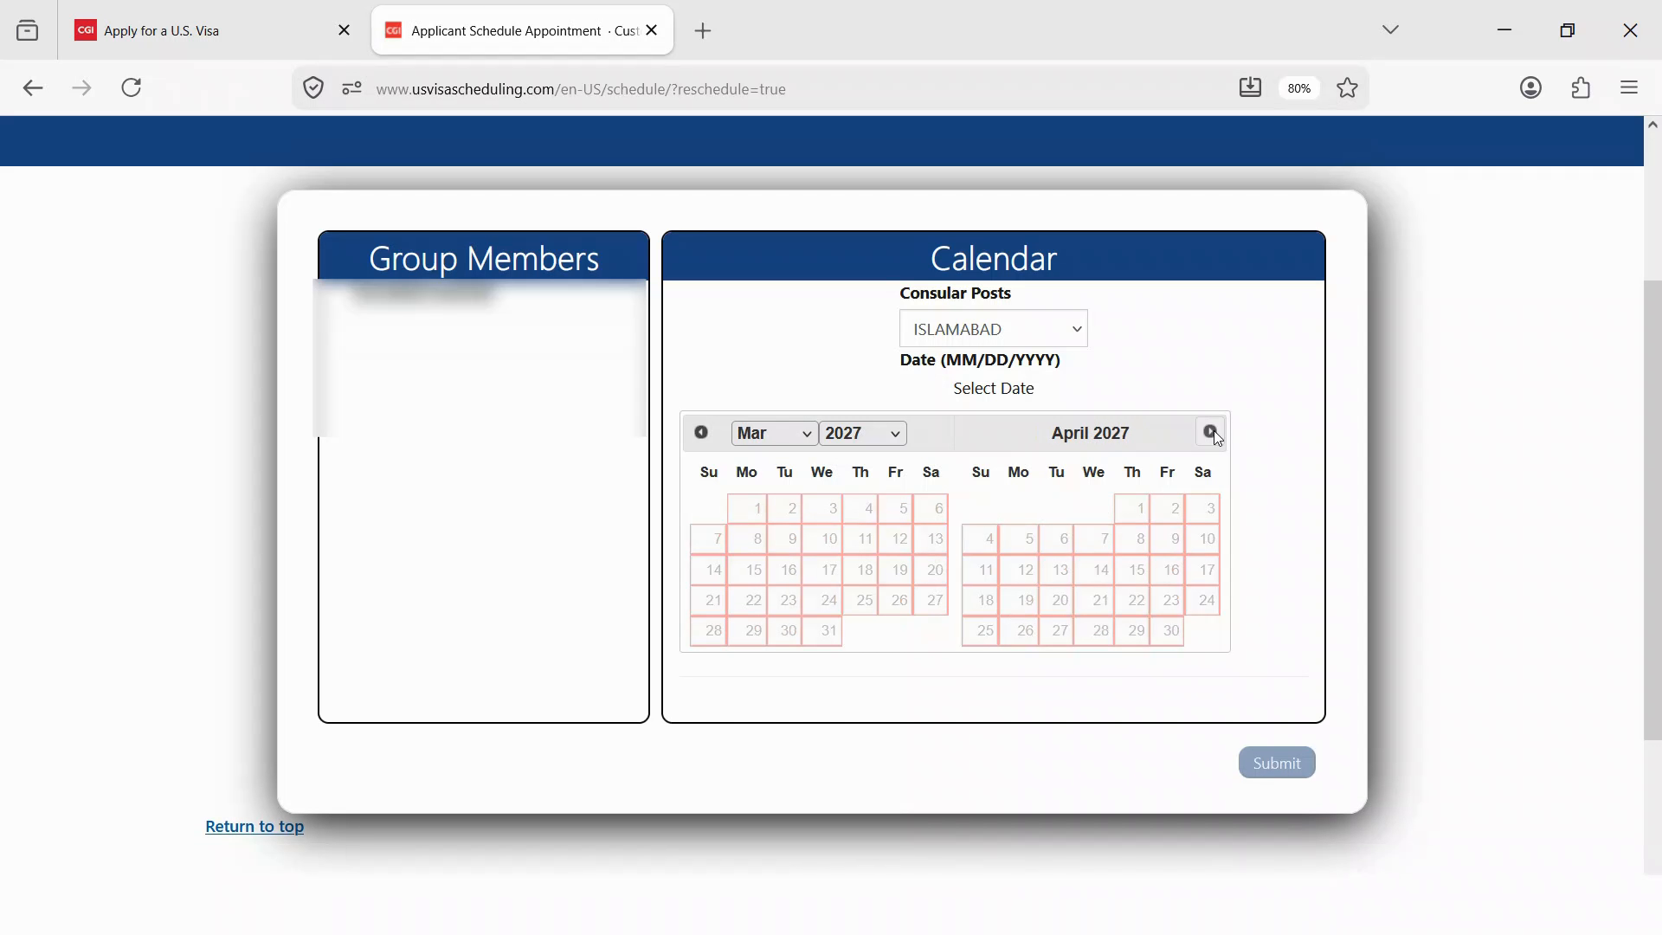
pyautogui.click(1212, 432)
pyautogui.click(1212, 432)
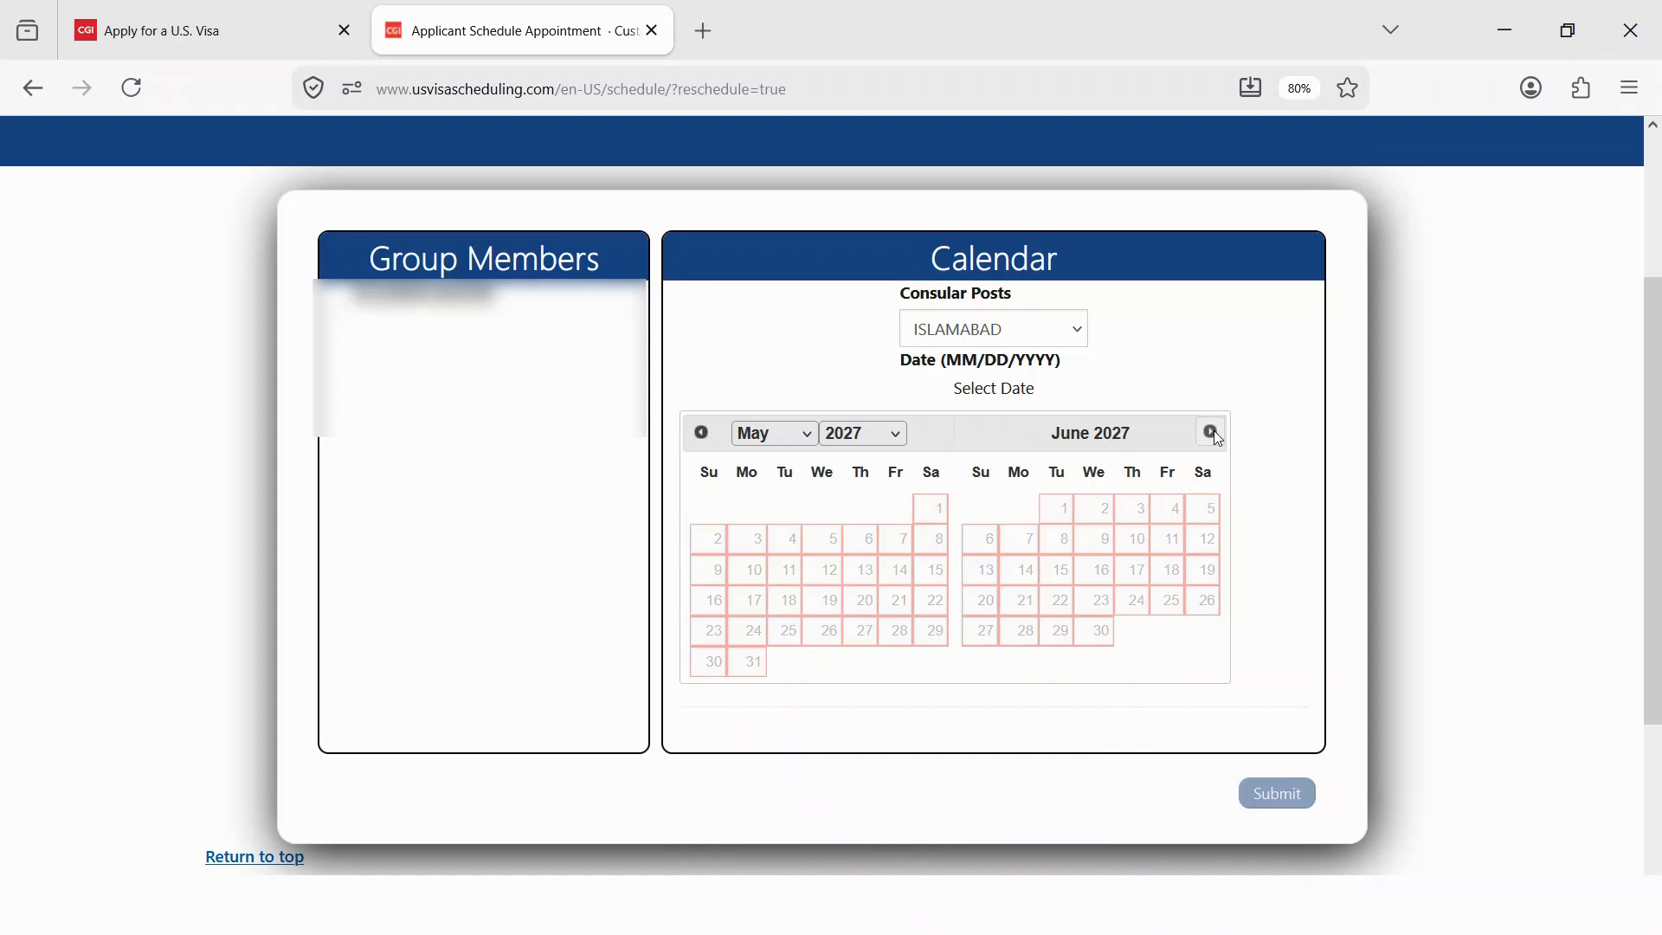
pyautogui.click(1212, 432)
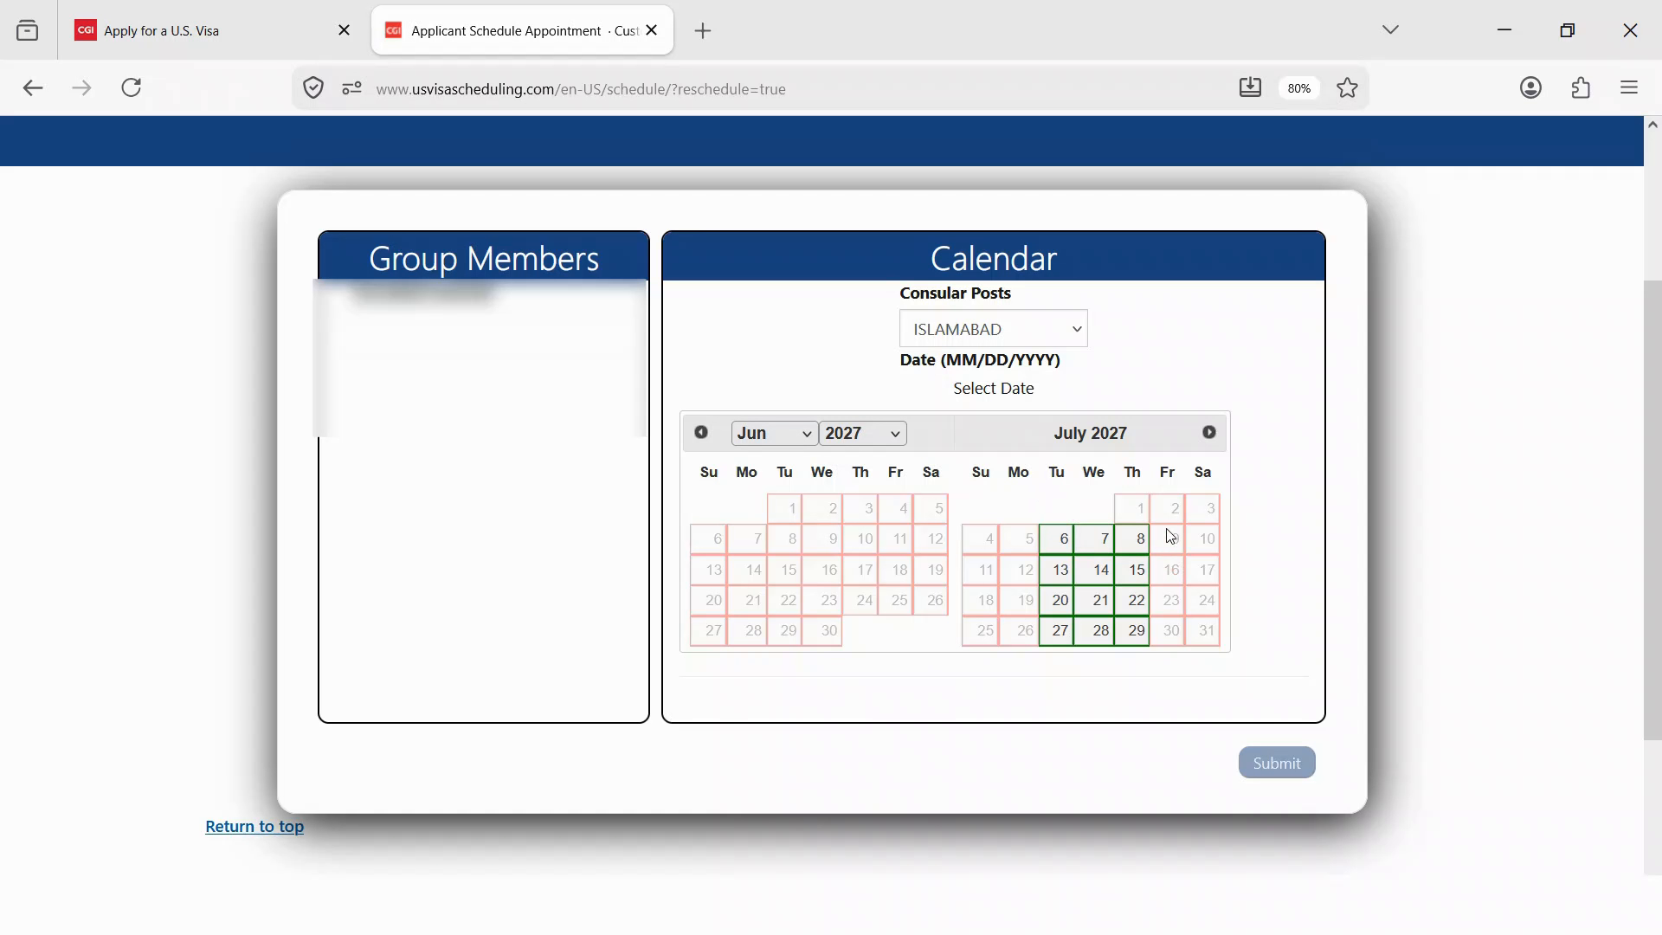
# - Book July 6, 2027 on the calendar and choose the 07:15 slot (13 available)
pyautogui.click(1074, 548)
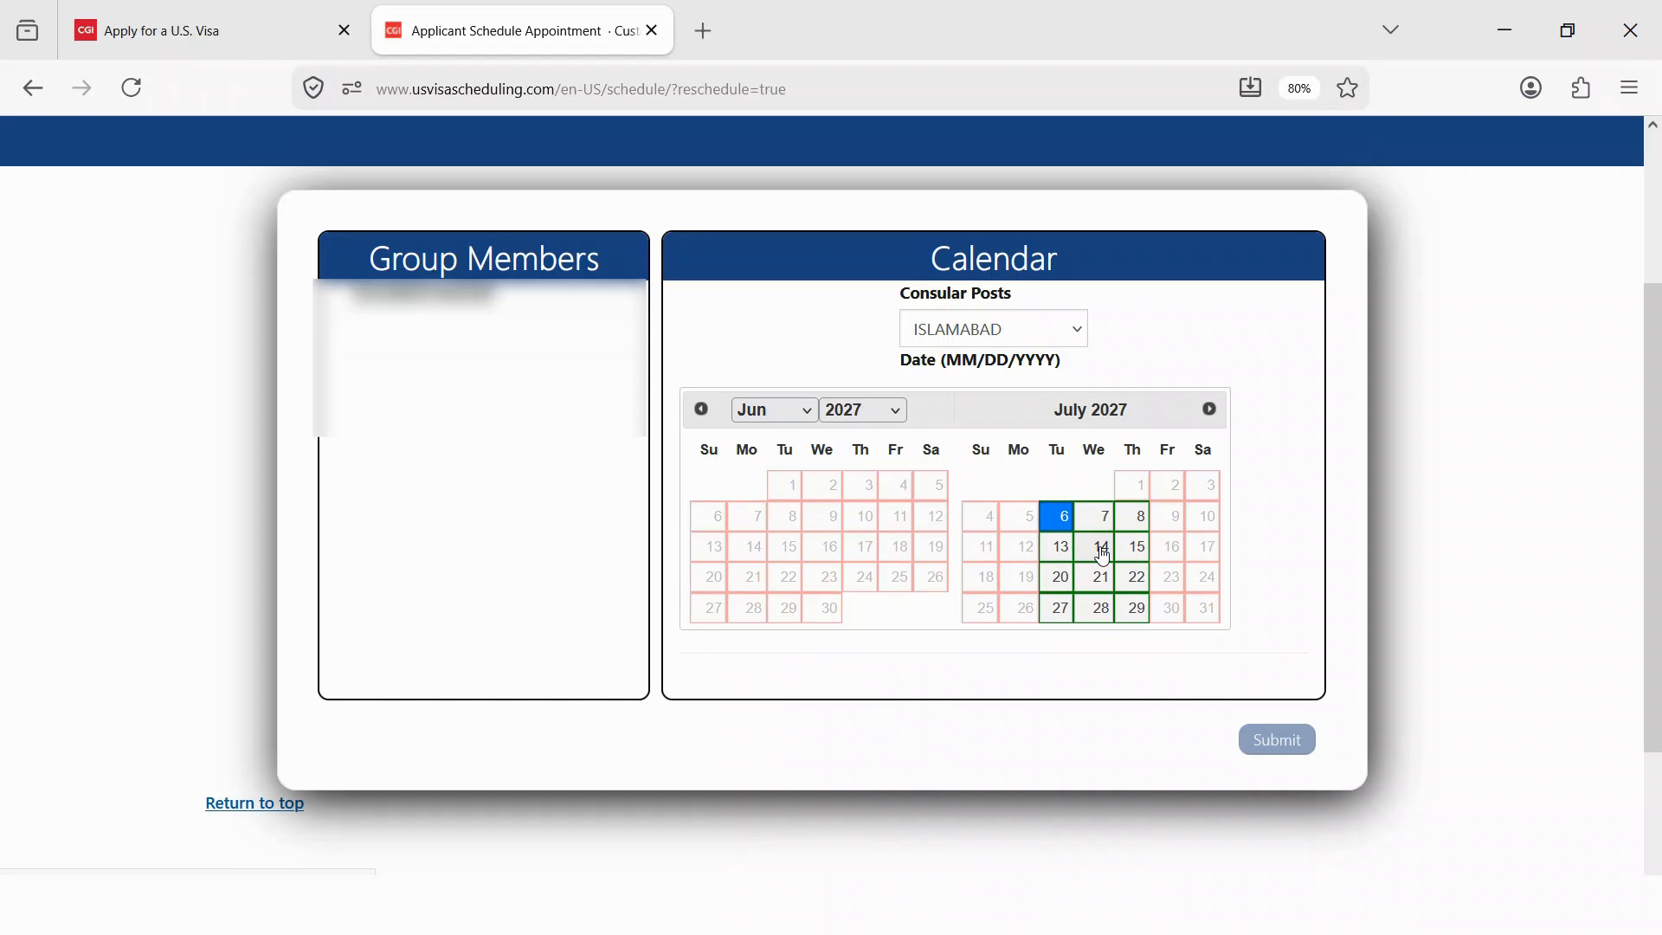
pyautogui.scroll(-2, 1110, 583)
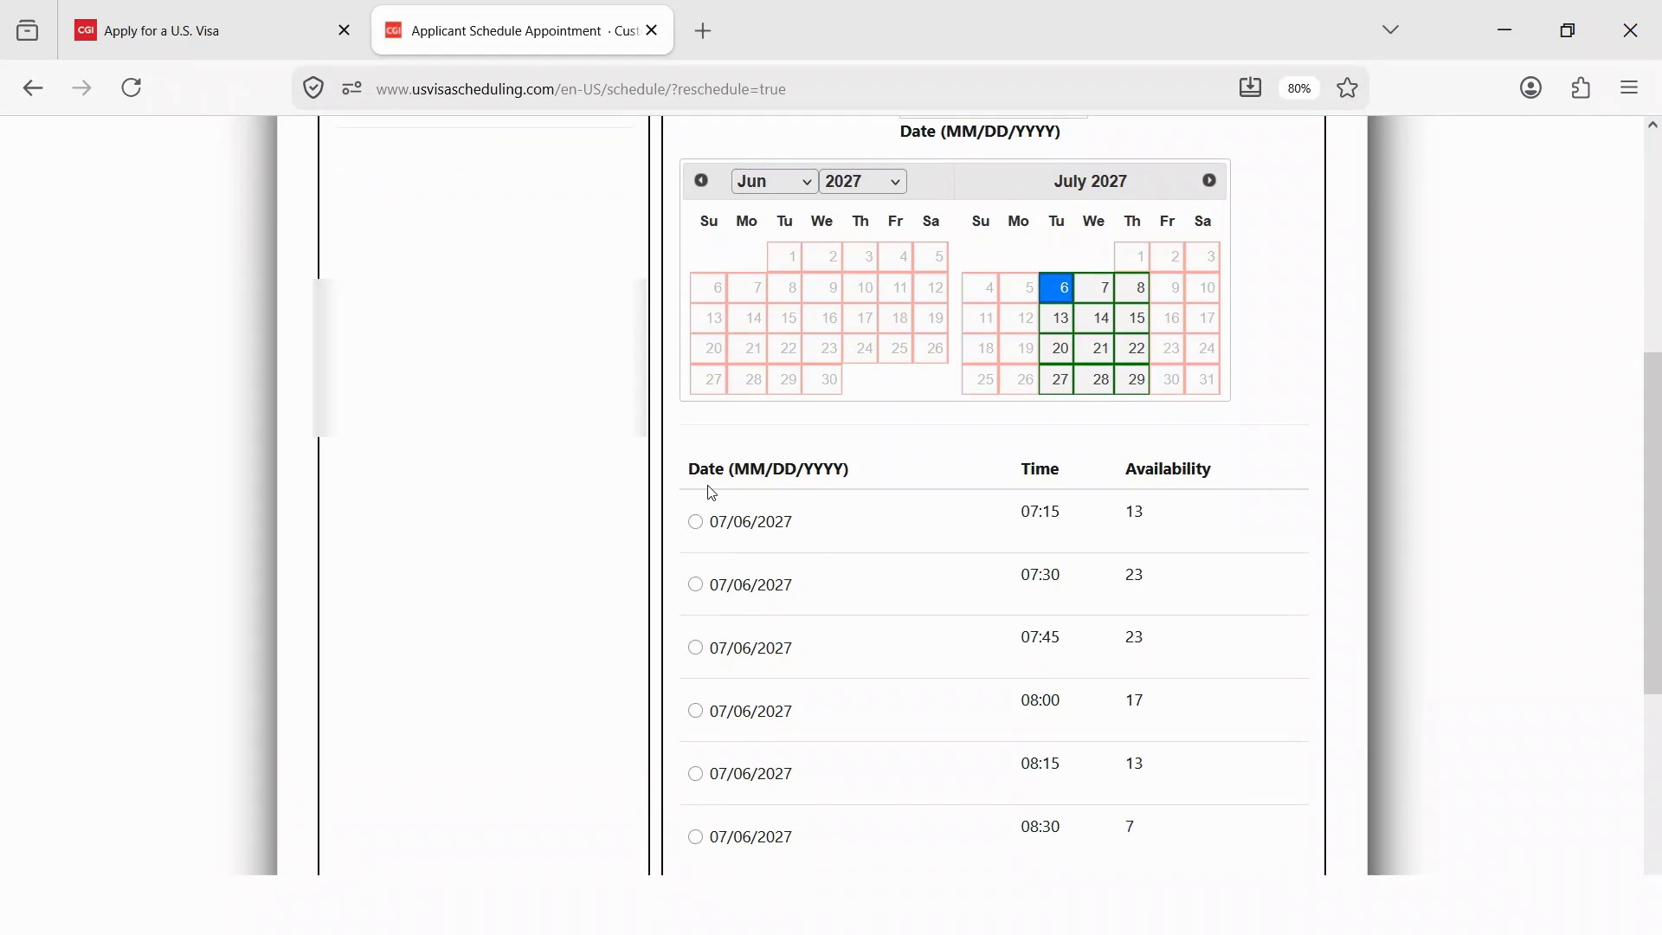
pyautogui.scroll(-1, 771, 530)
pyautogui.click(696, 409)
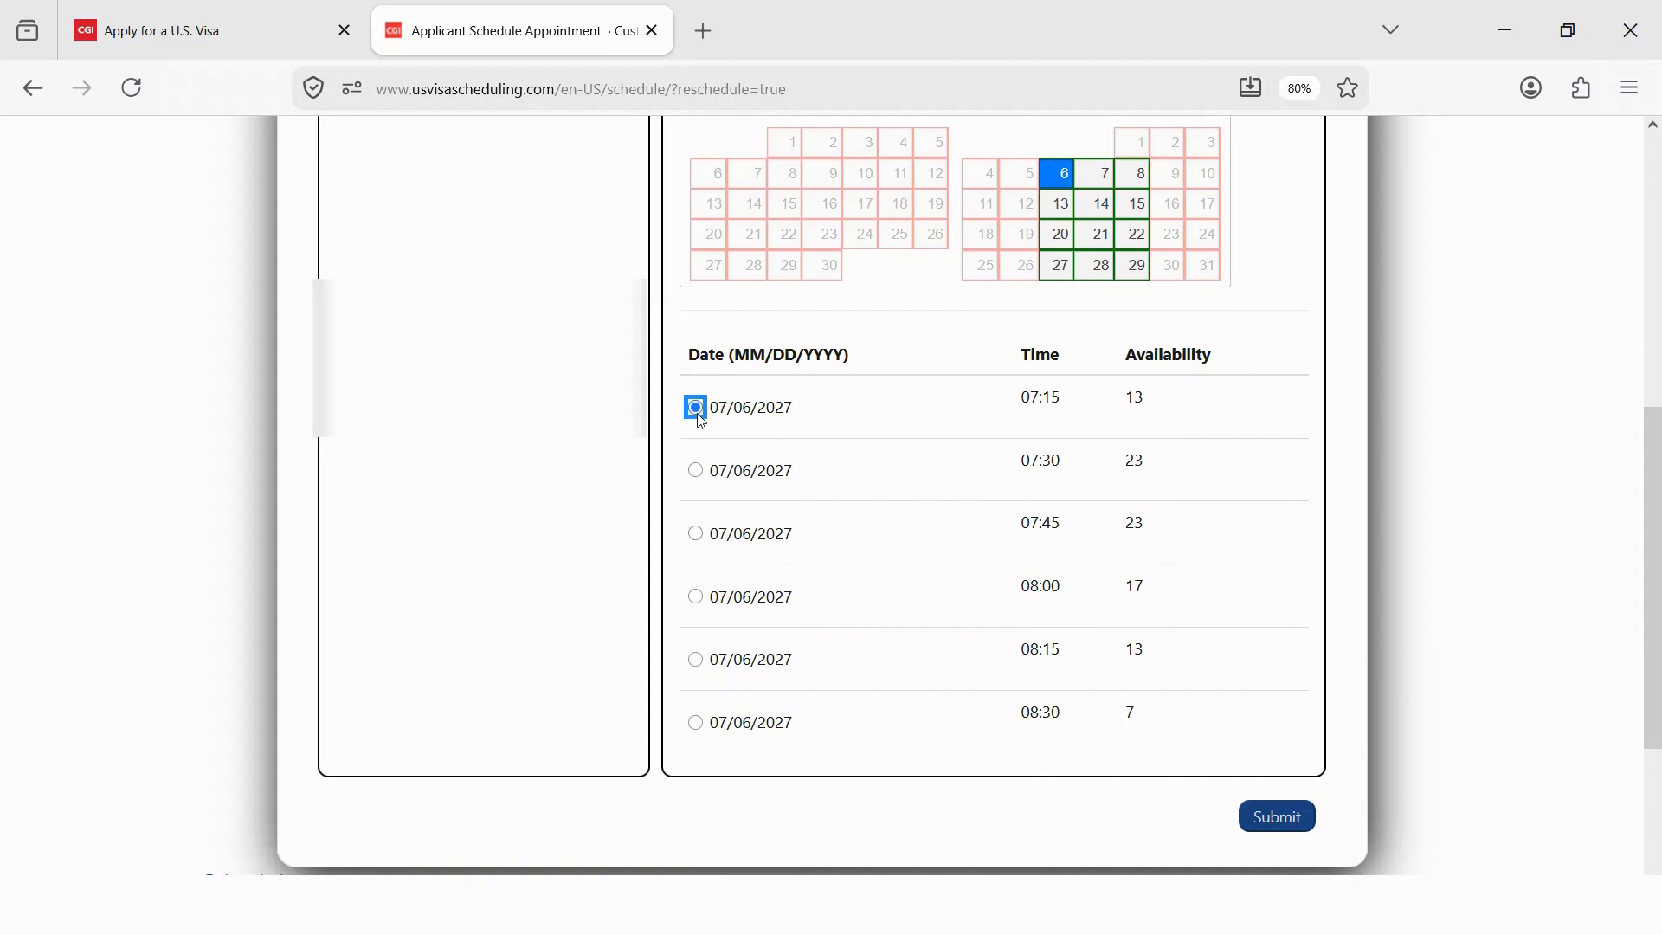
pyautogui.scroll(3, 984, 575)
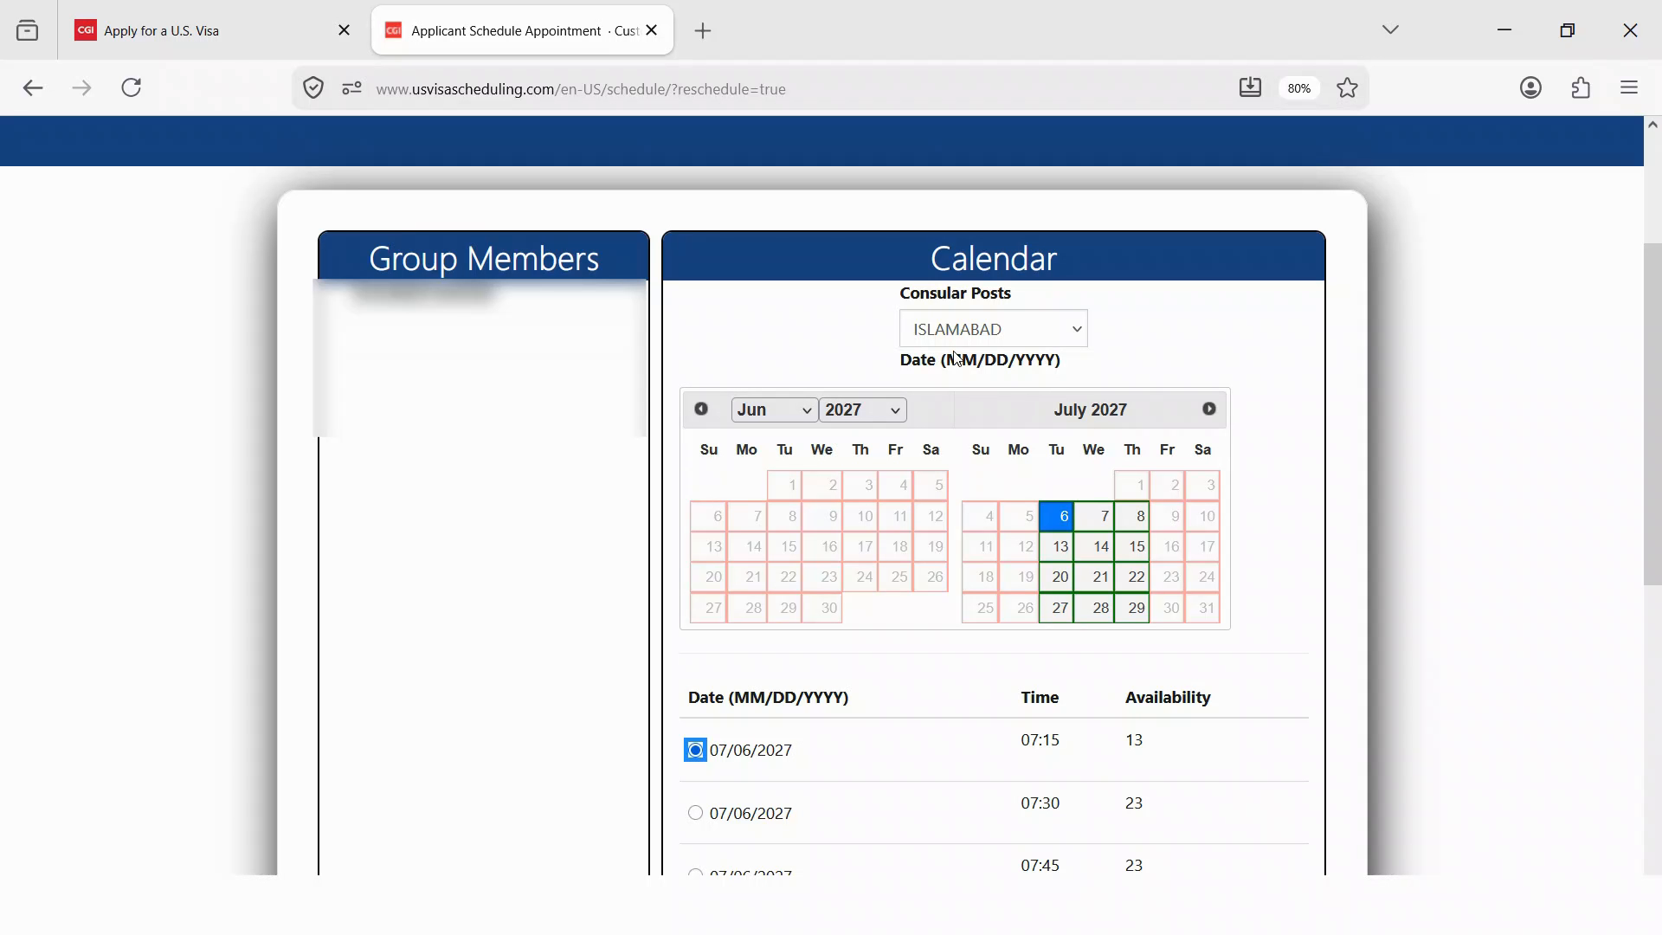
pyautogui.scroll(-2, 982, 559)
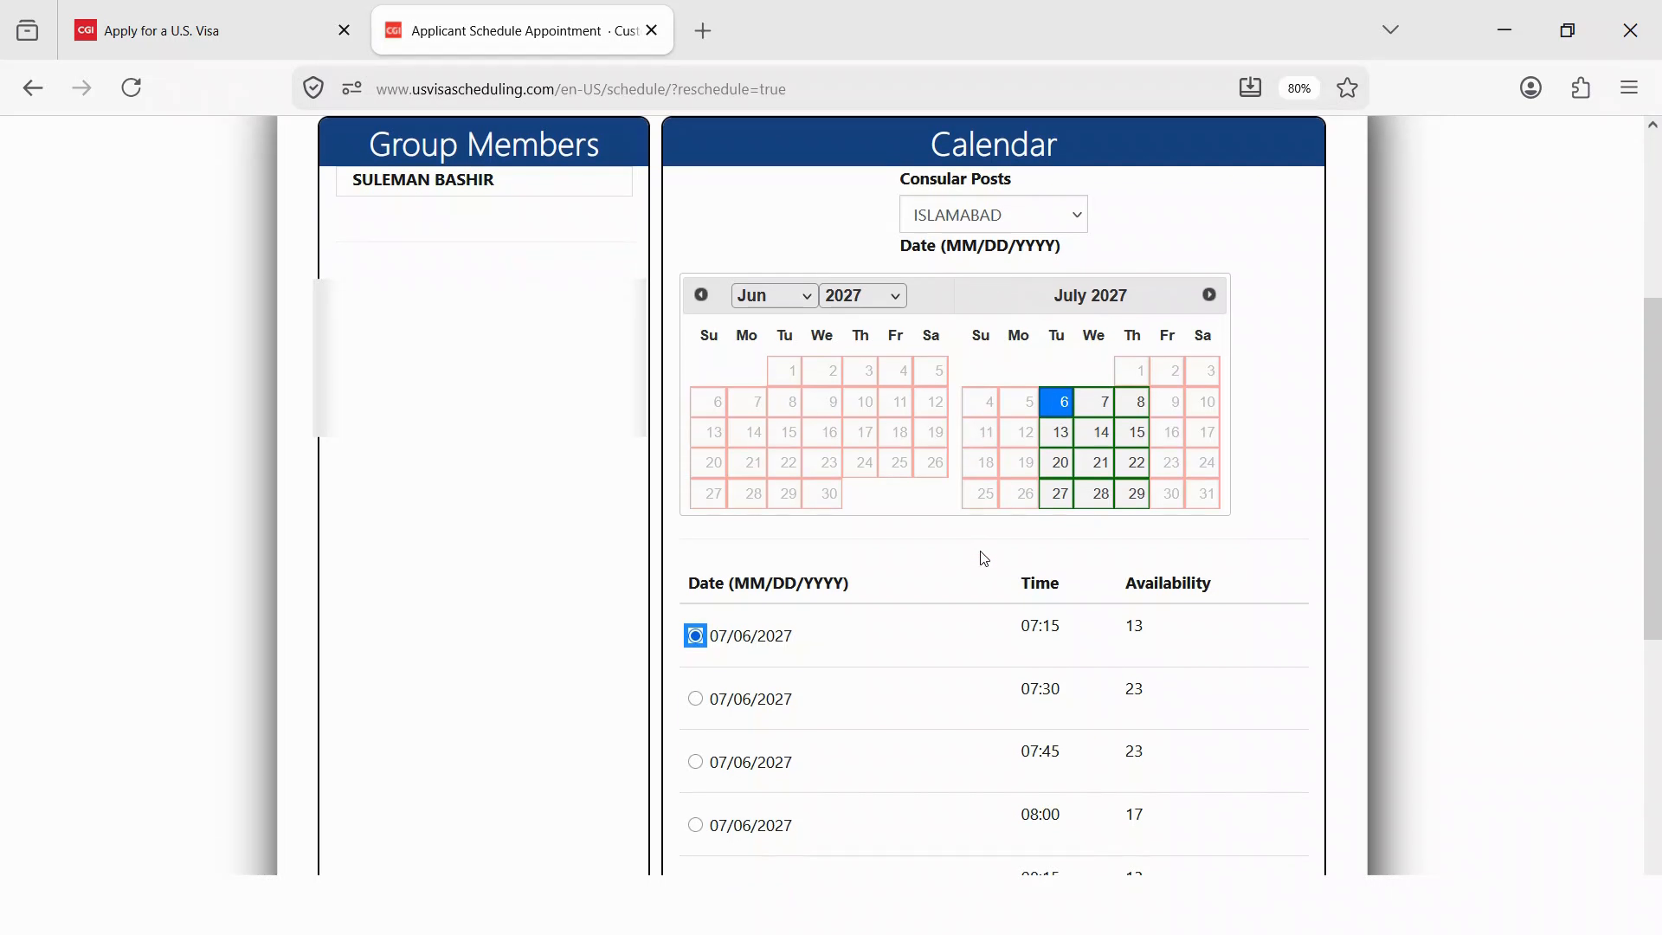
pyautogui.scroll(2, 909, 586)
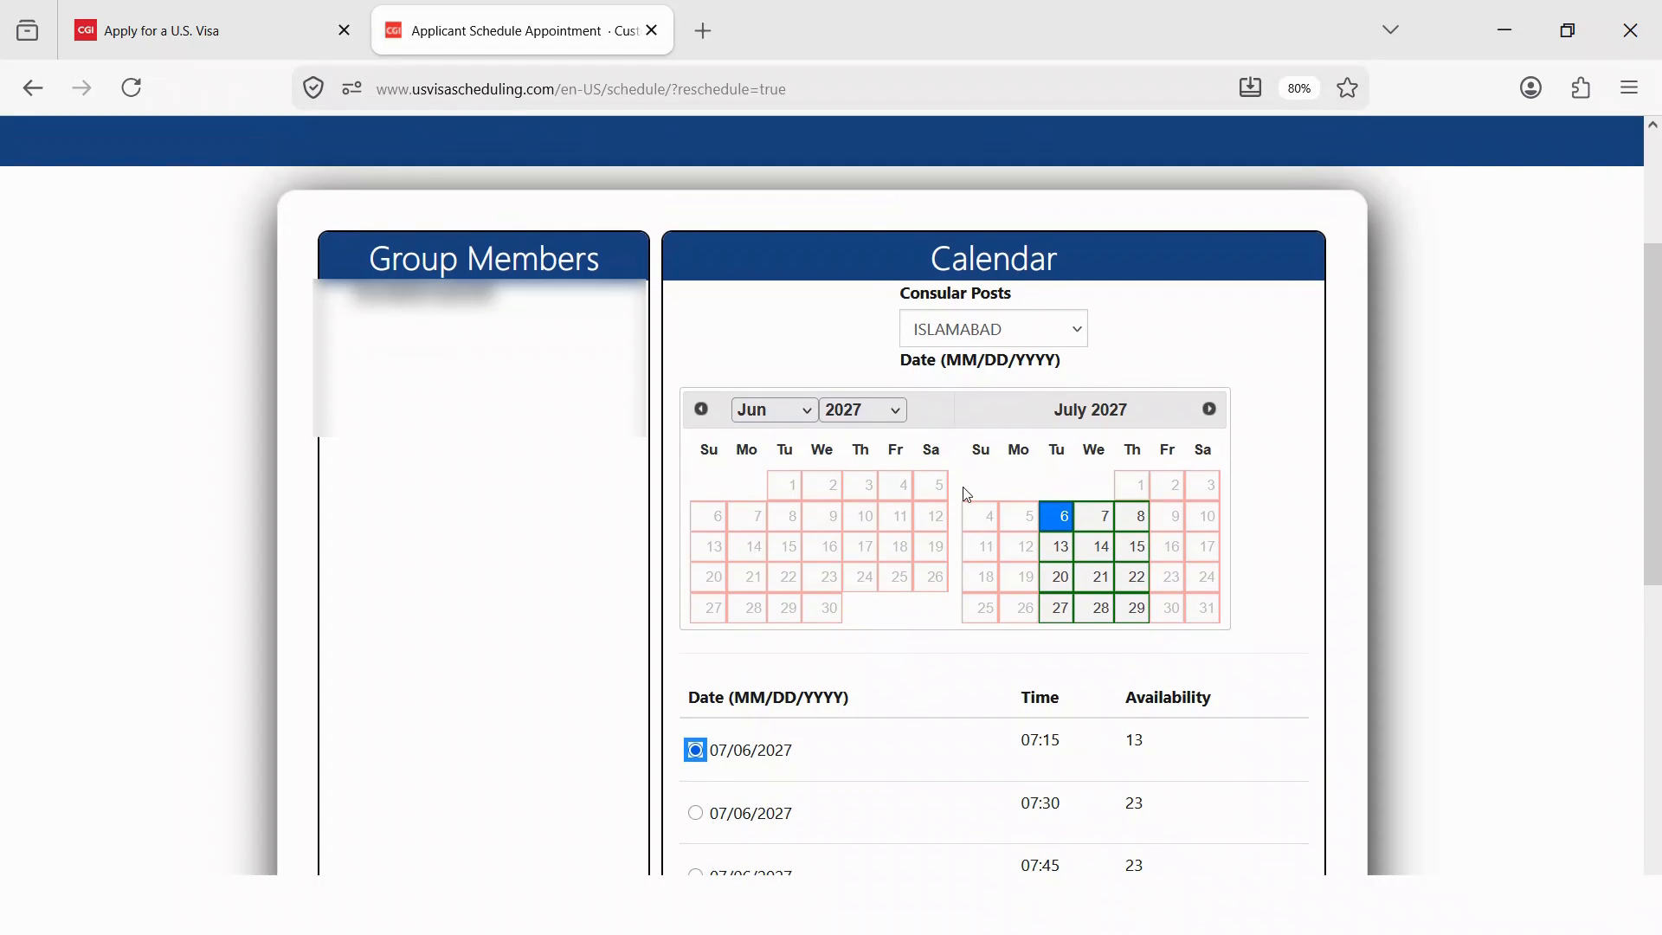